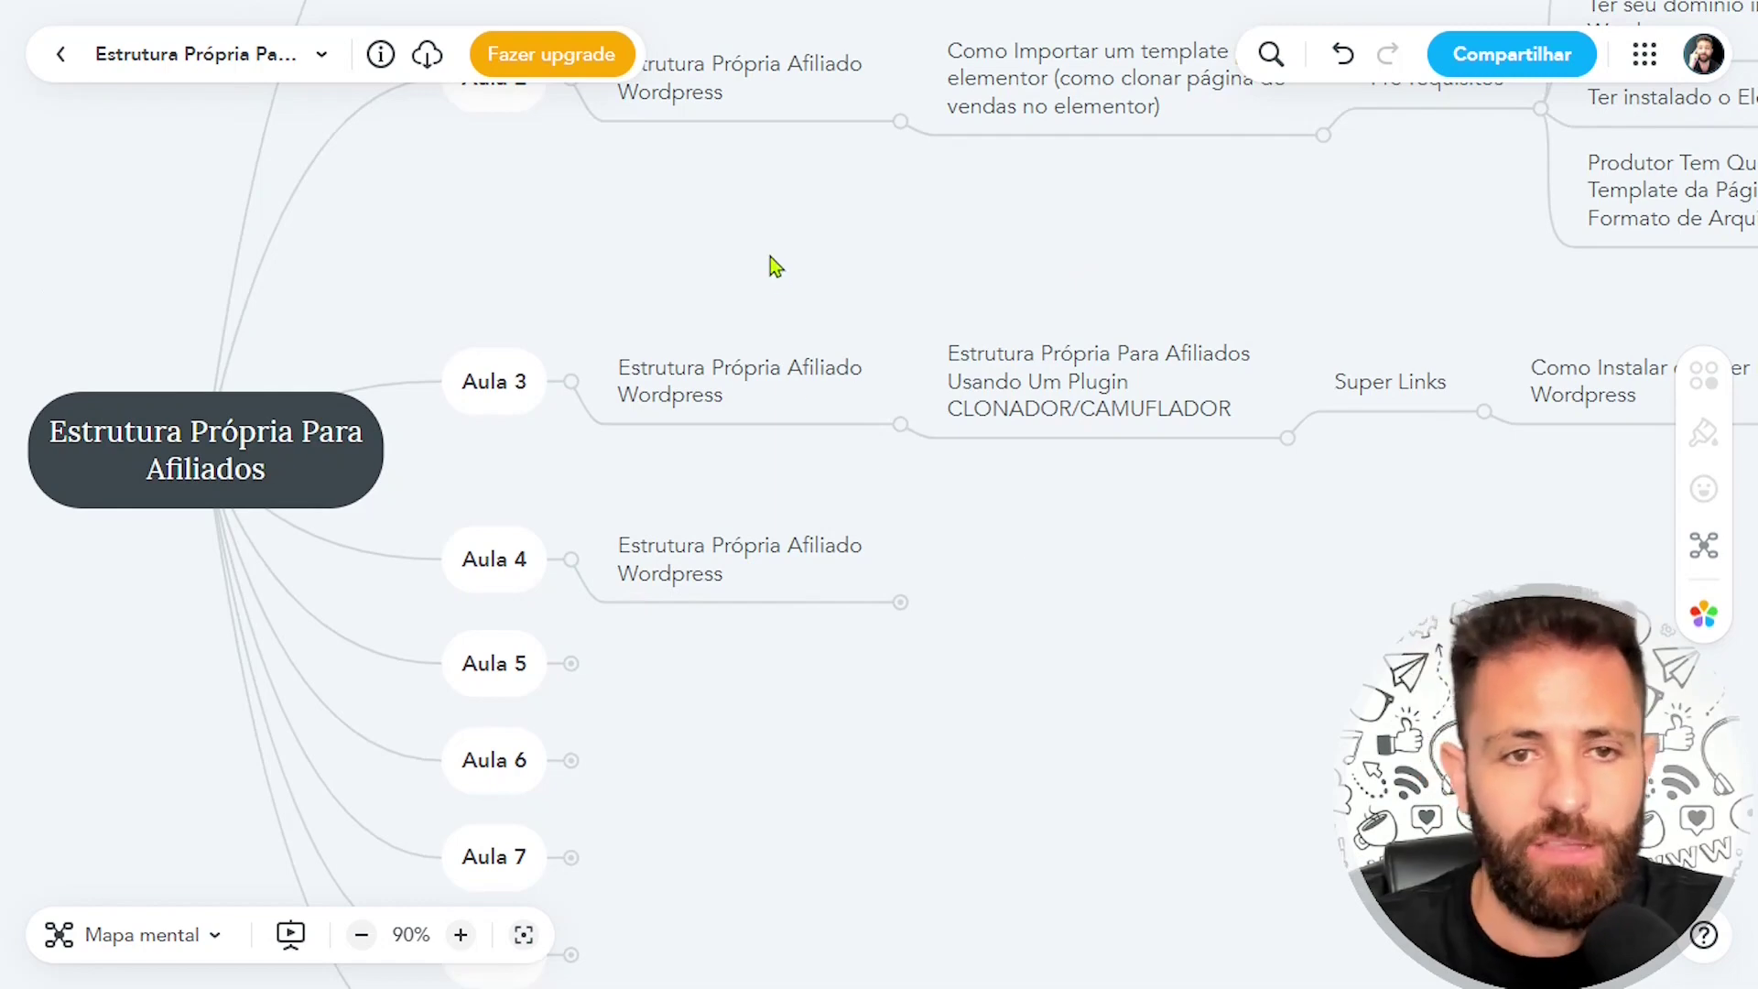
Expand the Aula 4 branch through the PLUGIN SUPER LINKS topic to the one about cloning the producer's sales page
drag(771, 256, 842, 495)
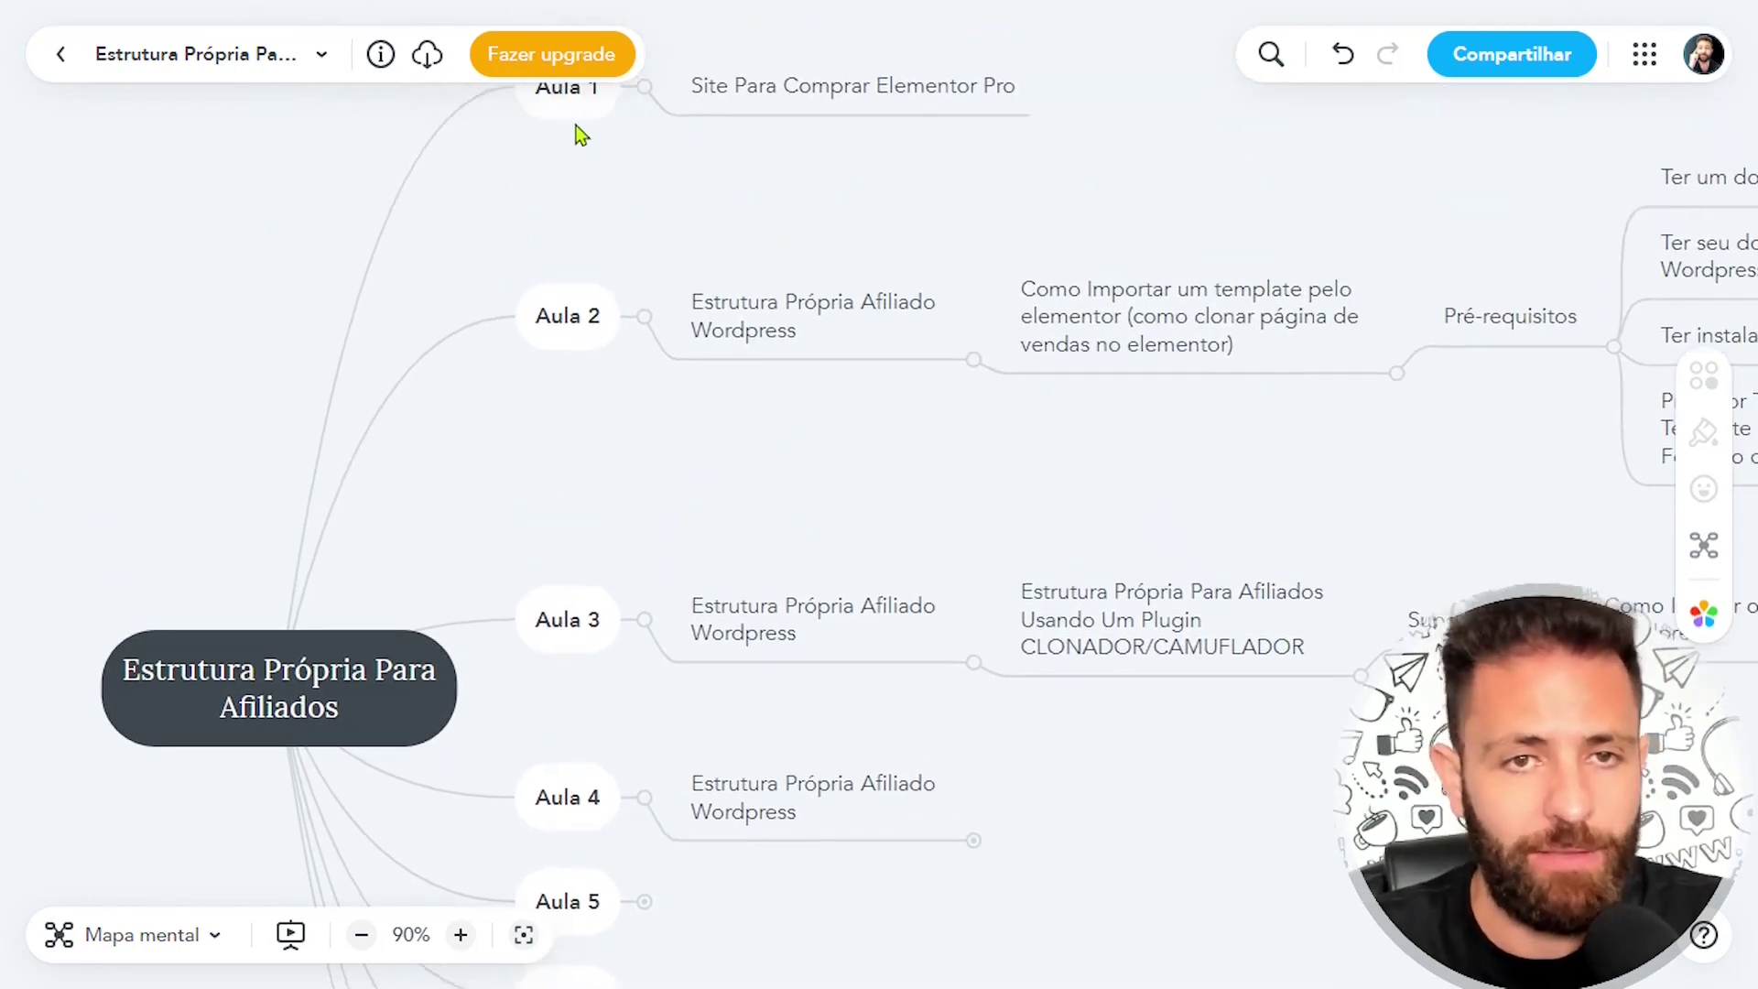
drag(662, 198, 694, 256)
drag(805, 595, 790, 263)
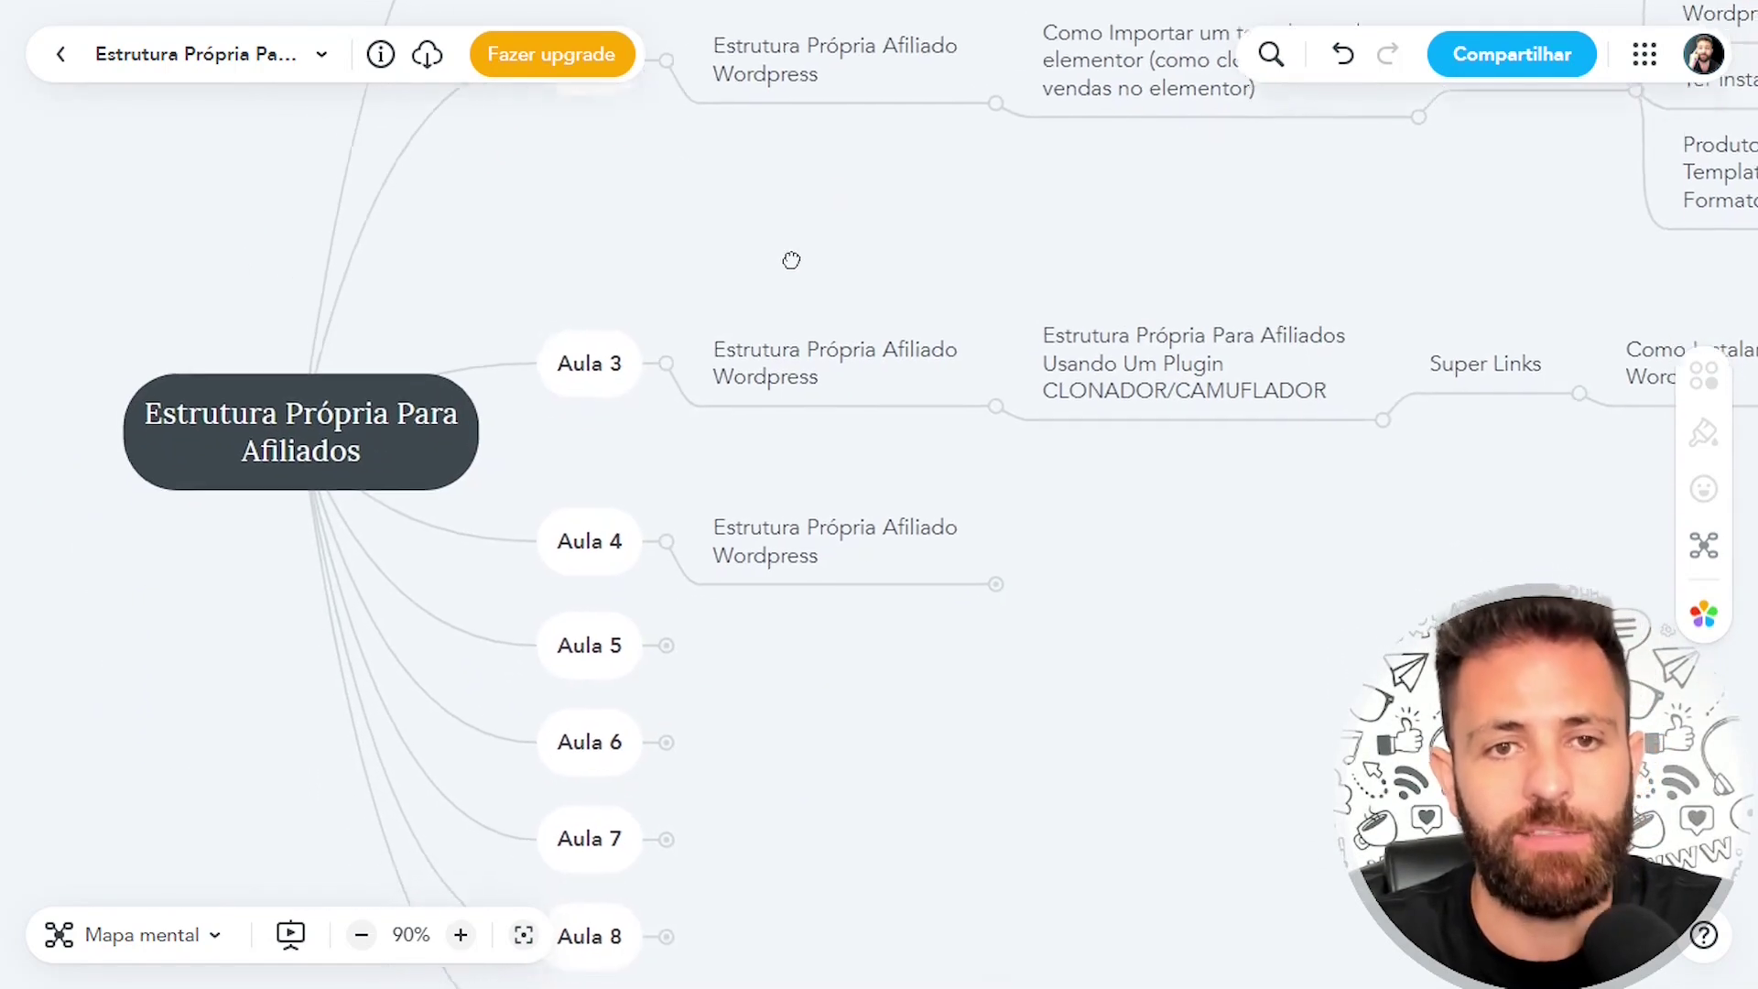
drag(1184, 765, 1106, 591)
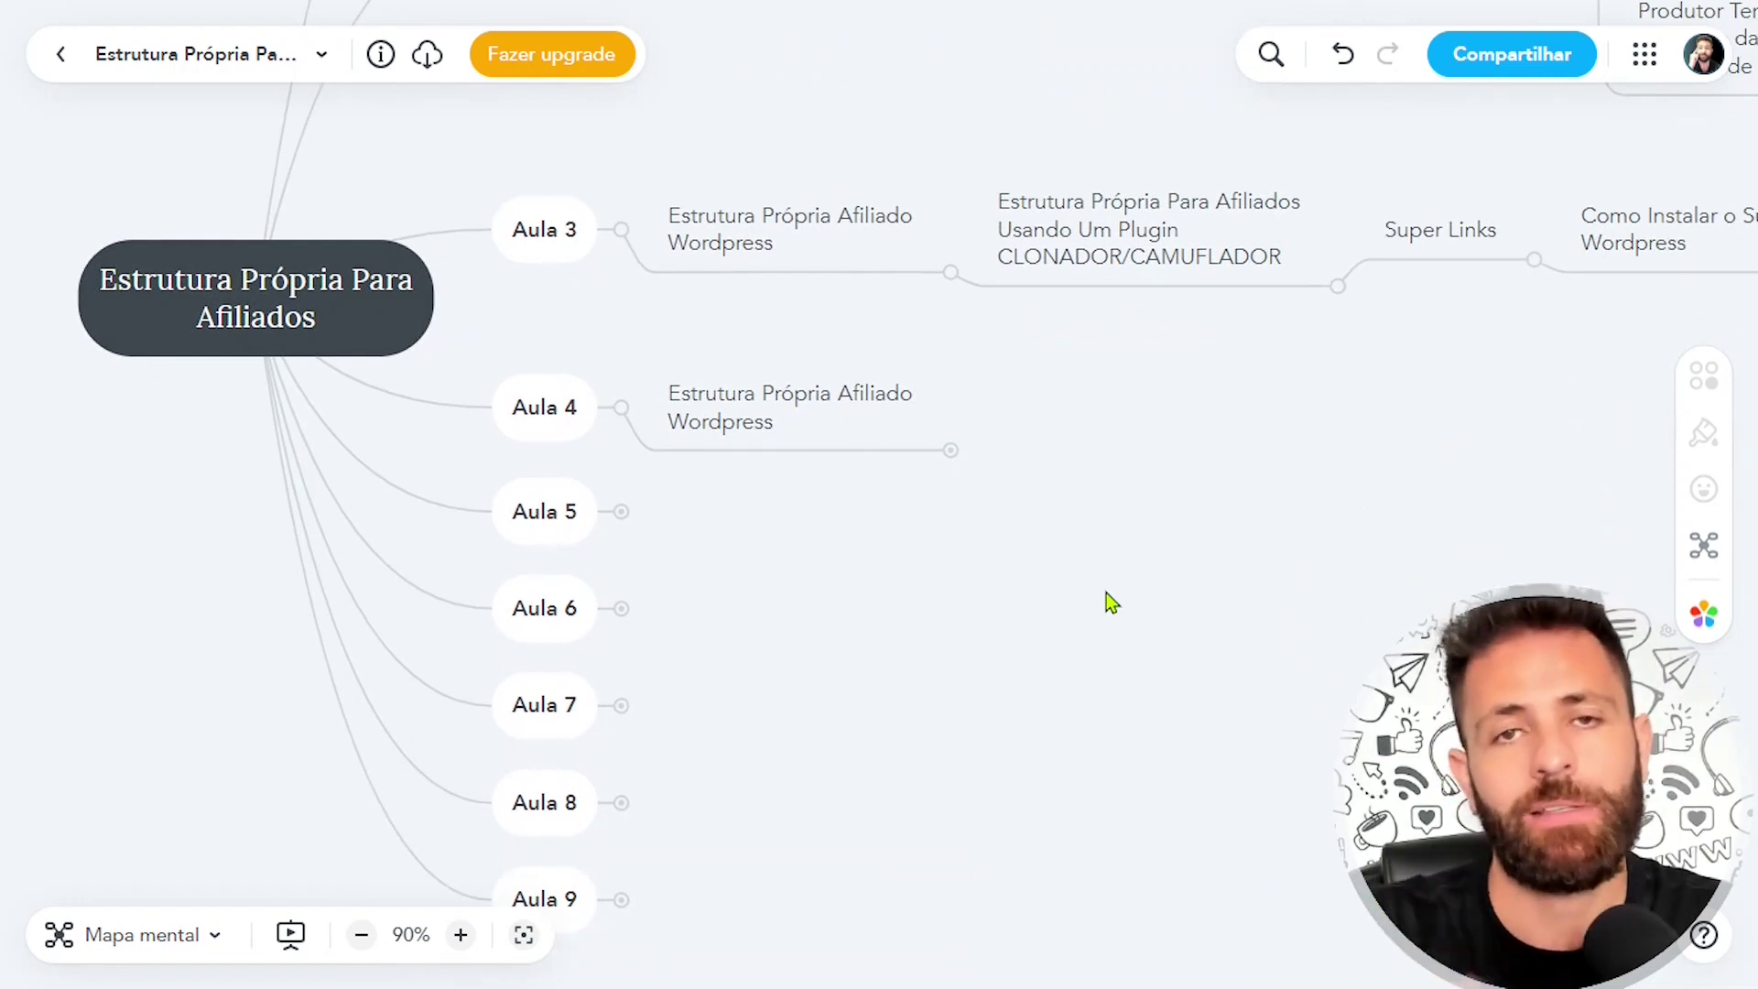
drag(1180, 530, 898, 397)
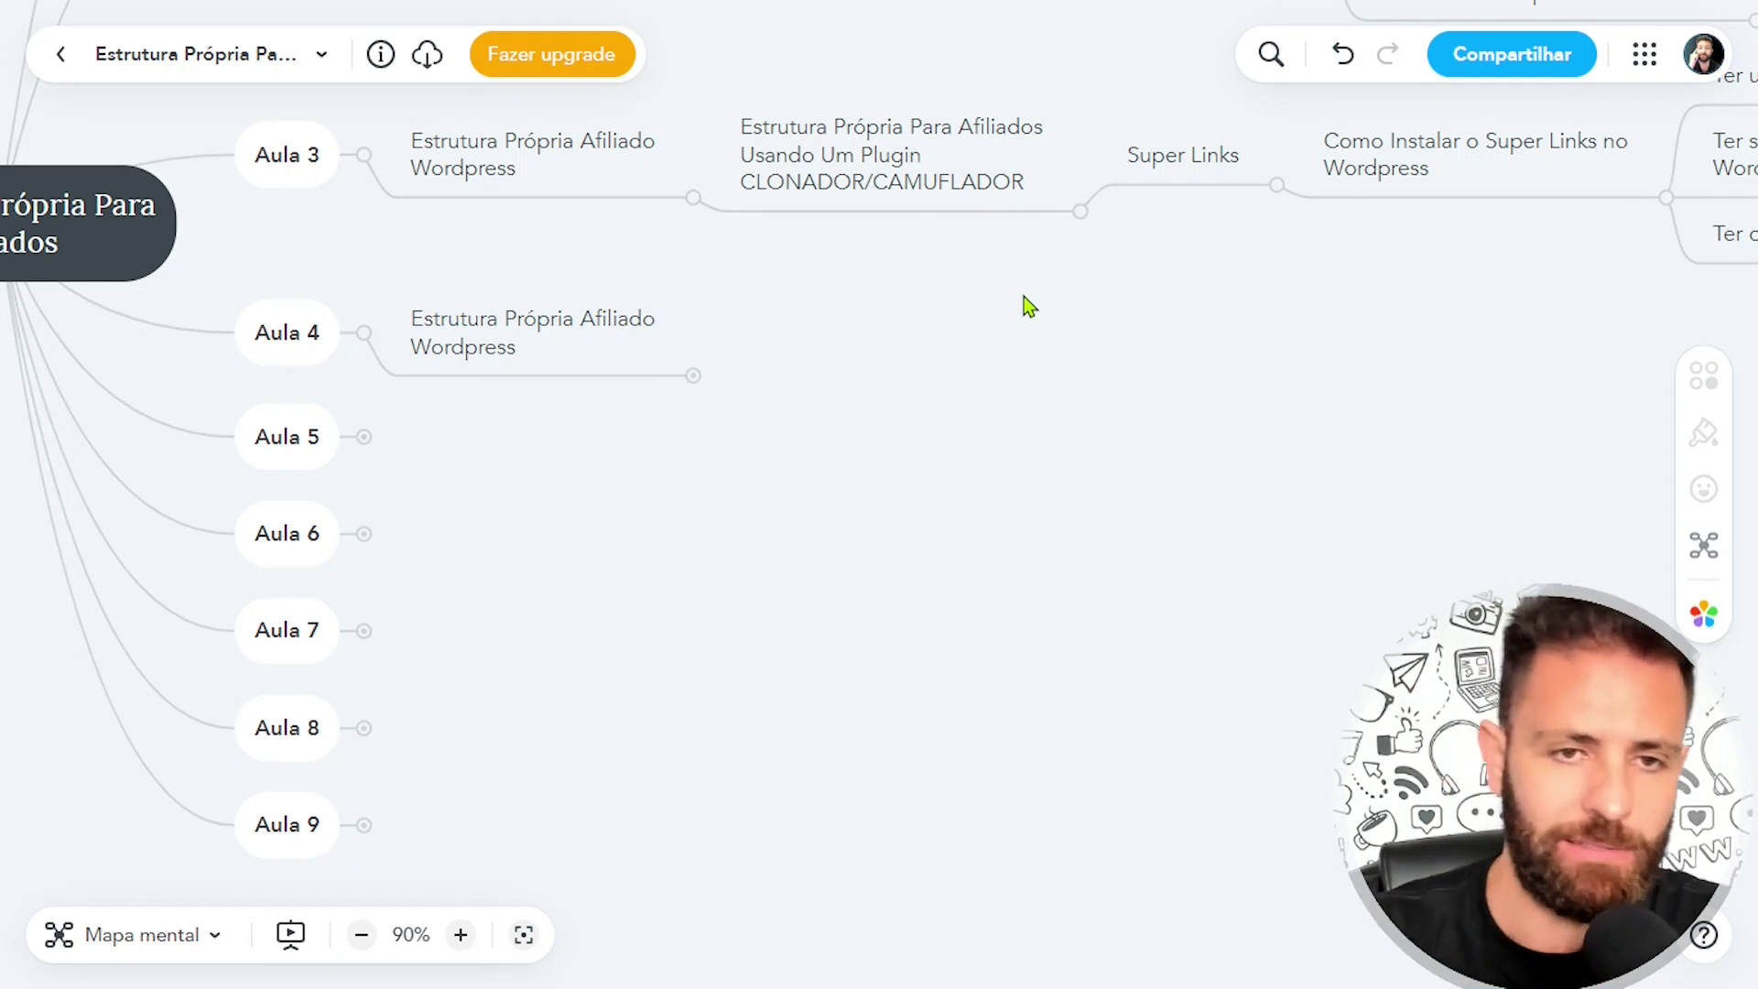
click(693, 376)
drag(1096, 458, 851, 457)
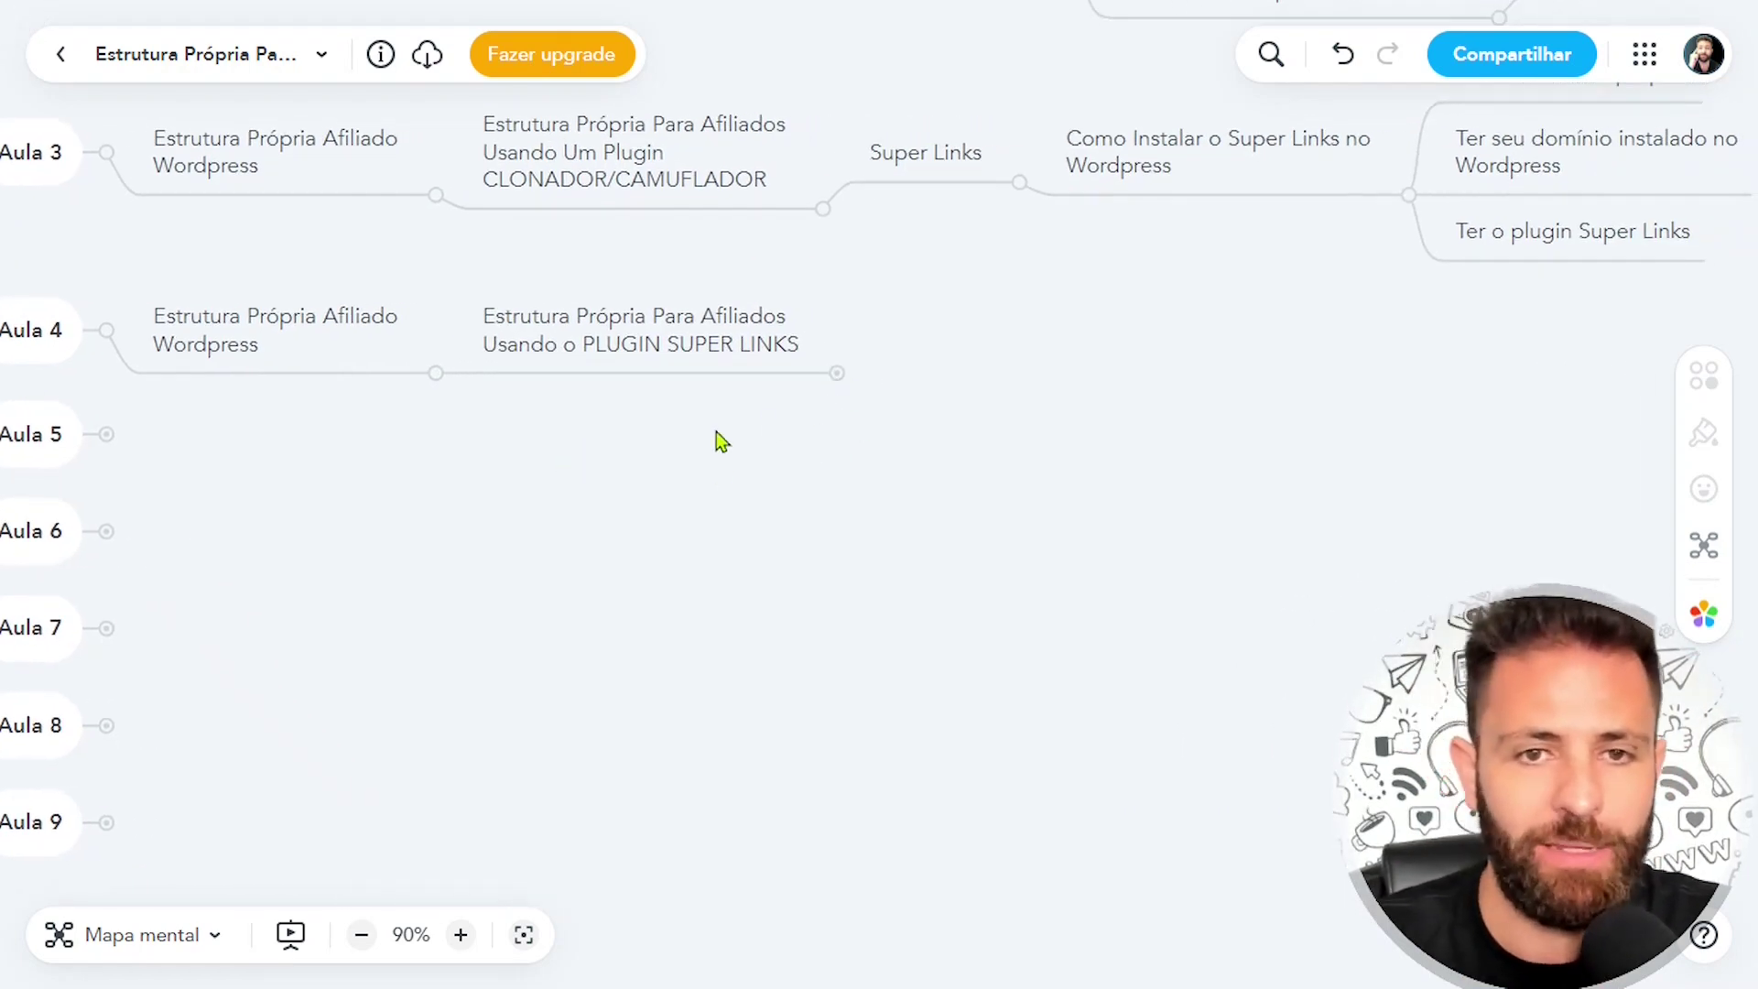
click(837, 376)
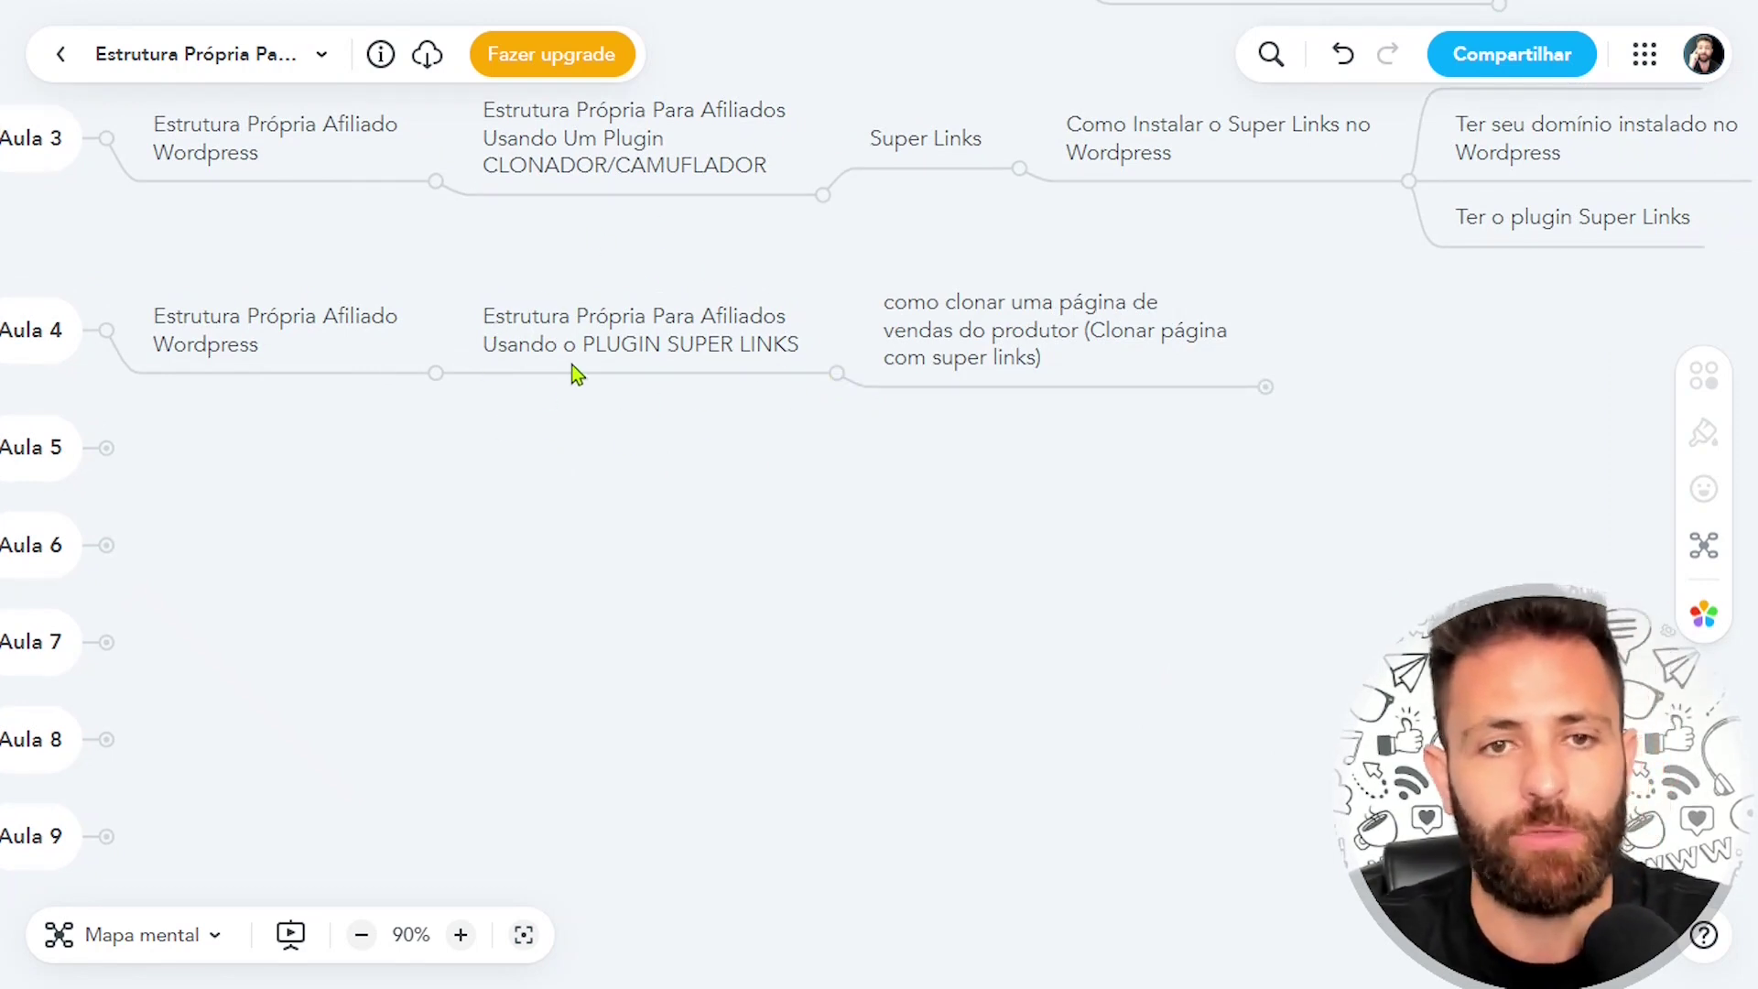
Highlight "como clonar uma página de vendas do produtor" and the parenthesised wording after it in the Aula 4 topic
drag(1047, 417, 921, 419)
click(817, 340)
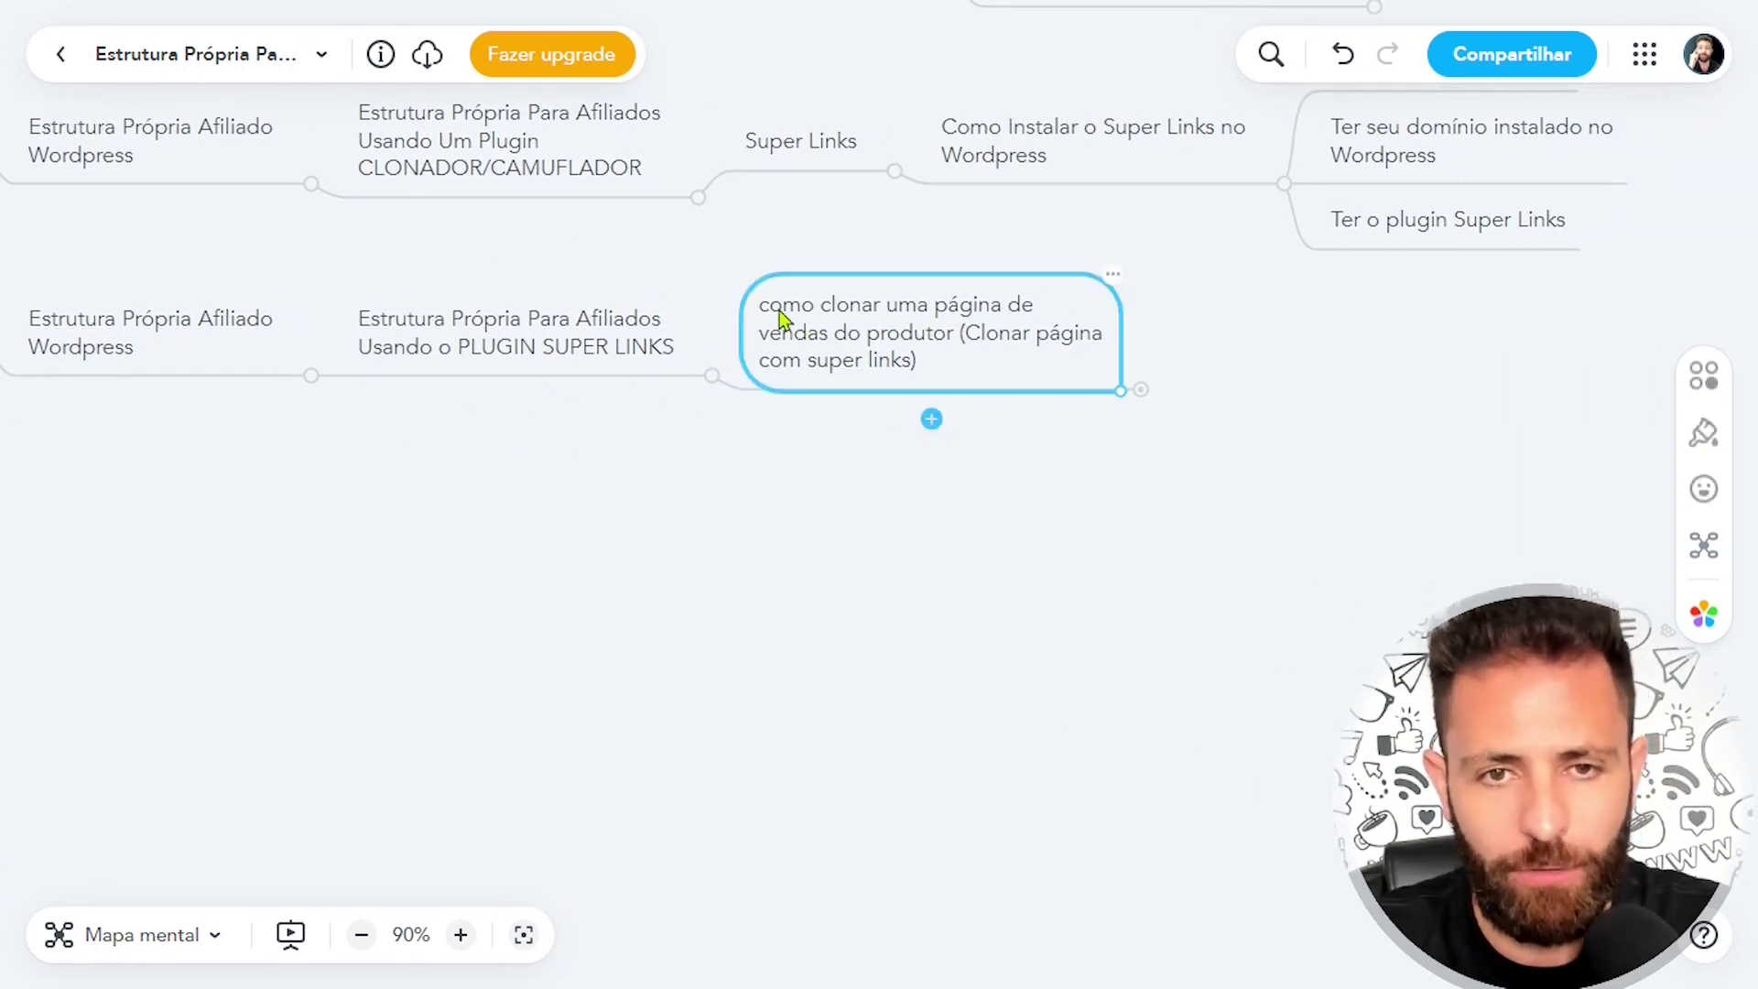
click(760, 304)
drag(759, 304, 956, 338)
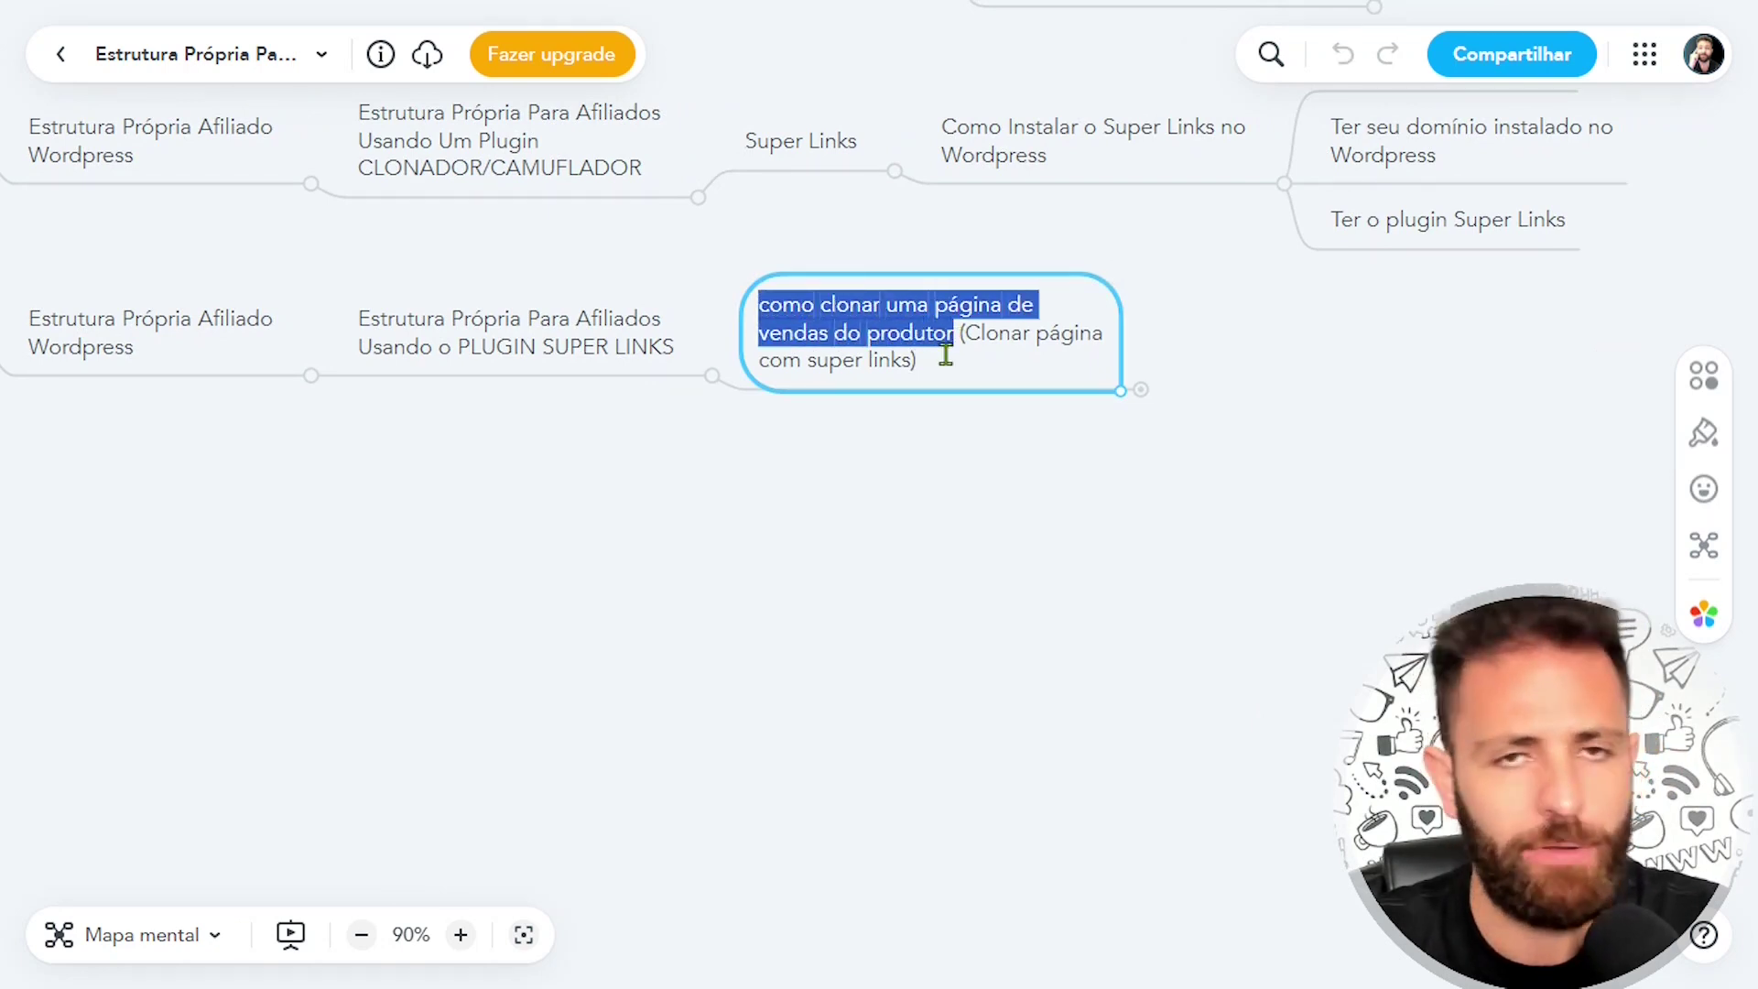
key(Escape)
click(985, 332)
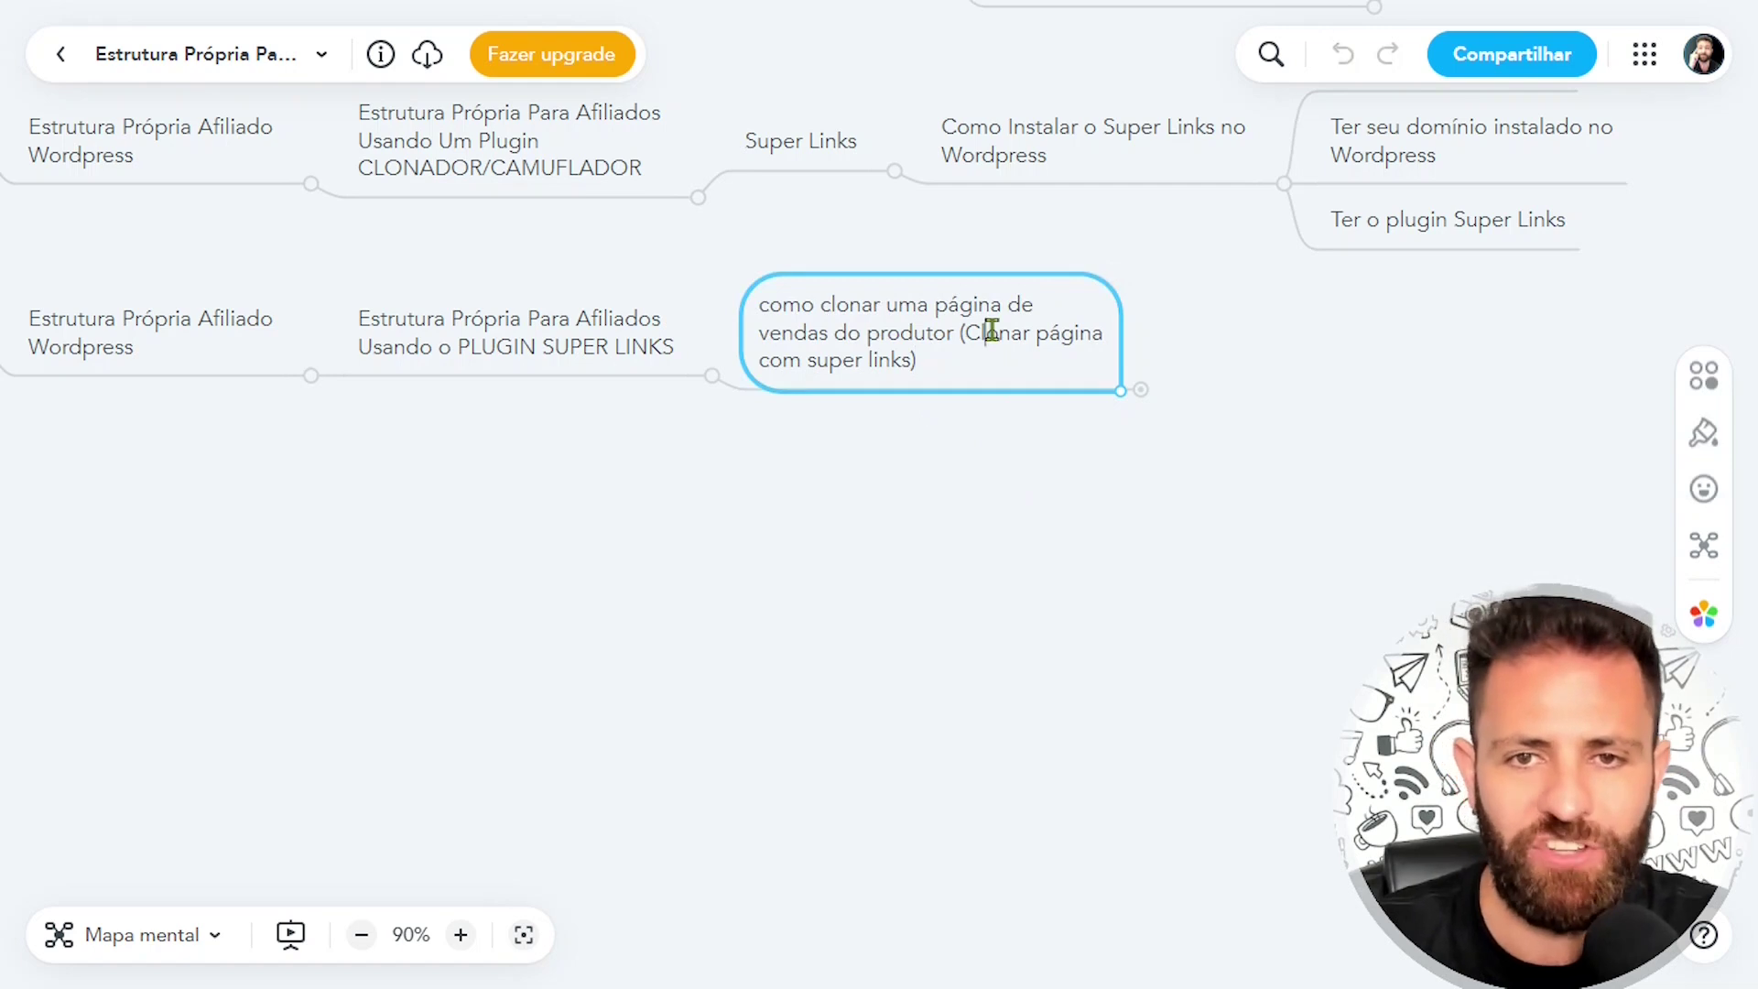
drag(981, 333, 919, 364)
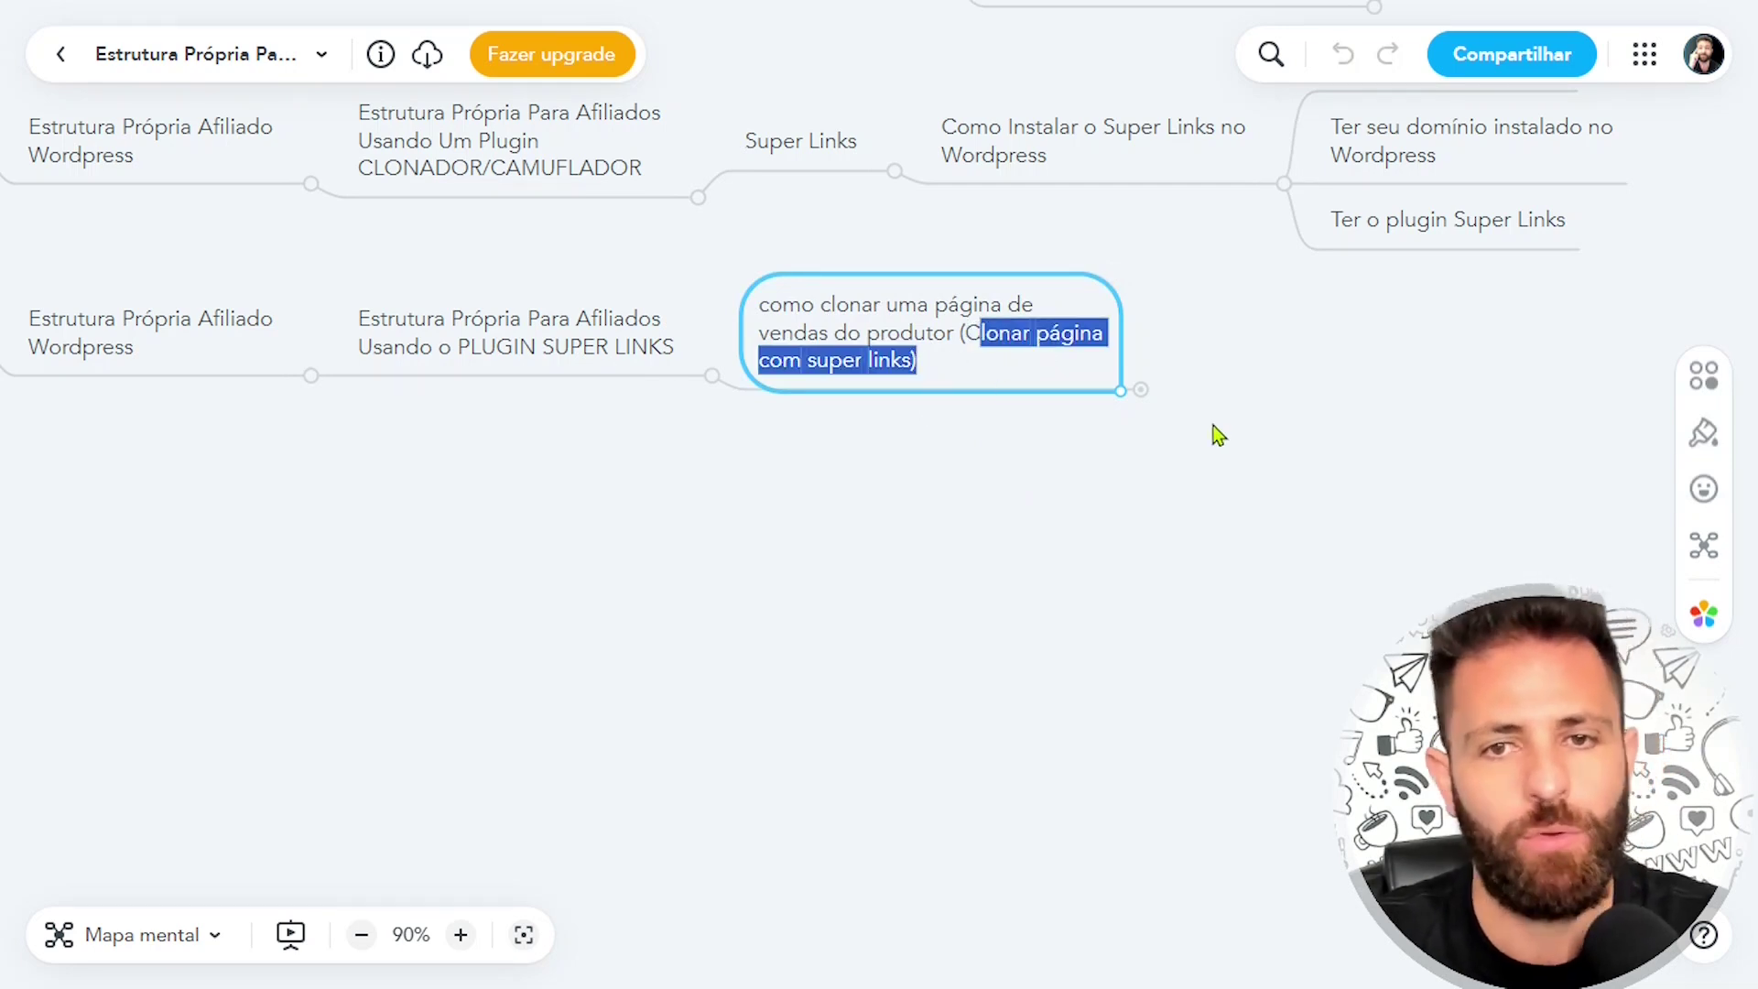
Expand the prerequisites of the sales page cloning topic and point out "Ter a versão Pro do Super Links"
click(1159, 410)
drag(1091, 434, 712, 505)
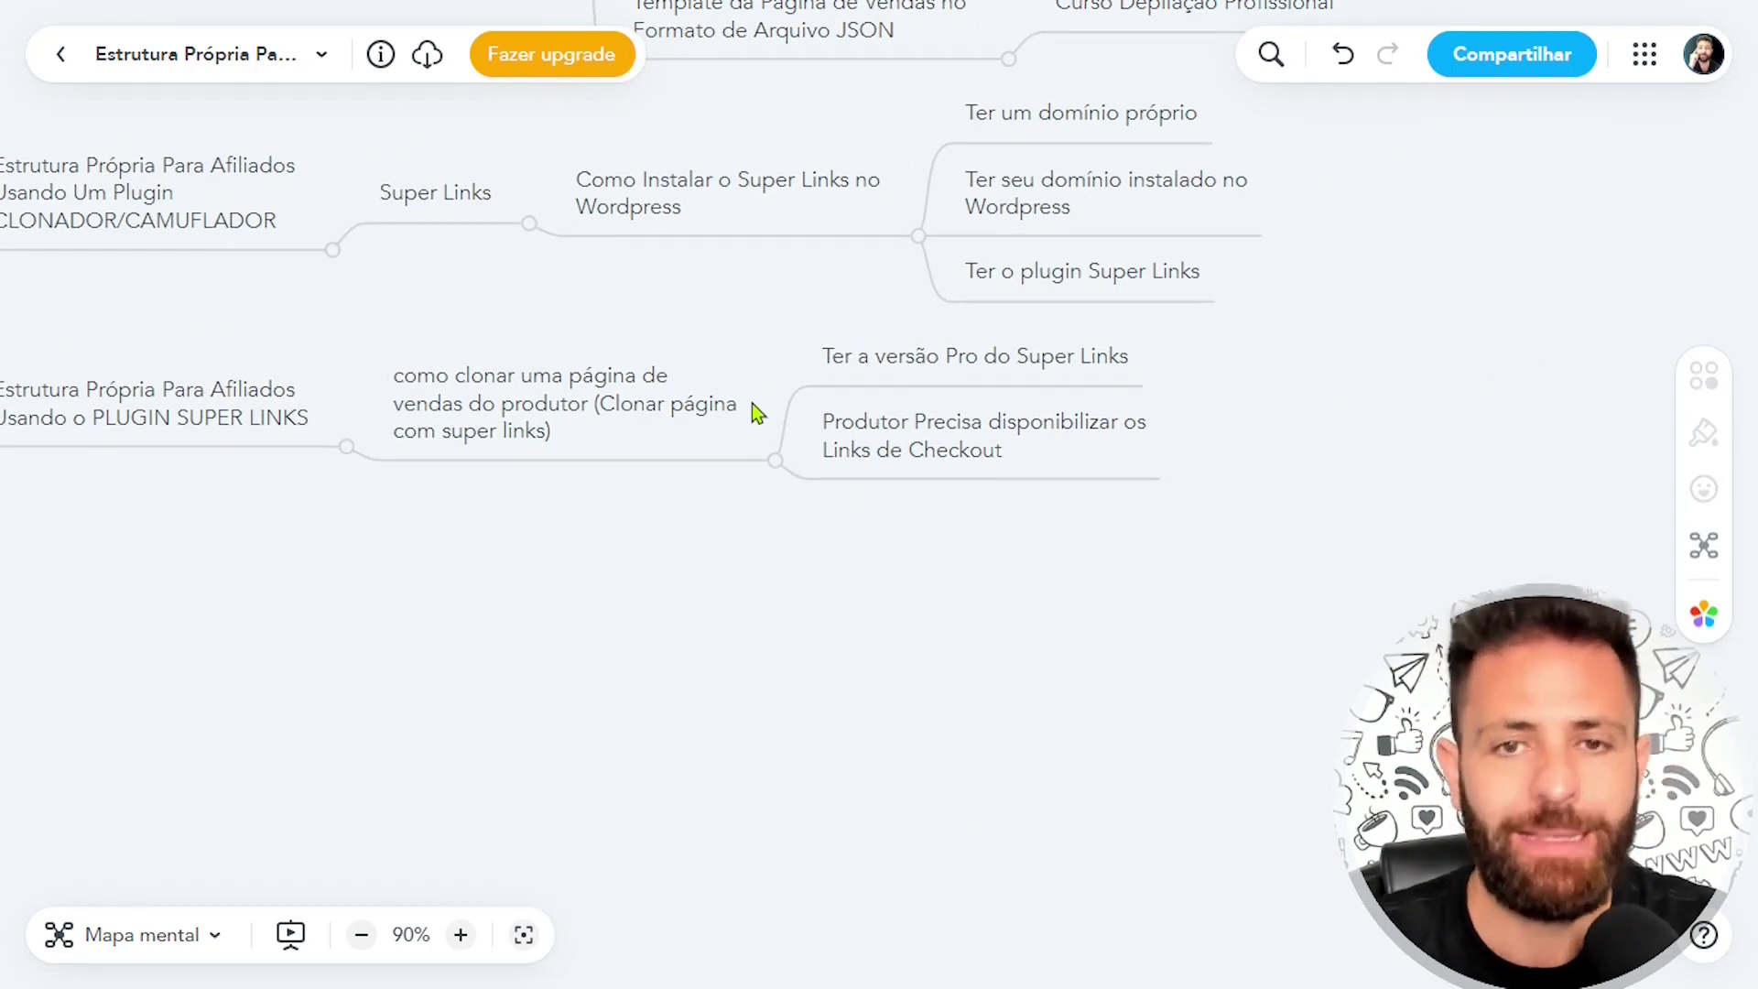
click(954, 365)
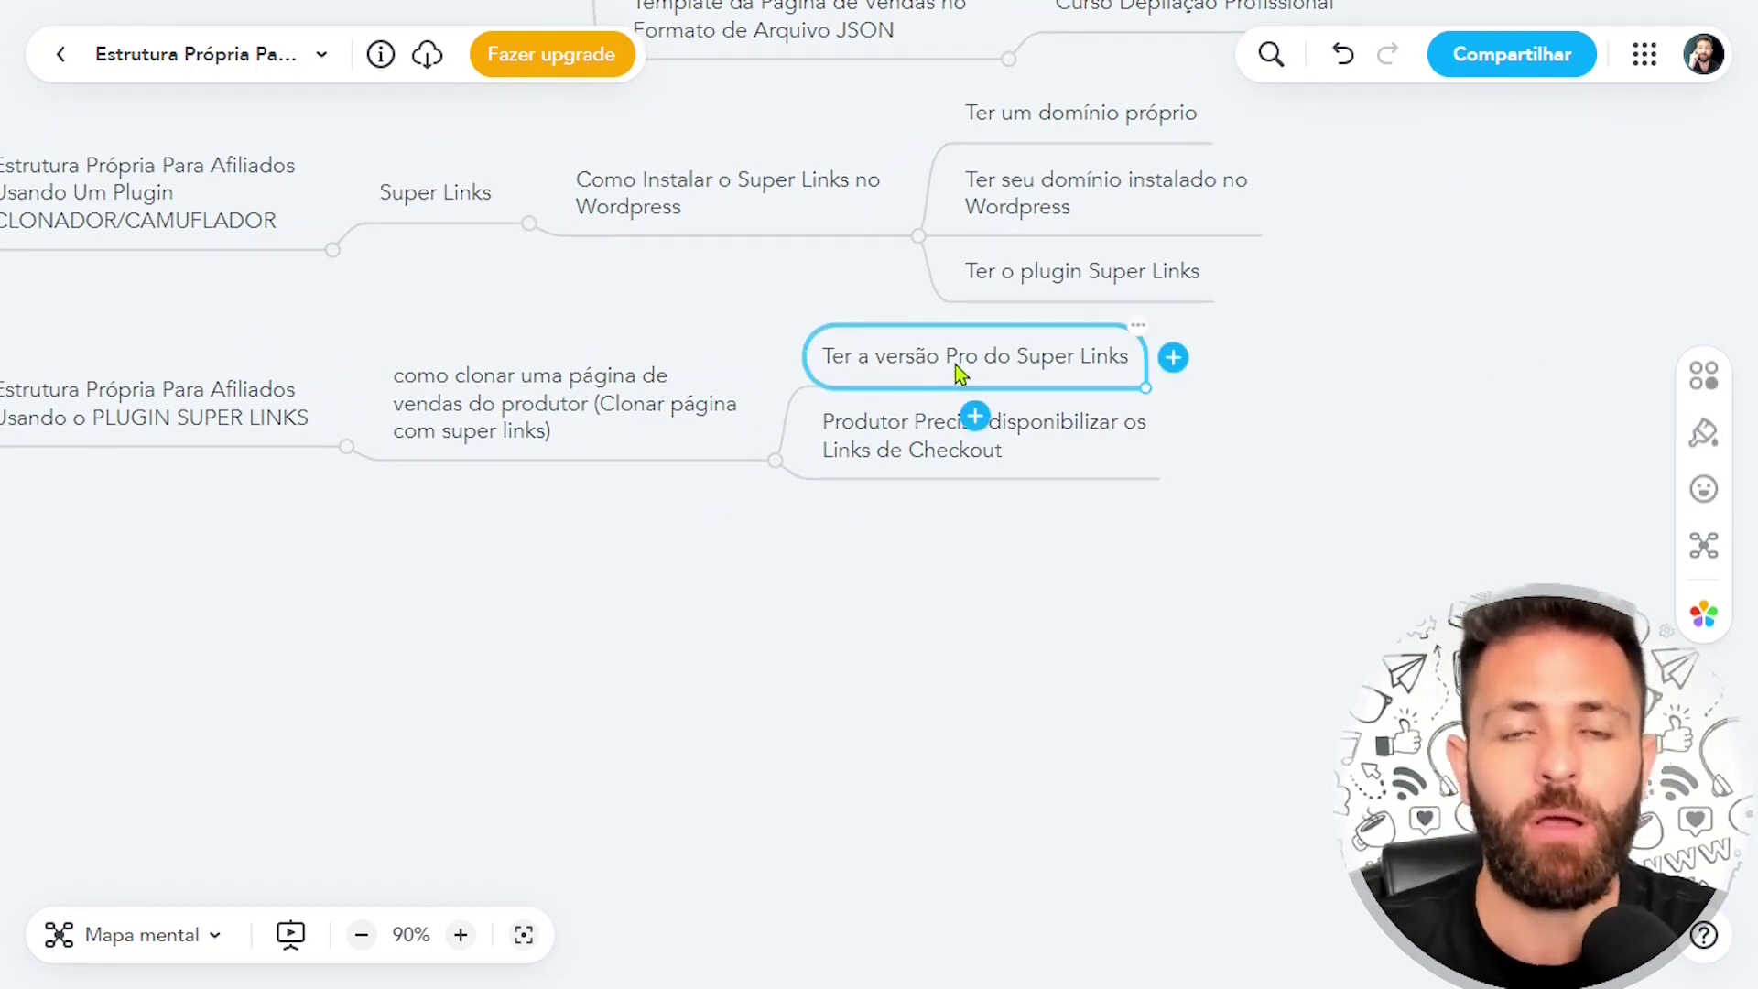
click(1279, 613)
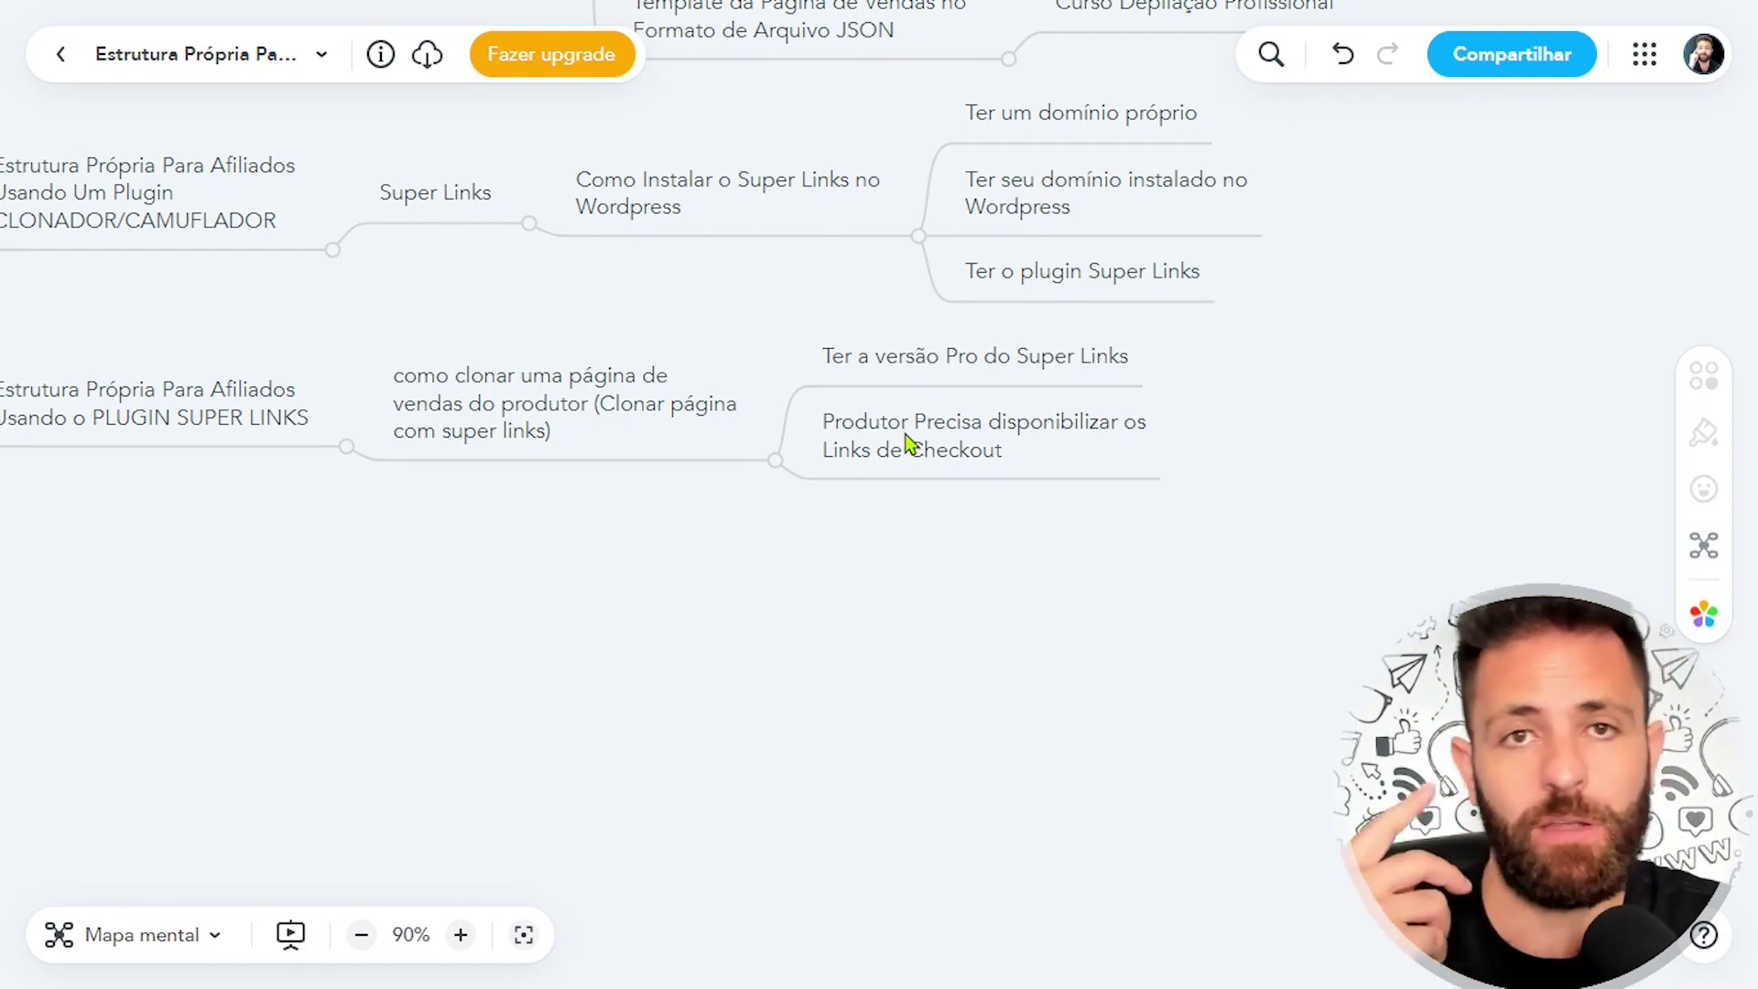
Glance at the product links on Hotmart, and return to the MindMeister map to view the Aula 2 prerequisites
click(888, 79)
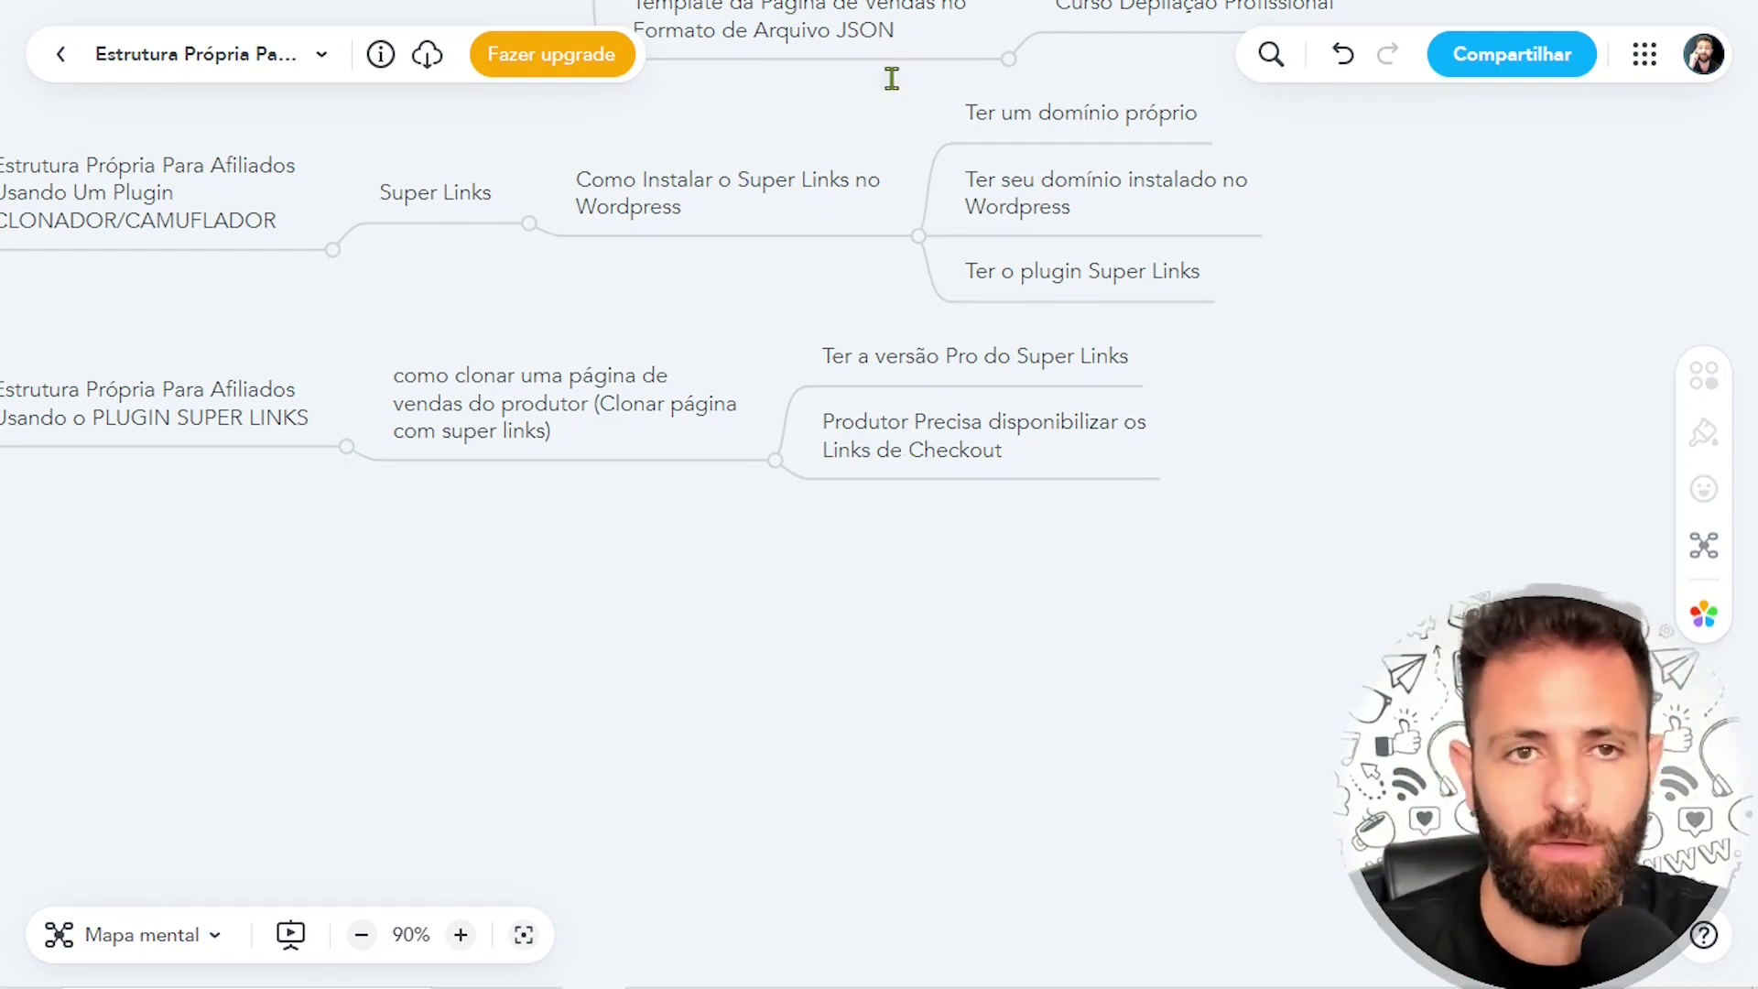
click(533, 20)
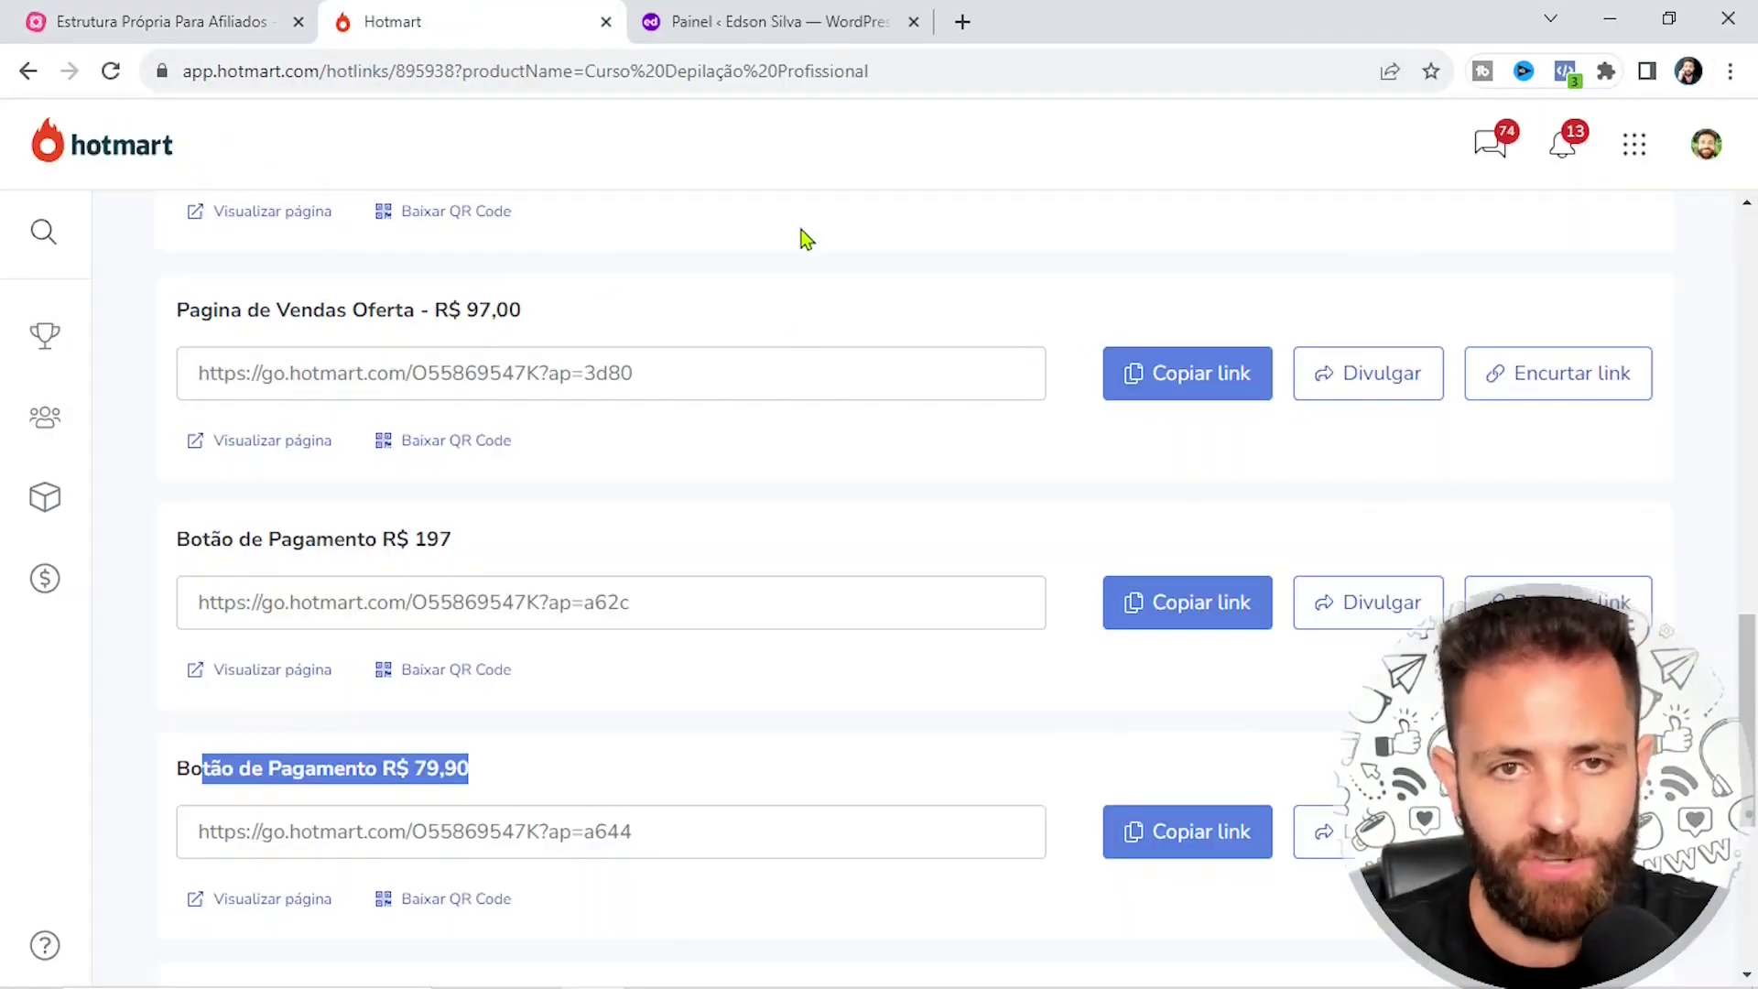
click(882, 308)
click(194, 13)
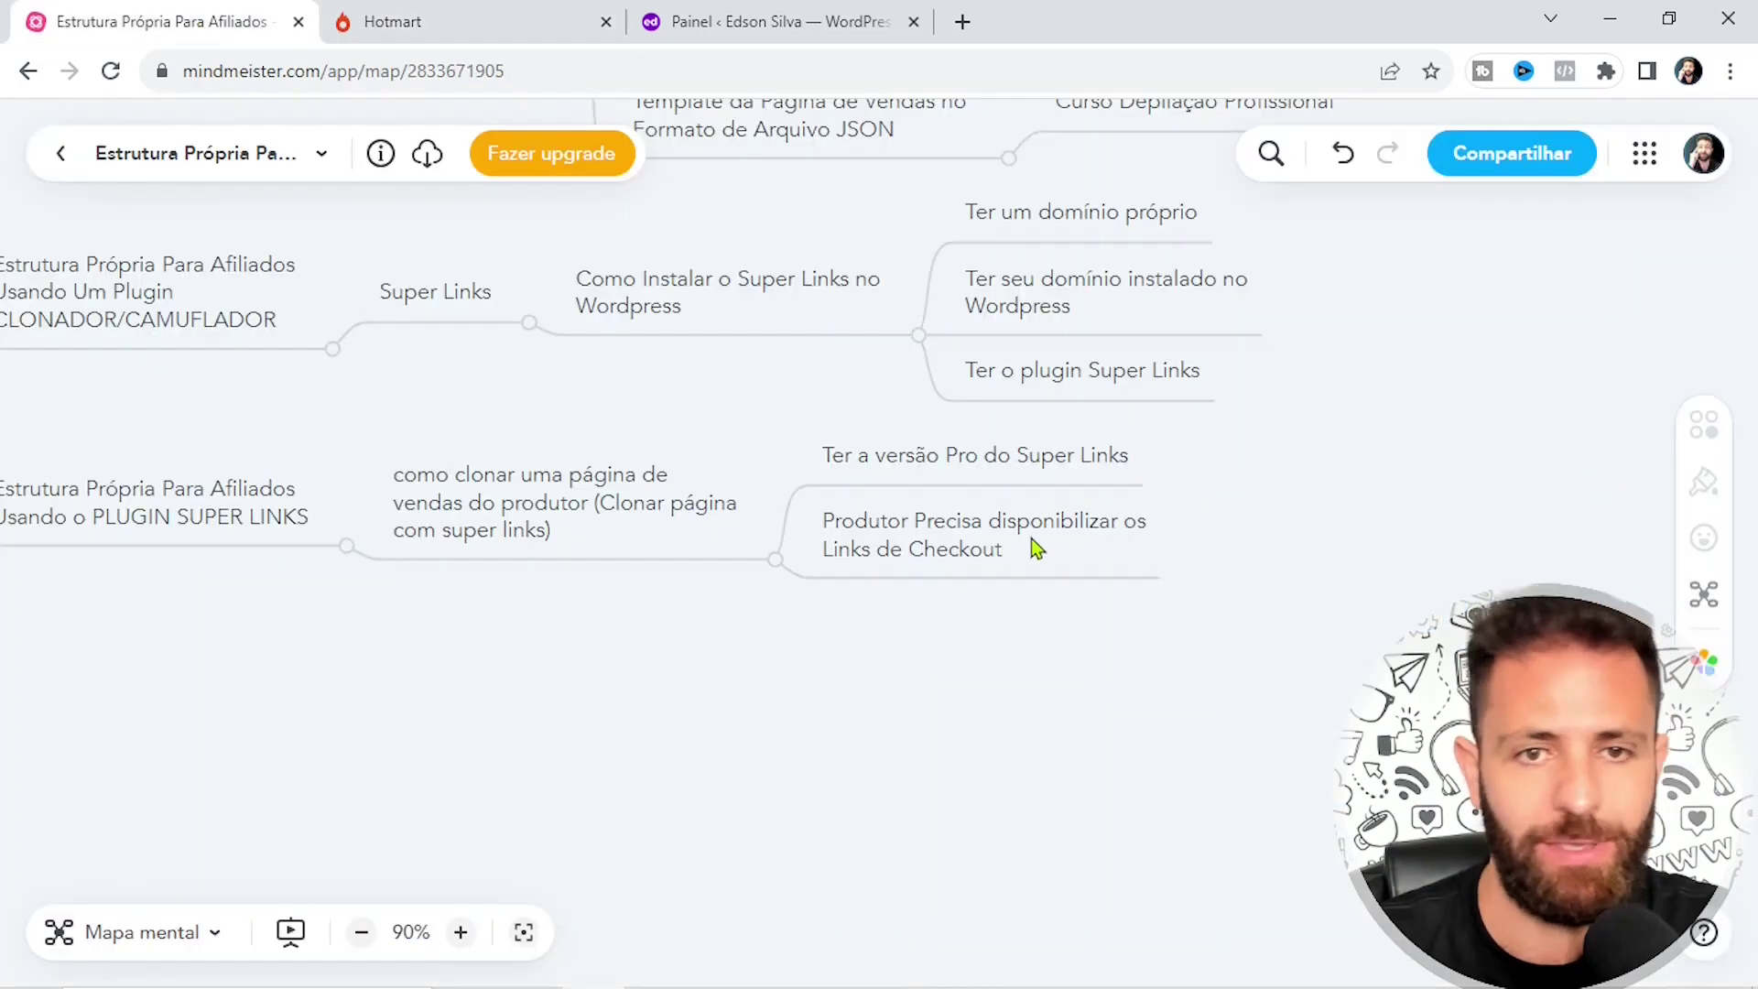
scroll(1044, 513, up, 4)
drag(475, 561, 832, 534)
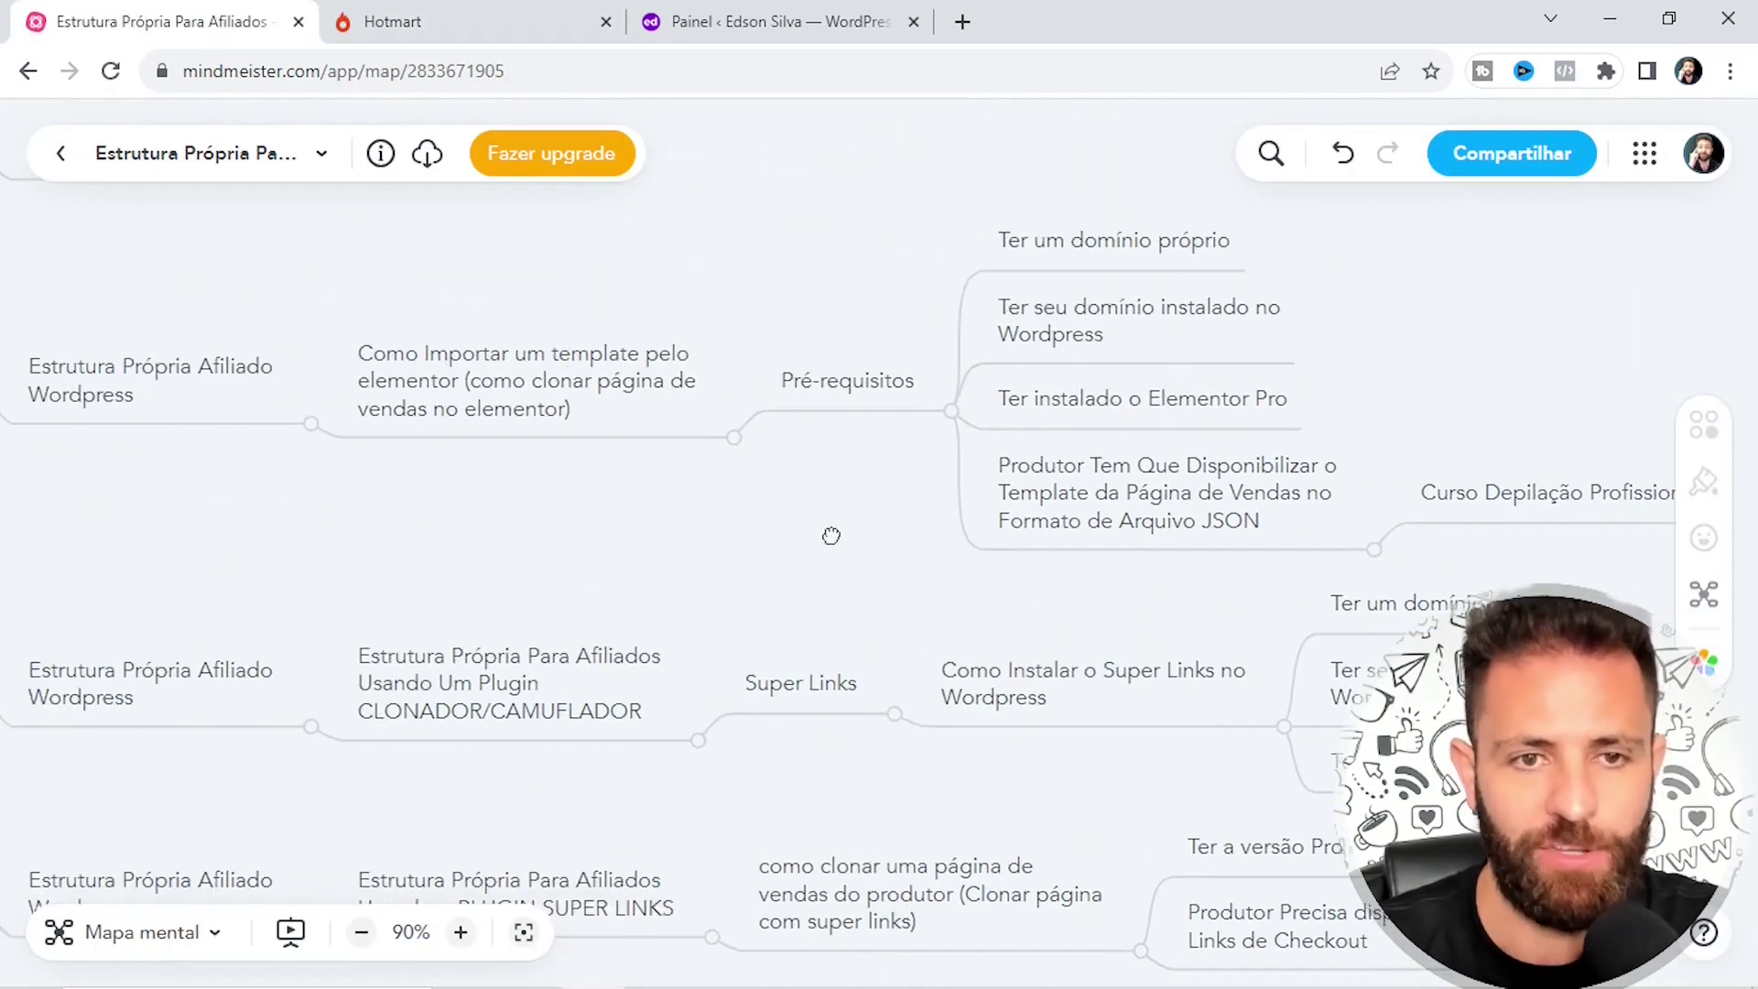
Switch to Hotmart and highlight the "Botão de Pagamento R$ 197" checkout link title among the product's links
click(449, 26)
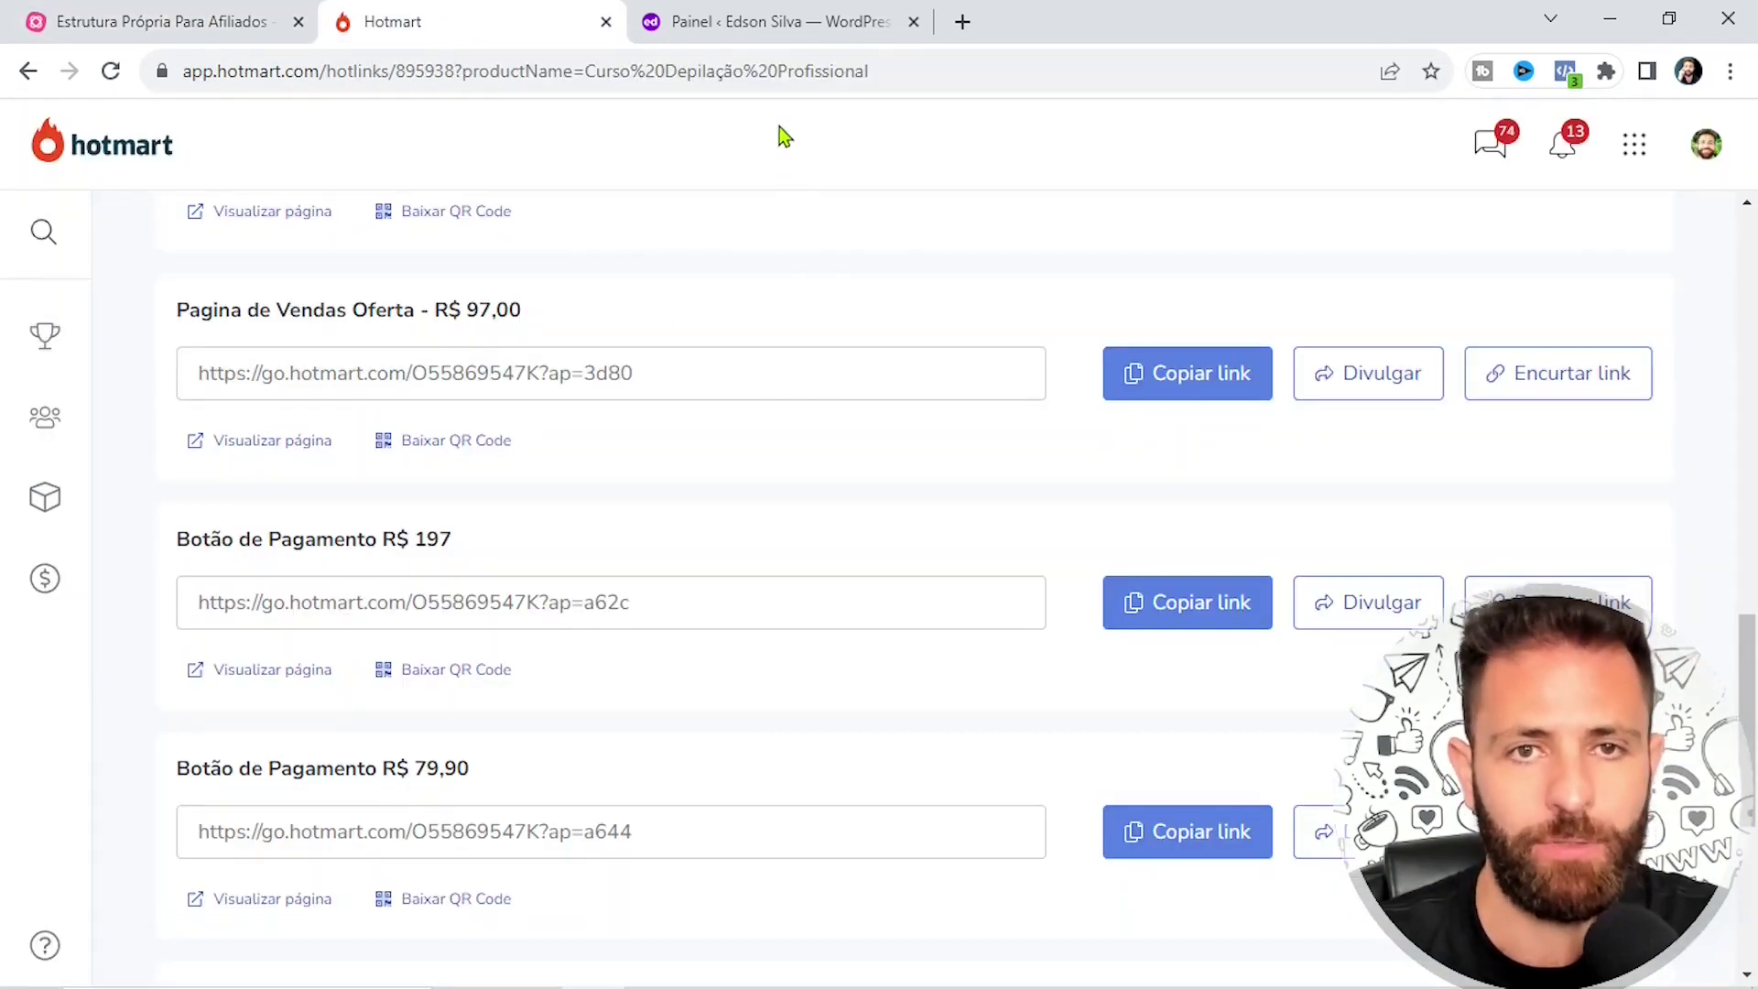
click(751, 22)
click(423, 23)
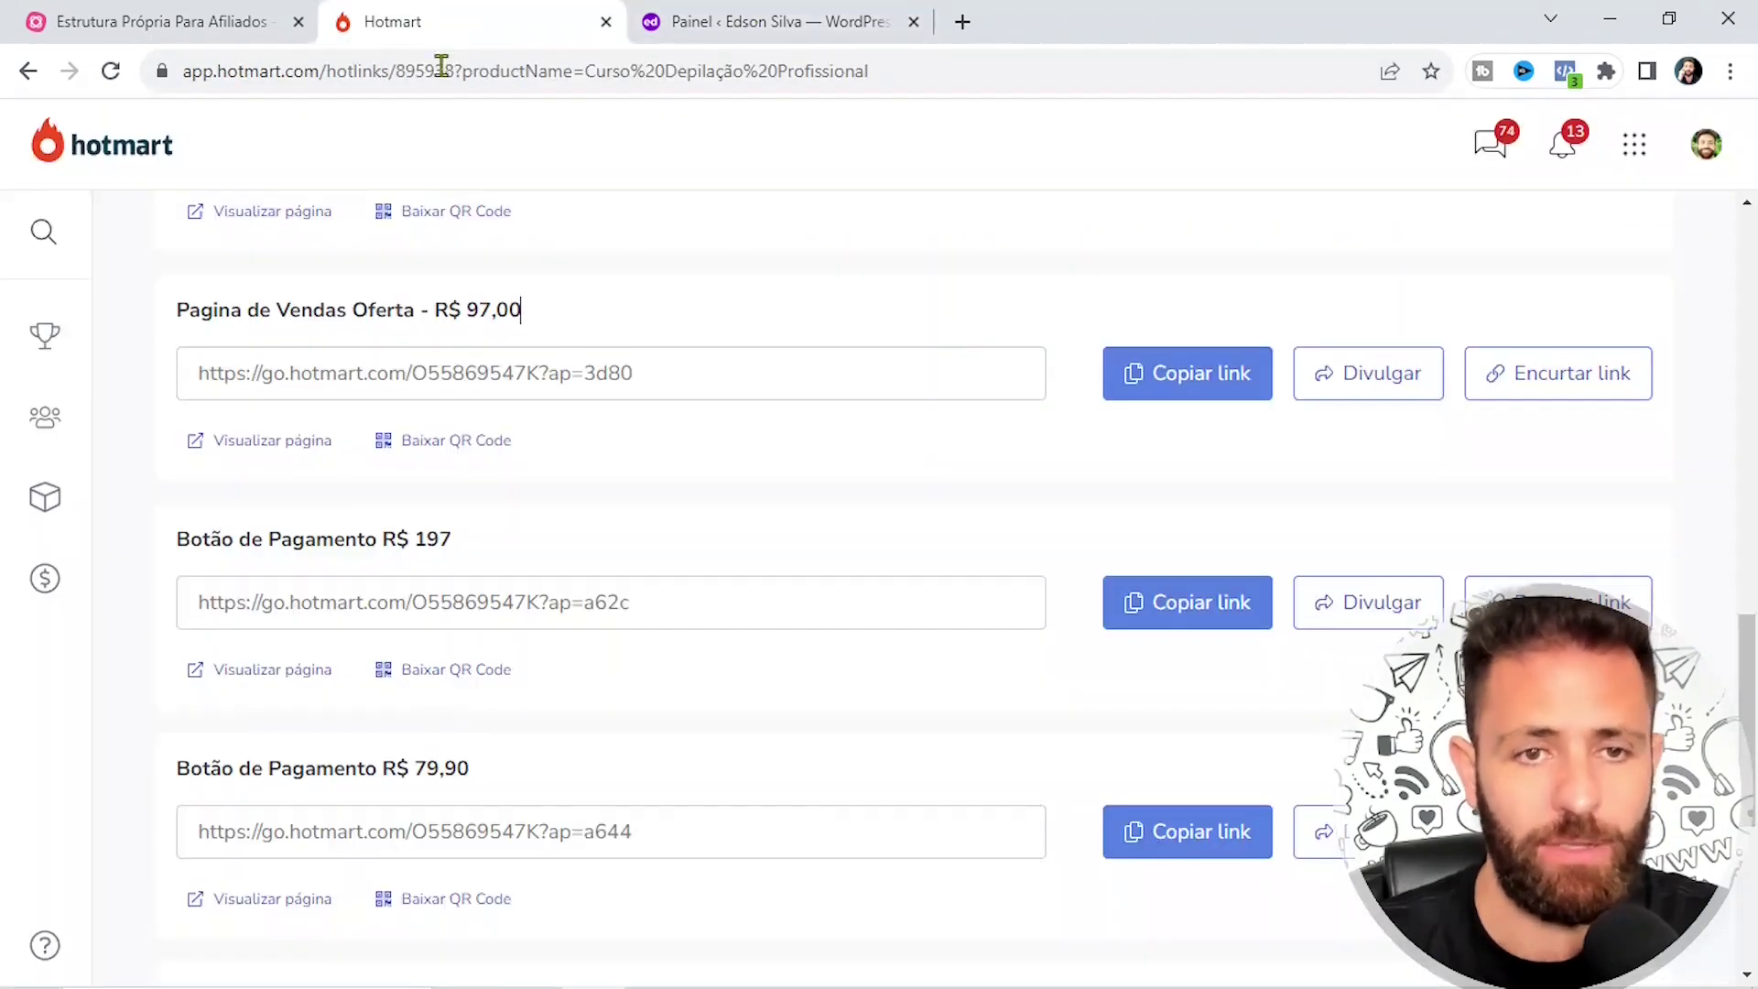
triple_click(706, 540)
click(278, 538)
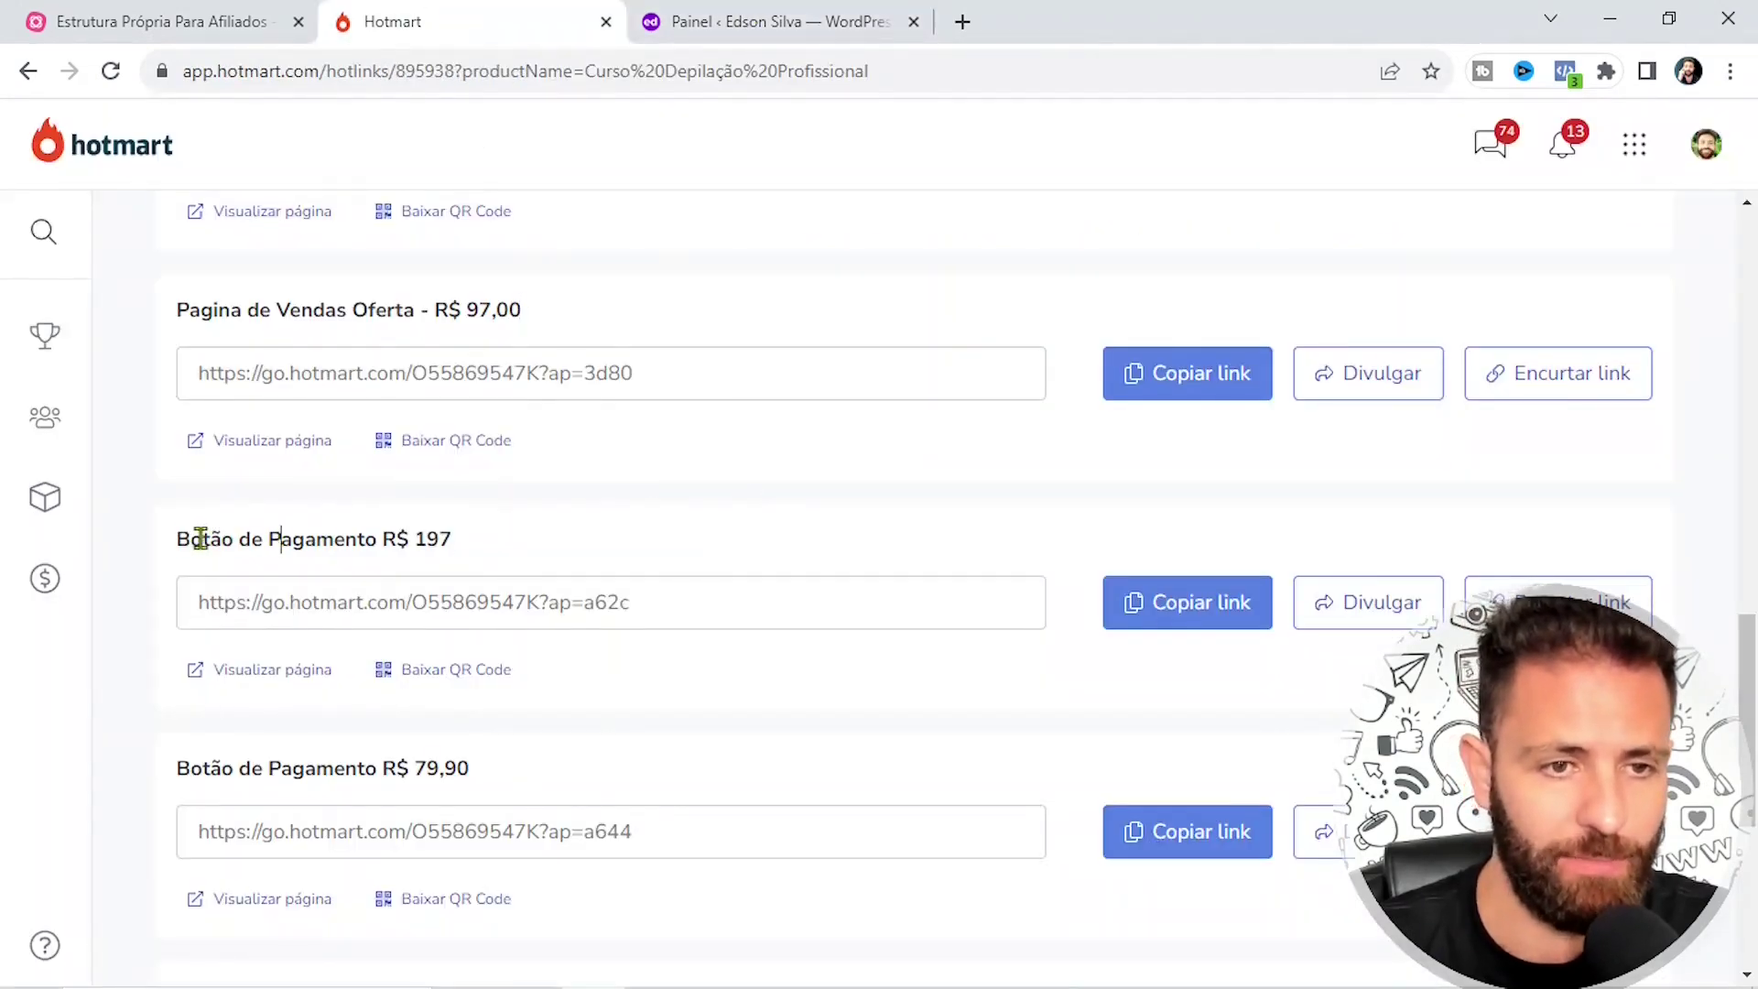
drag(178, 540, 471, 549)
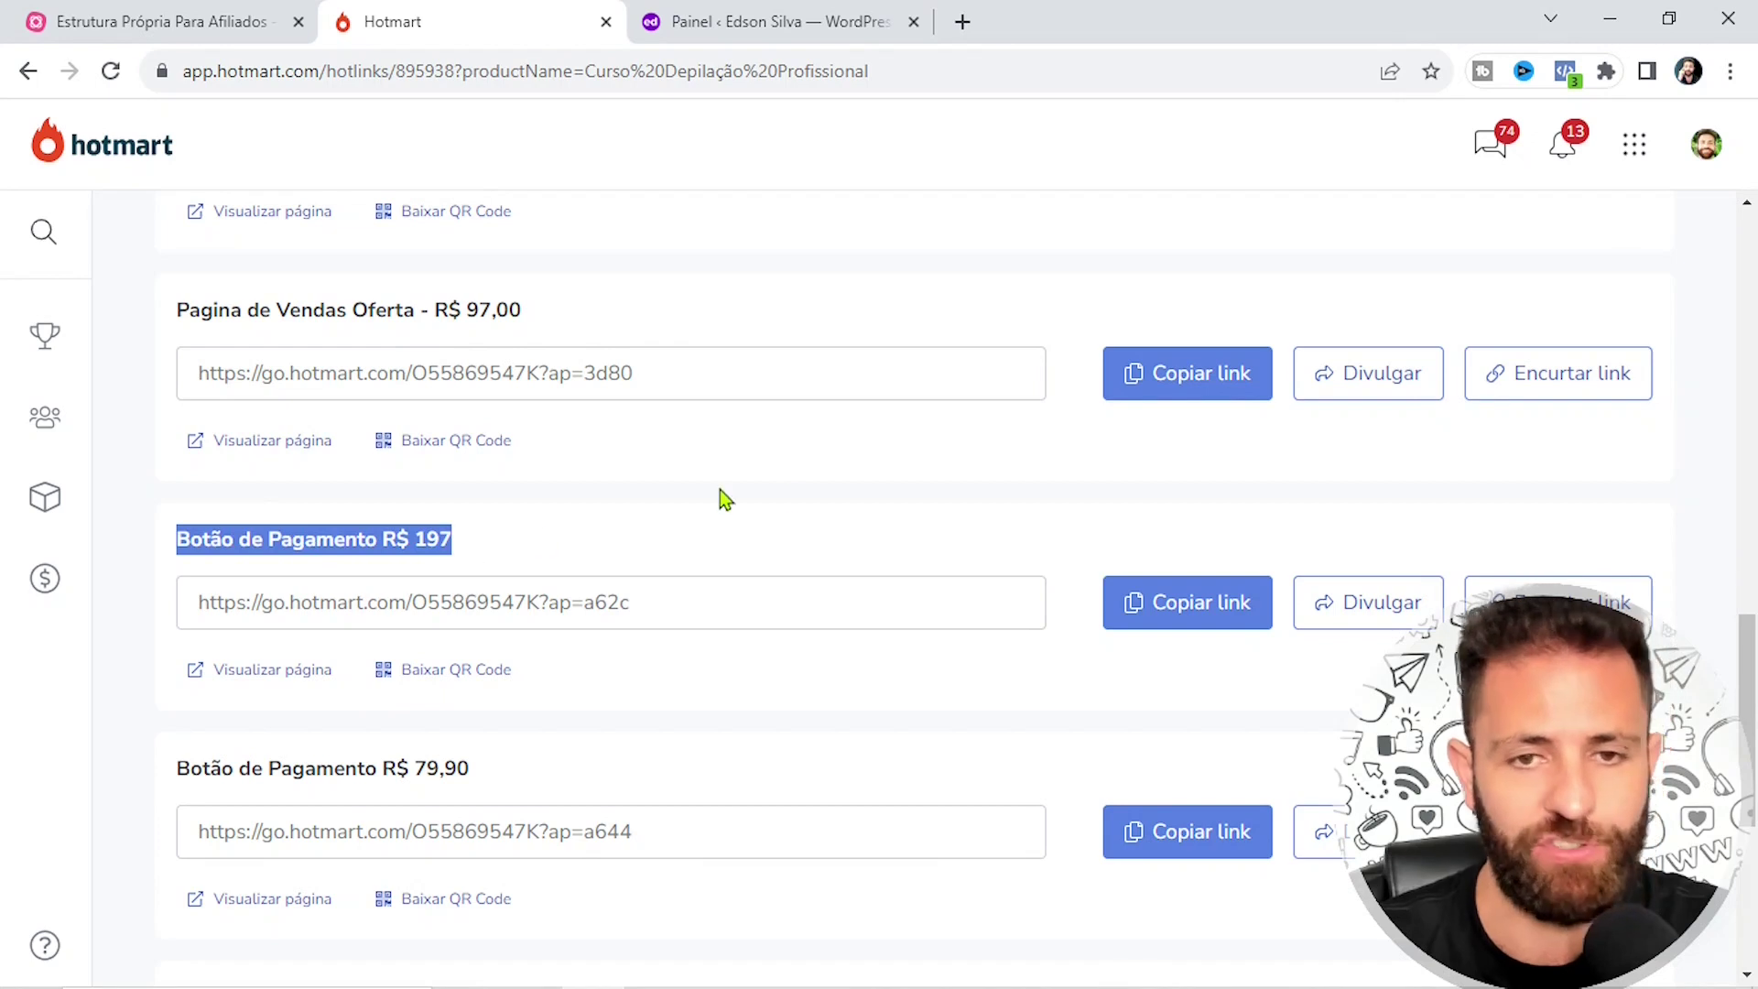
click(898, 505)
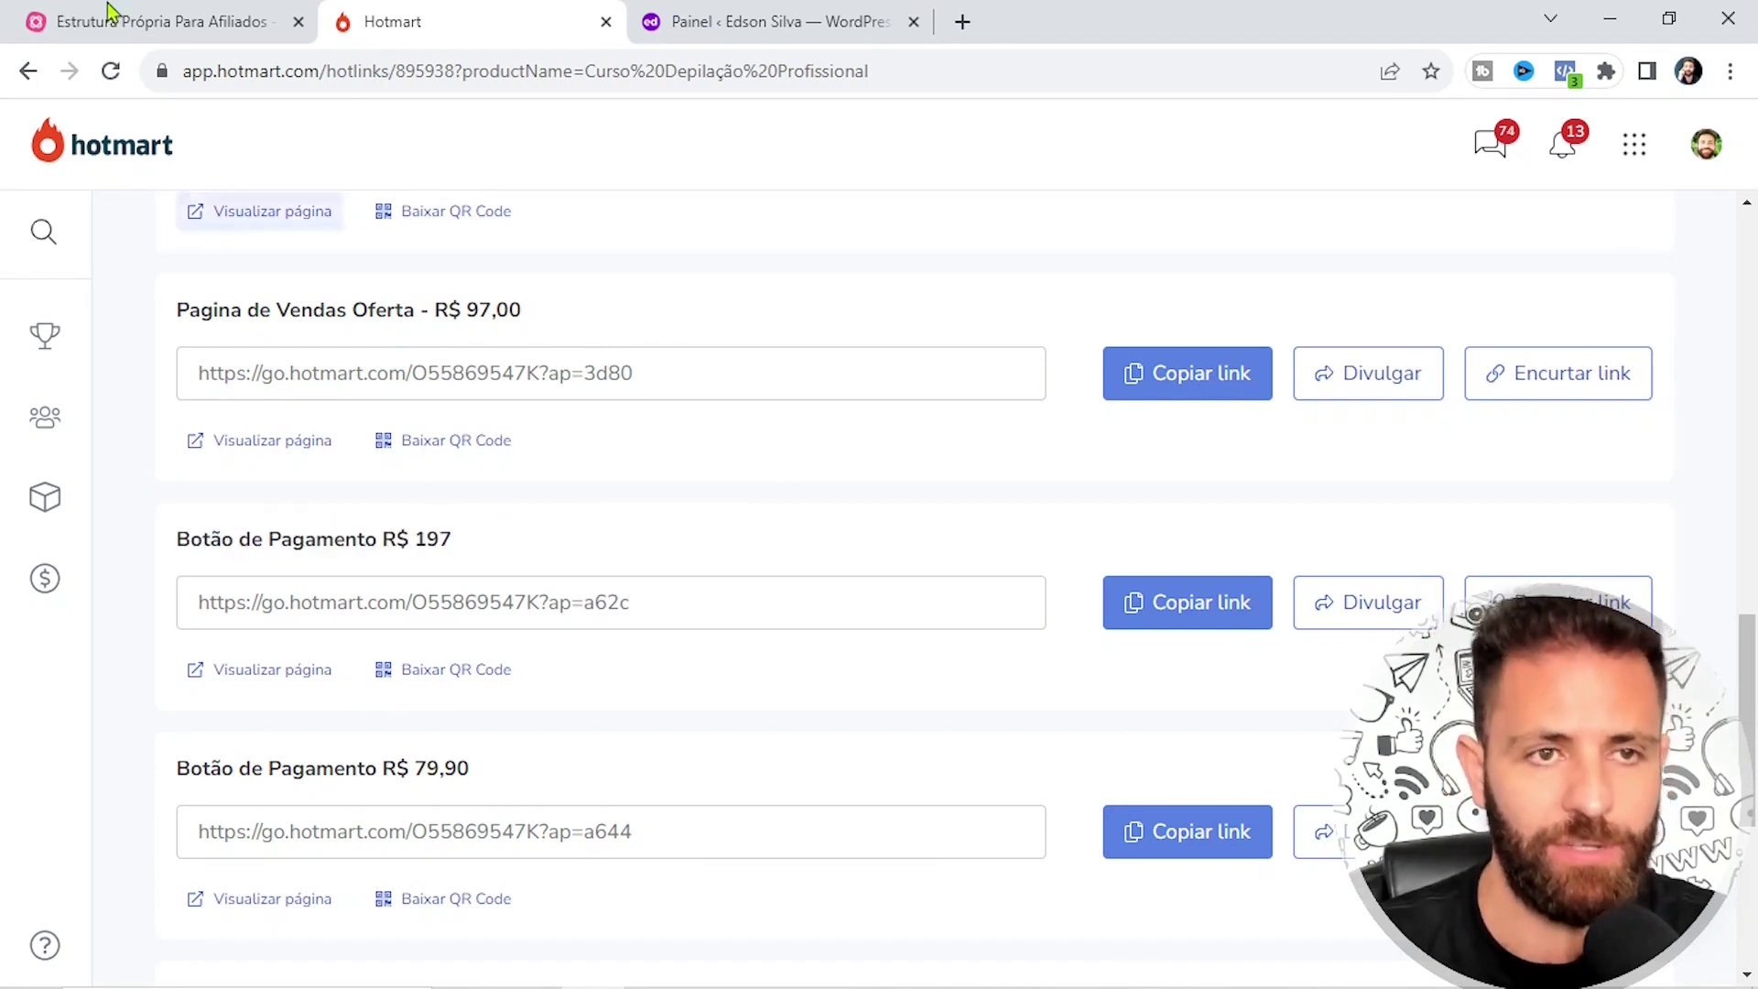
Return to the MindMeister map and review the Aula 4 branch with its Super Links Pro and checkout link prerequisites
click(173, 18)
scroll(827, 353, down, 3)
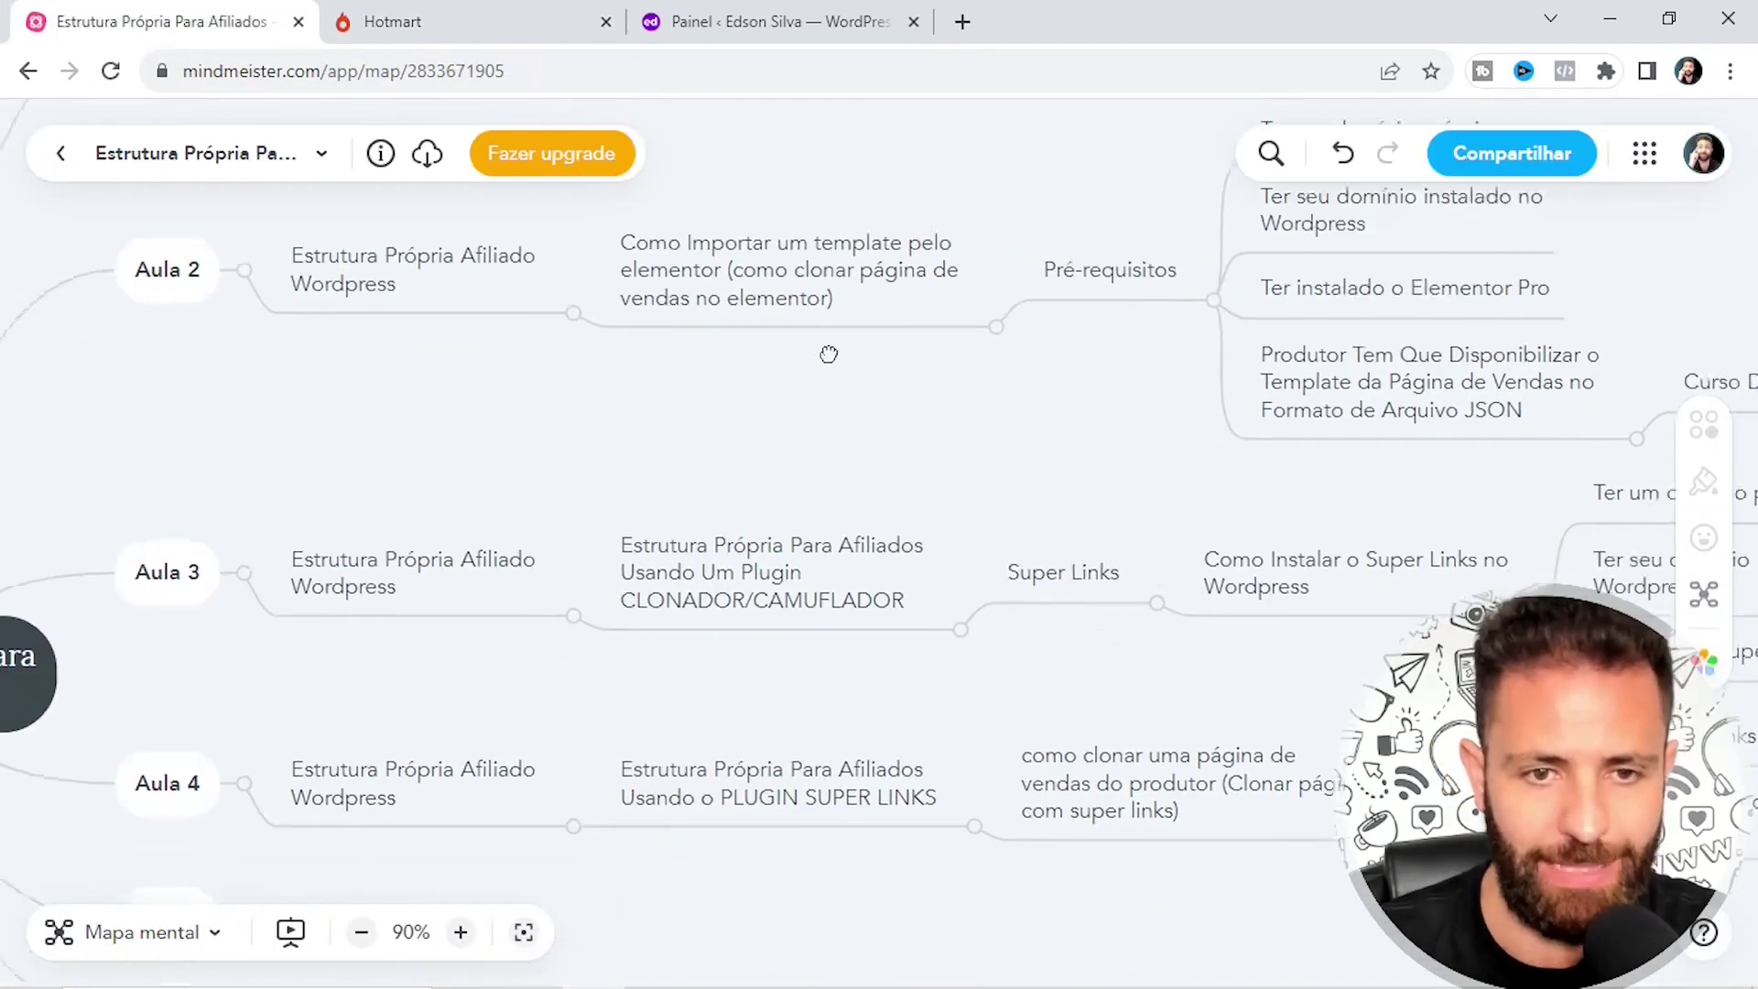
scroll(604, 616, down, 4)
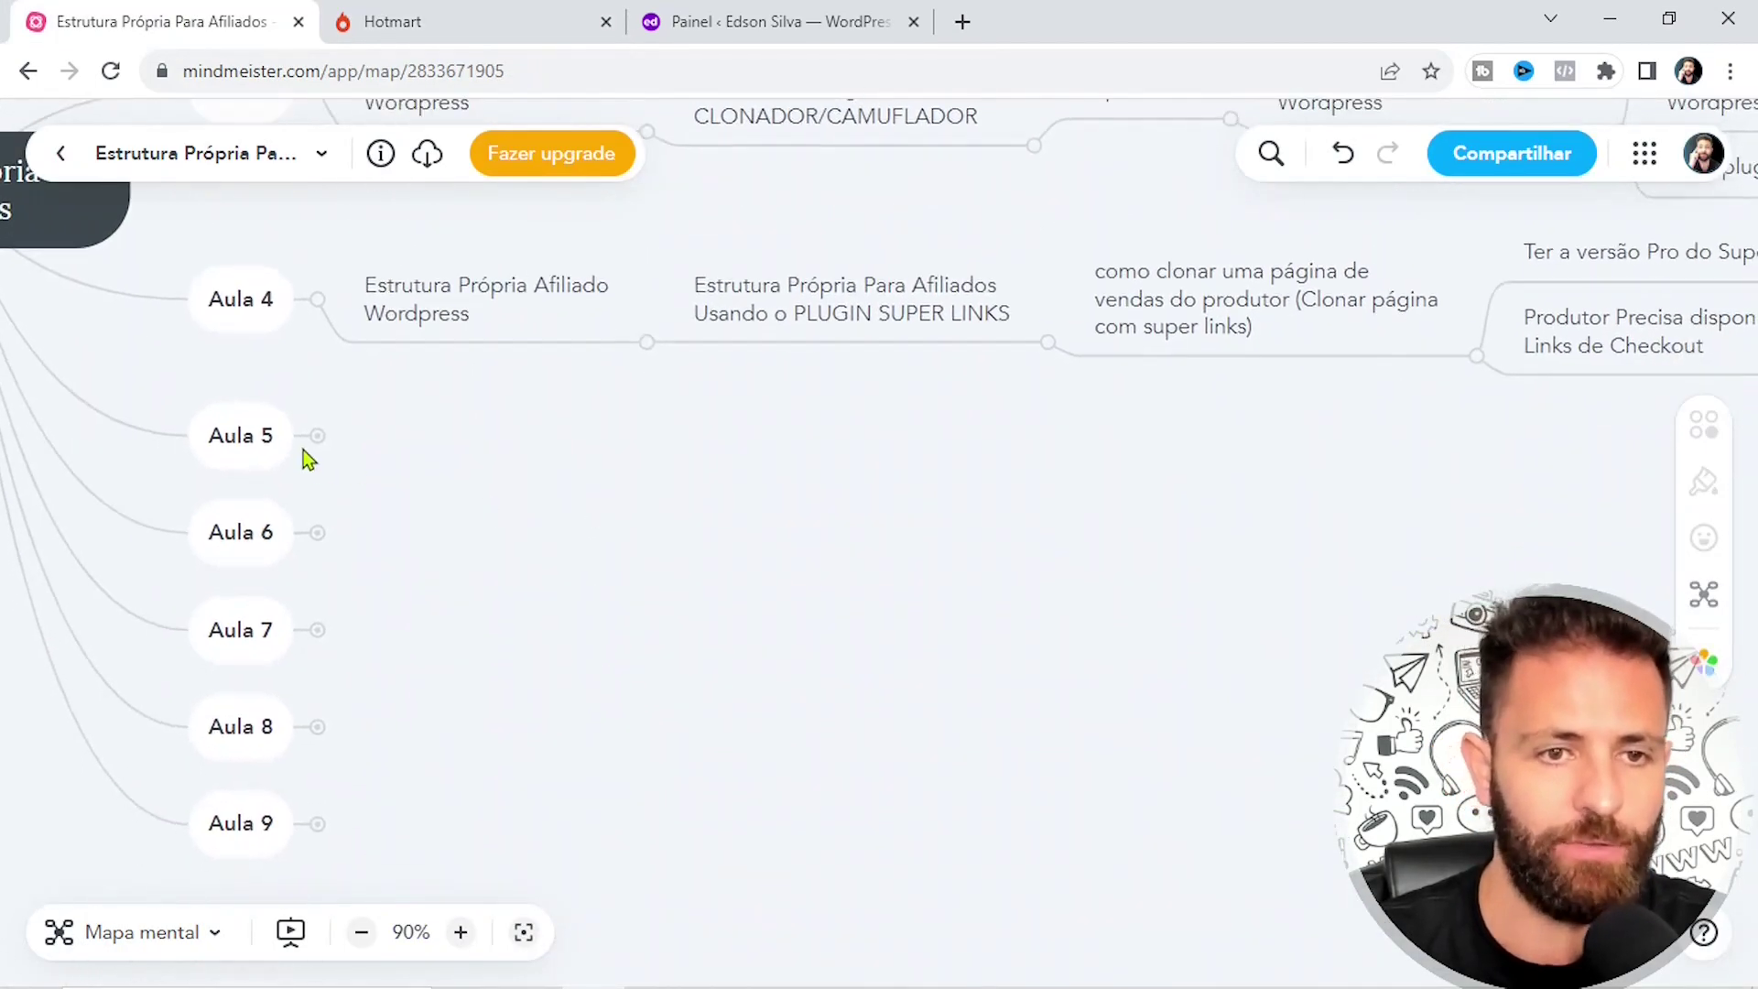
drag(1179, 447, 825, 599)
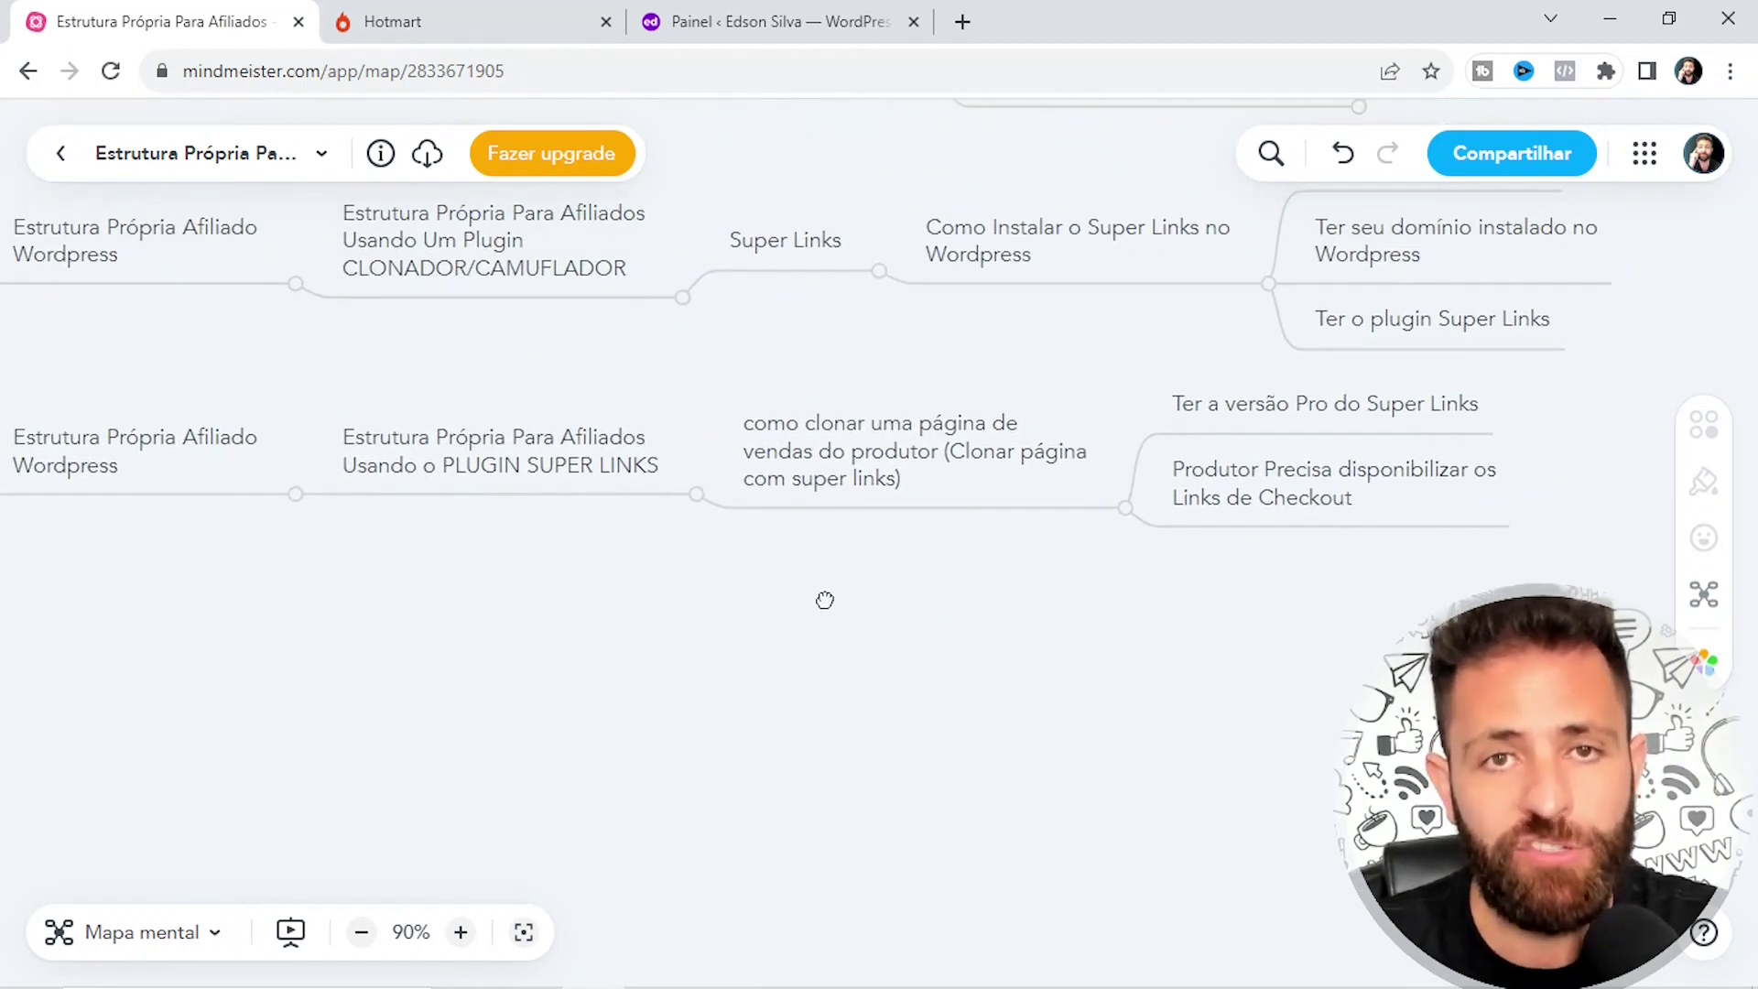
Switch to the WordPress dashboard and open the form for cloning a new page in Super Links
click(749, 25)
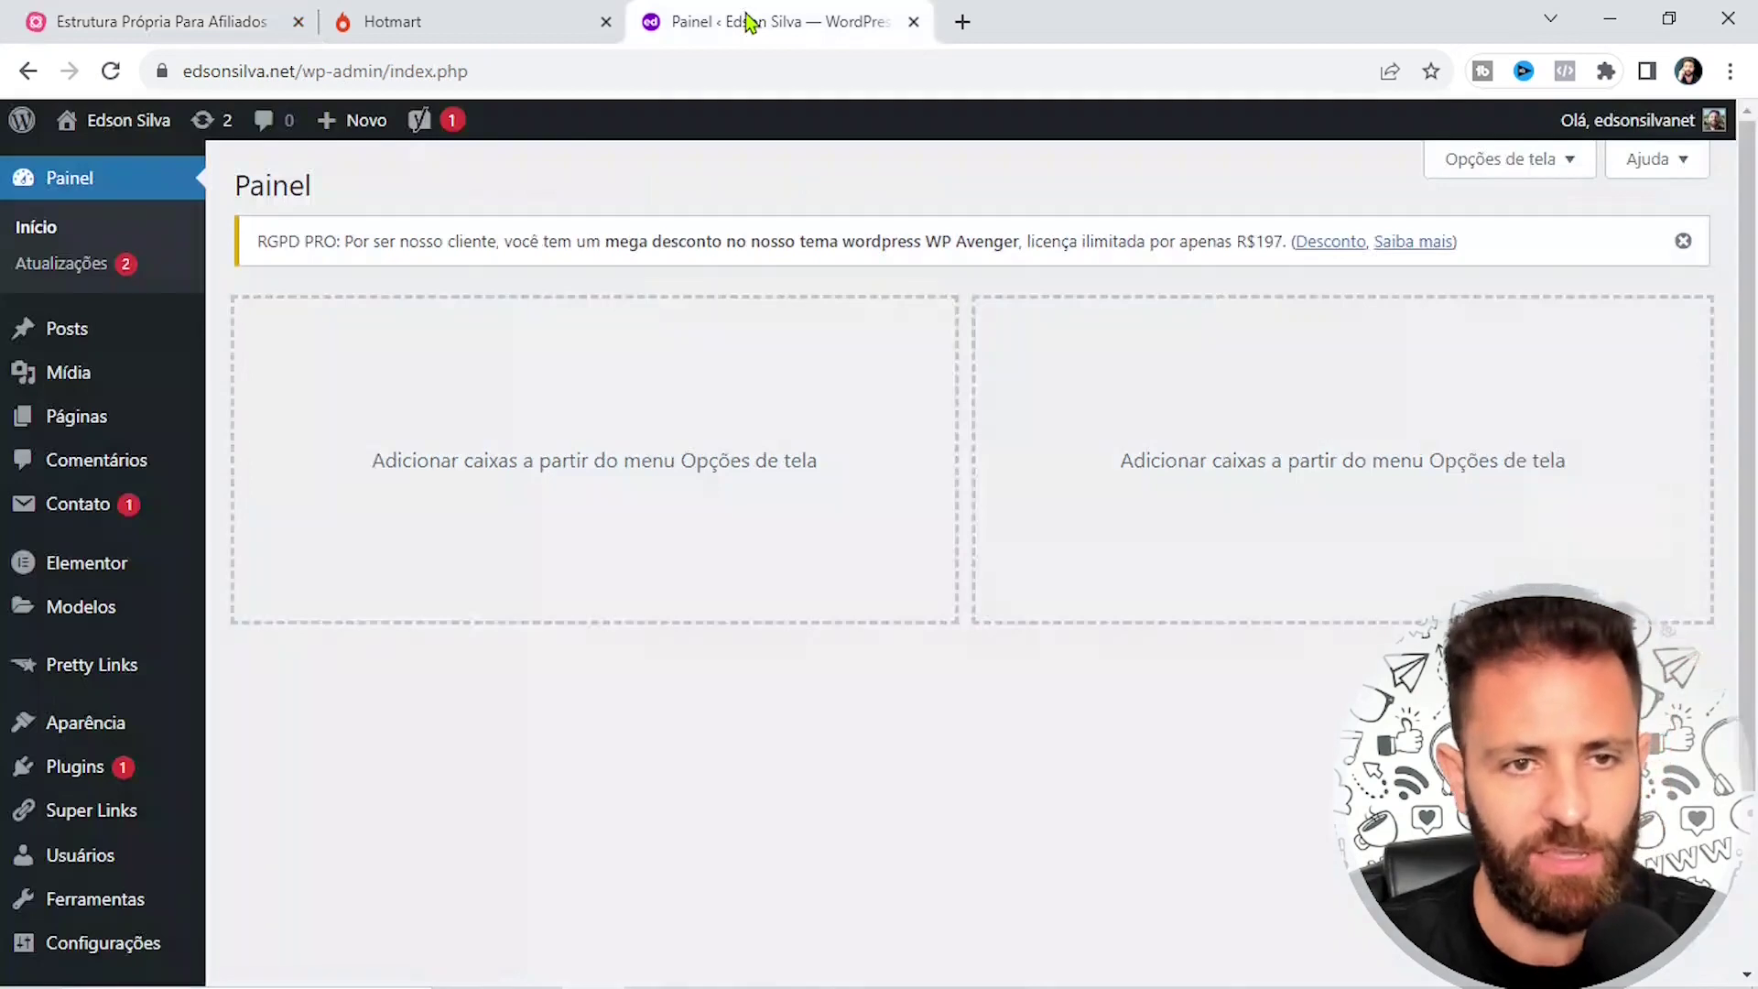
mouse_move(137, 596)
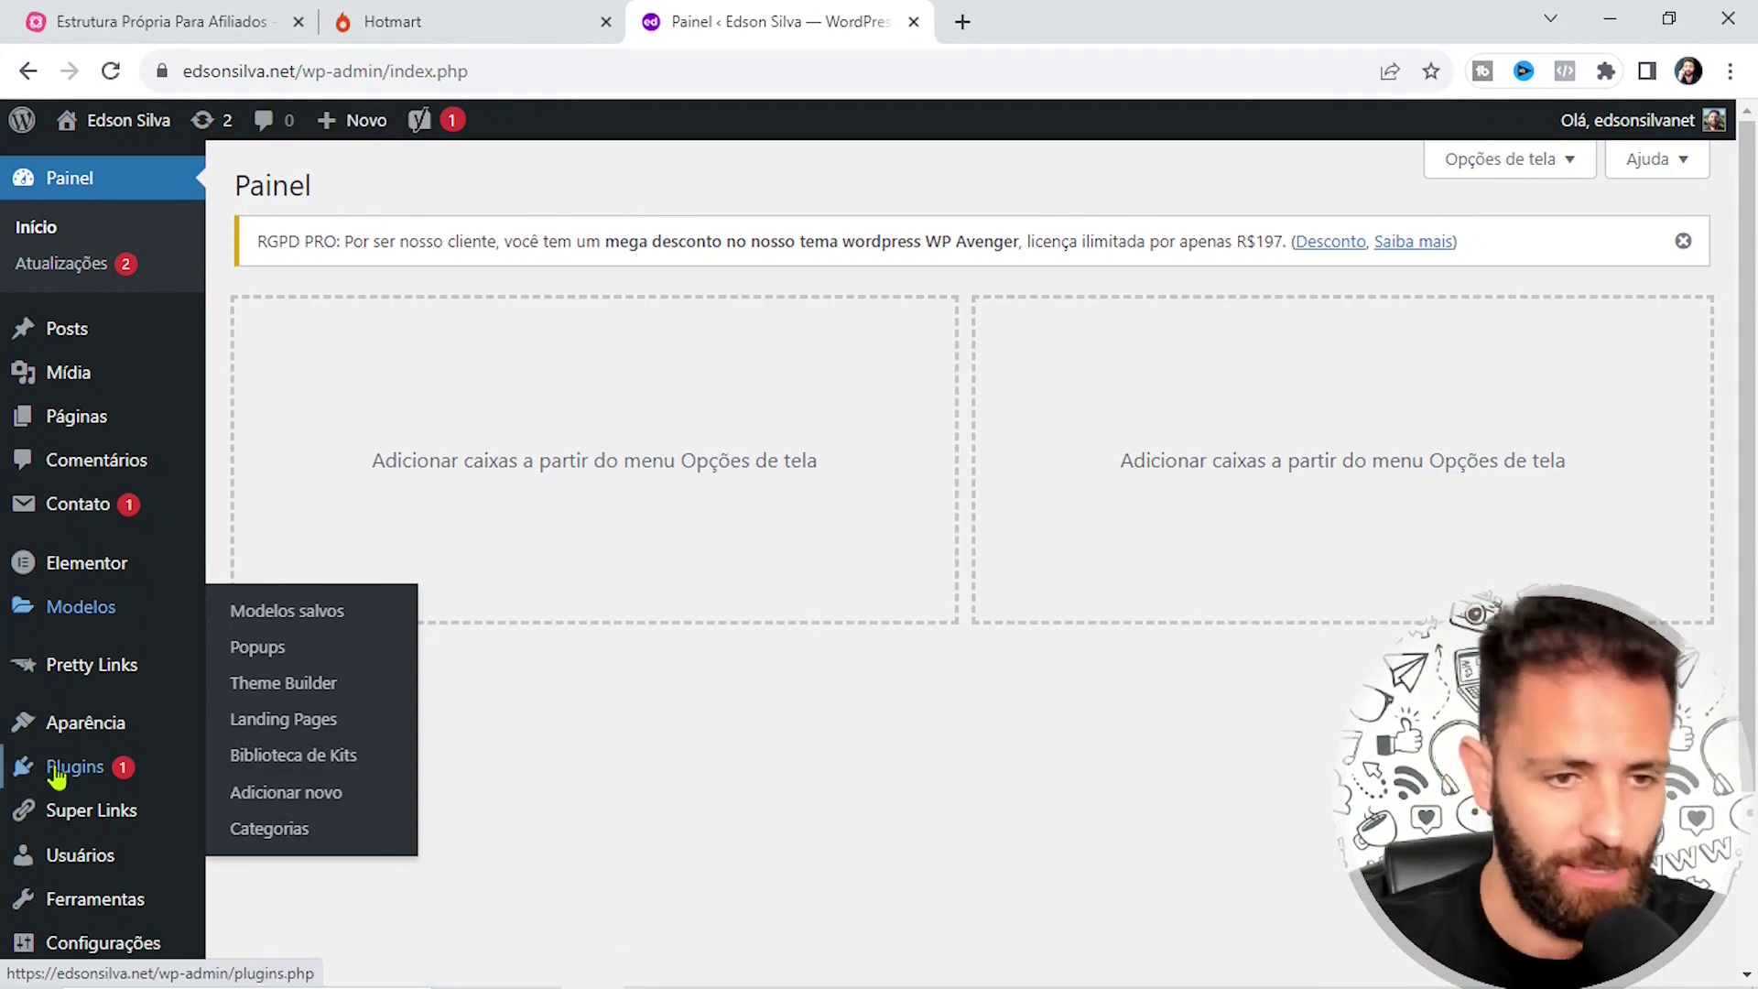
mouse_move(94, 822)
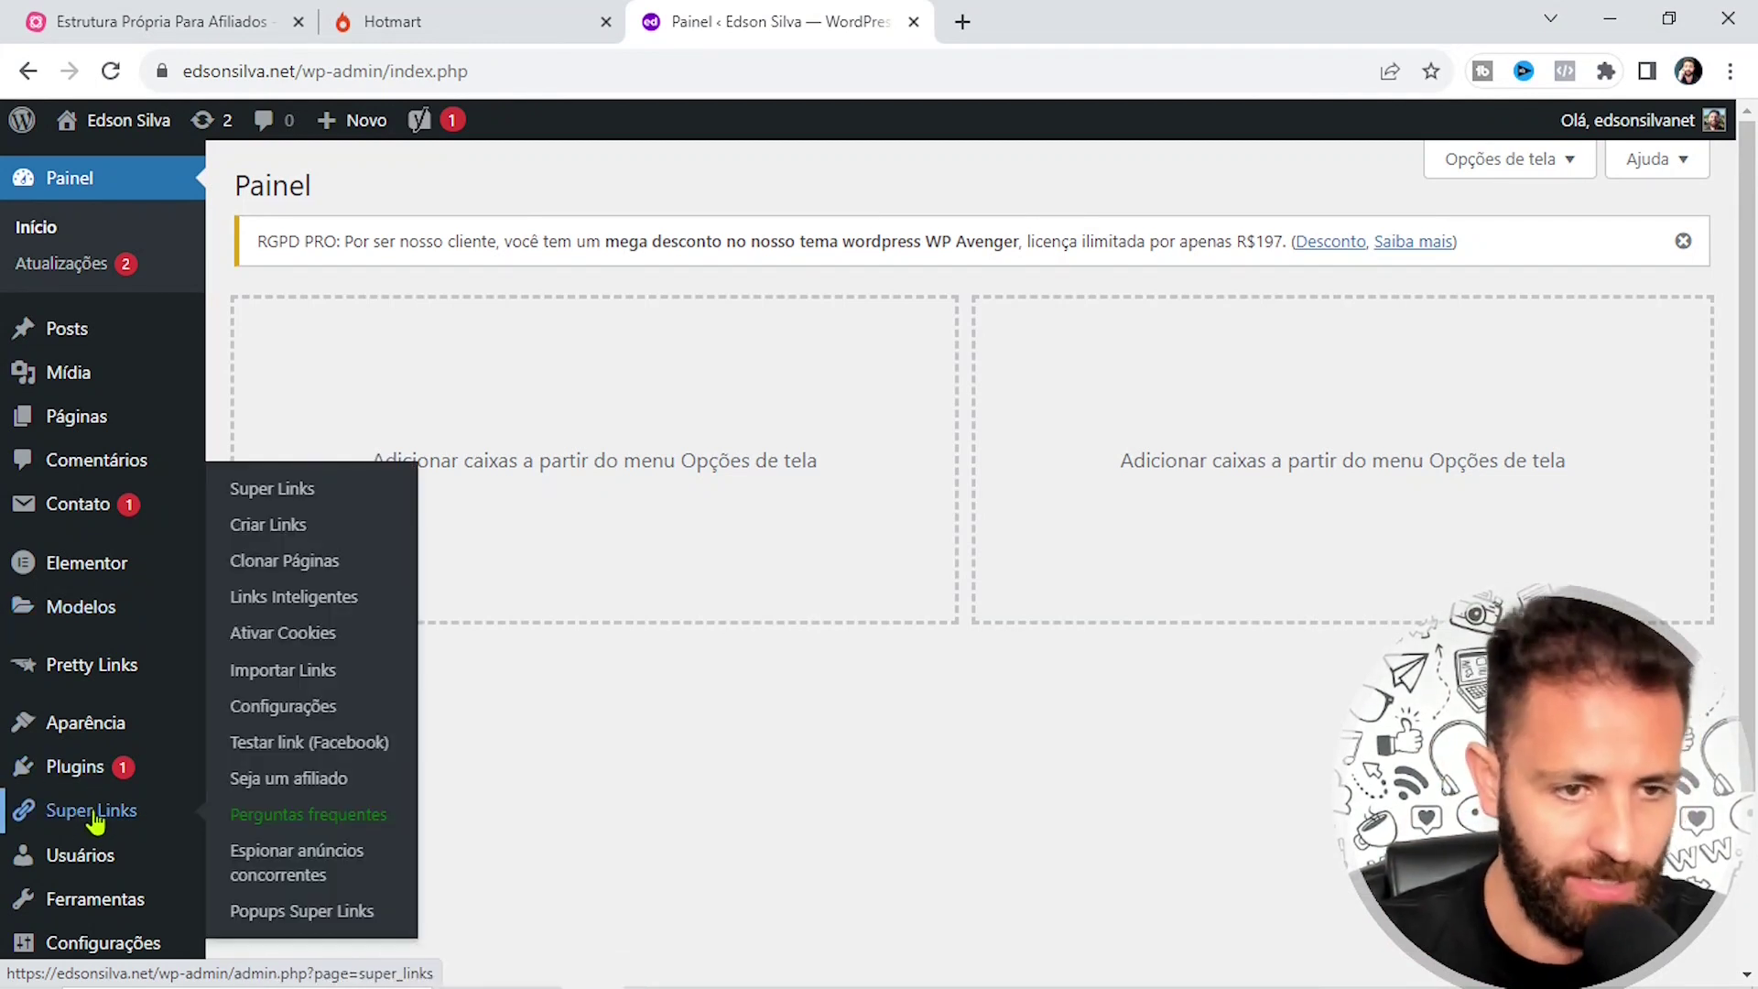
click(297, 570)
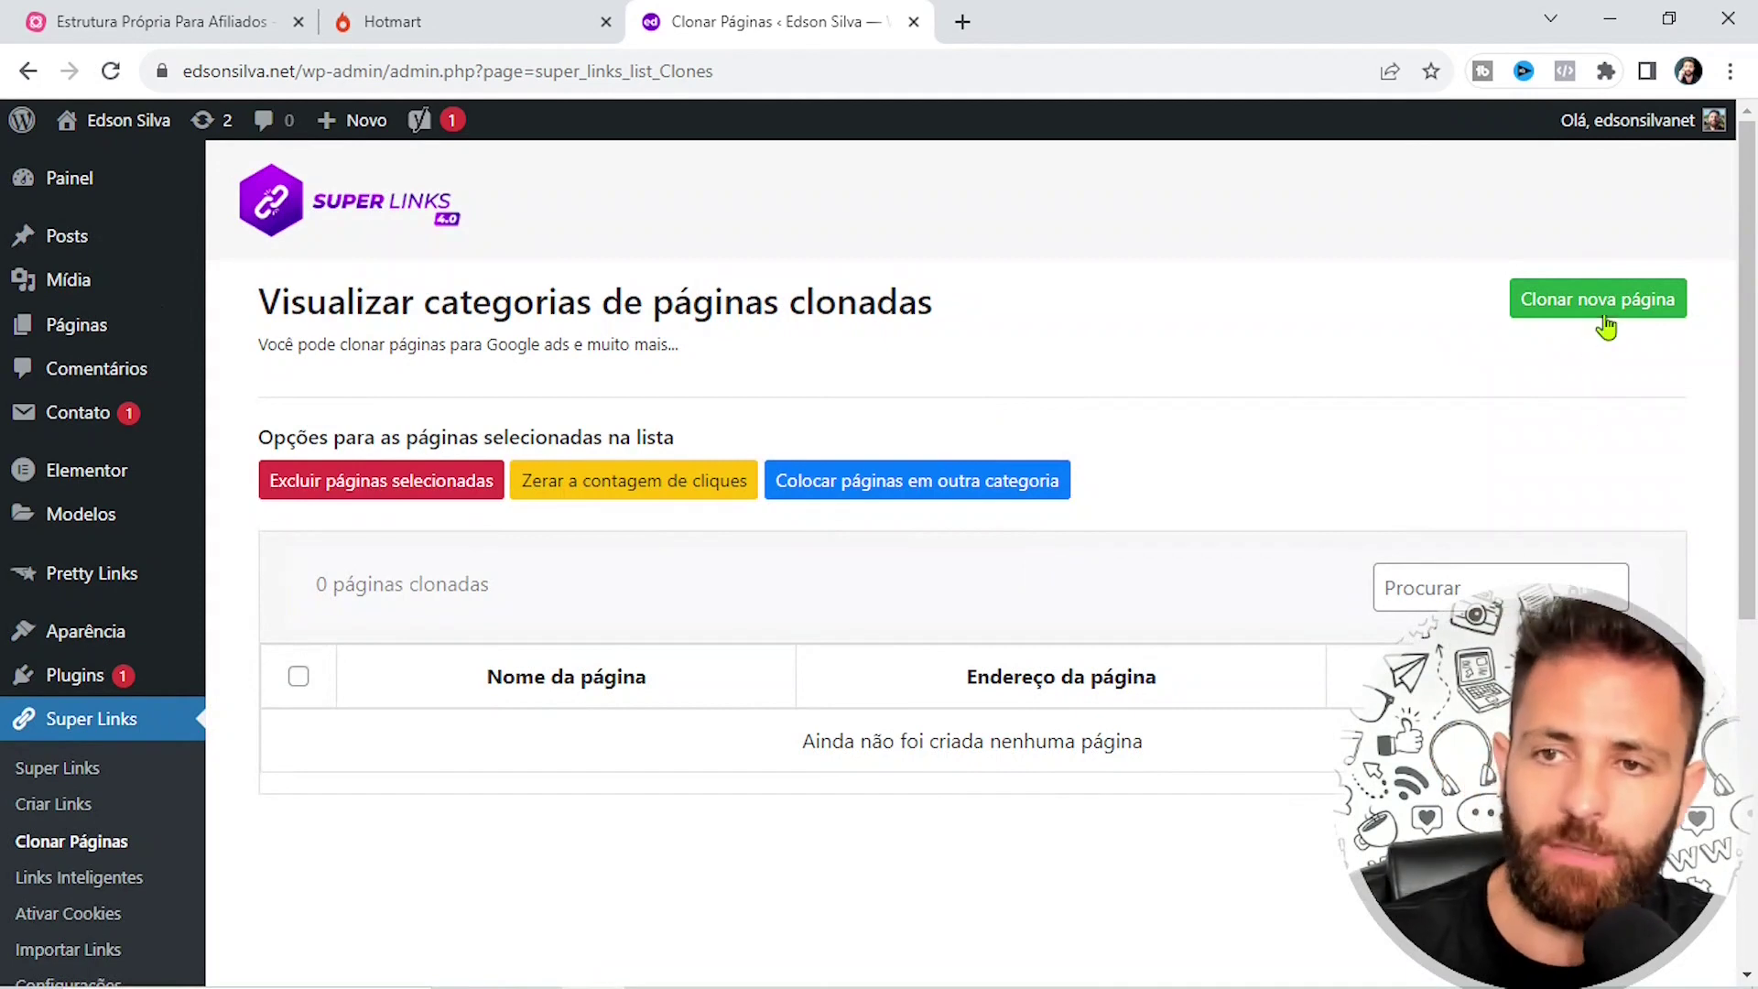
click(1616, 317)
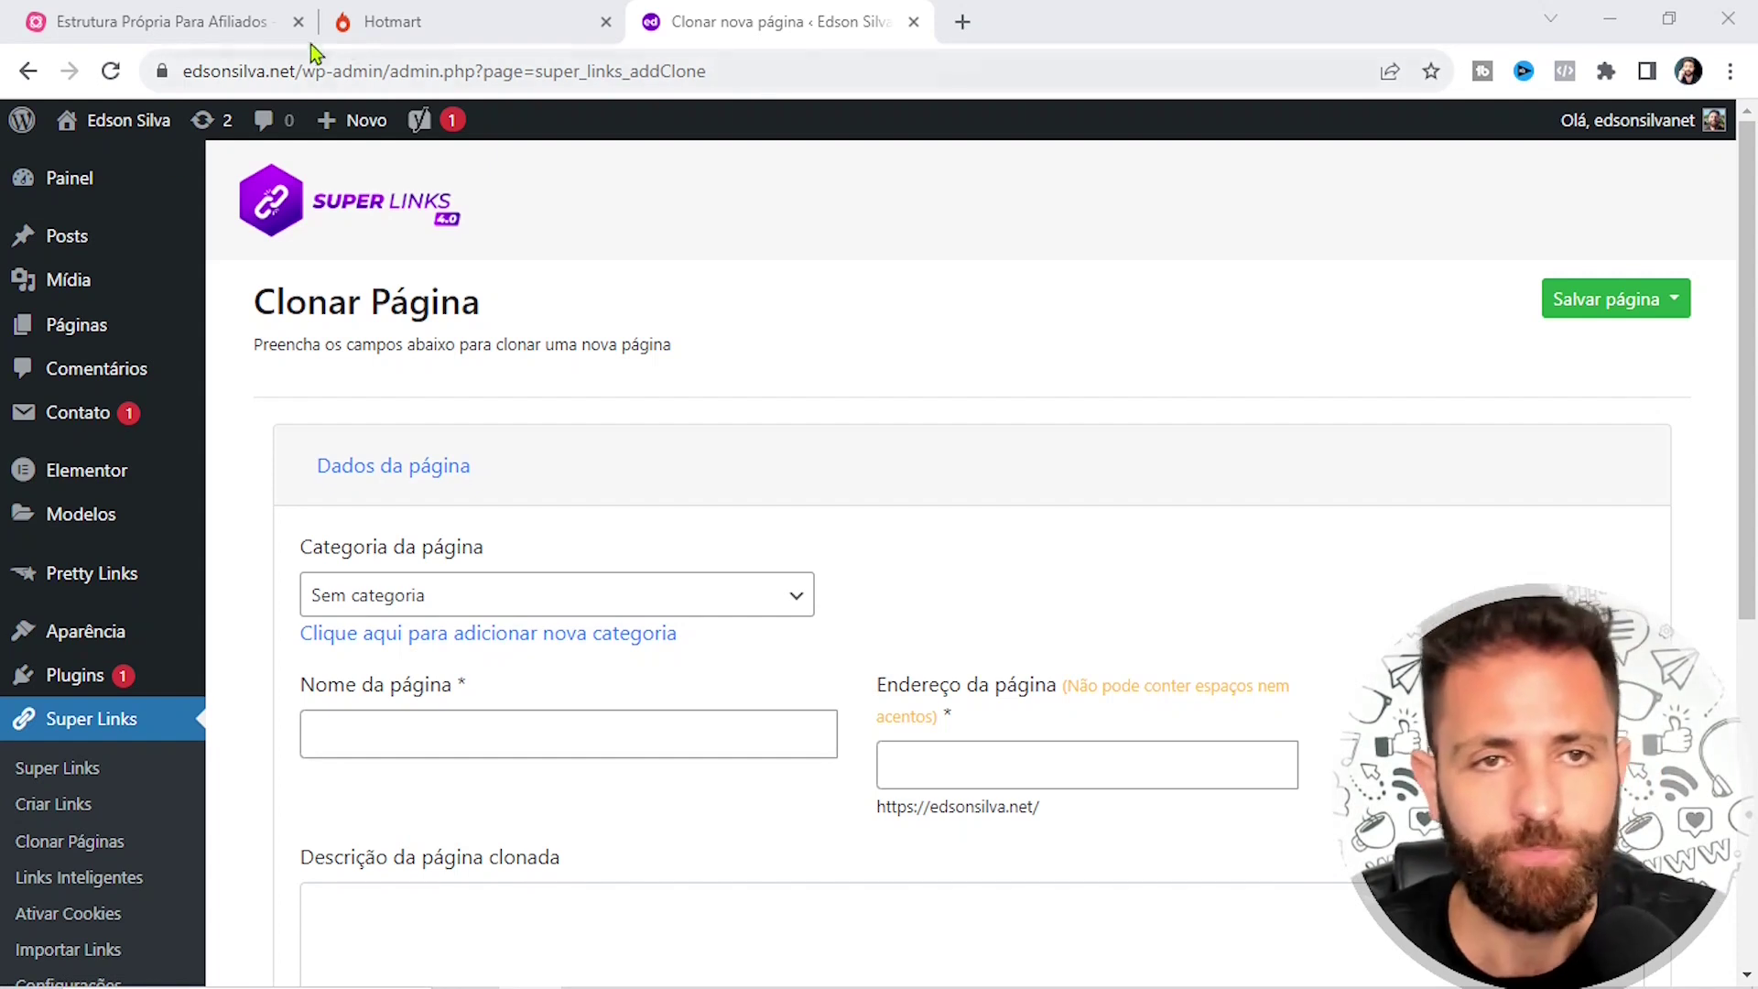
Check the product name on Hotmart, and add a page category named "Curso de Hamburguer Artesanal" in the Super Links clone form
click(377, 24)
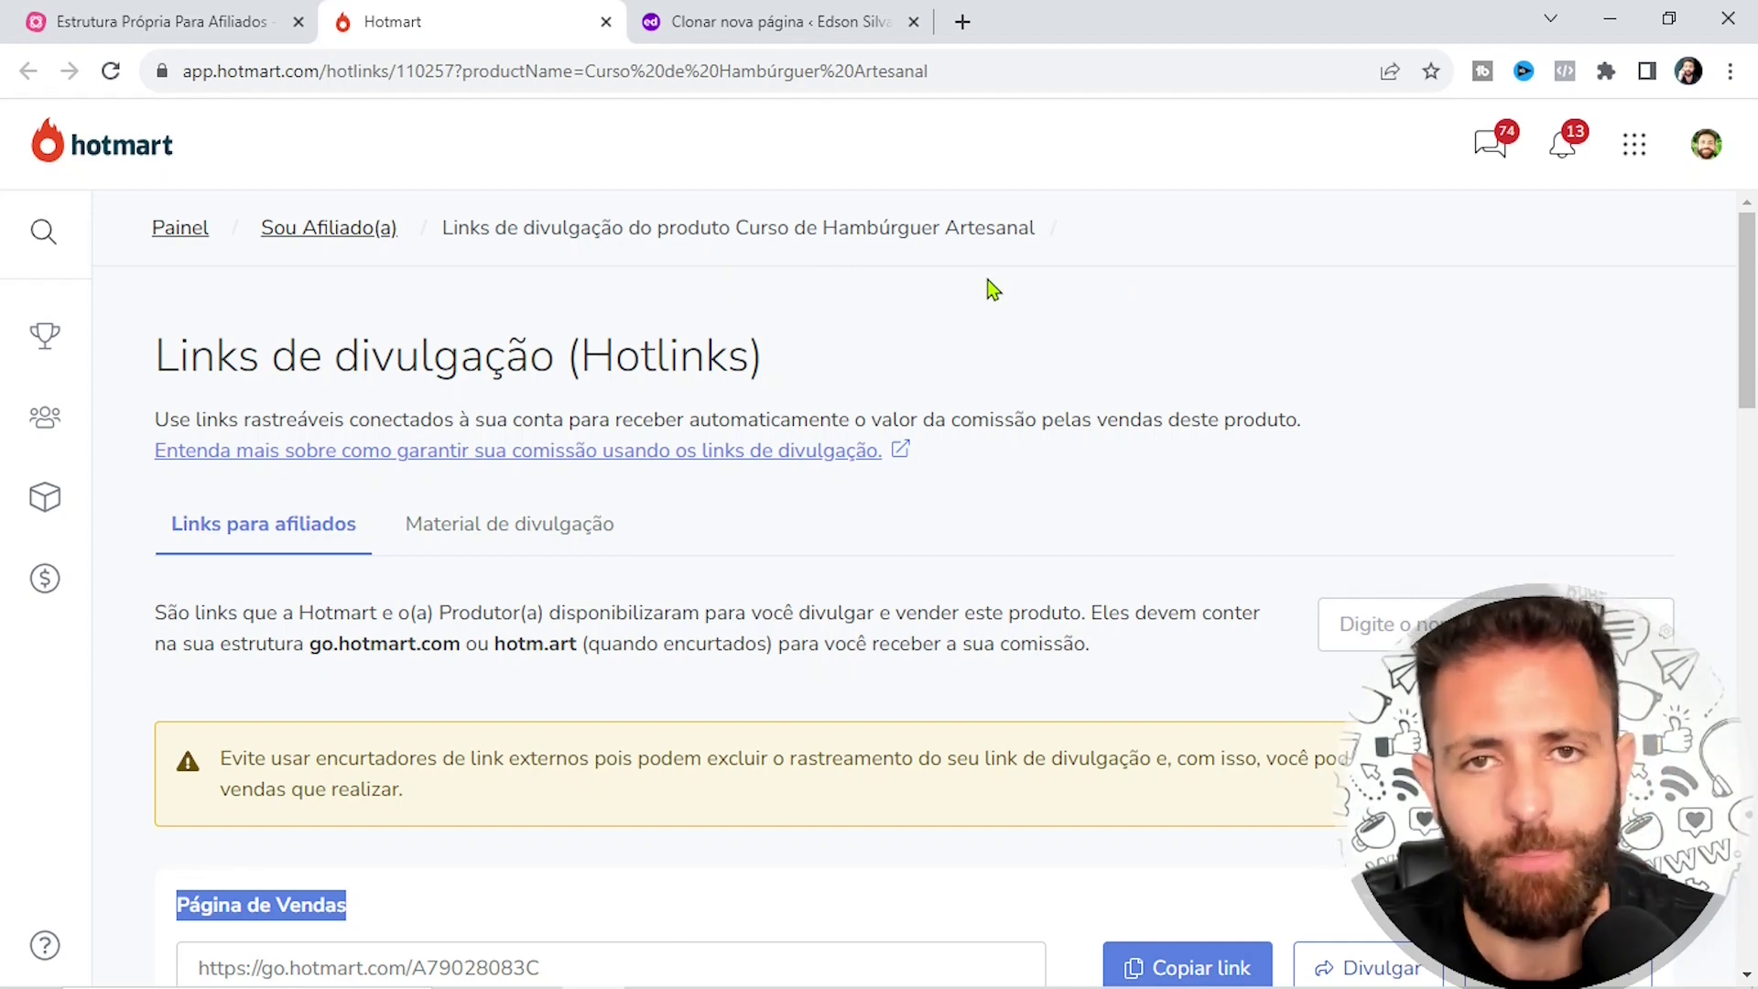
click(746, 22)
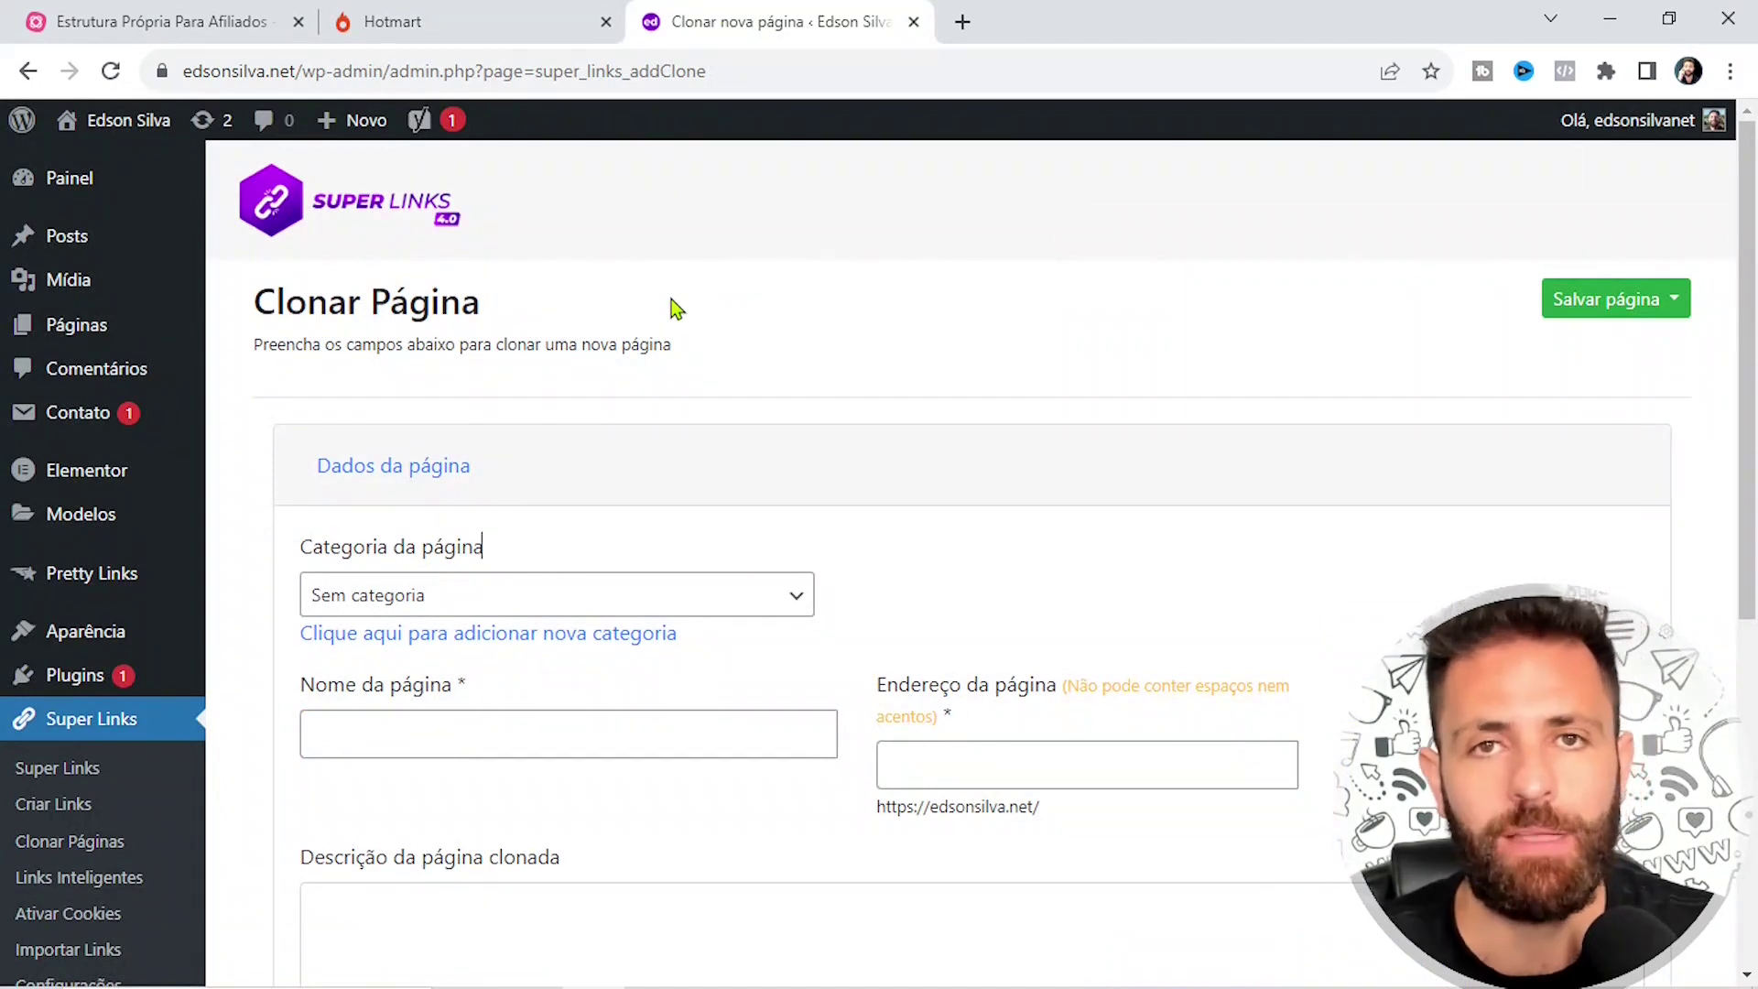
click(455, 641)
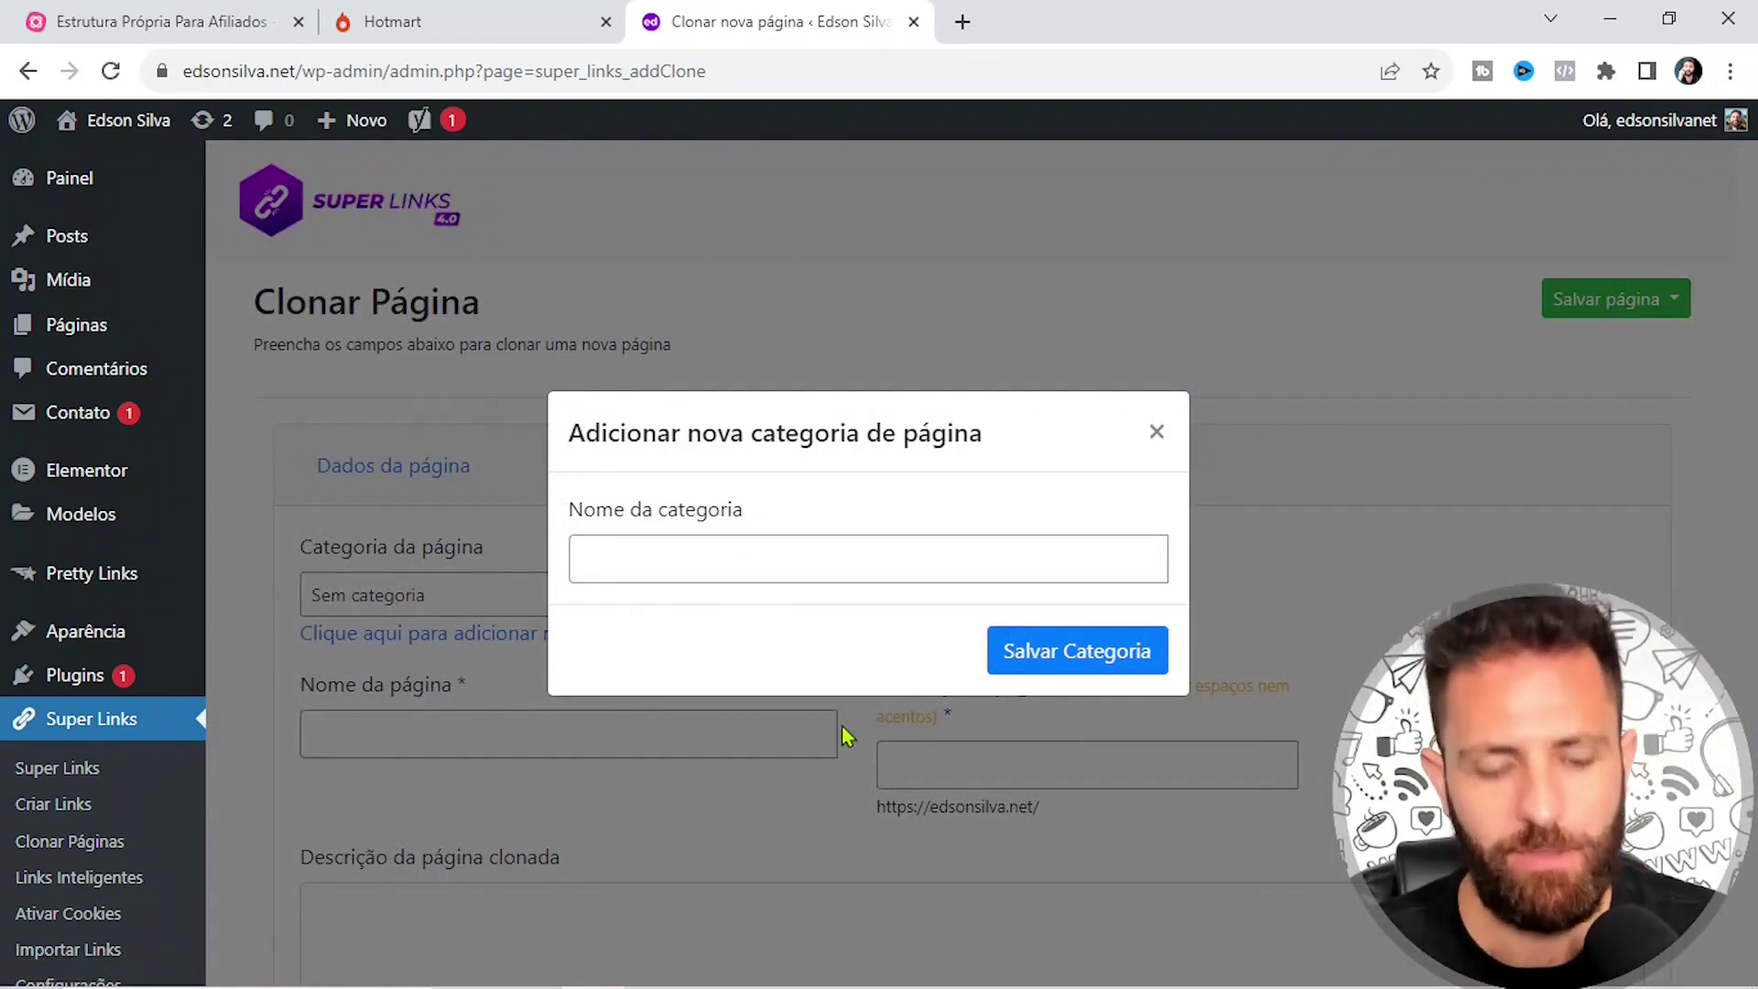
click(766, 565)
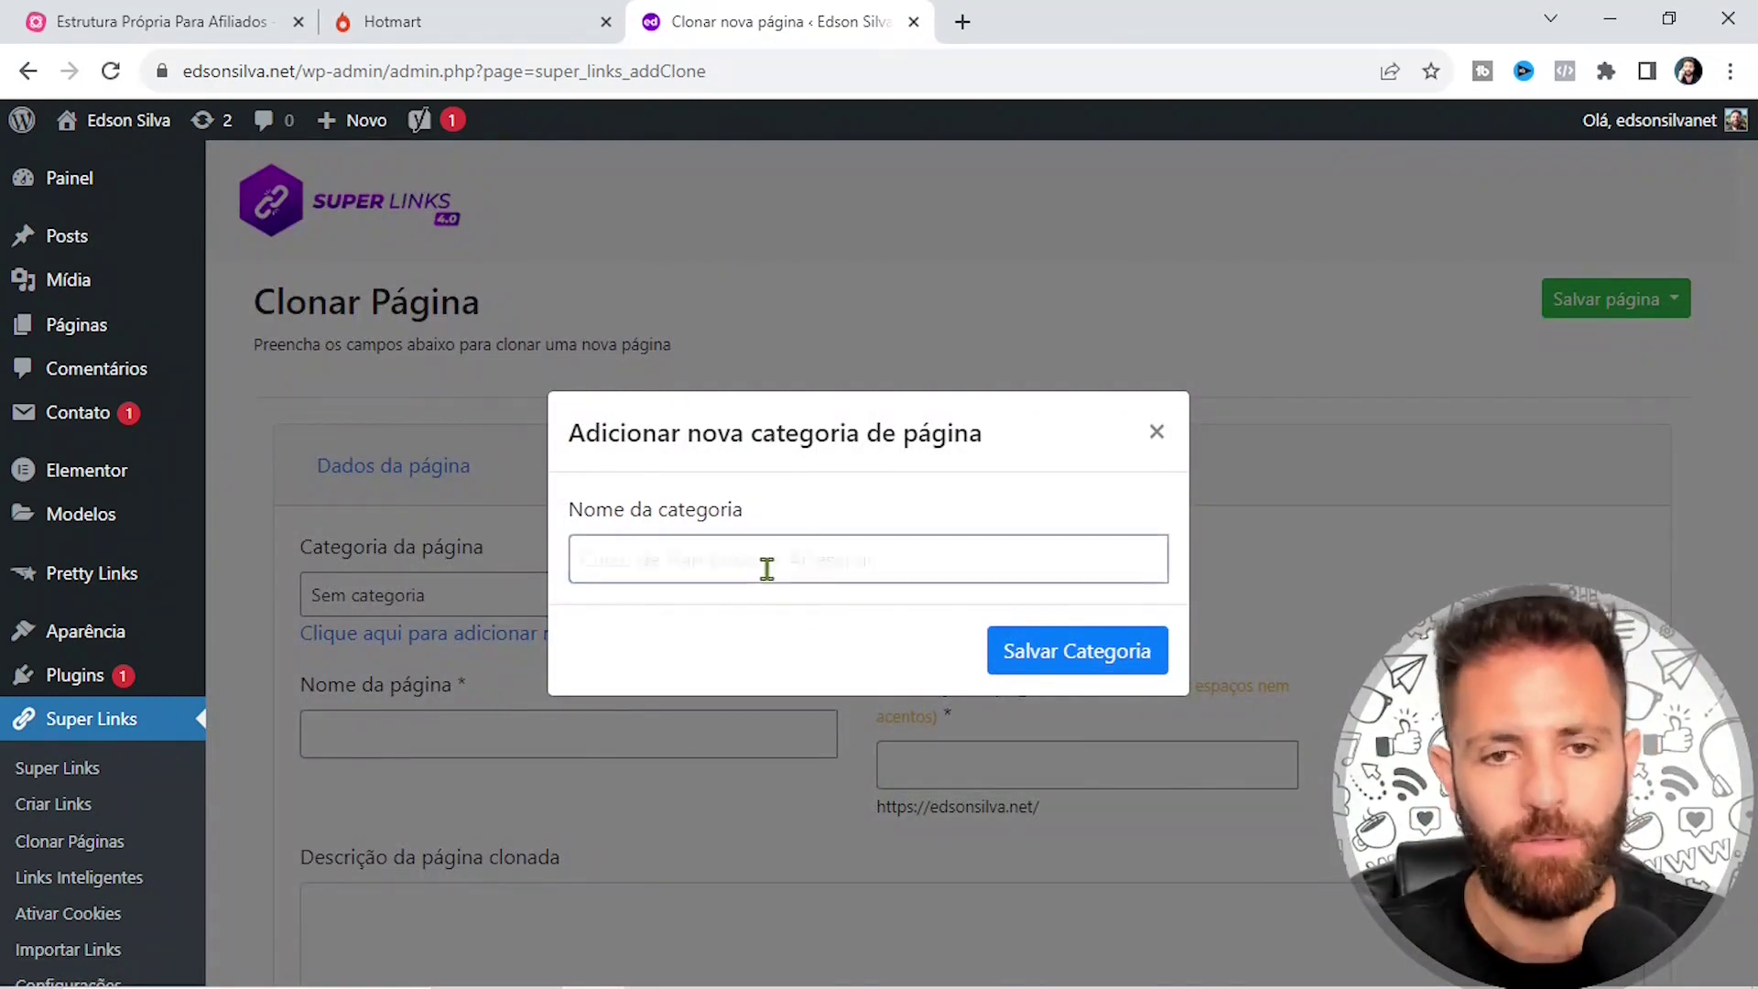
text(Curso de Hamburguer Artesanal)
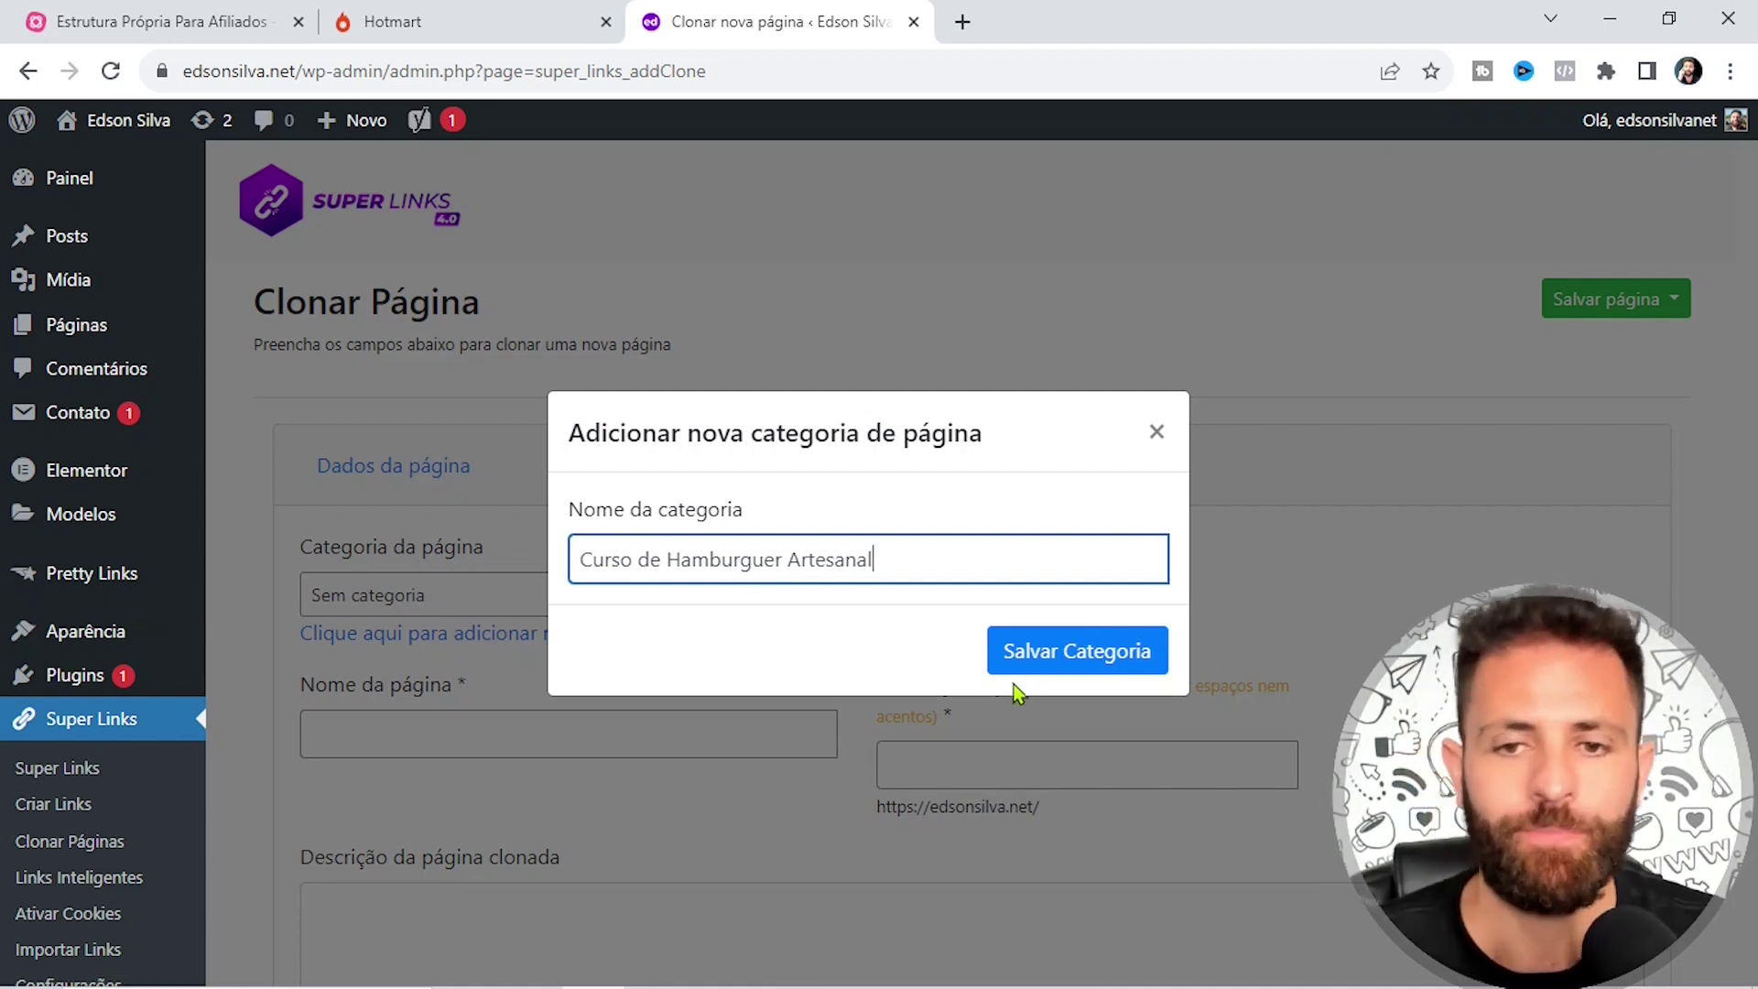
click(1053, 666)
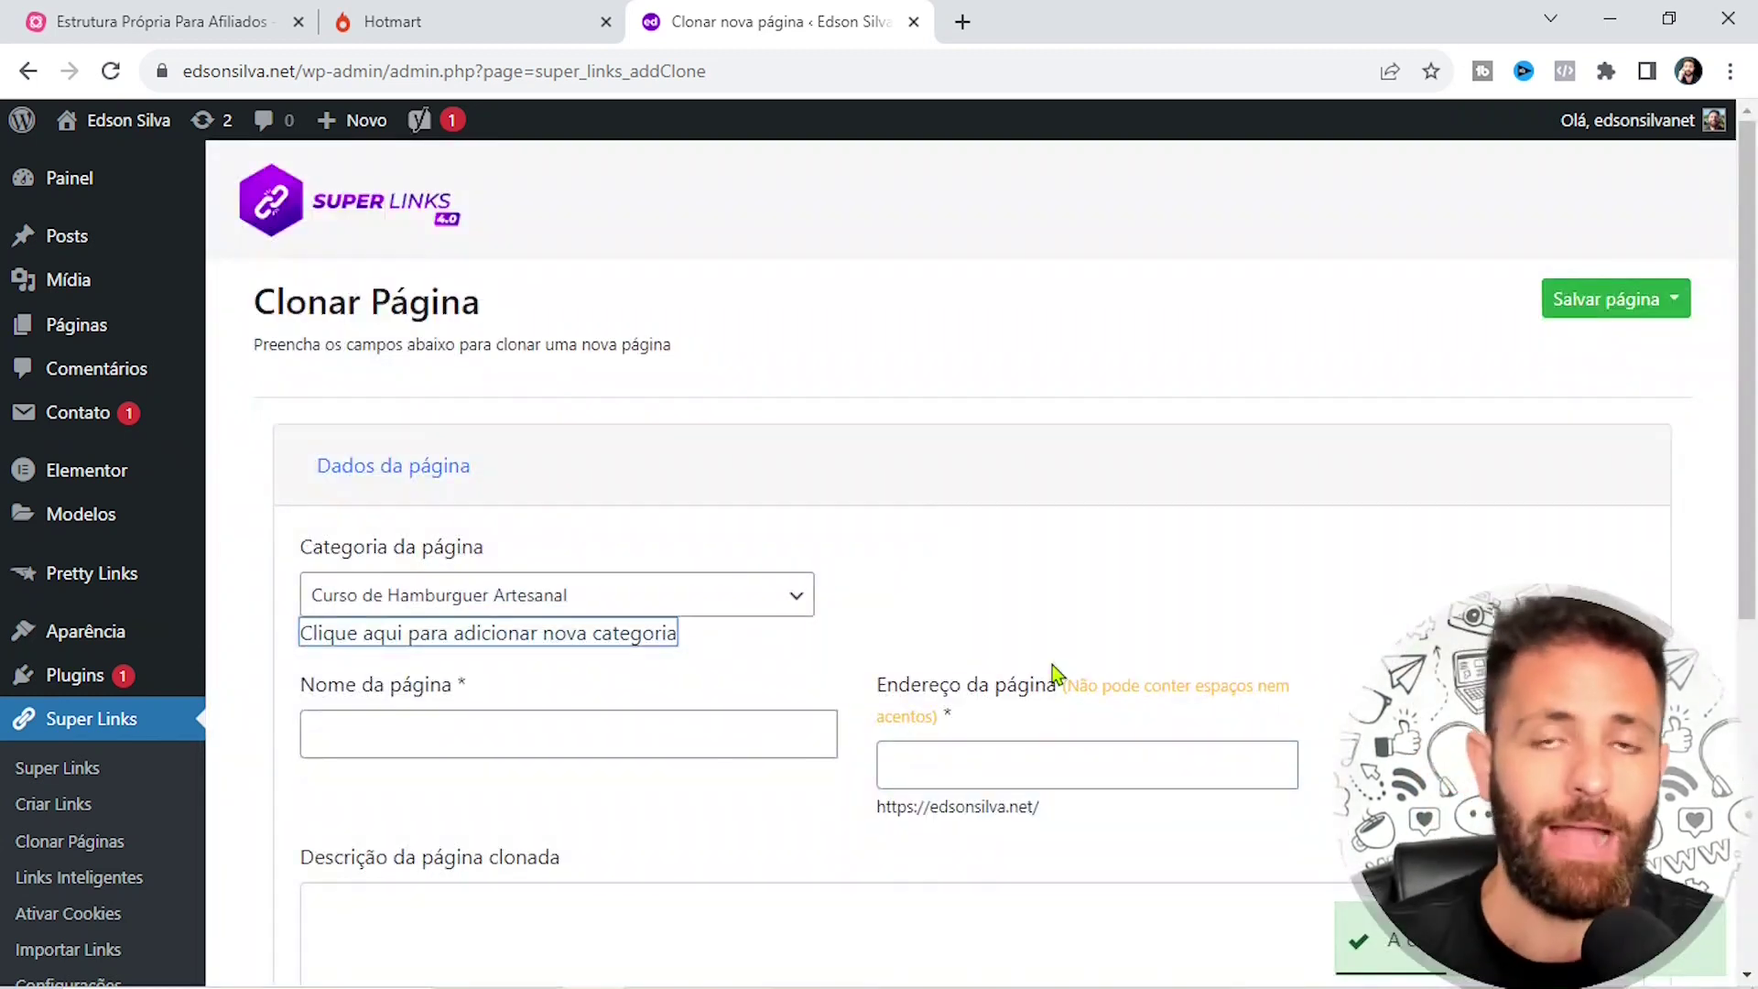
Switch to Hotmart and copy the "Página de Vendas" link title from the product's links
scroll(1129, 463, down, 1)
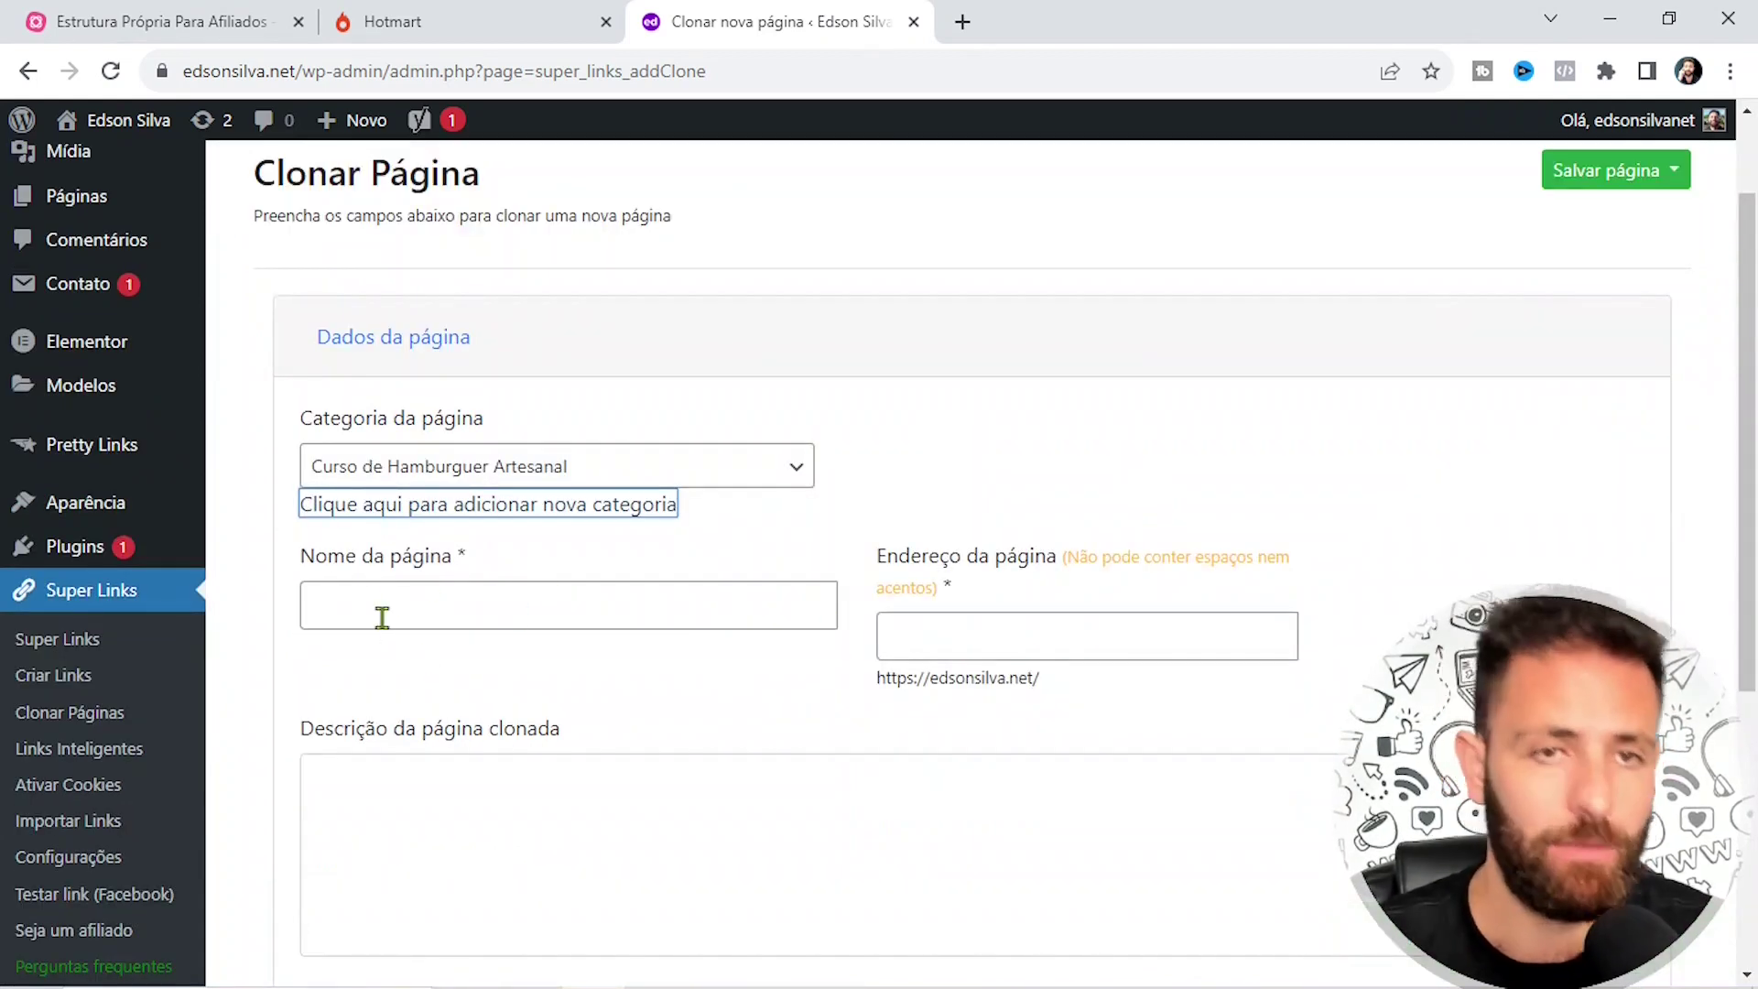
click(400, 13)
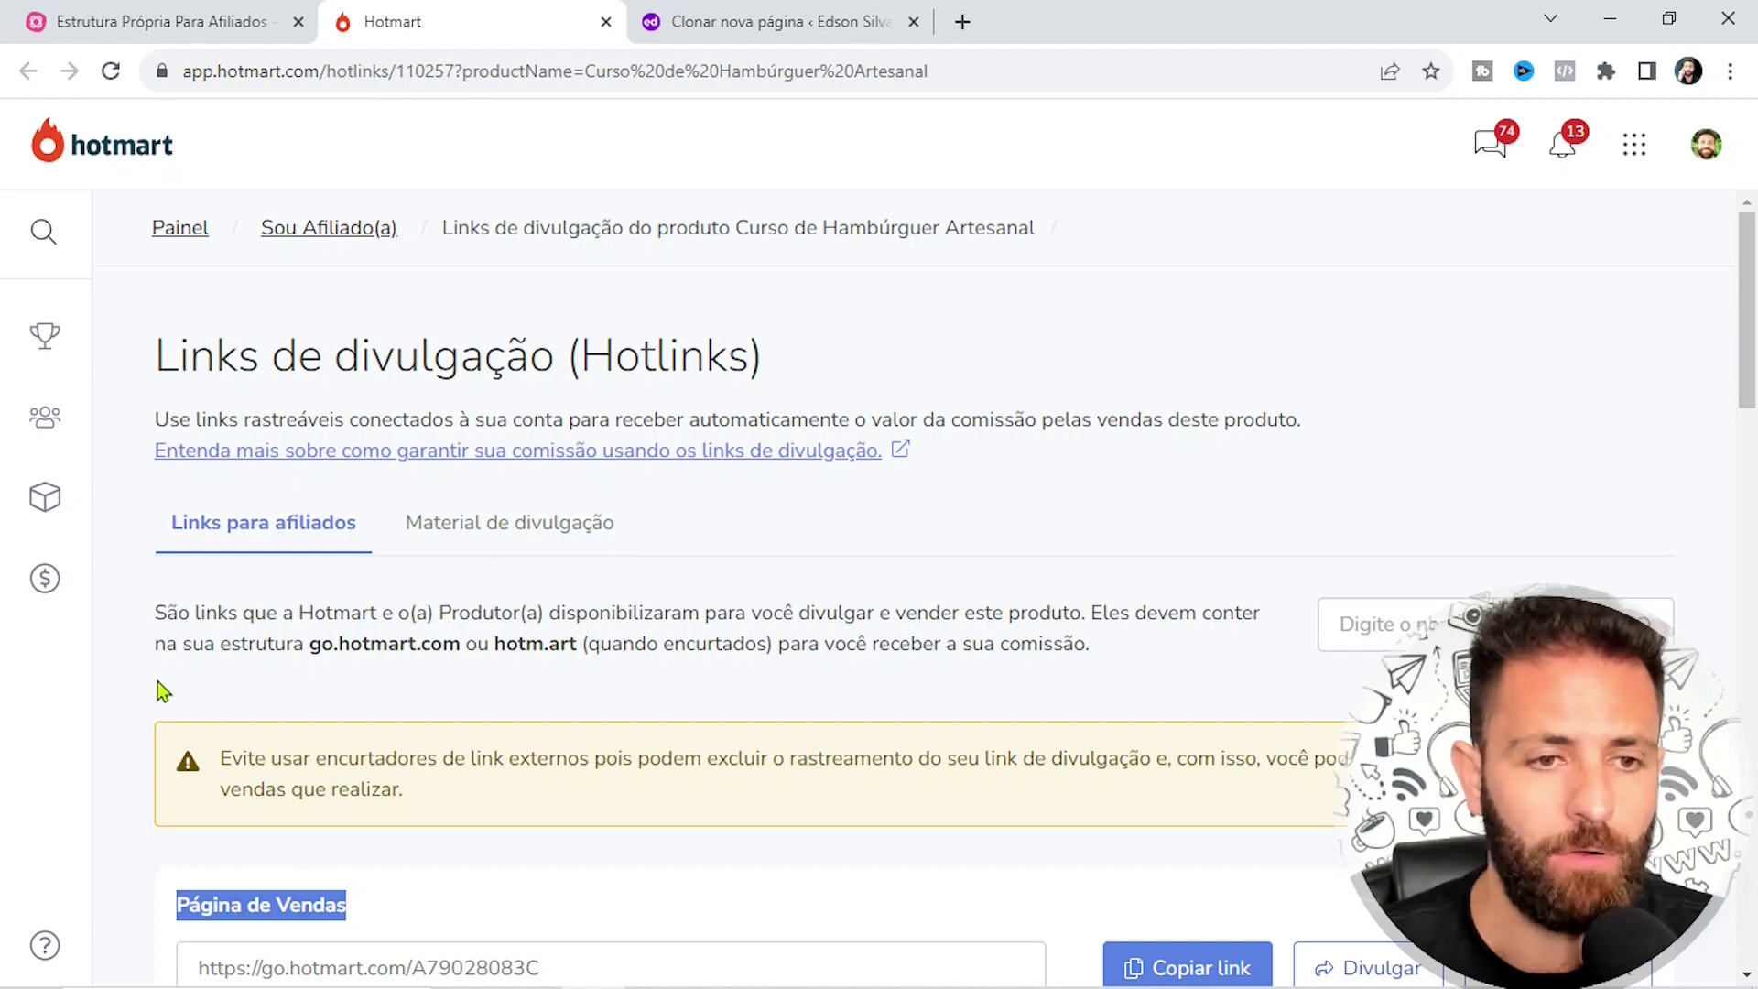
scroll(275, 696, down, 3)
click(165, 644)
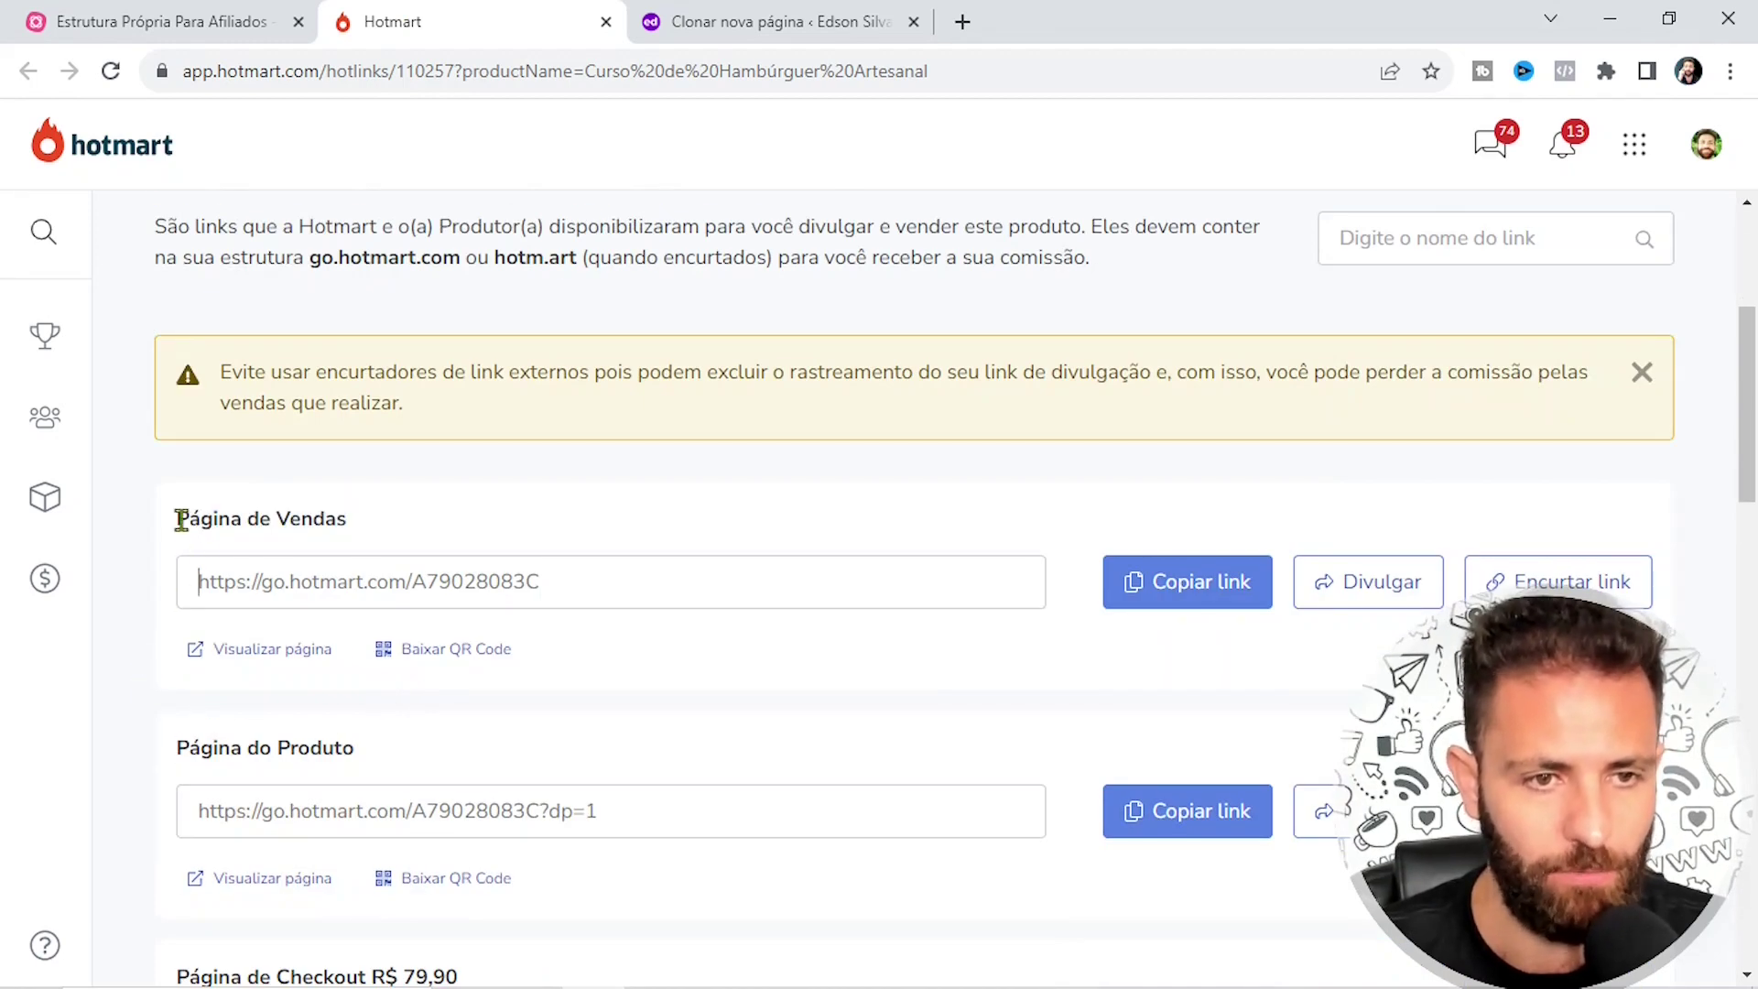
drag(180, 518, 569, 528)
key(ctrl+c)
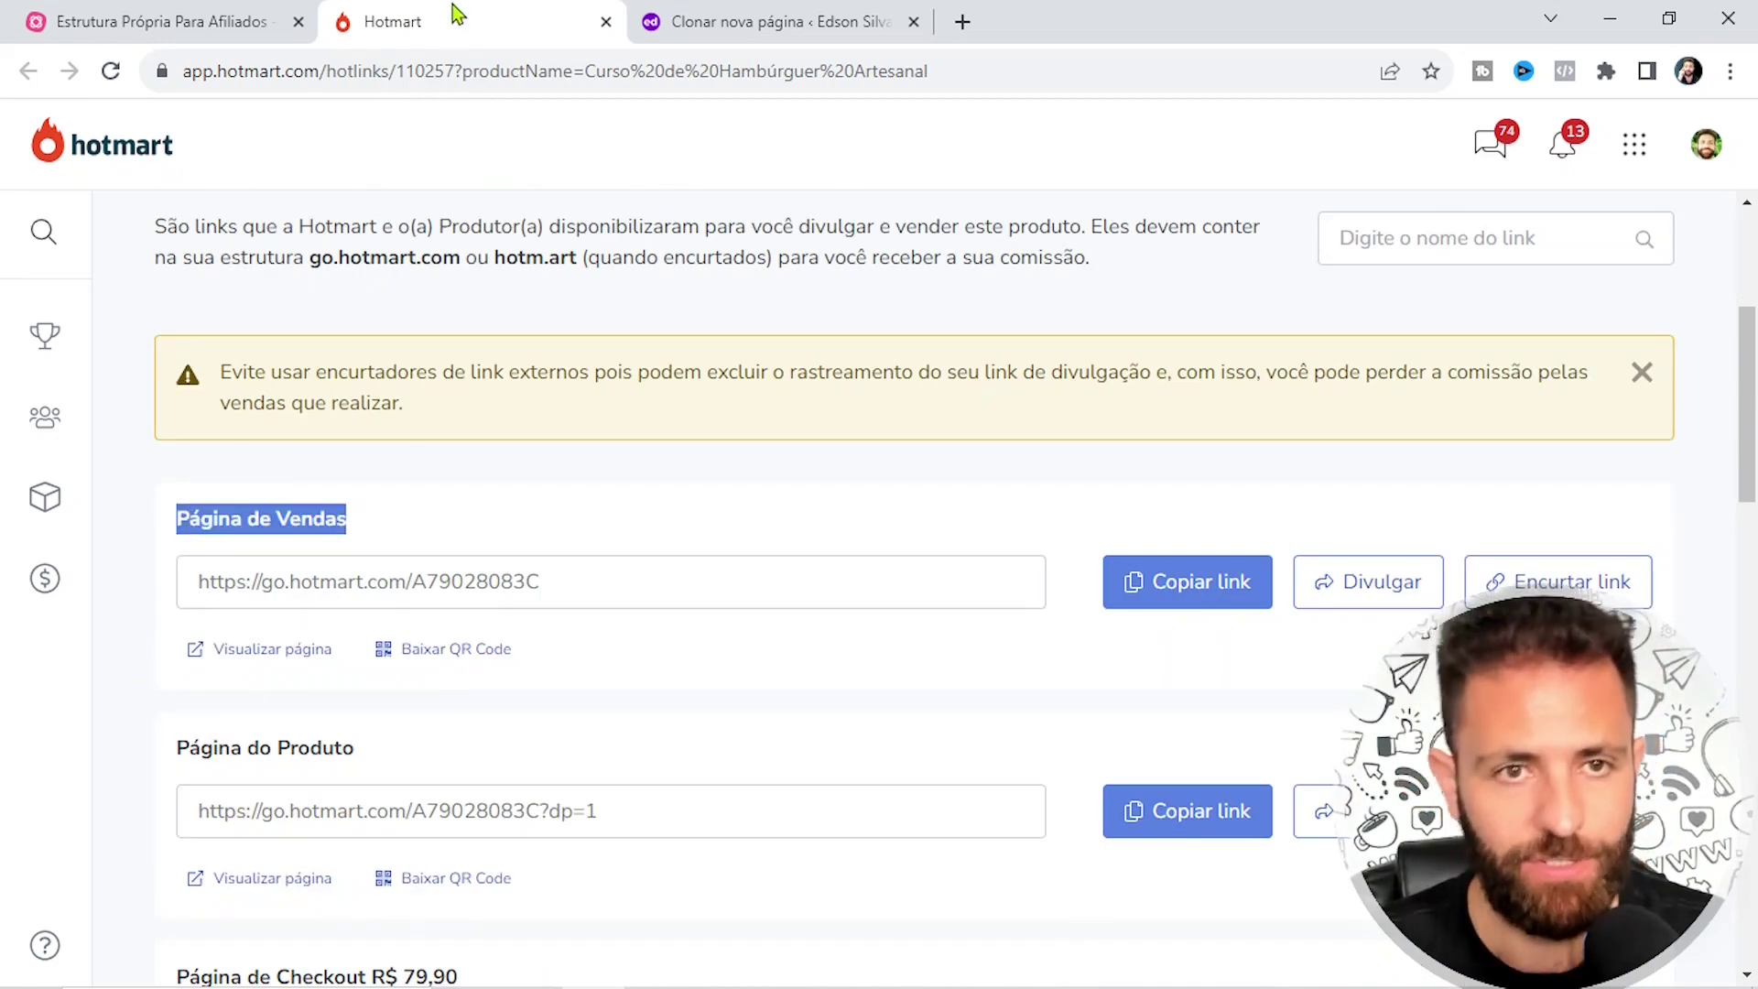
Return to the Super Links clone form and name the page "Página de Vendas Principal" using the copied title
click(712, 18)
click(495, 609)
key(ctrl+v)
text(P)
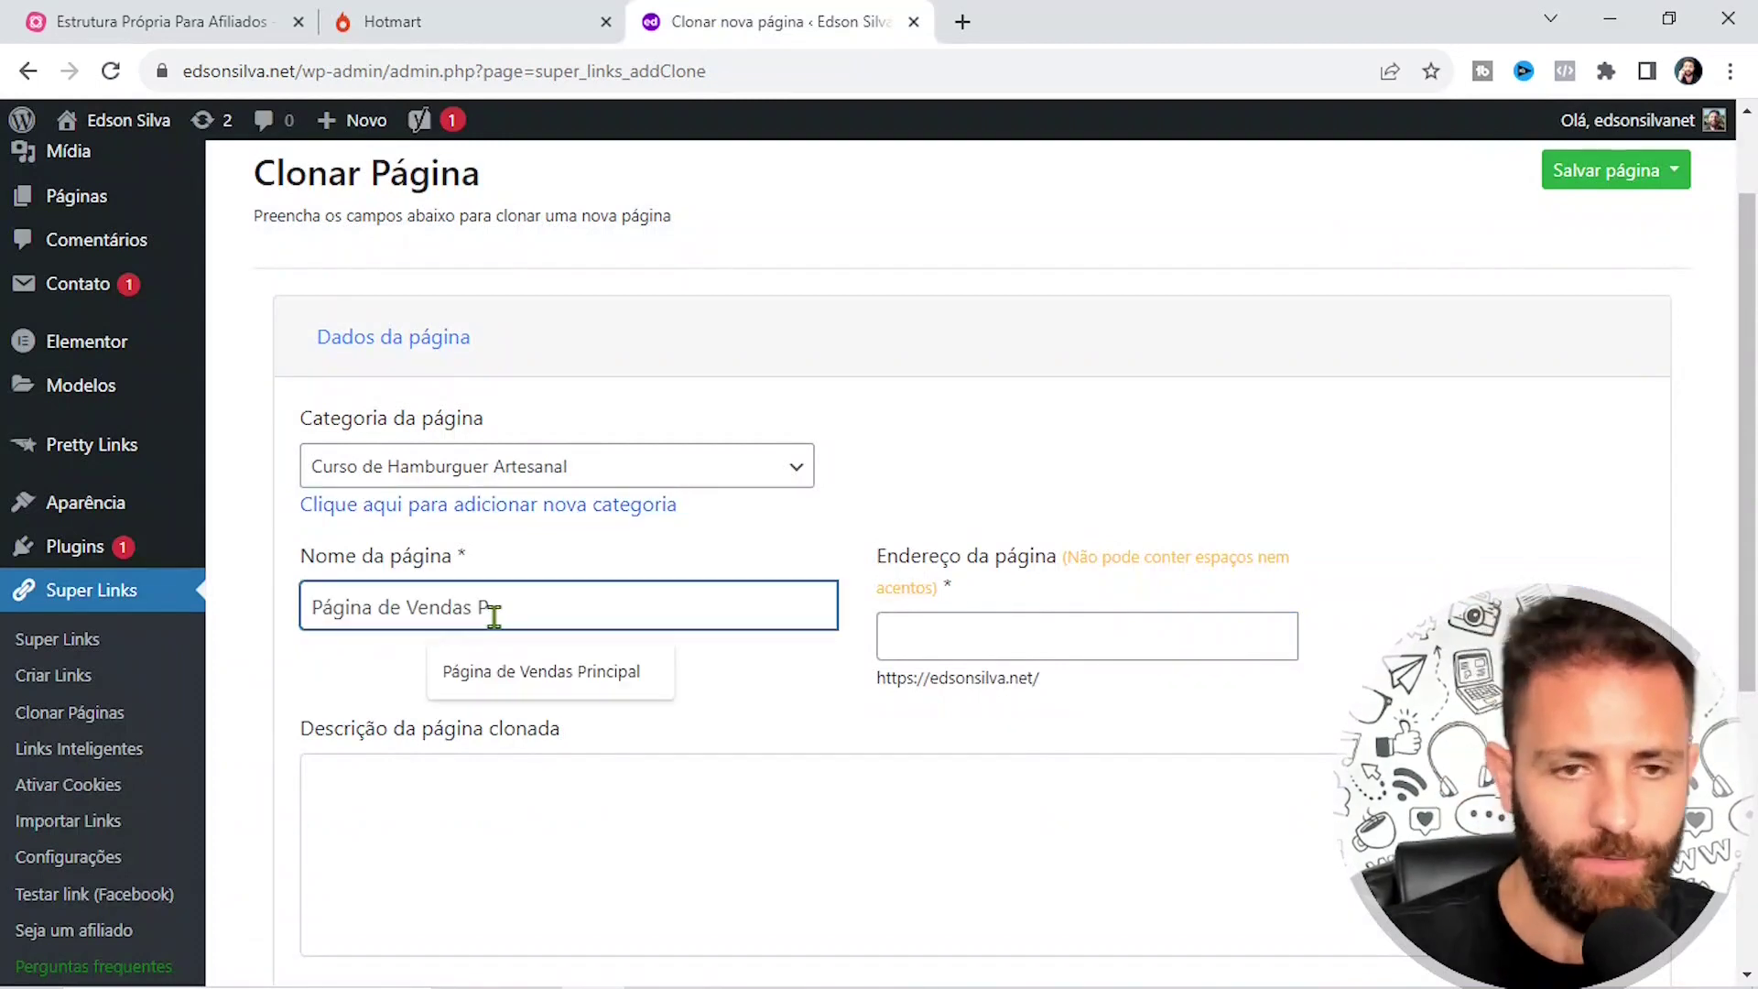
click(564, 673)
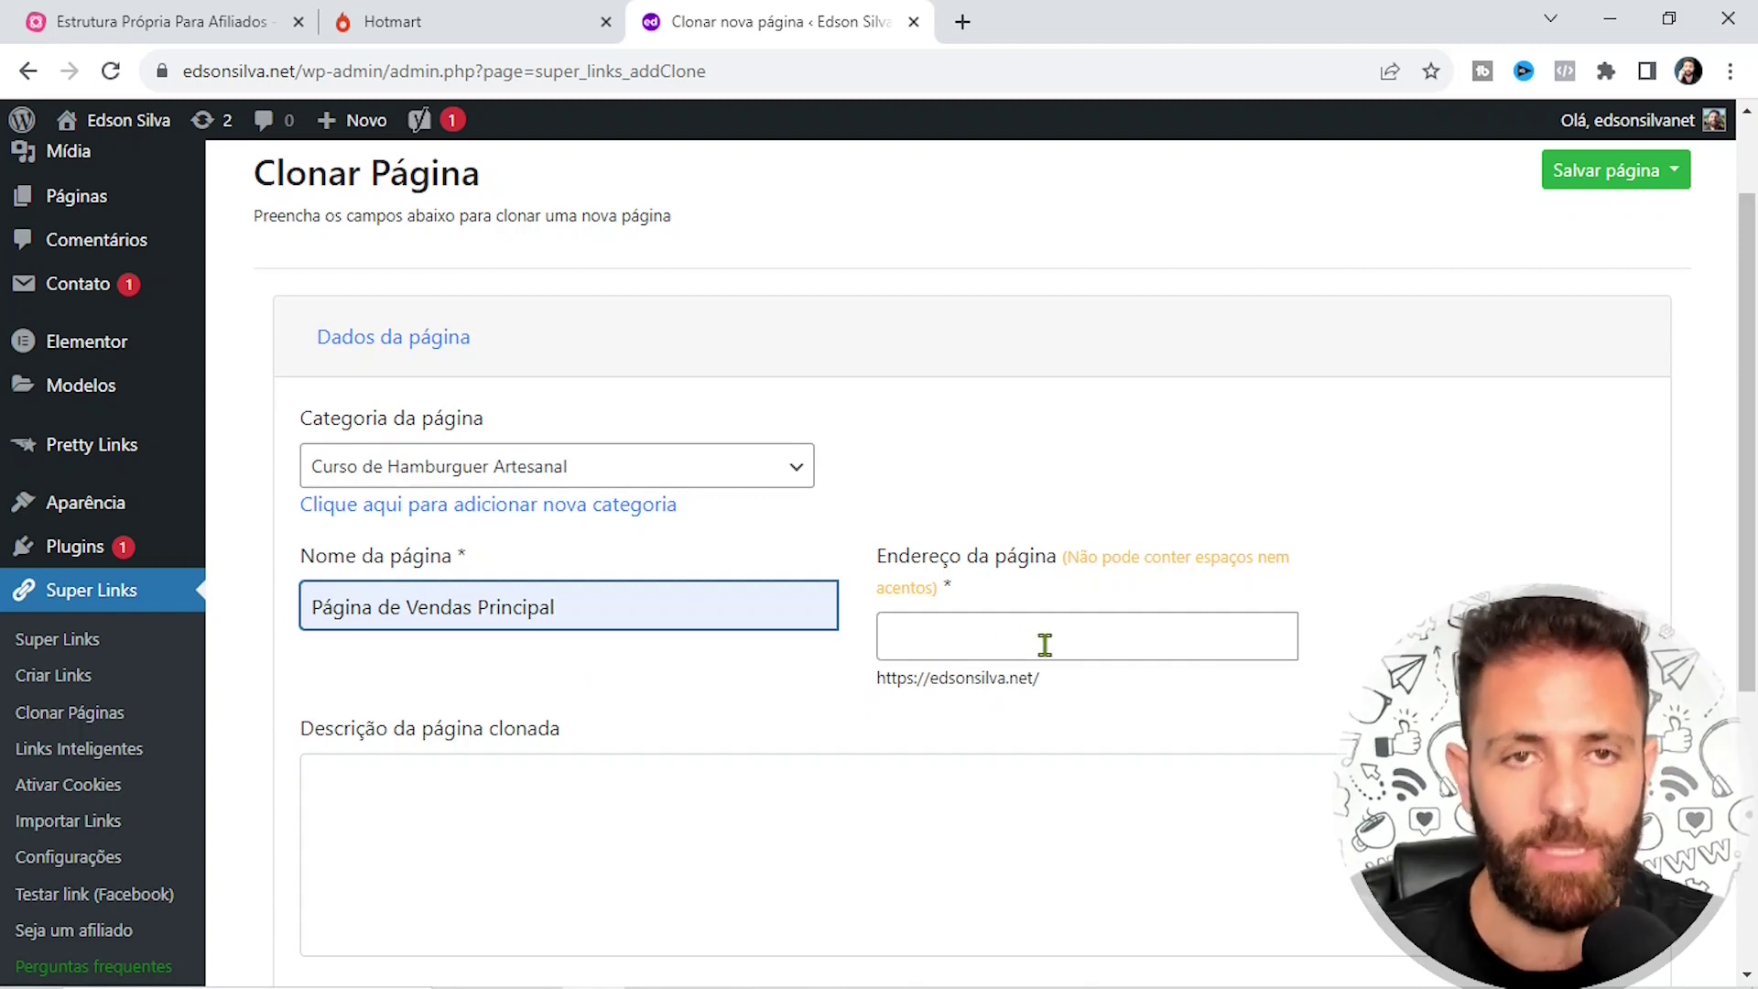
Check the product's name on Hotmart and return to the page address field of the clone form
click(510, 18)
scroll(888, 362, up, 4)
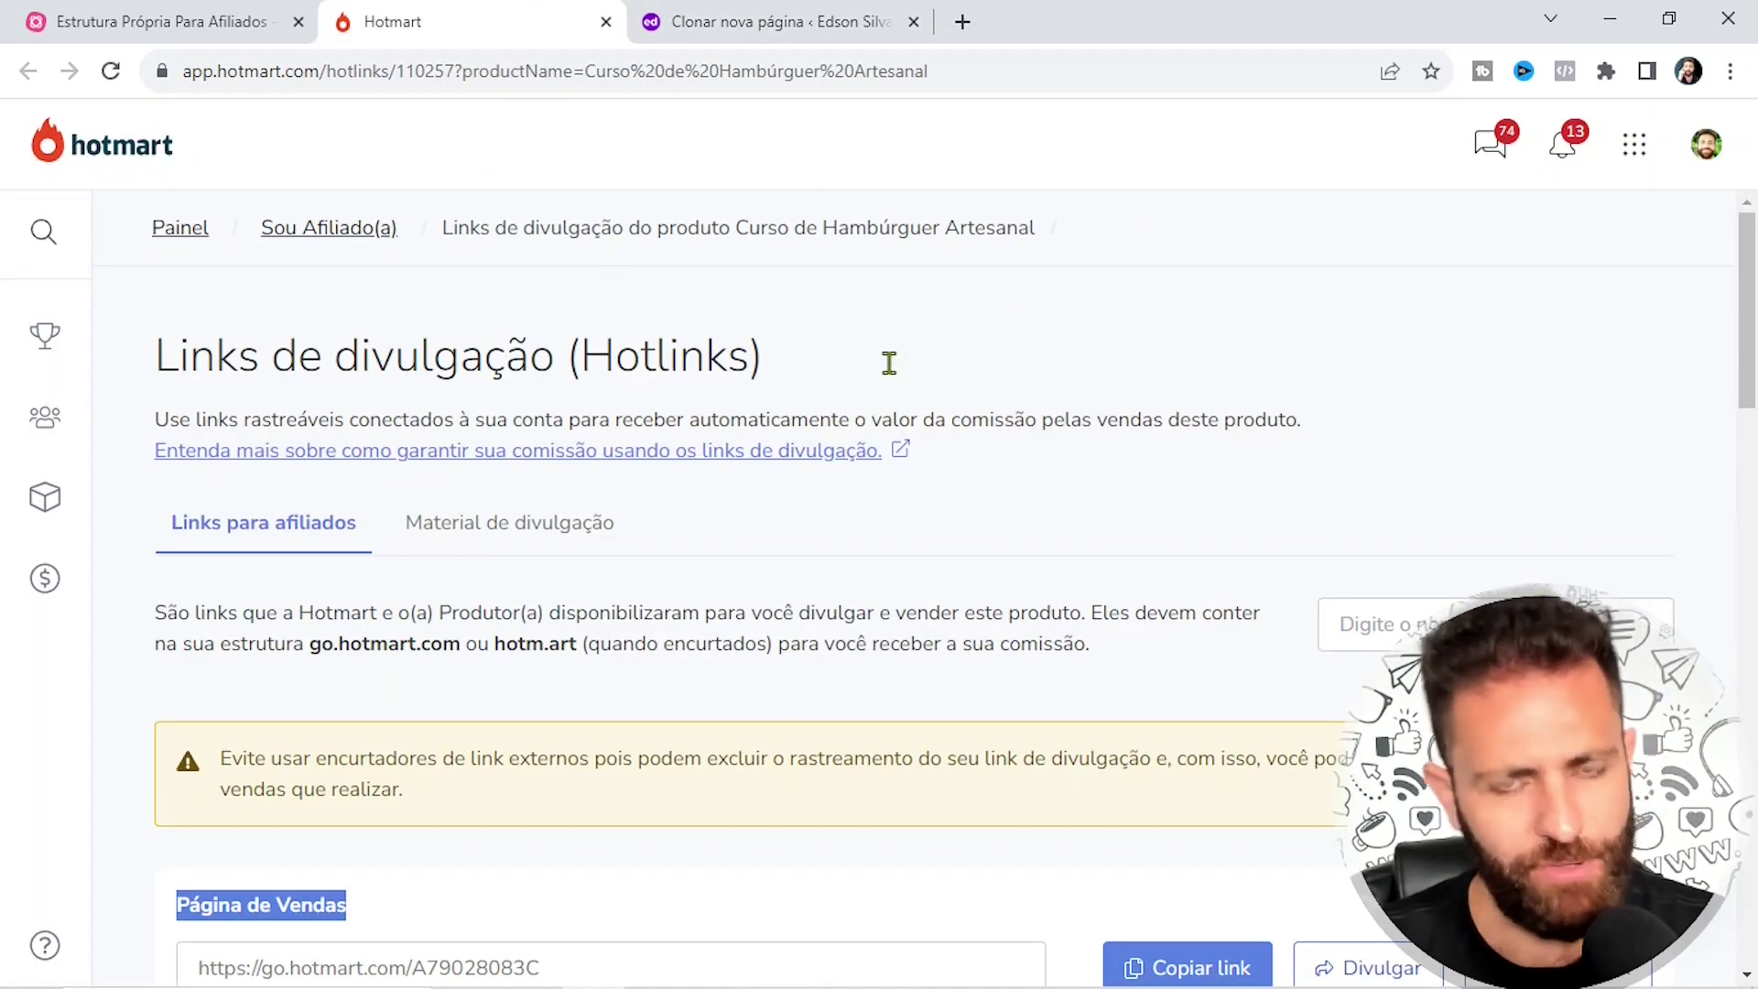
click(797, 13)
click(1028, 642)
text(C)
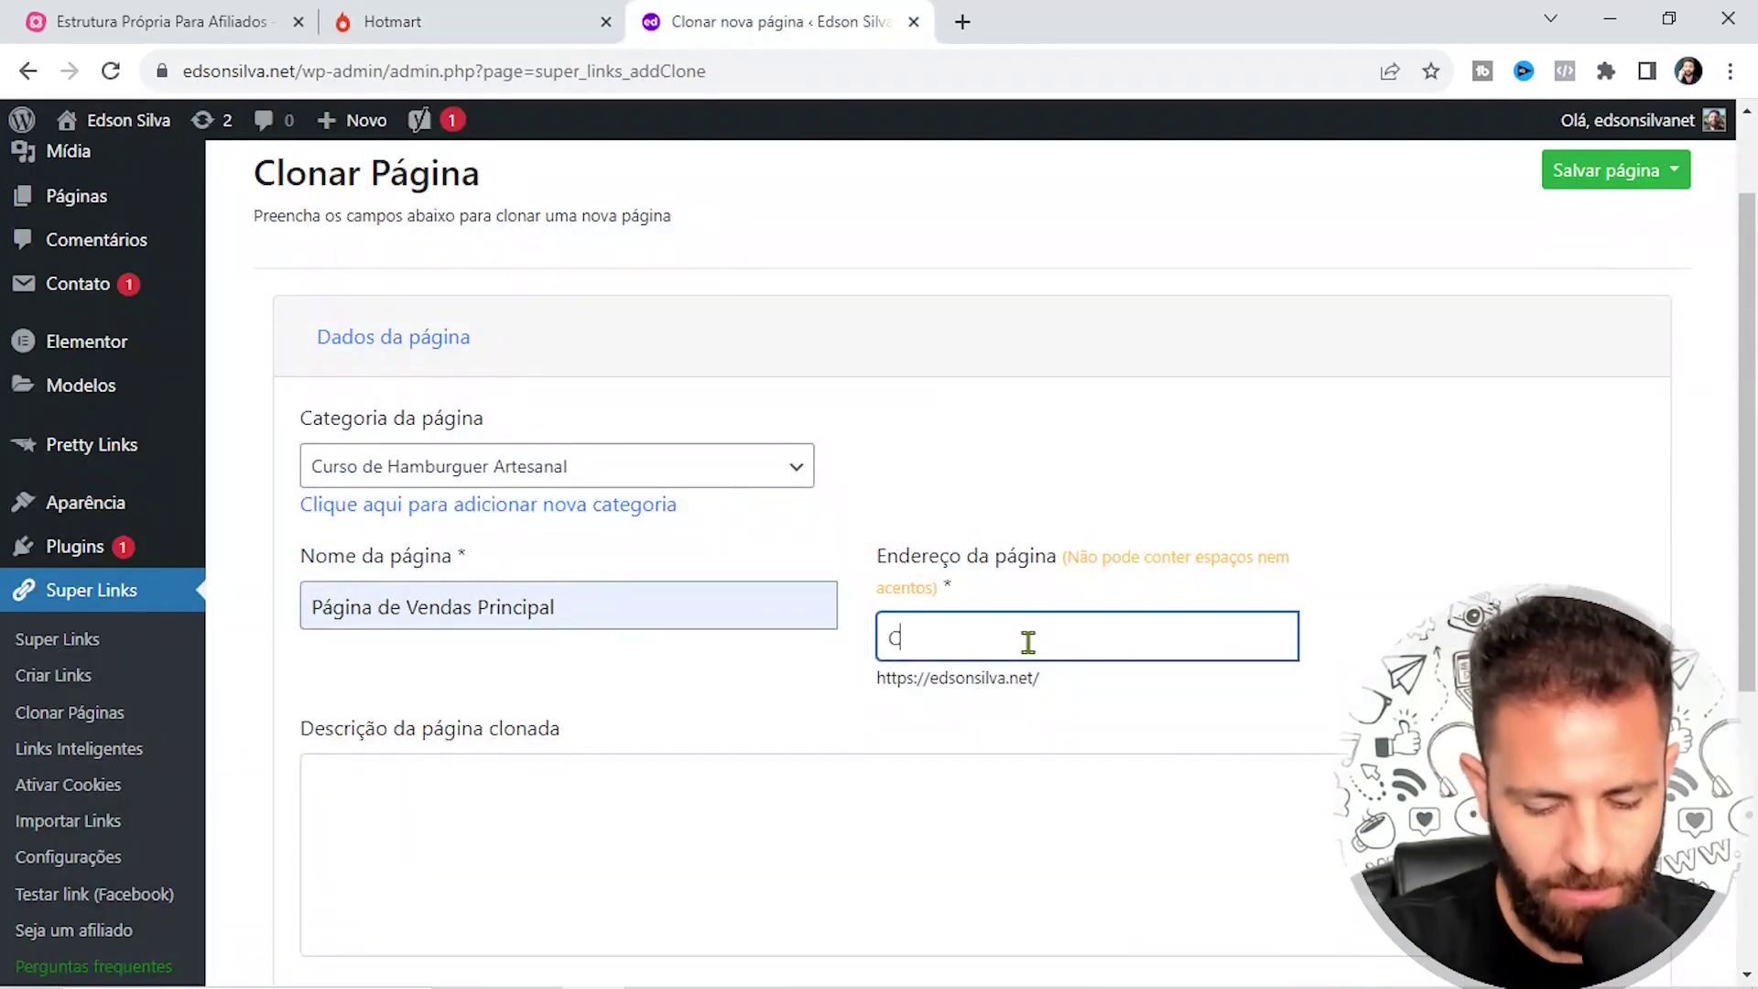
text(URSO)
key(BackSpace)
key(BackSpace)
key(BackSpace)
key(BackSpace)
key(BackSpace)
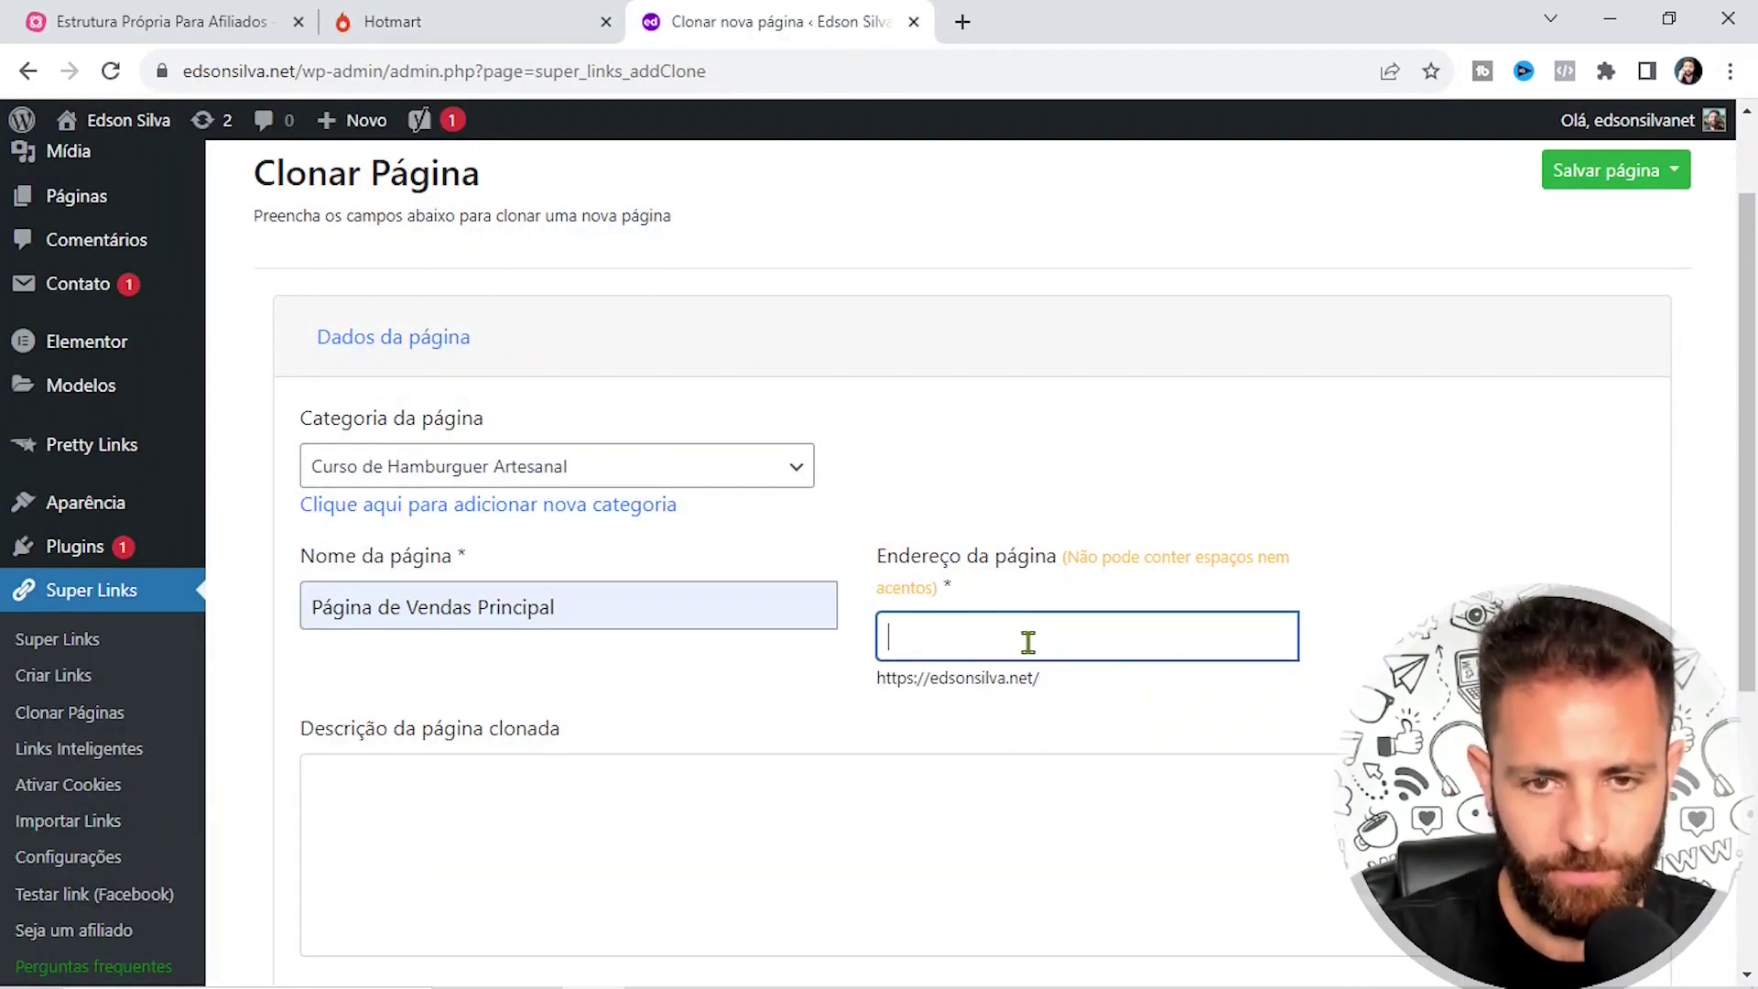
Set the cloned page's address to "curso-de-hamburguer-artesanal"
text(curso-)
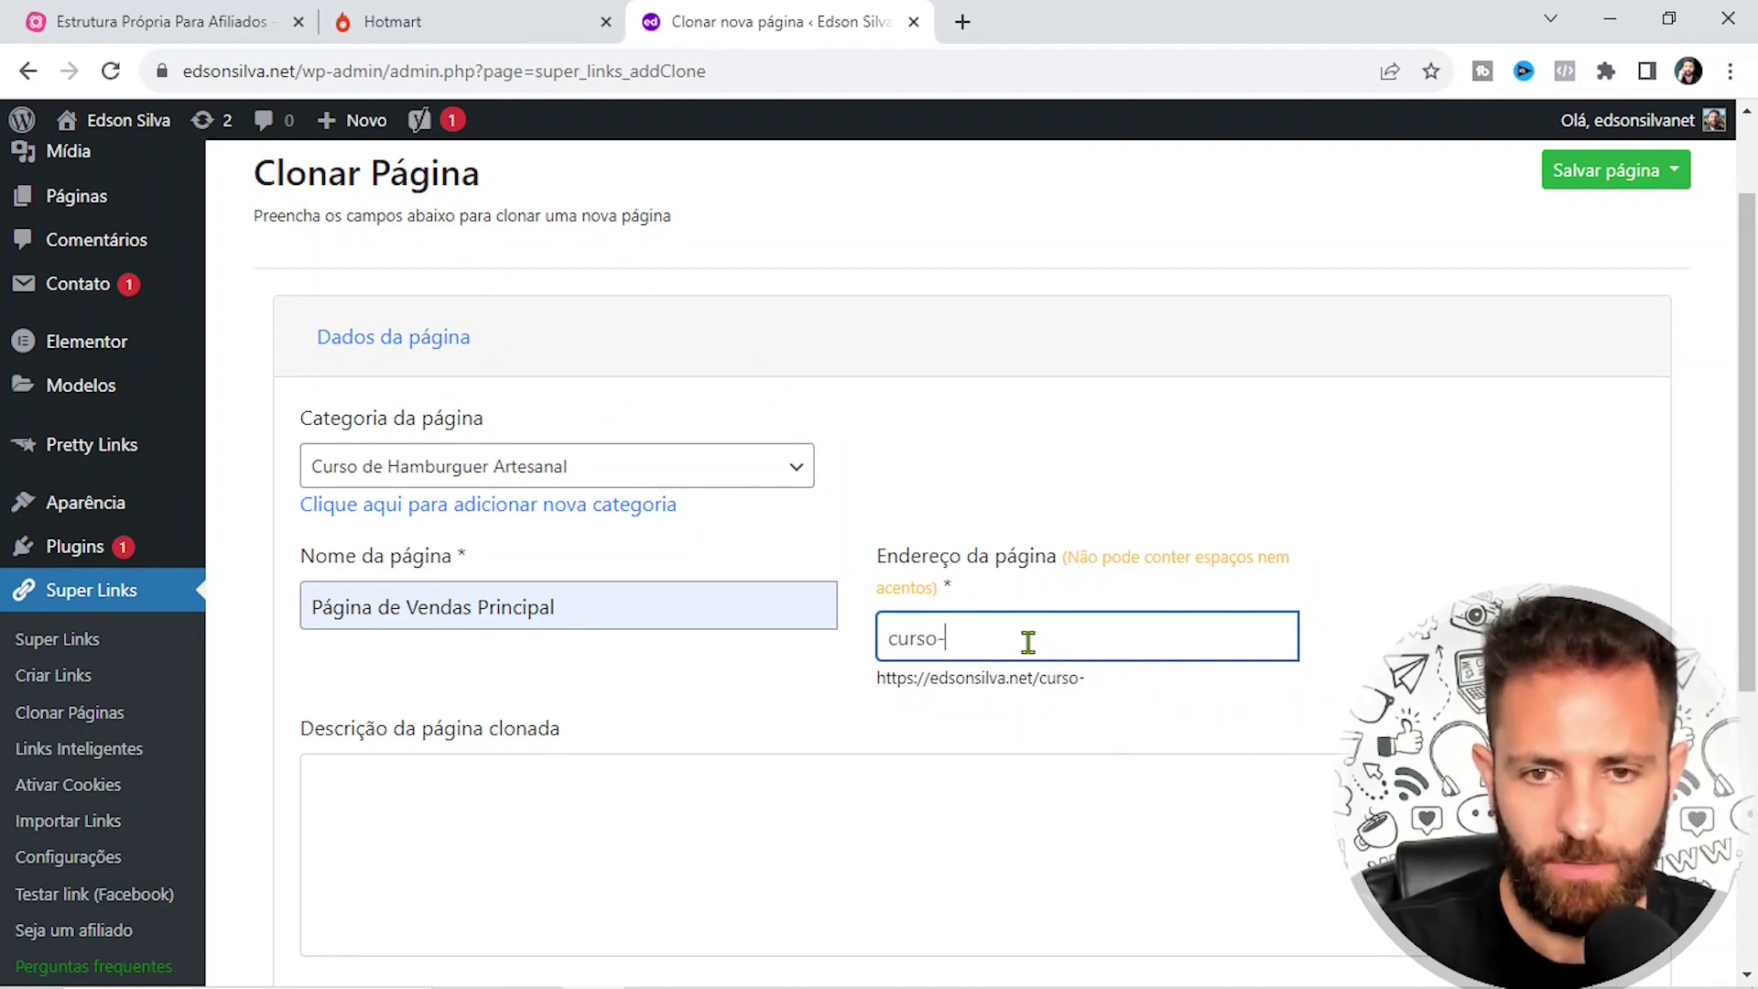
text(de-ha)
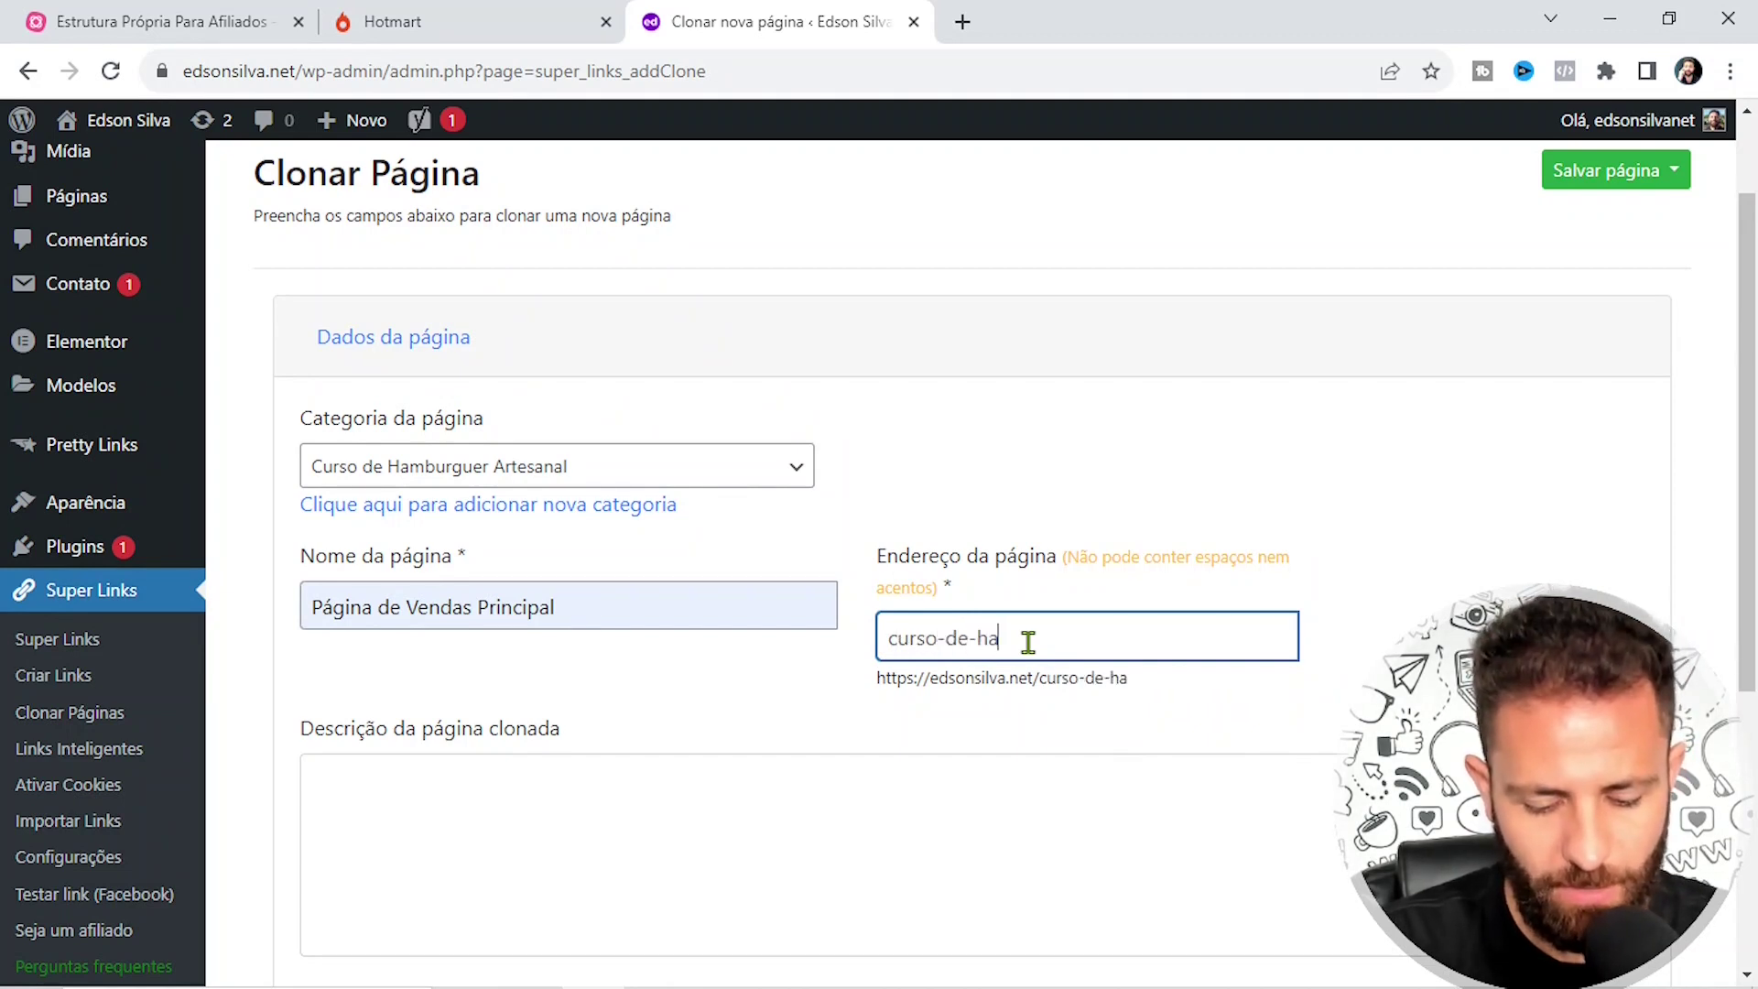
text(mbu)
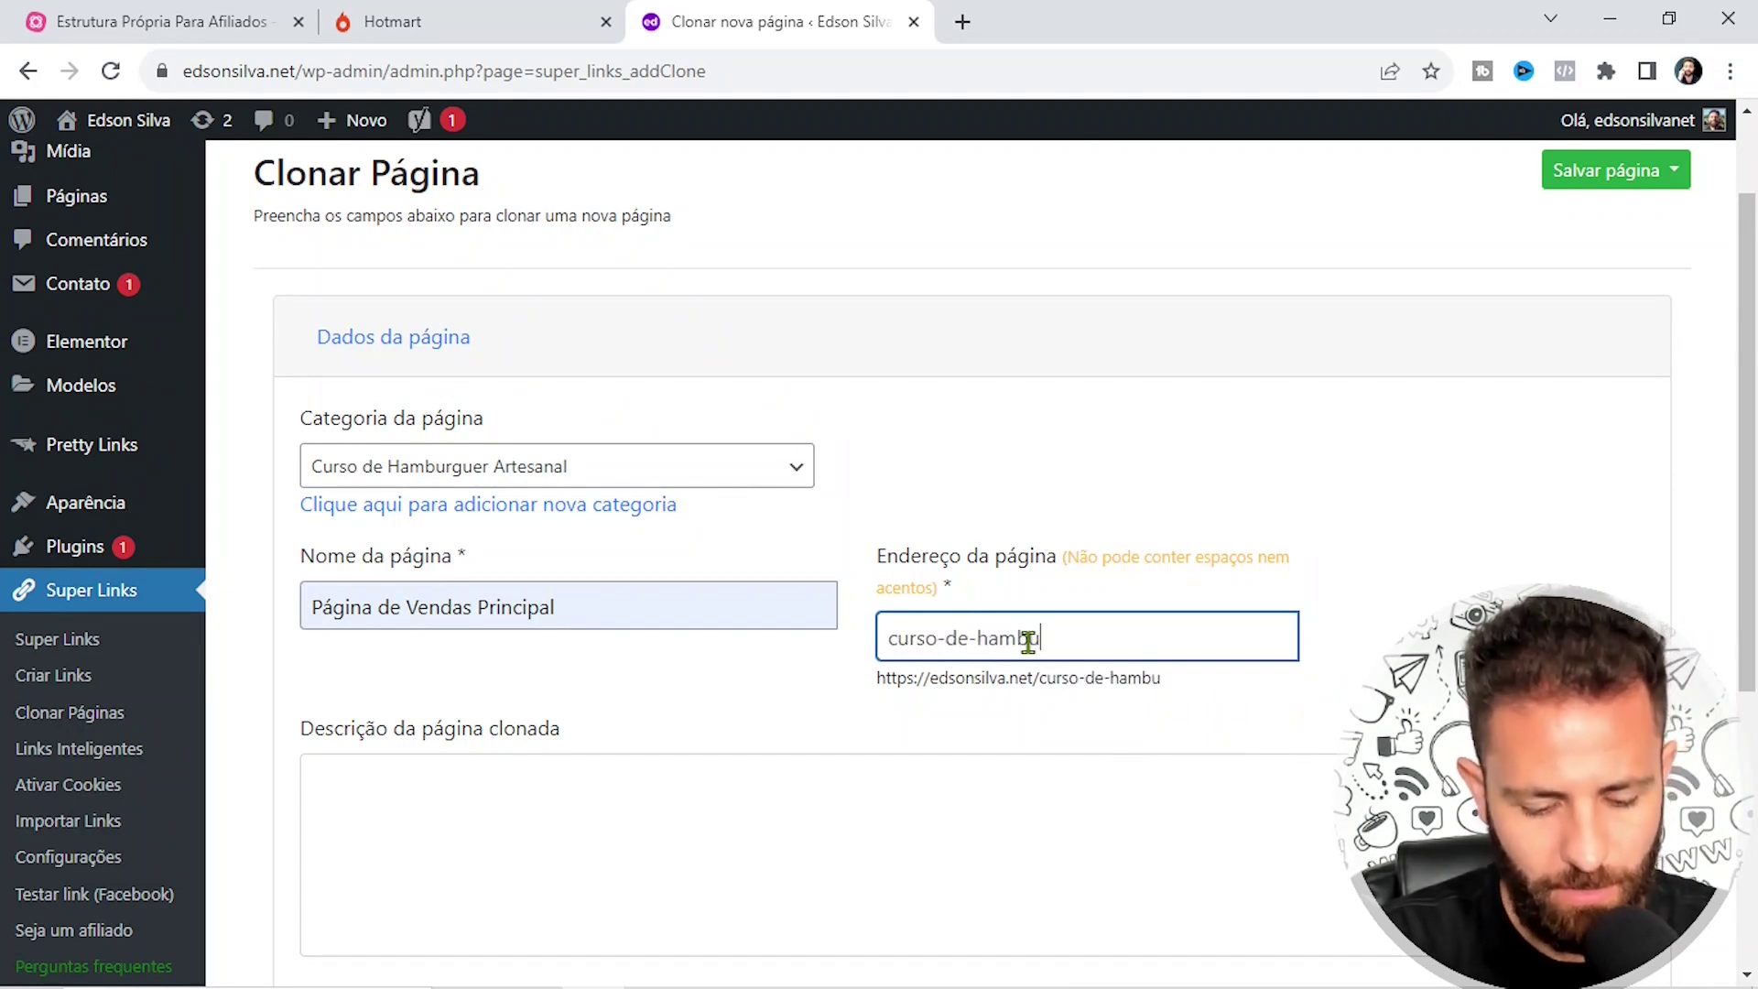
text(rguer-a)
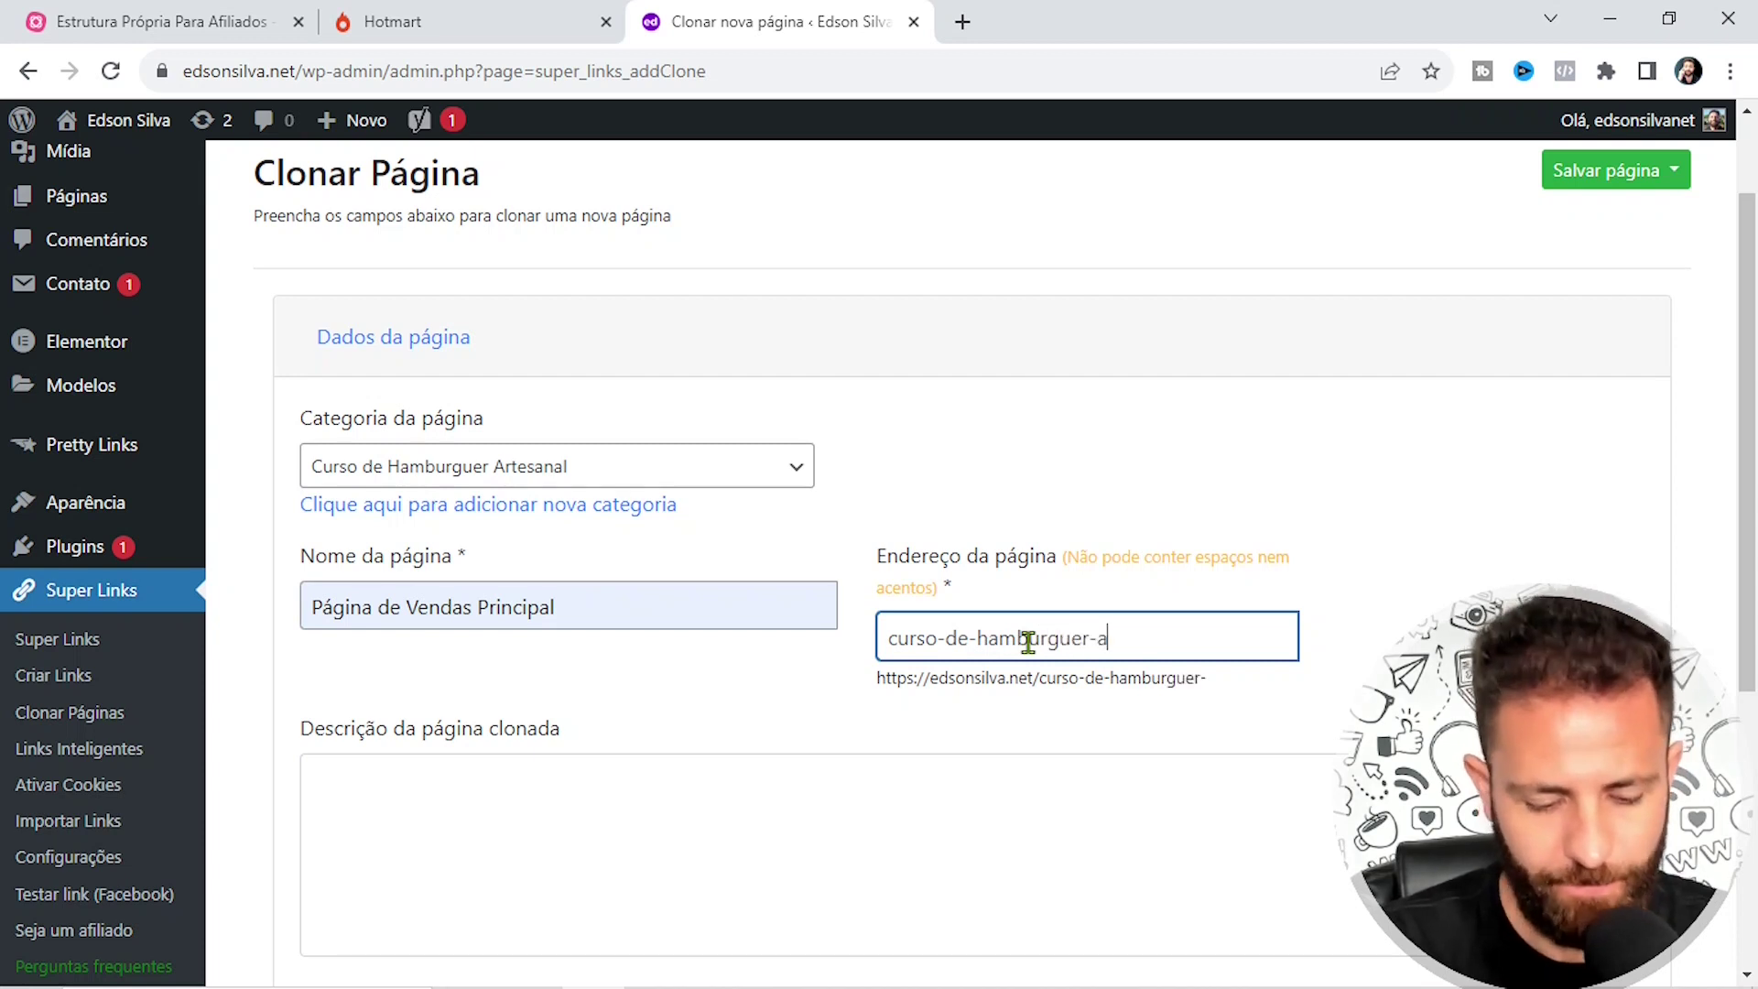
text(rtesanal)
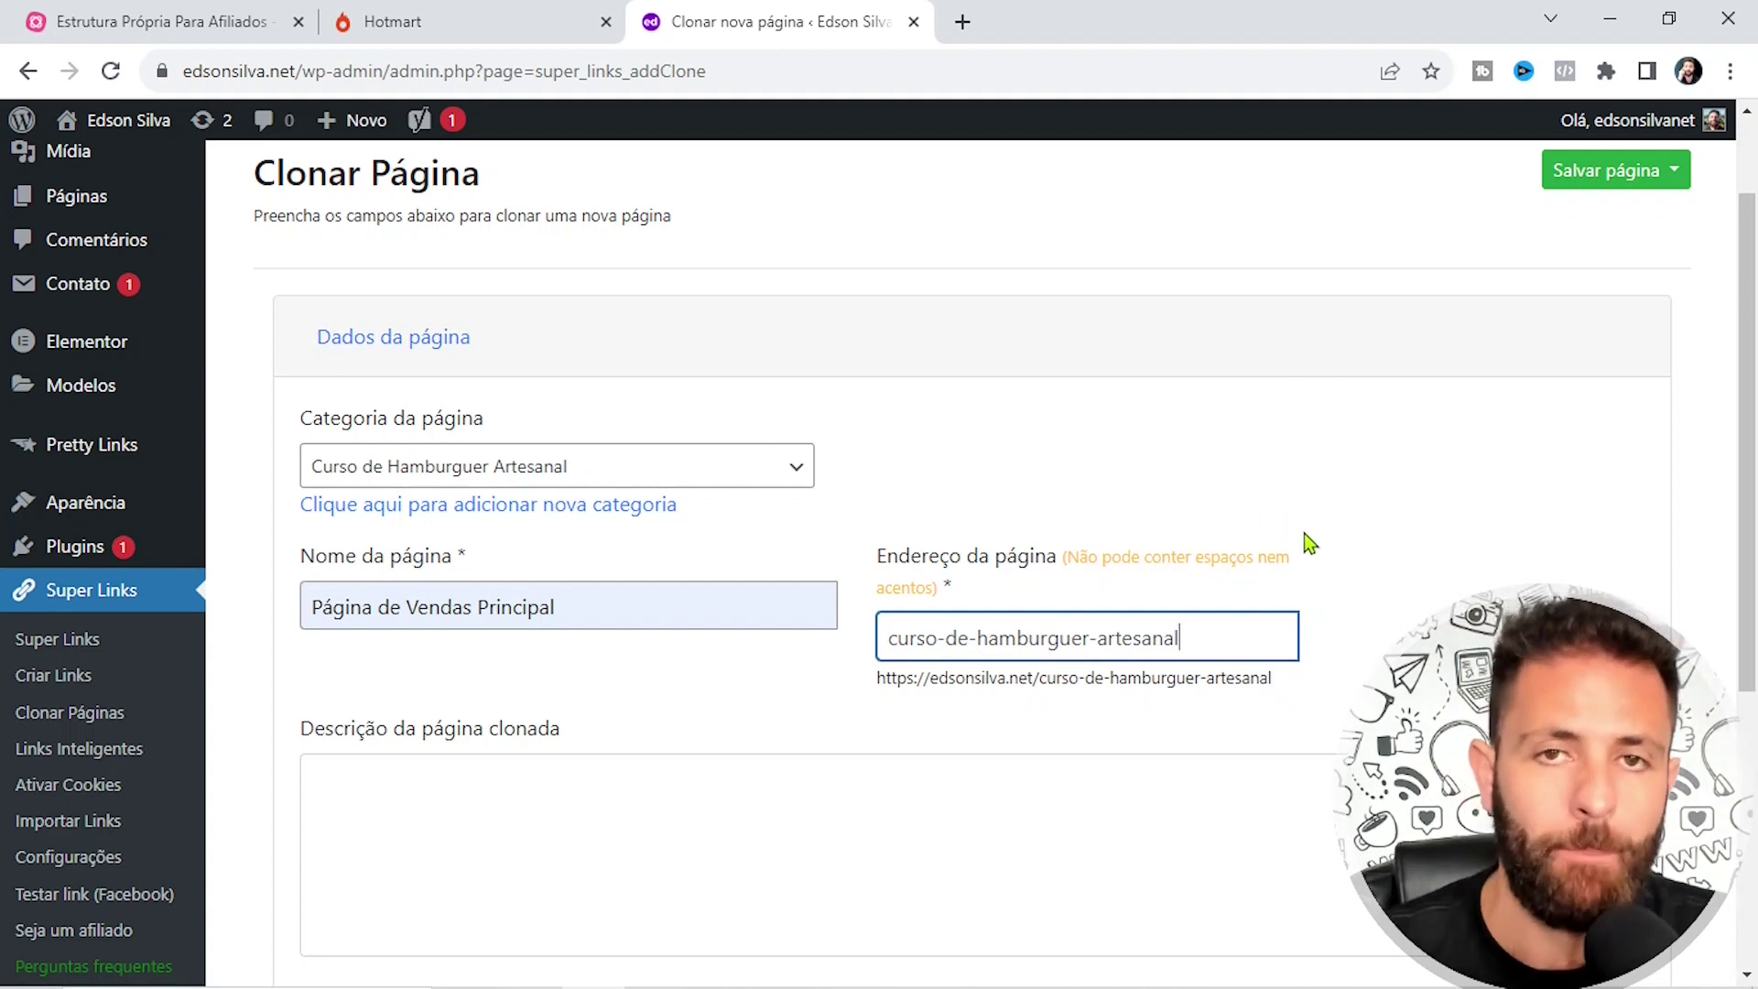
Copy the "Página de Vendas" affiliate link from Hotmart and open it in a new browser tab
scroll(1309, 542, down, 4)
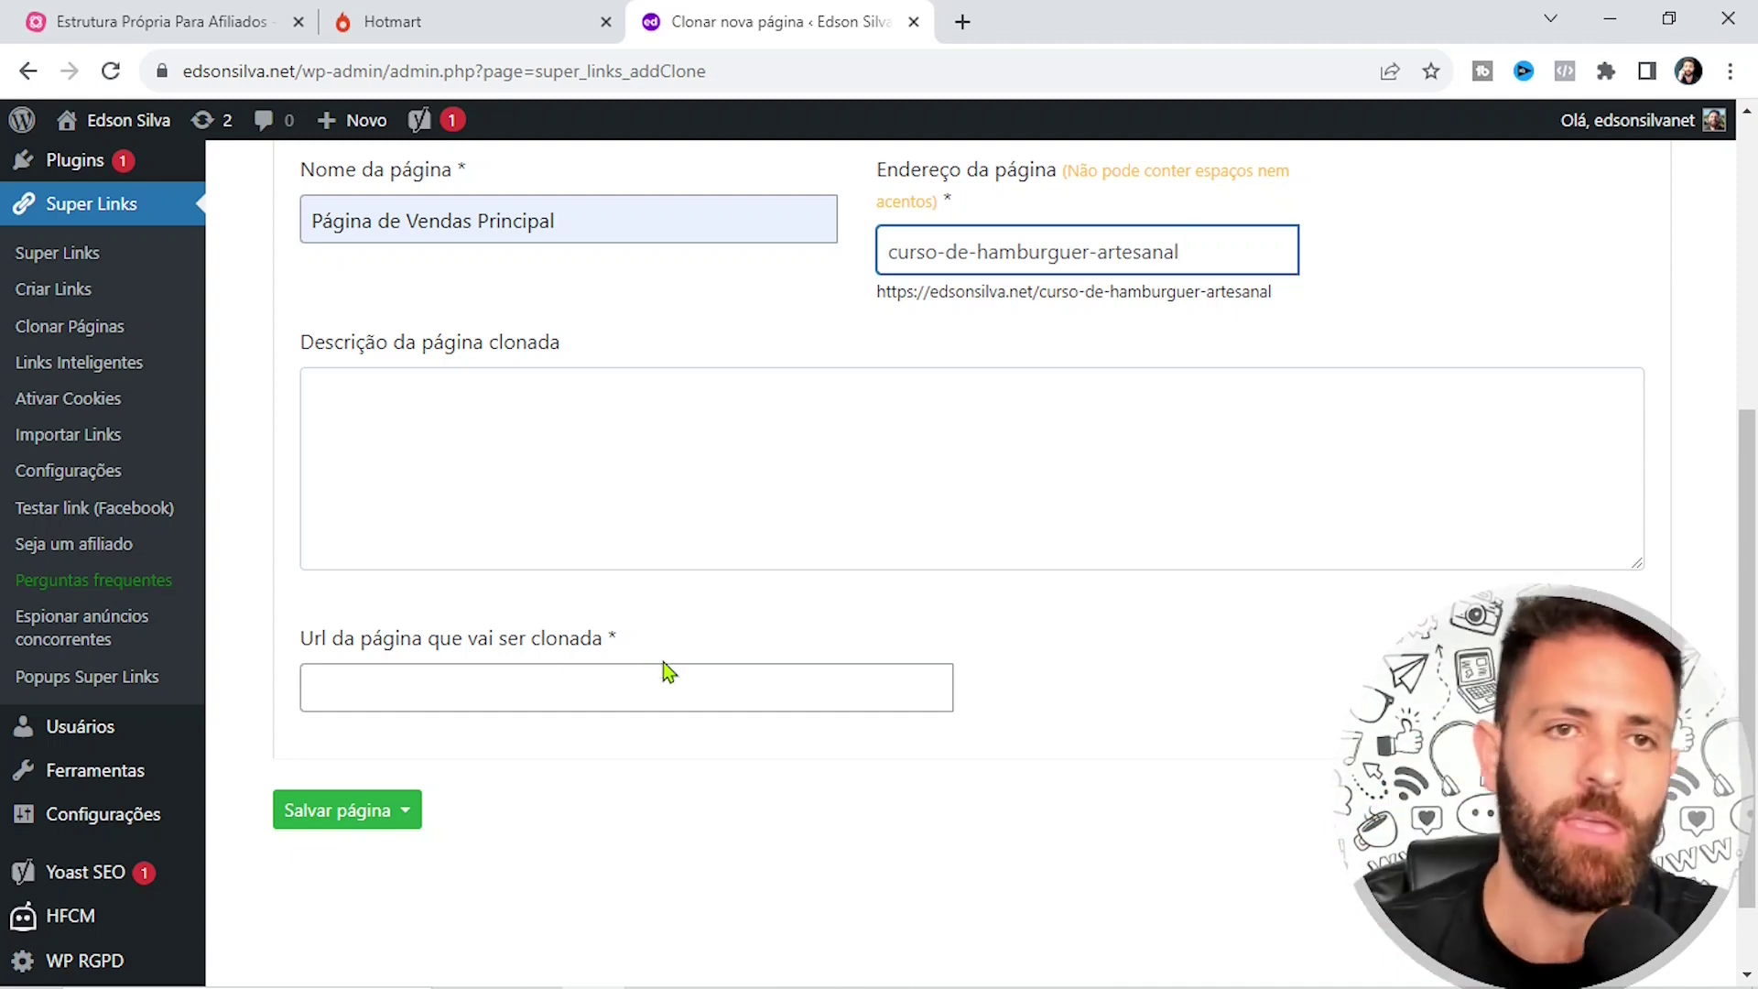
click(540, 25)
scroll(879, 537, down, 5)
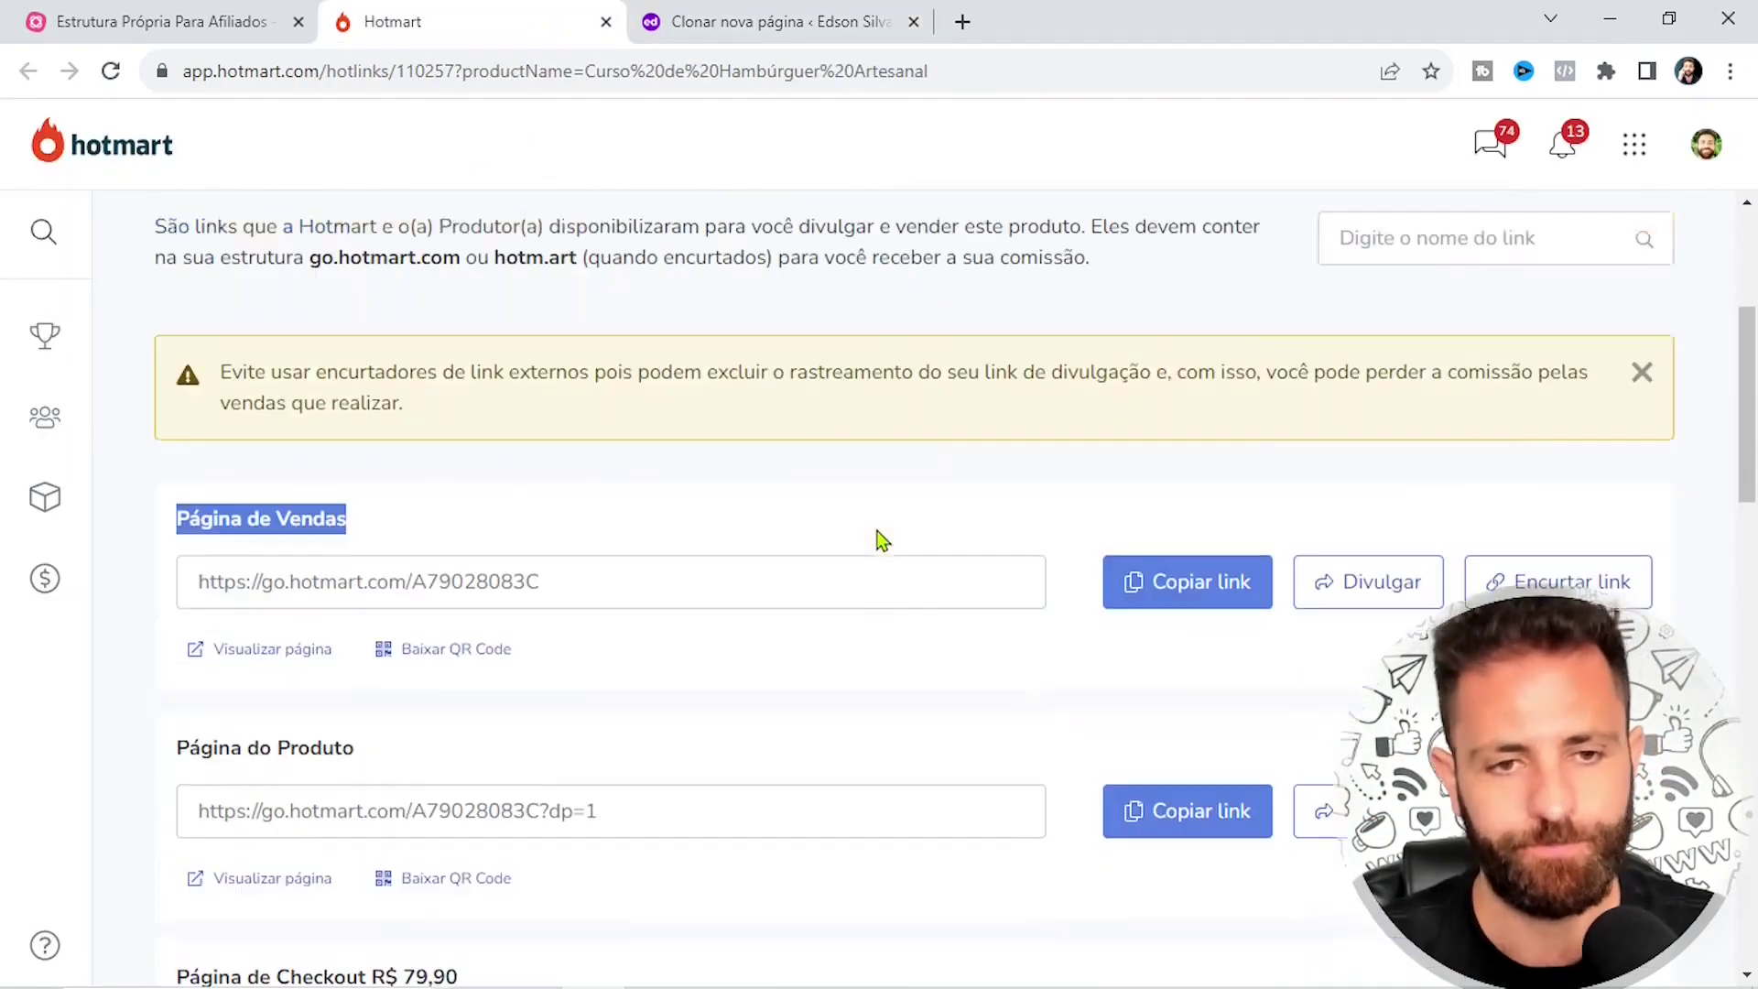
click(426, 465)
click(1209, 467)
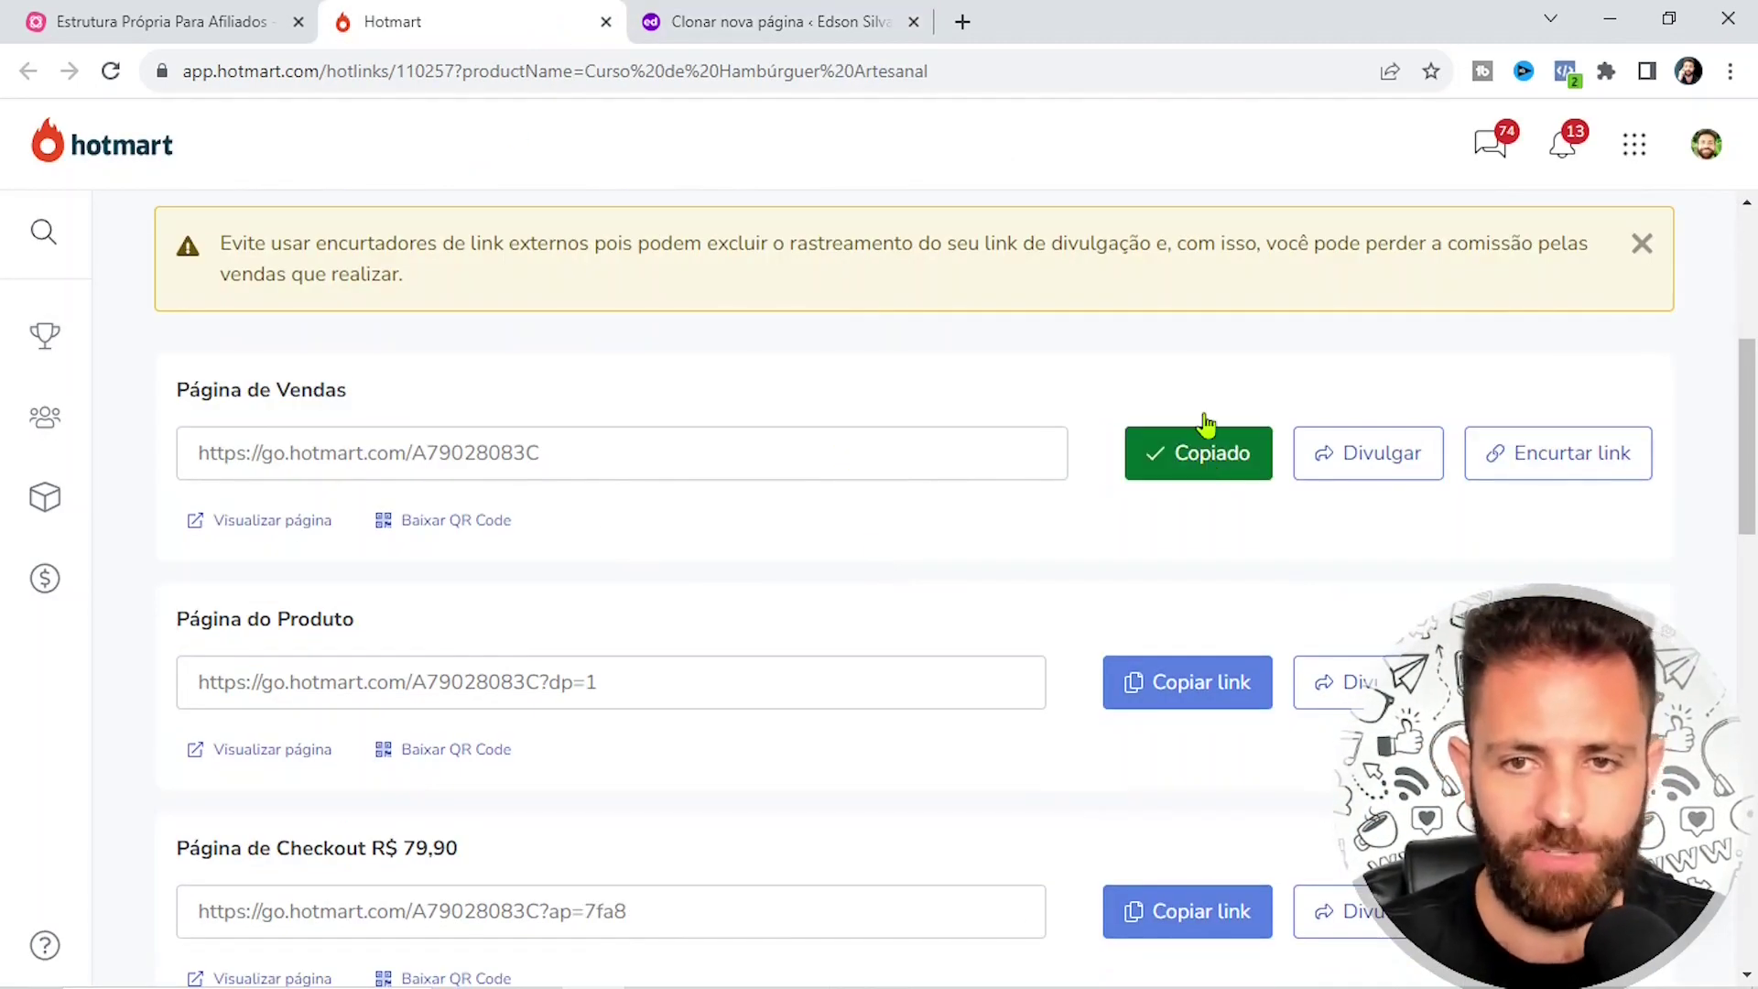
click(977, 31)
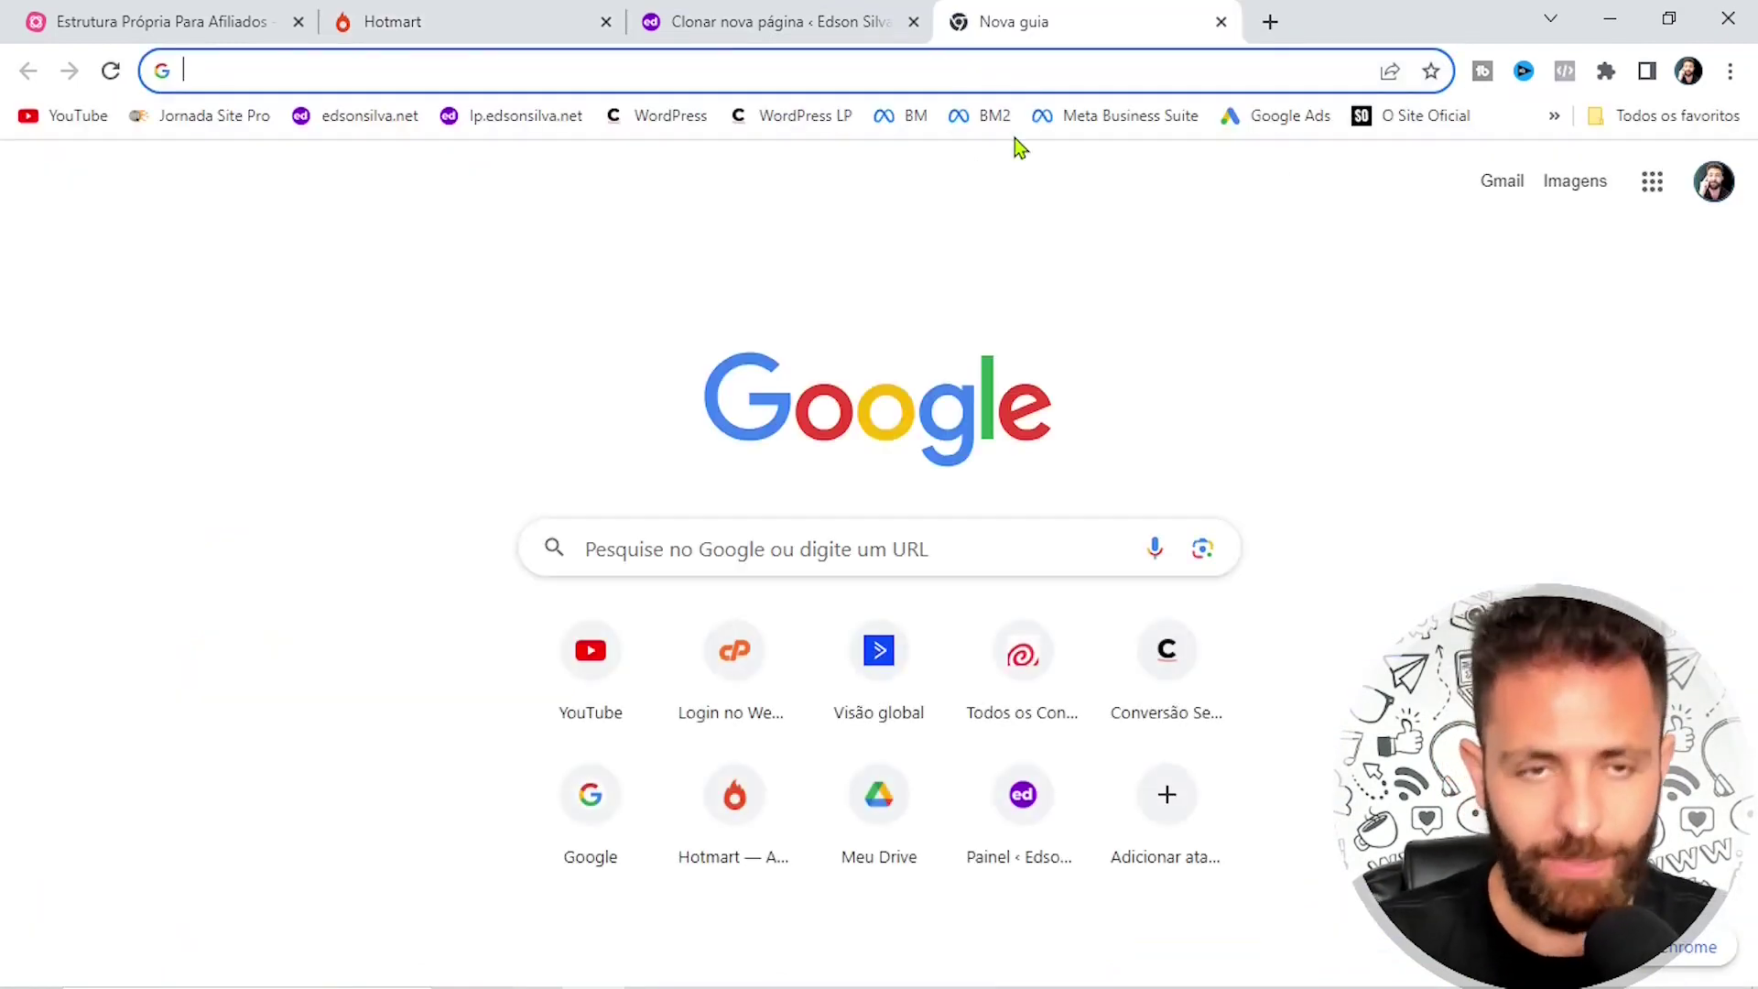
key(ctrl+v)
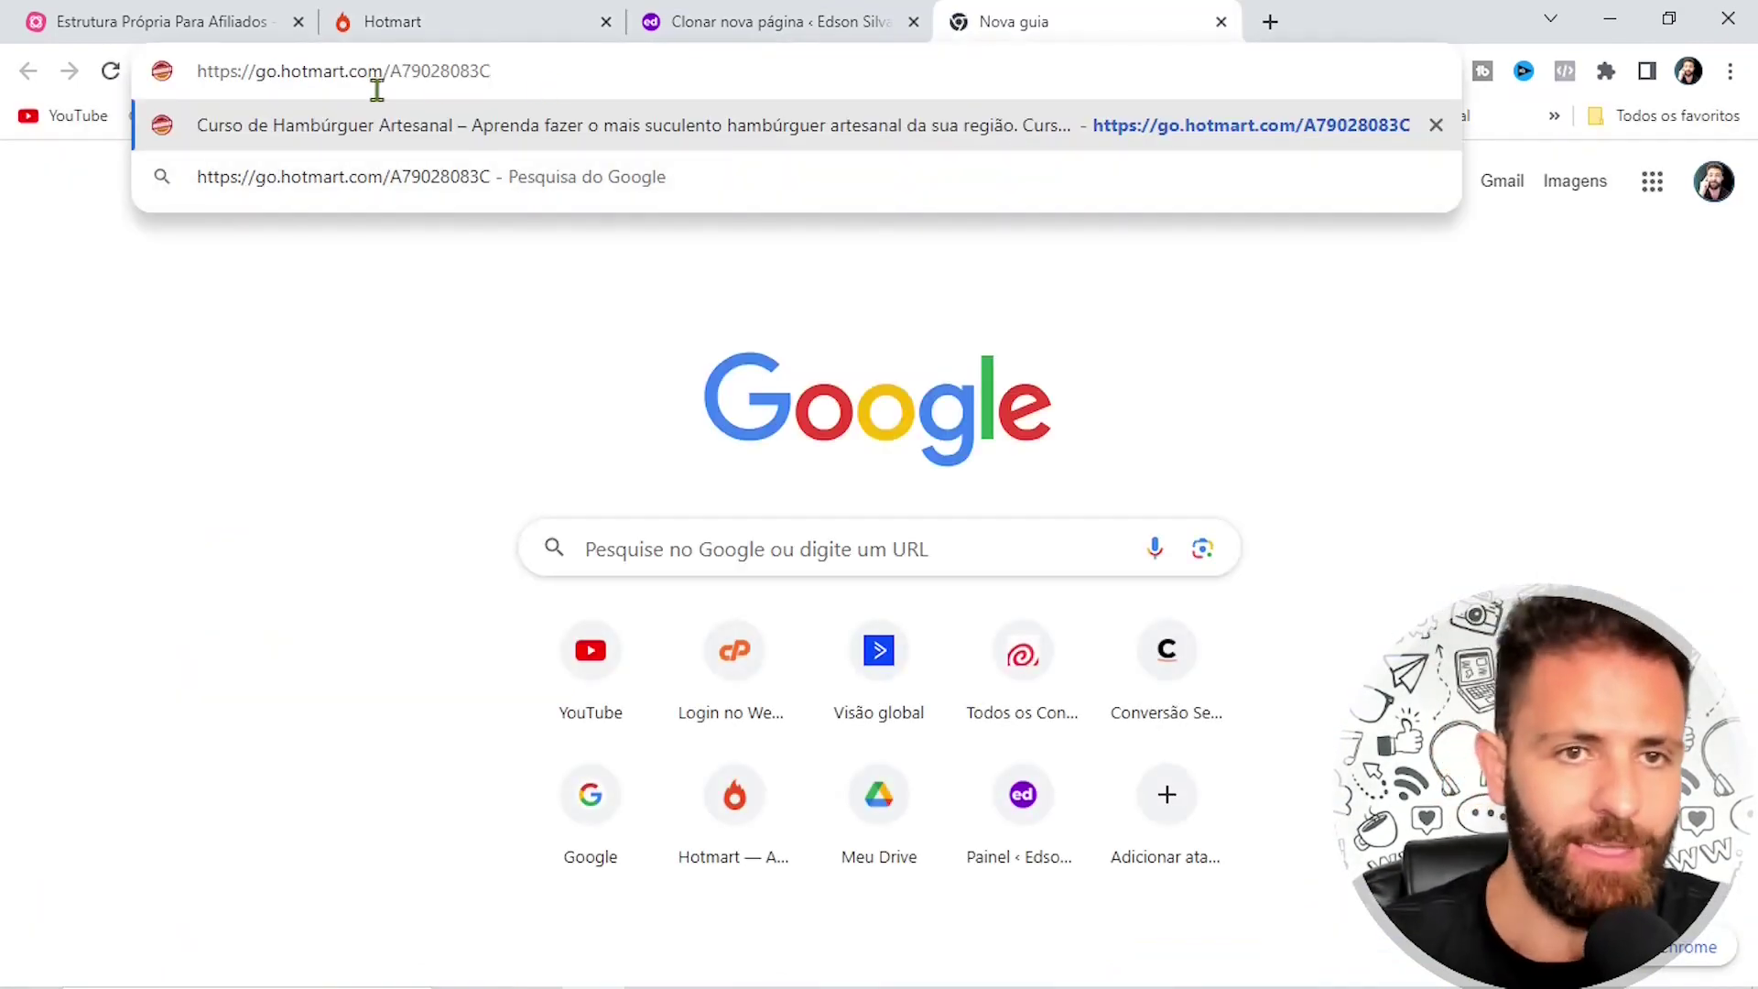
key(Return)
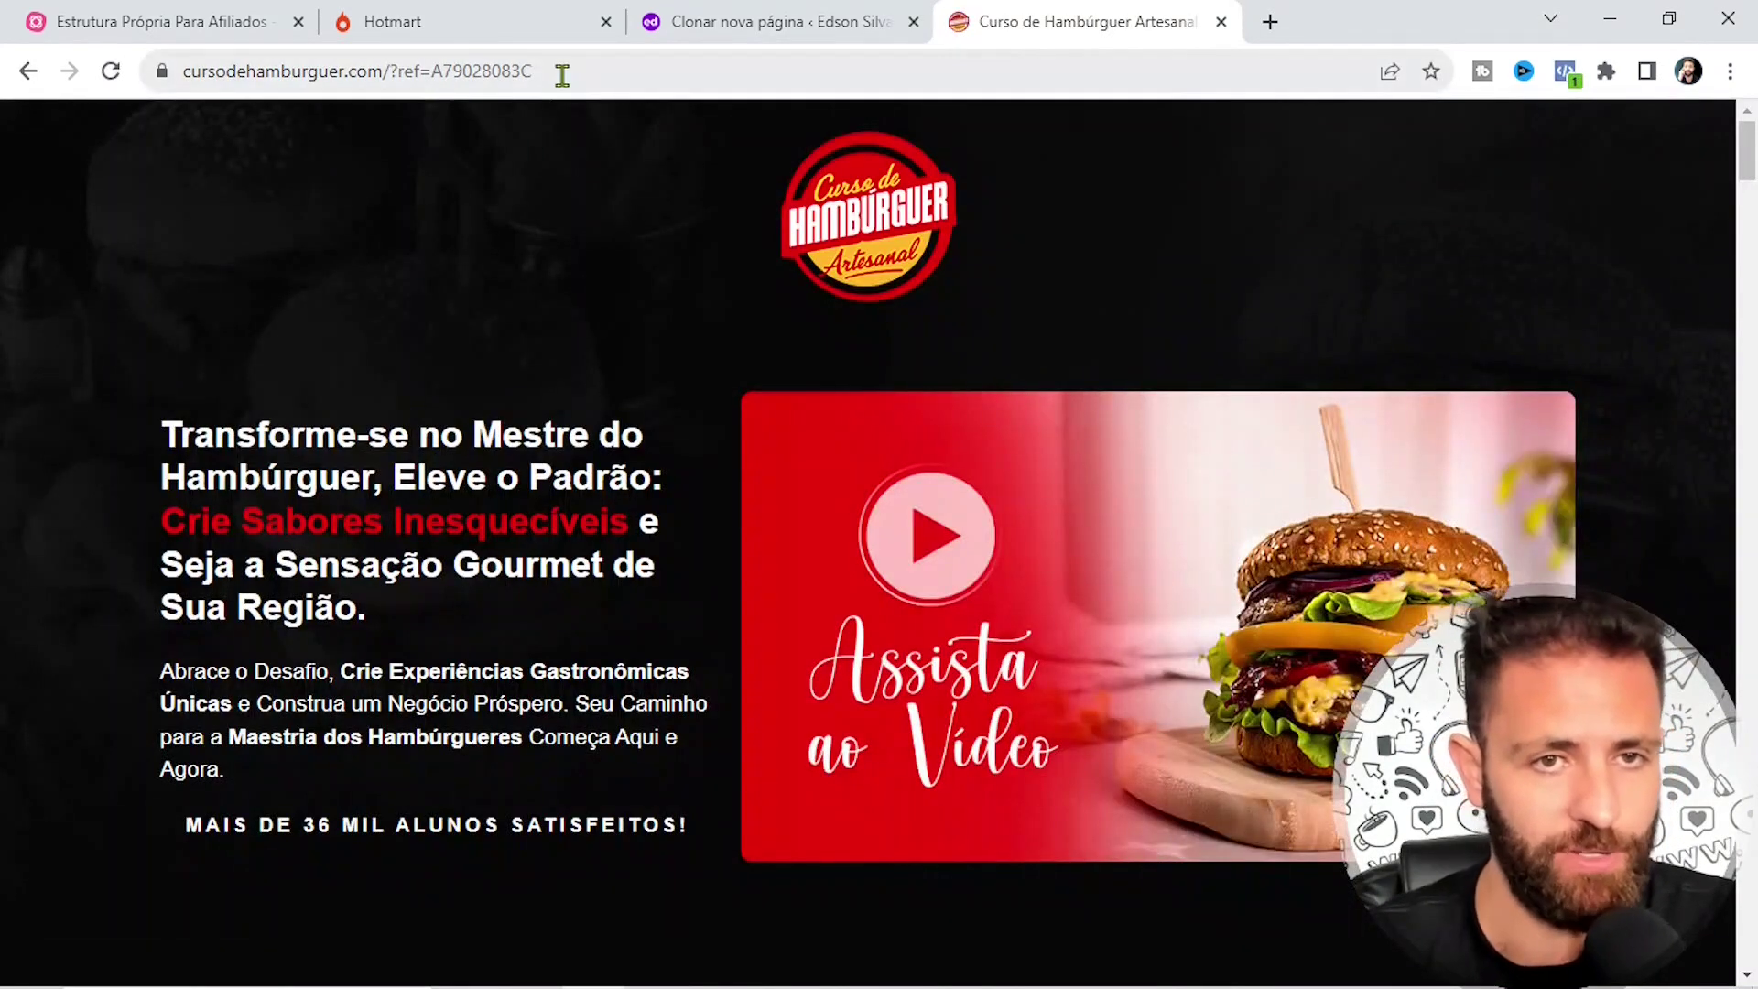
Use the opened sales page's full address as the URL to clone in Super Links, and save, returning to the page list
drag(562, 76, 190, 87)
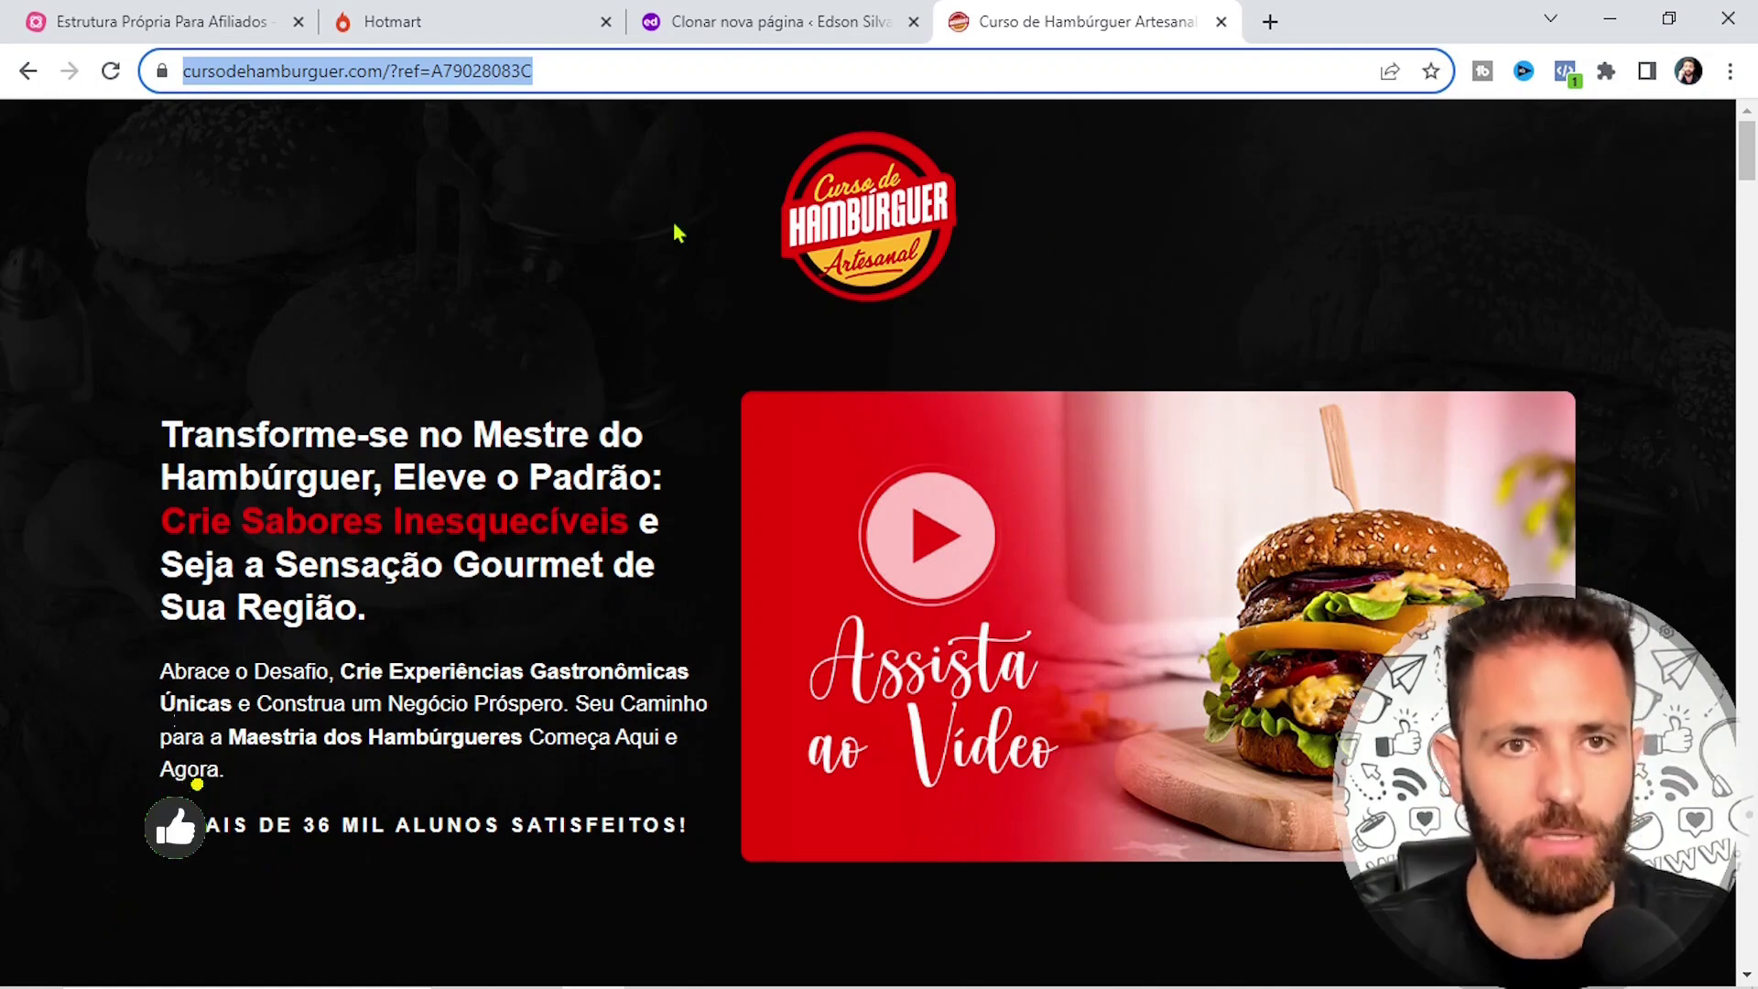
click(717, 28)
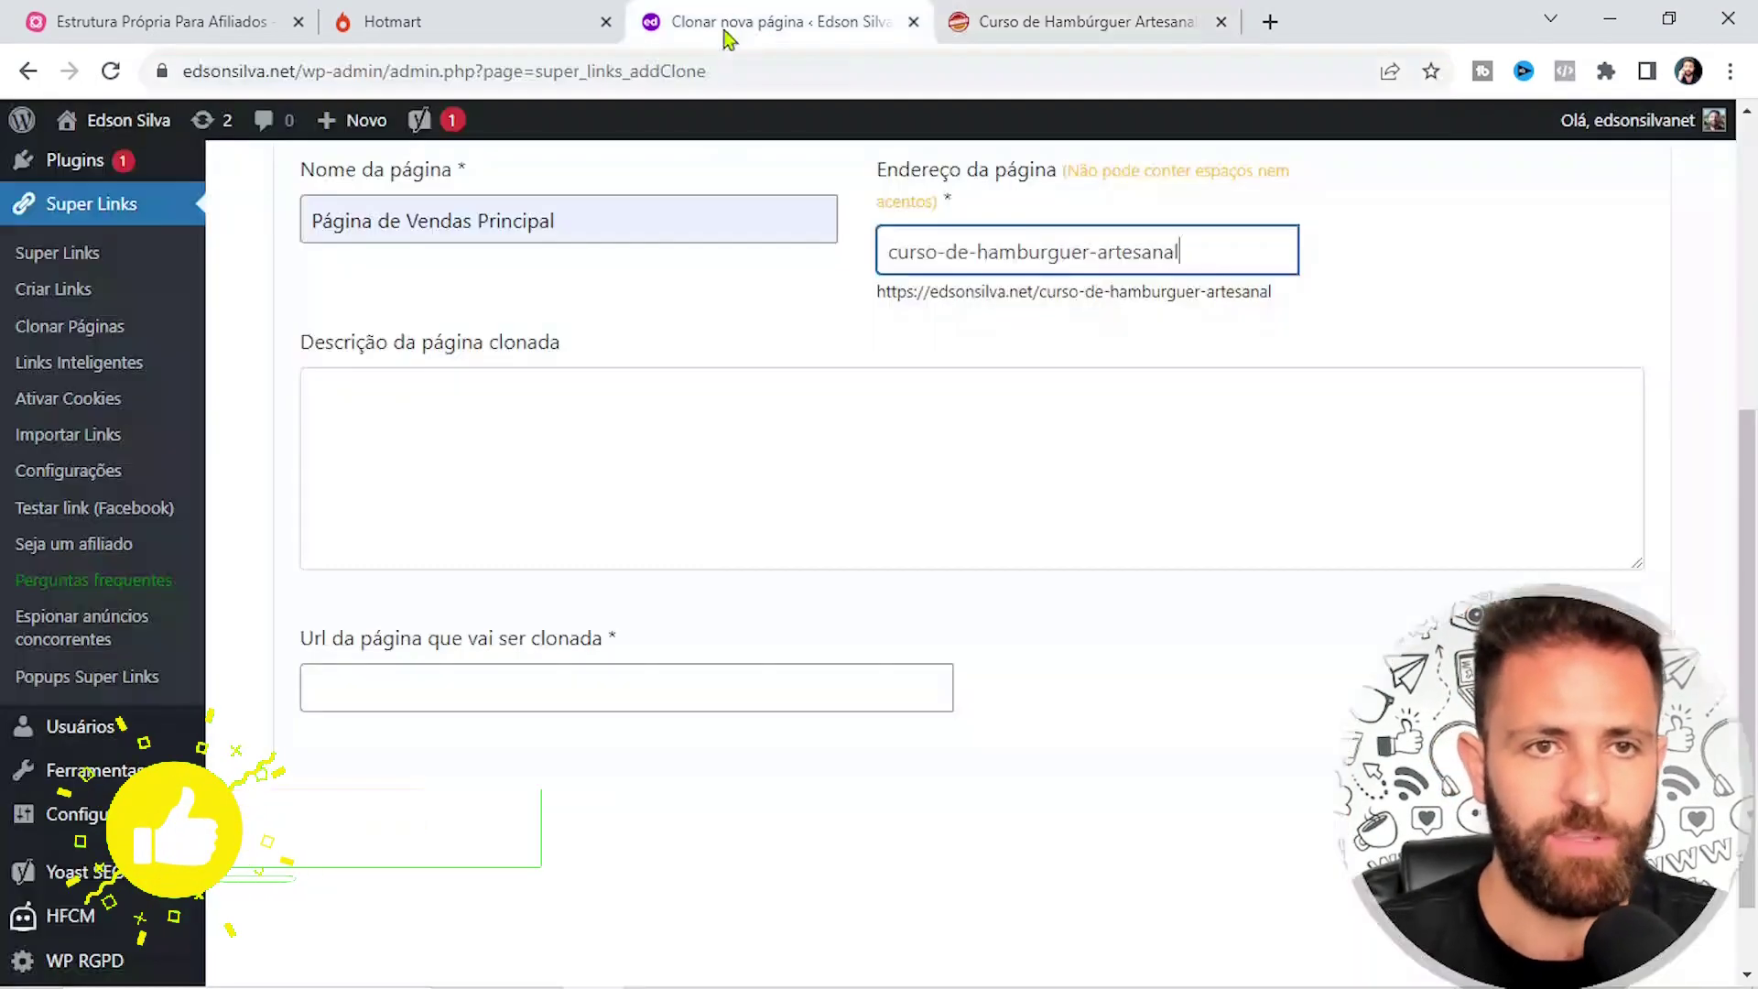
click(432, 683)
key(ctrl+v)
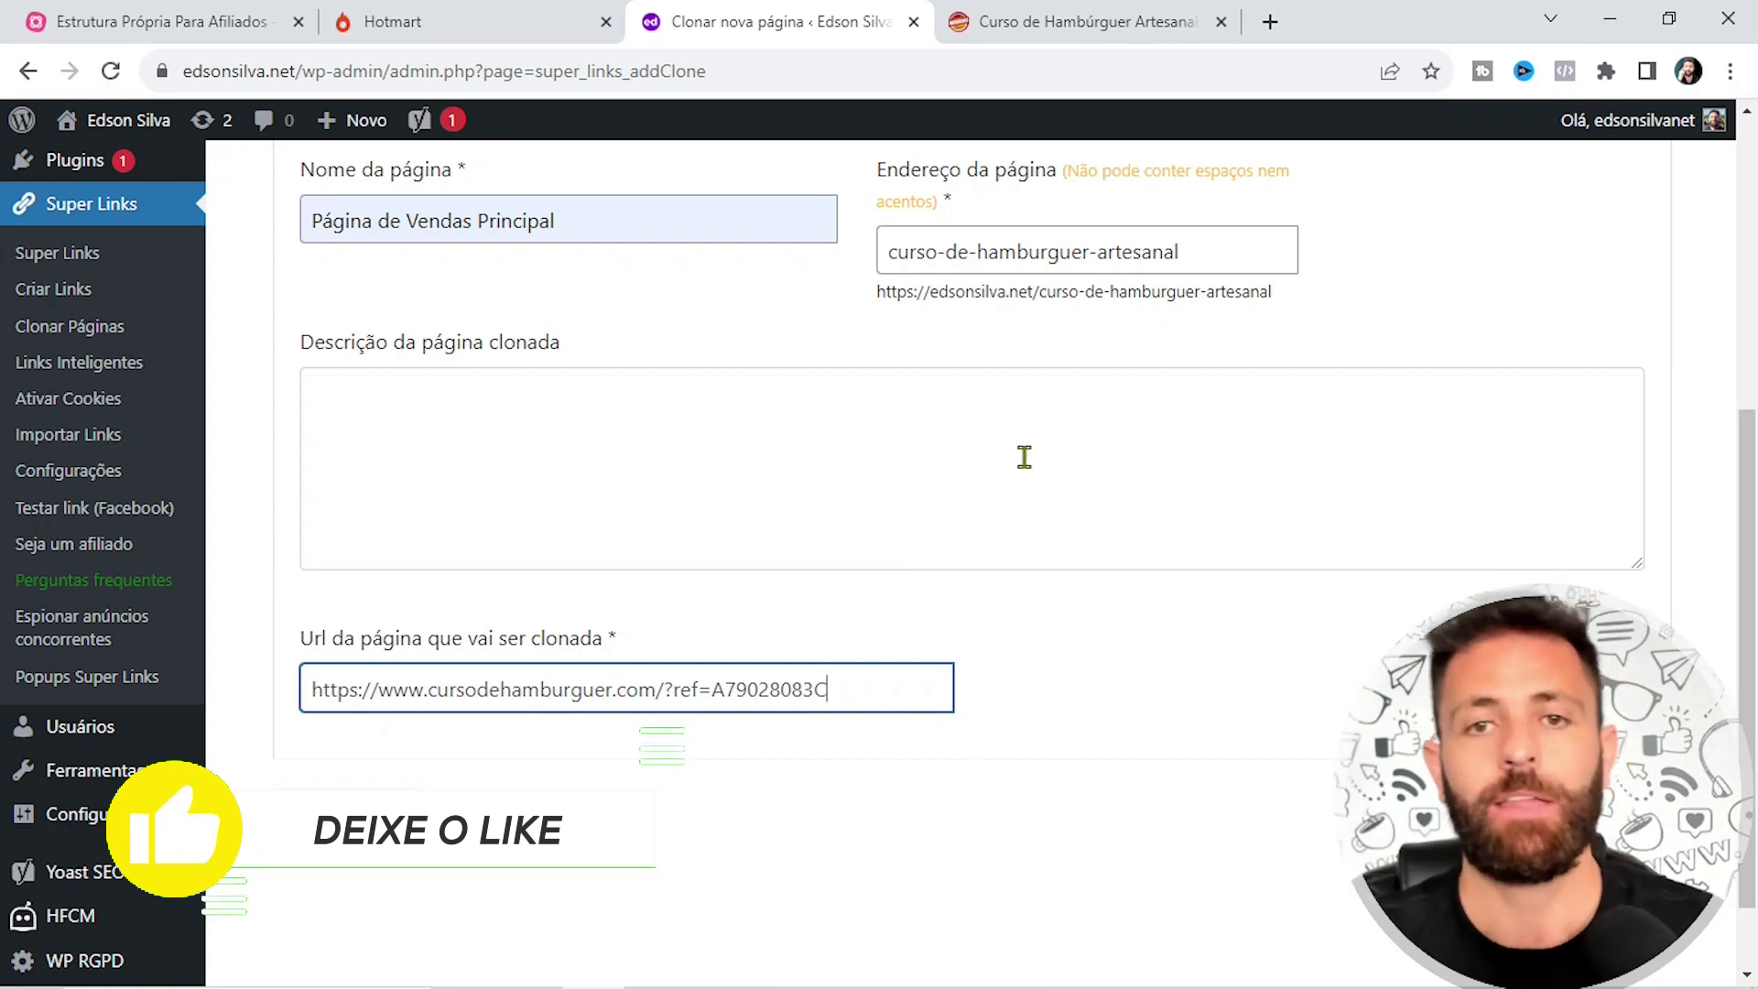
click(352, 817)
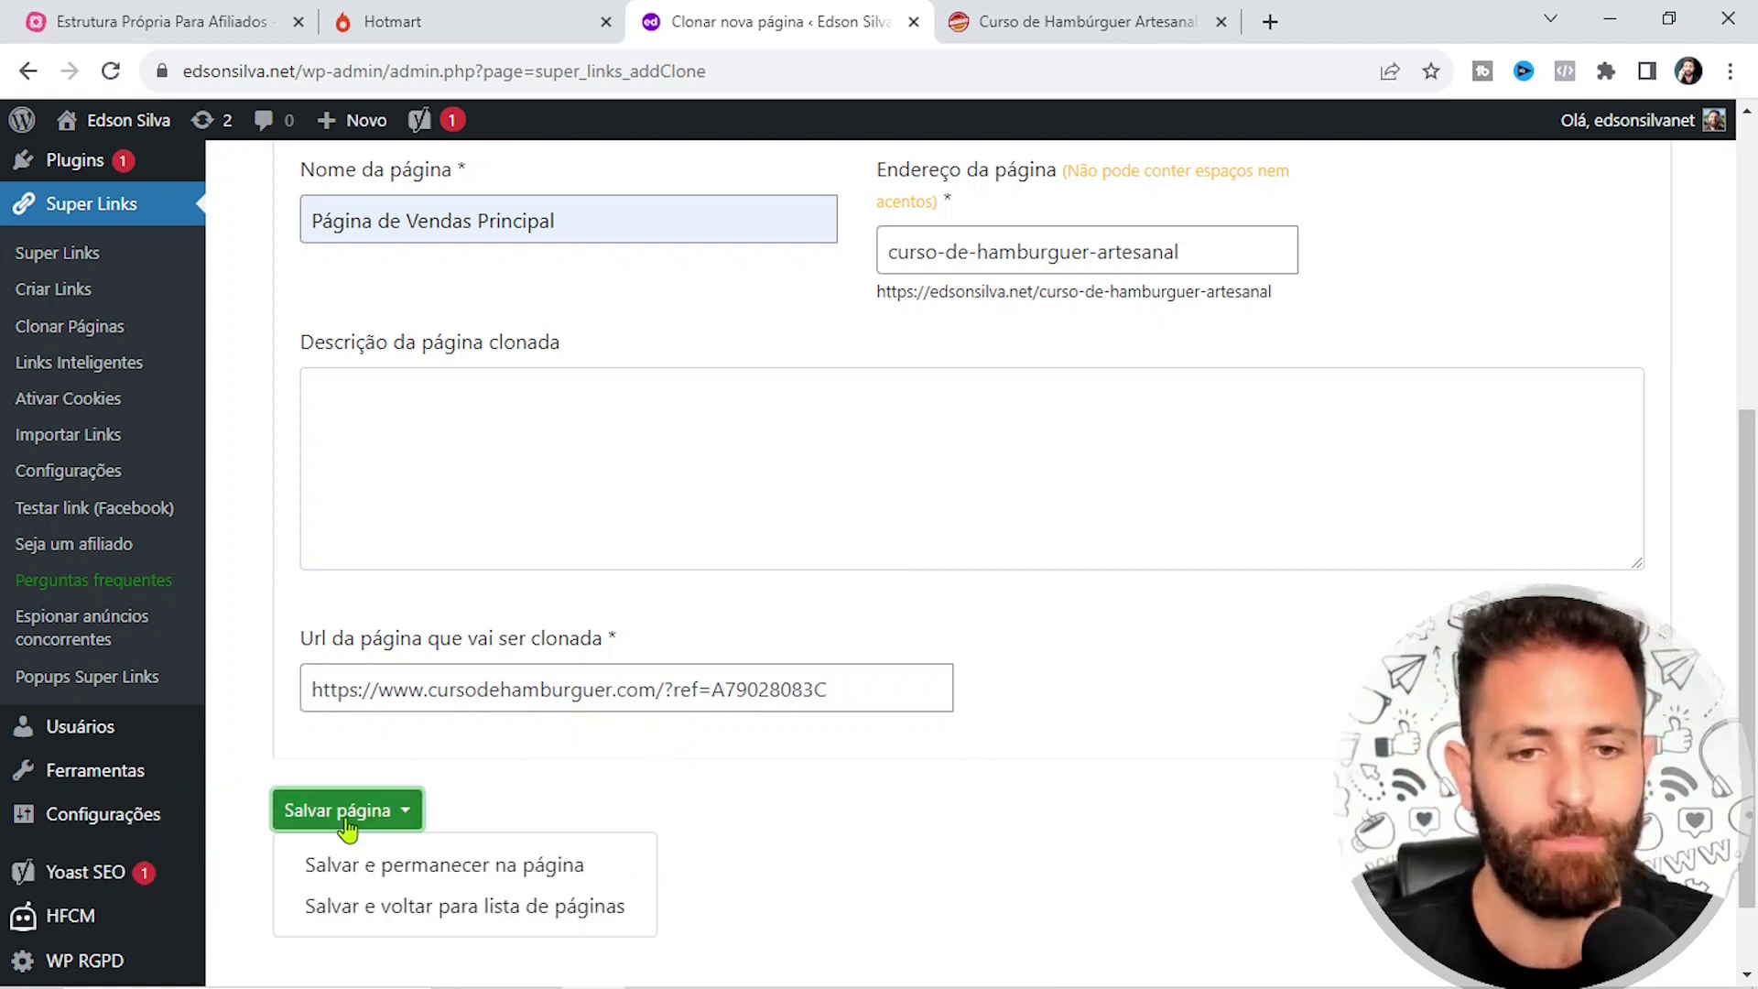
click(554, 921)
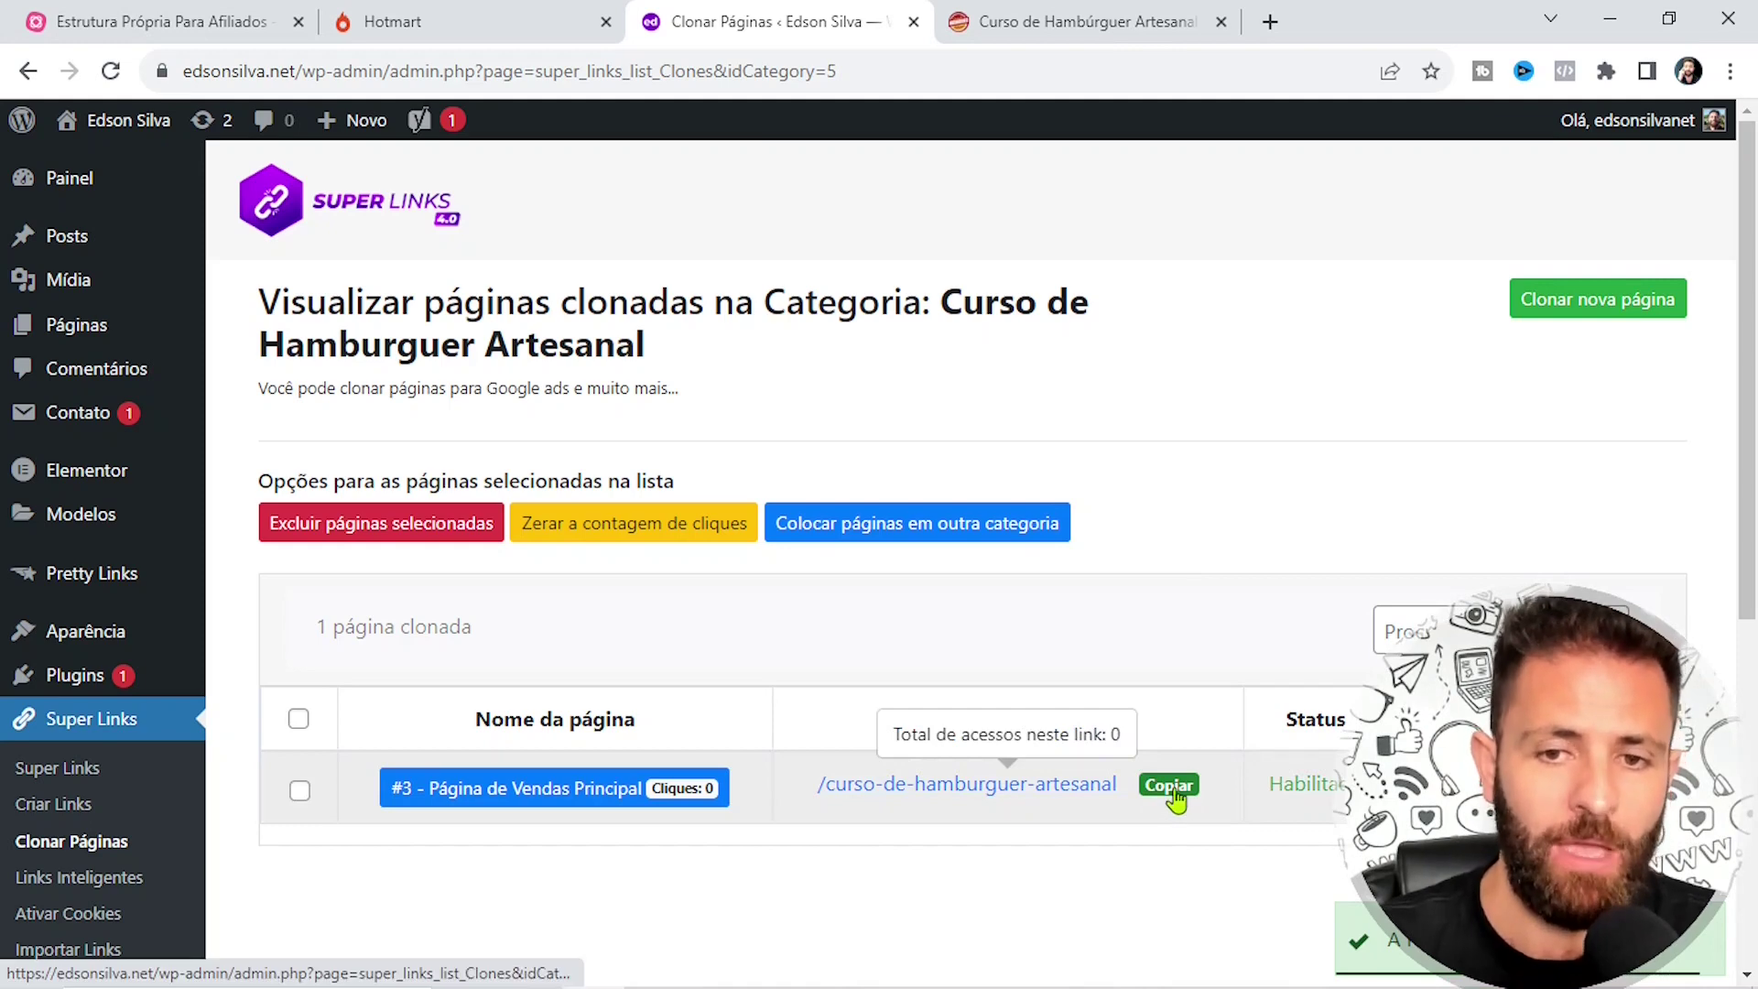
Copy the link of the cloned "Página de Vendas Principal" page and open it in a new browser tab
click(1175, 789)
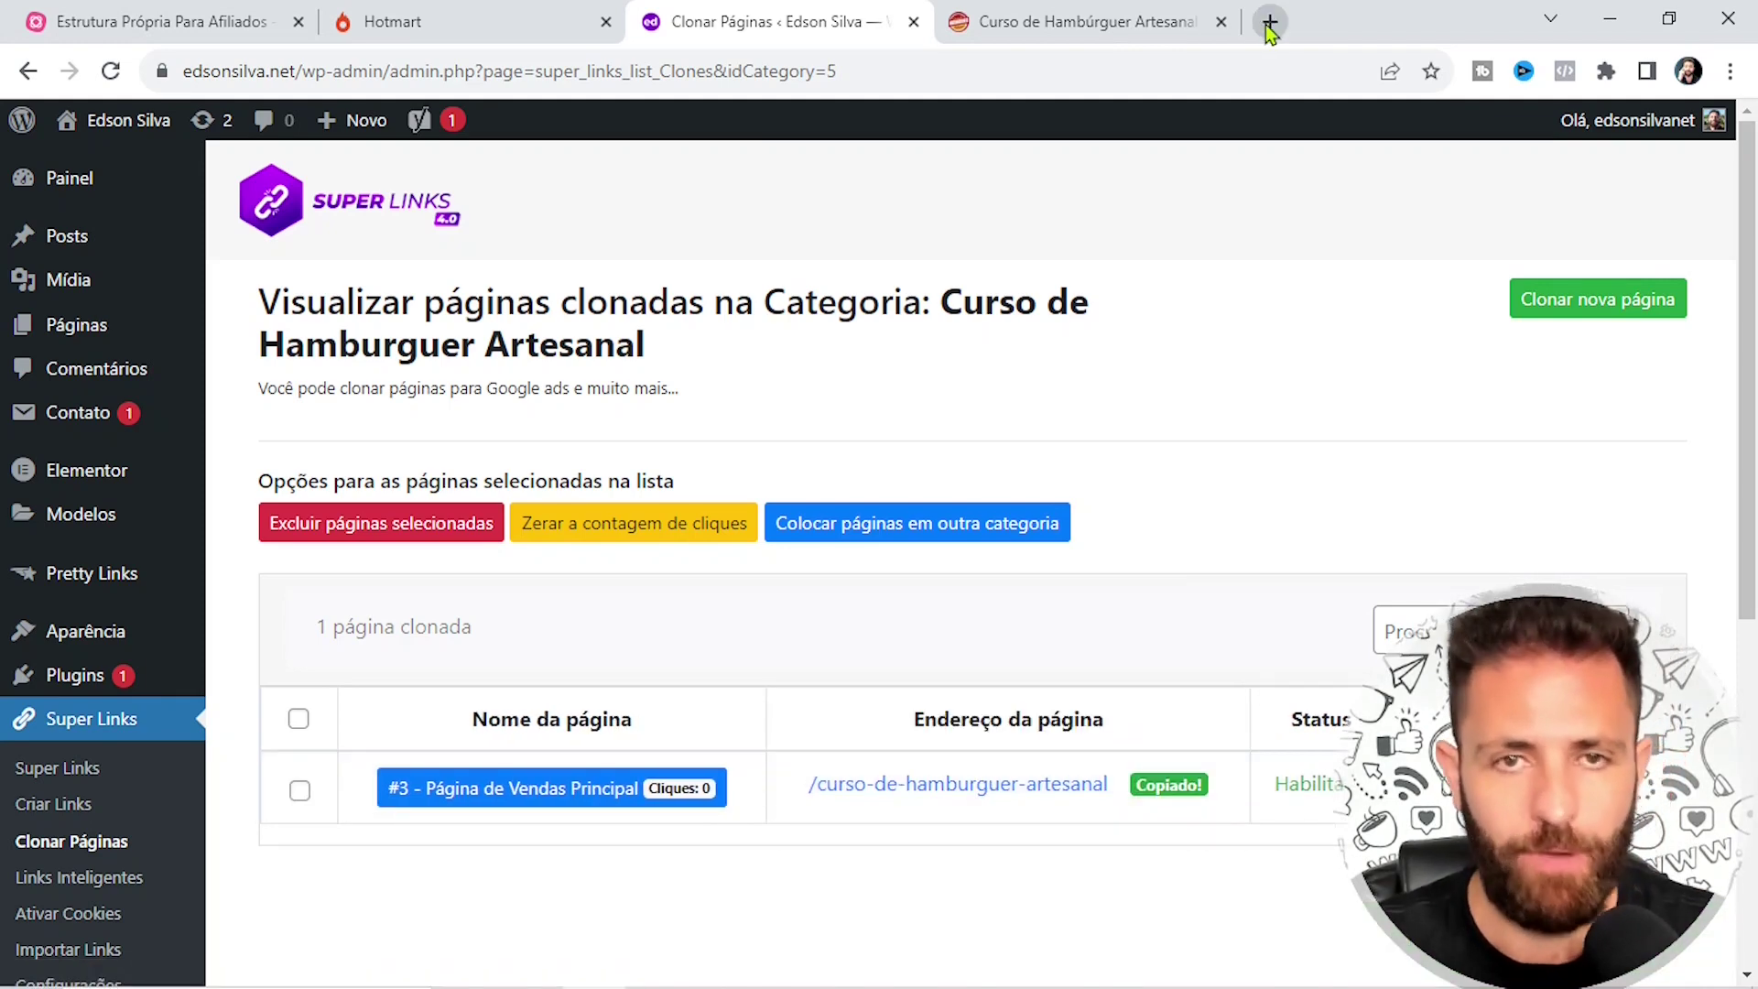
click(1270, 21)
text(https://edsonsilva.net/curso-de-hamburguer-artesanal)
key(Return)
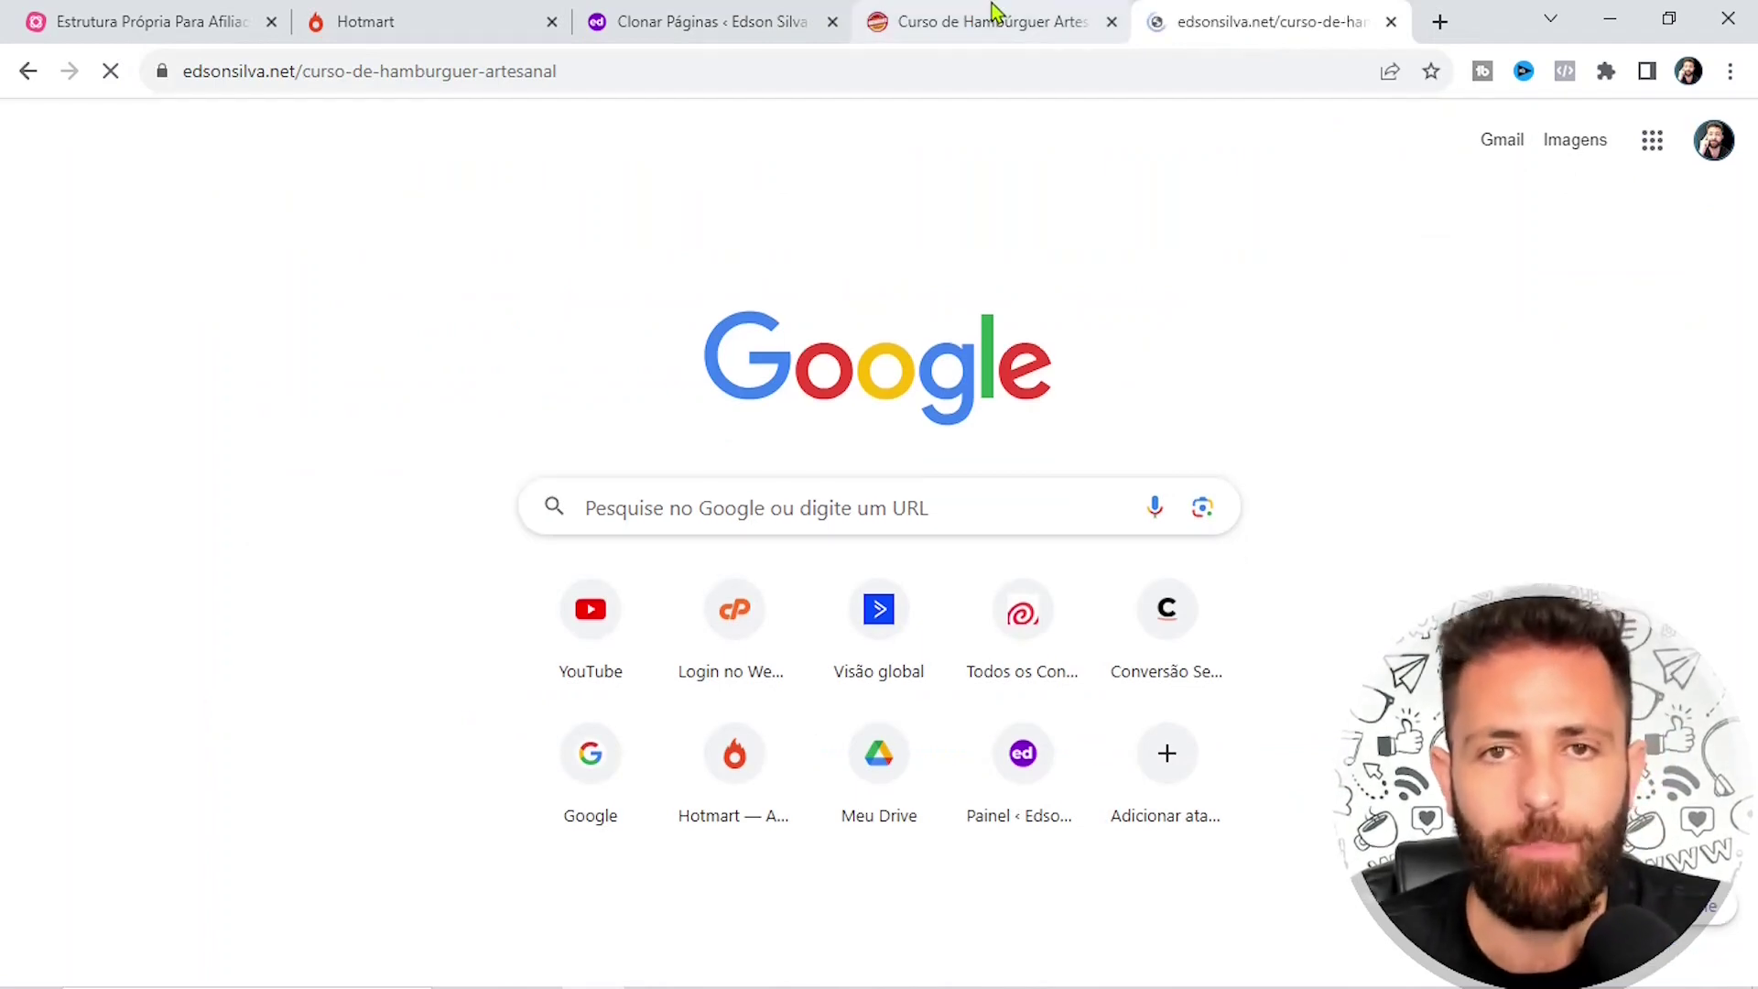
Switch to the producer's original sales page and highlight its domain in the address for comparison with the clone
key(ctrl+l)
click(388, 113)
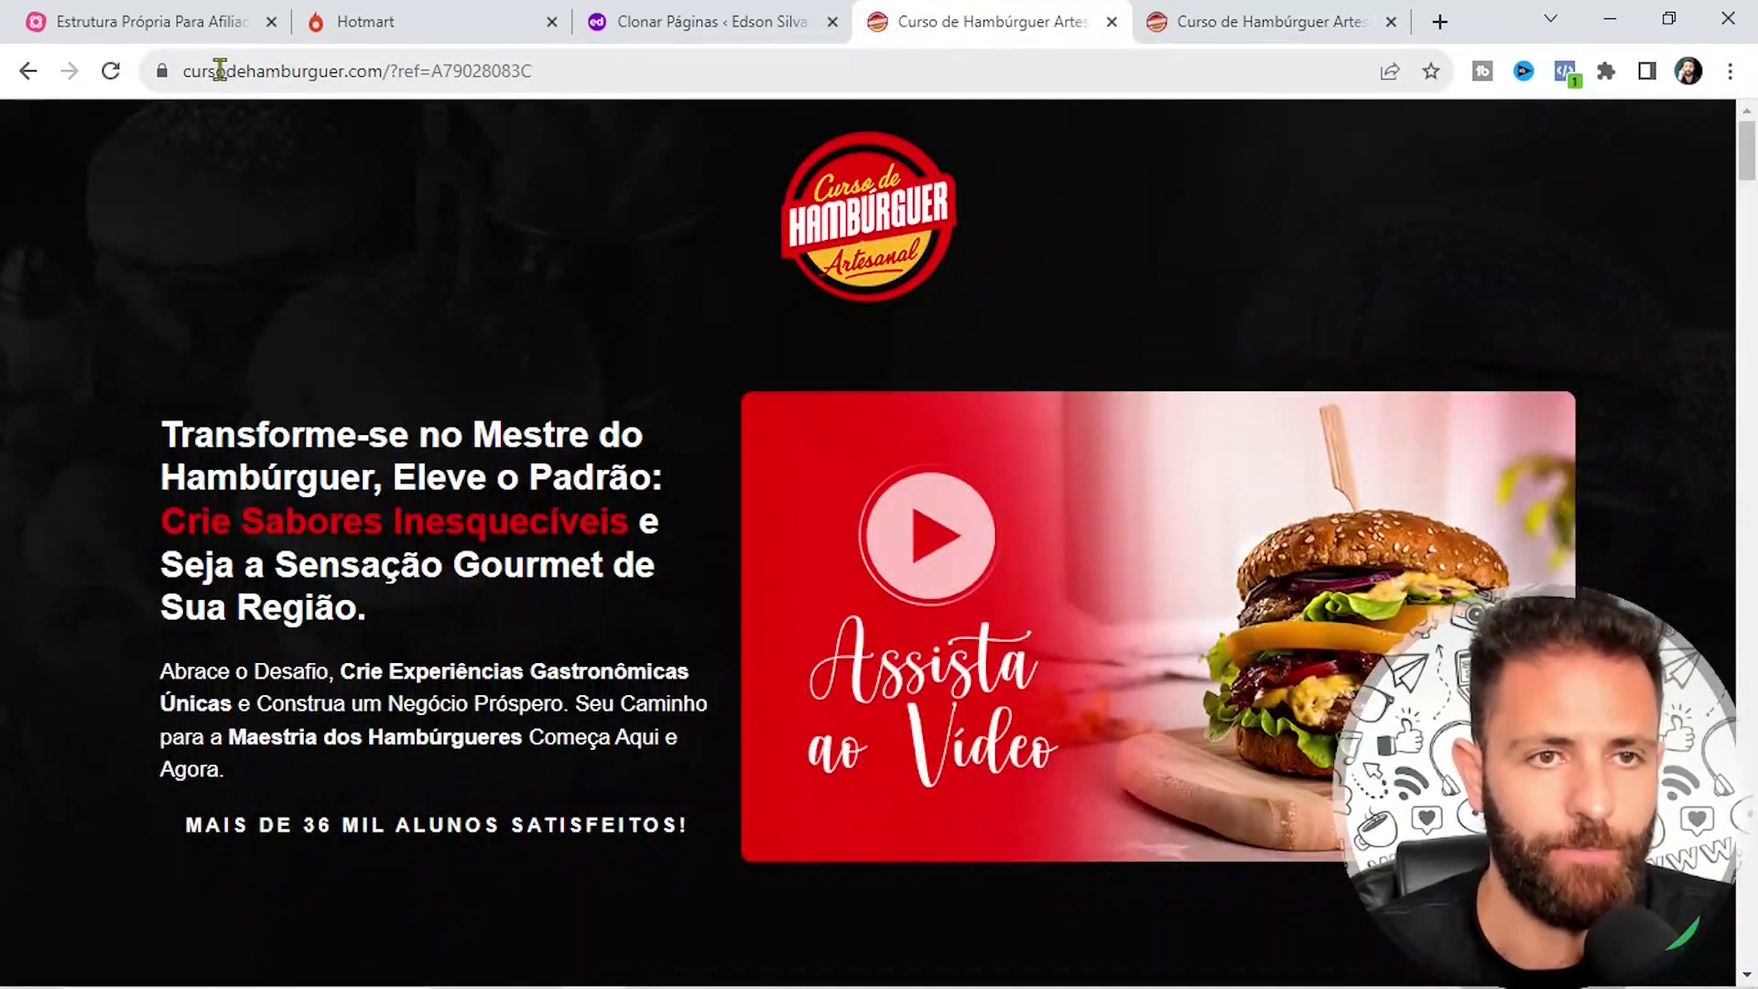
click(189, 71)
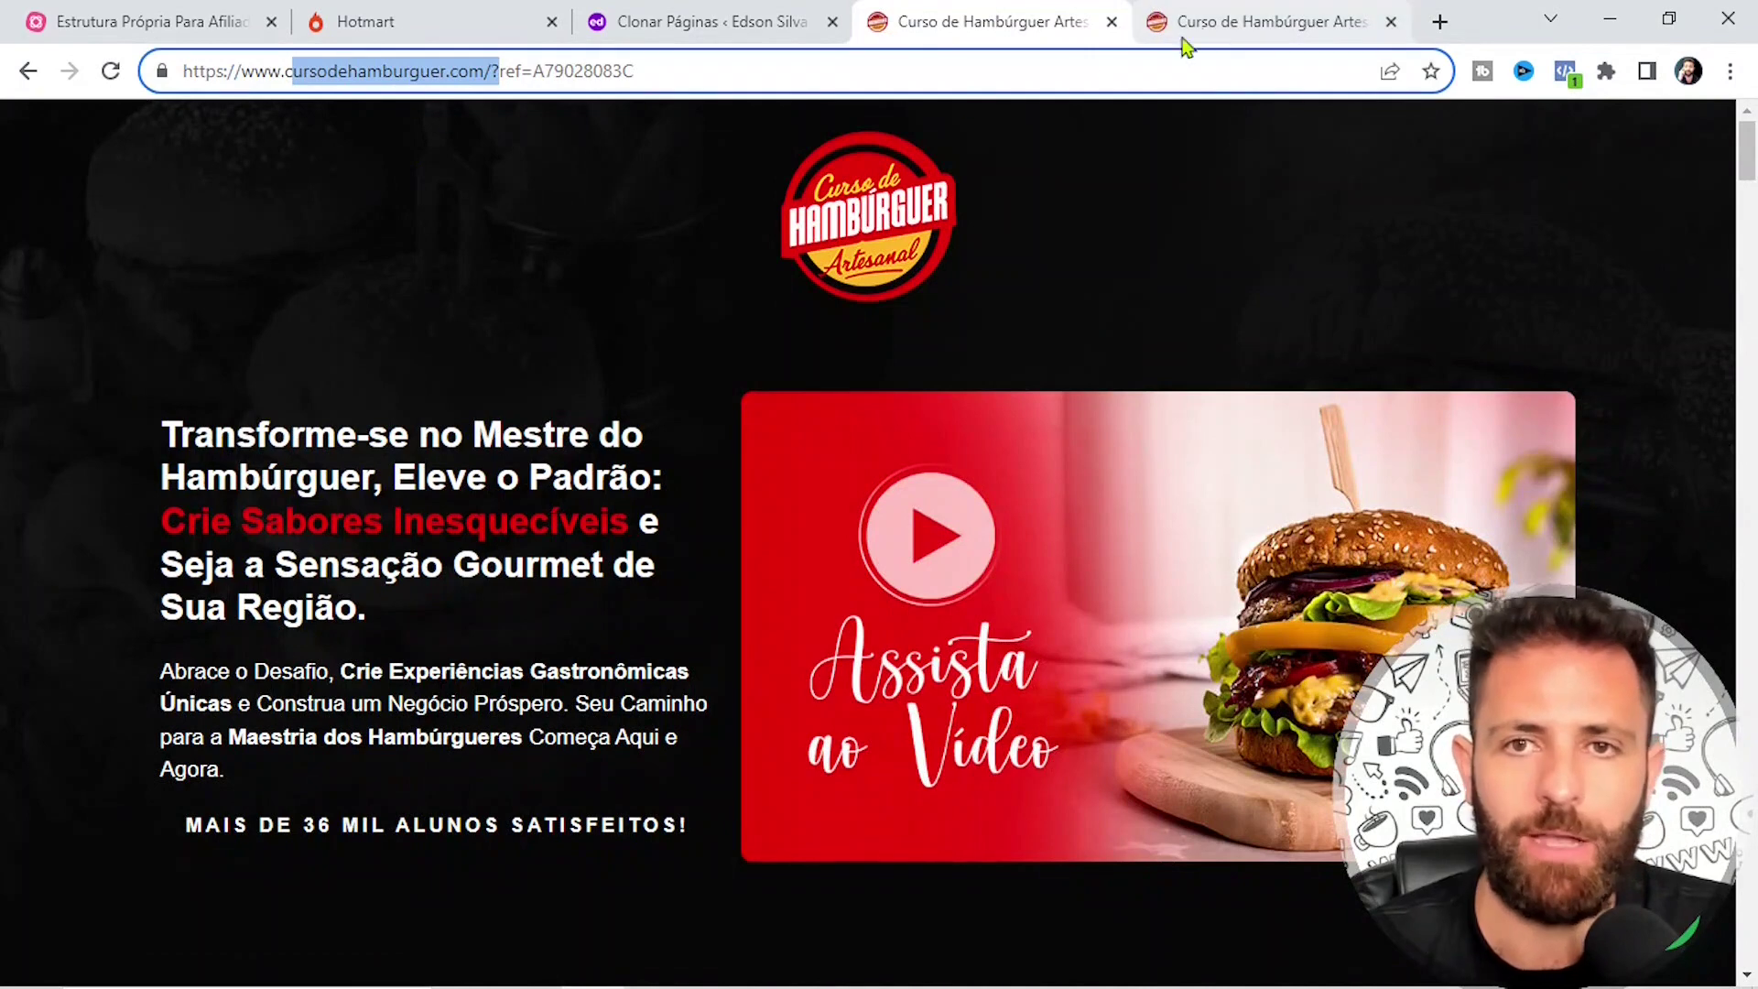
Switch to the cloned sales page and highlight its address for comparison with the producer's domain
click(1241, 42)
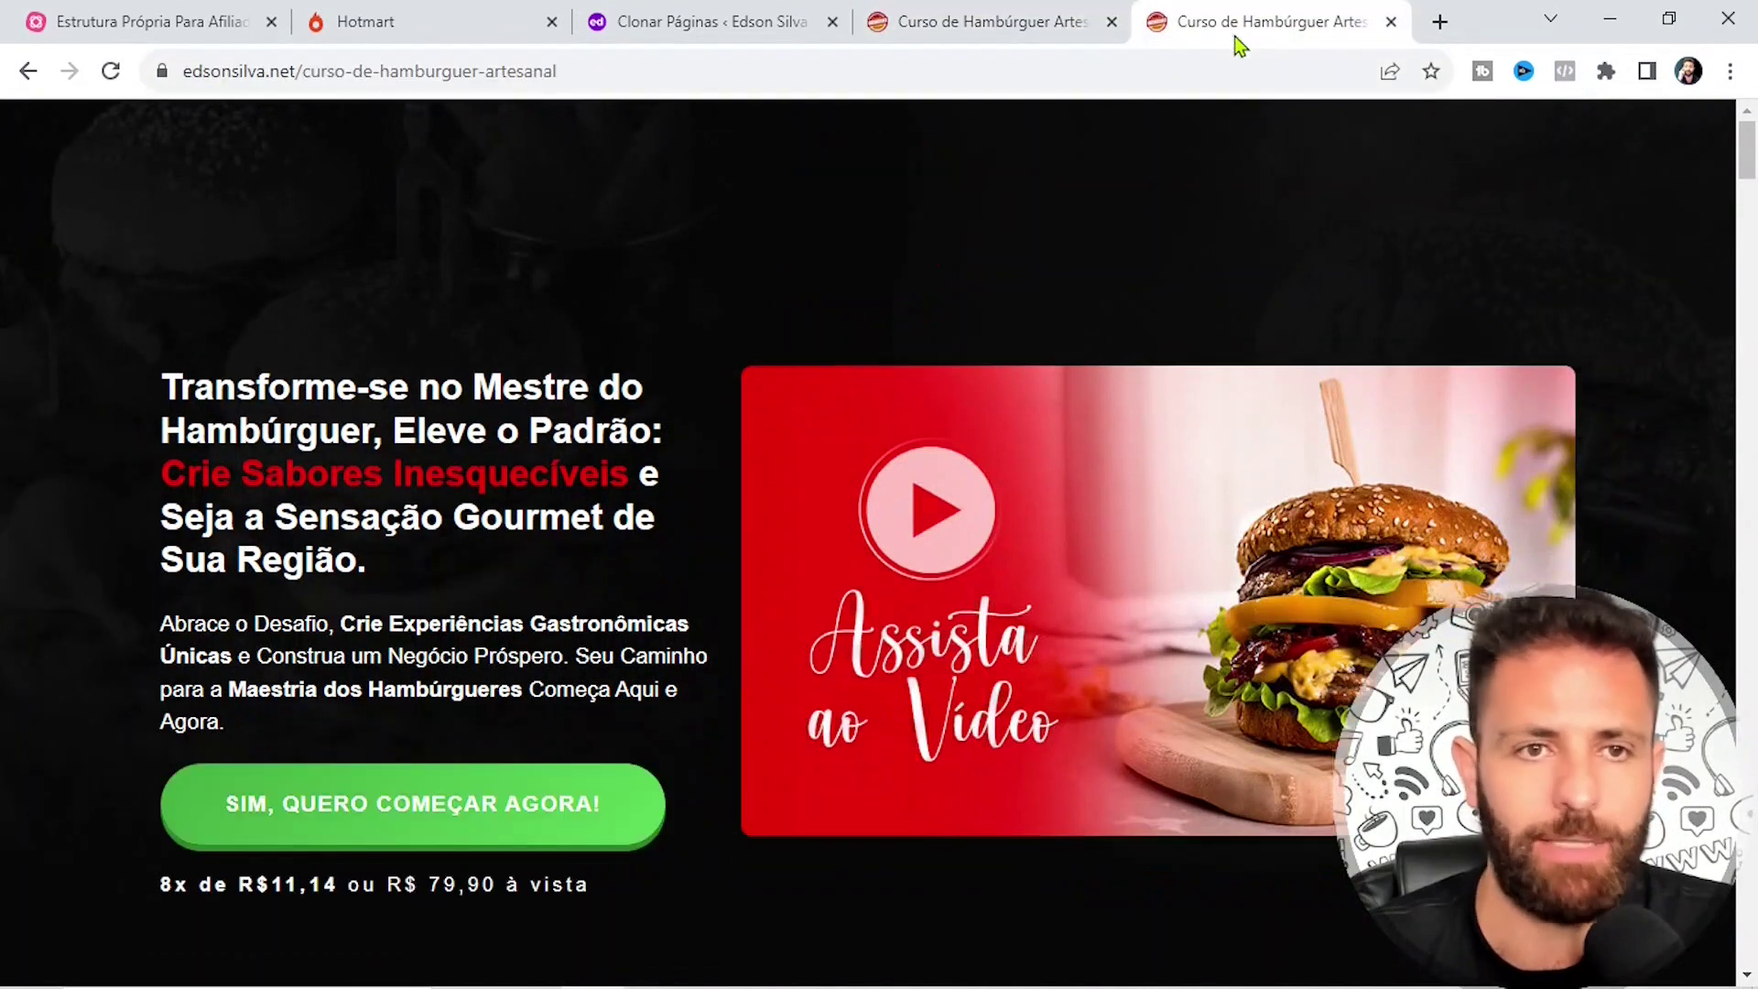
click(186, 70)
drag(185, 71, 514, 98)
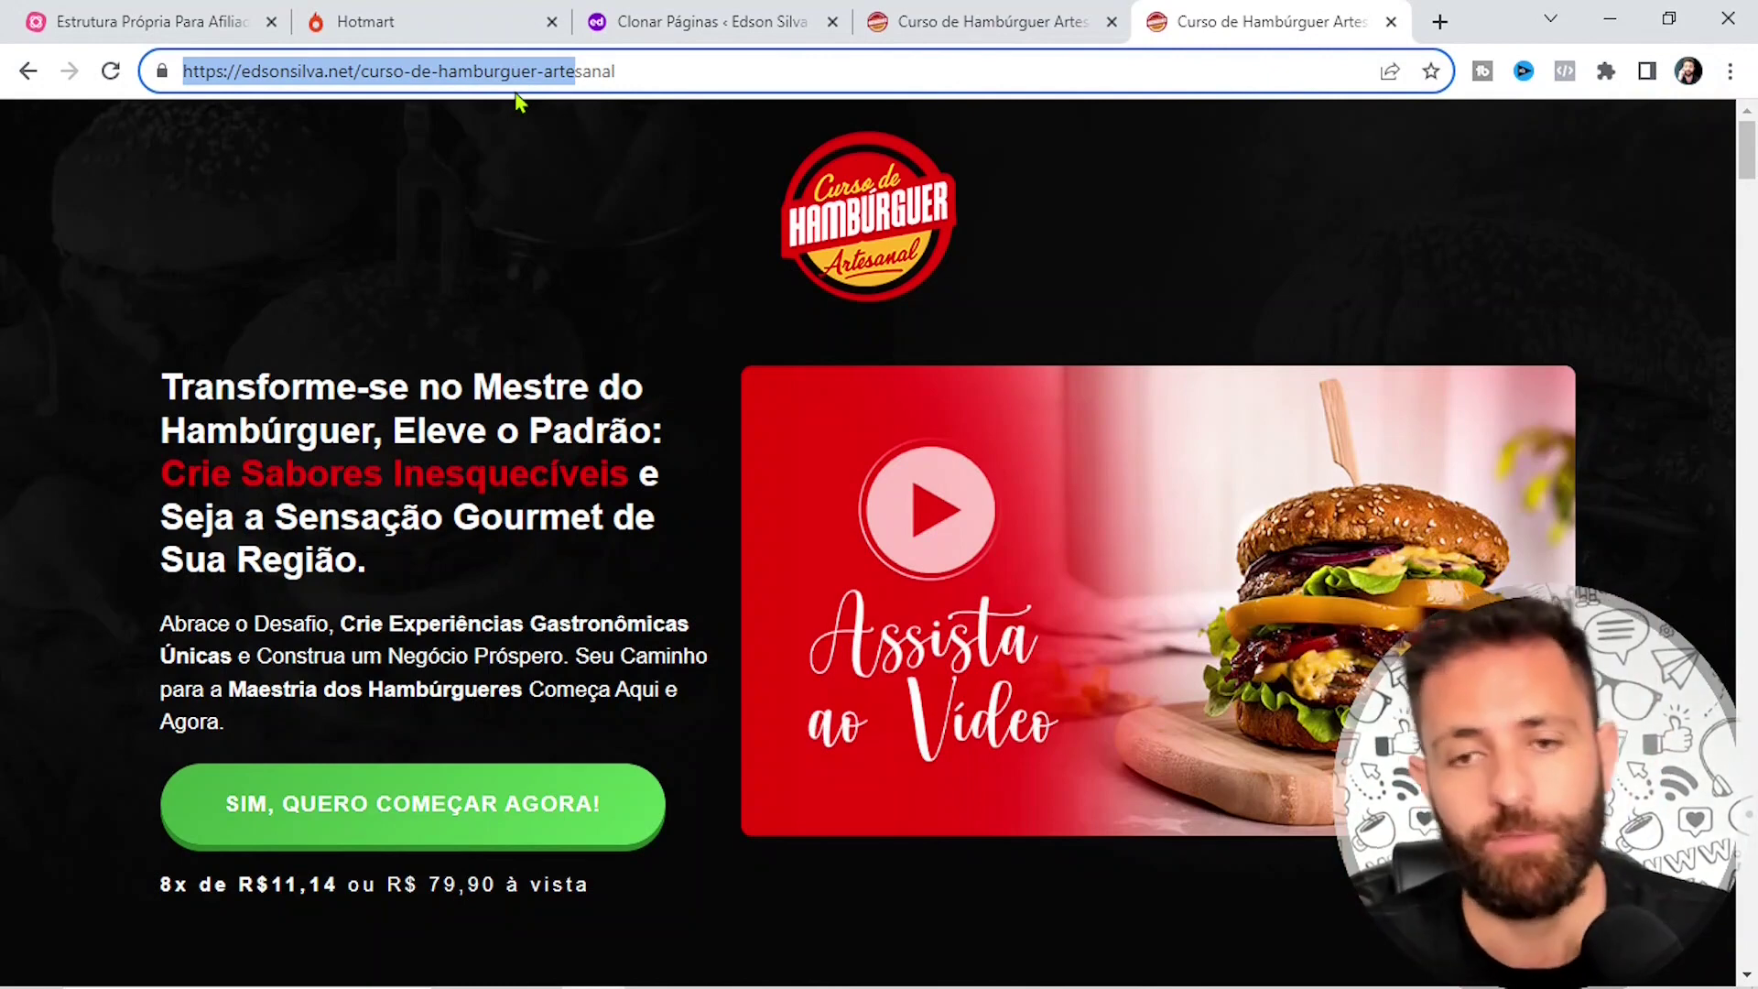
Check the link options of the cloned page's first "SIM, QUERO COMEÇAR AGORA!" button and highlight the page's address again
scroll(974, 251, down, 3)
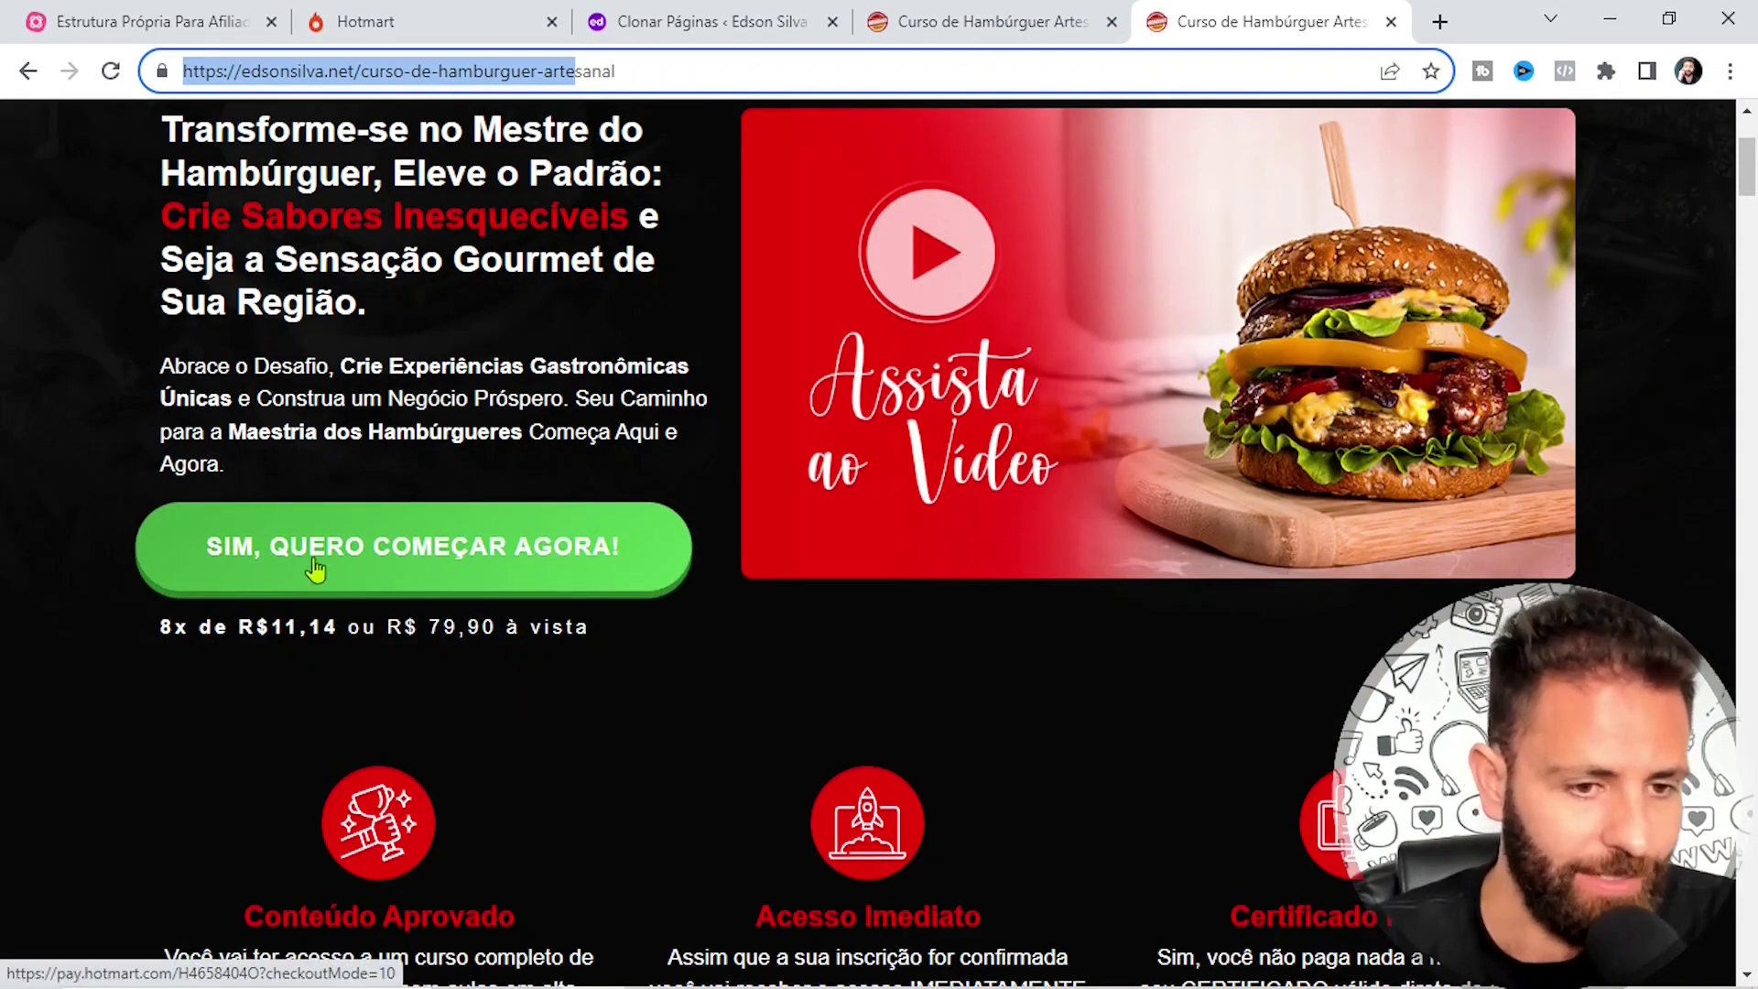
right_click(360, 560)
click(205, 659)
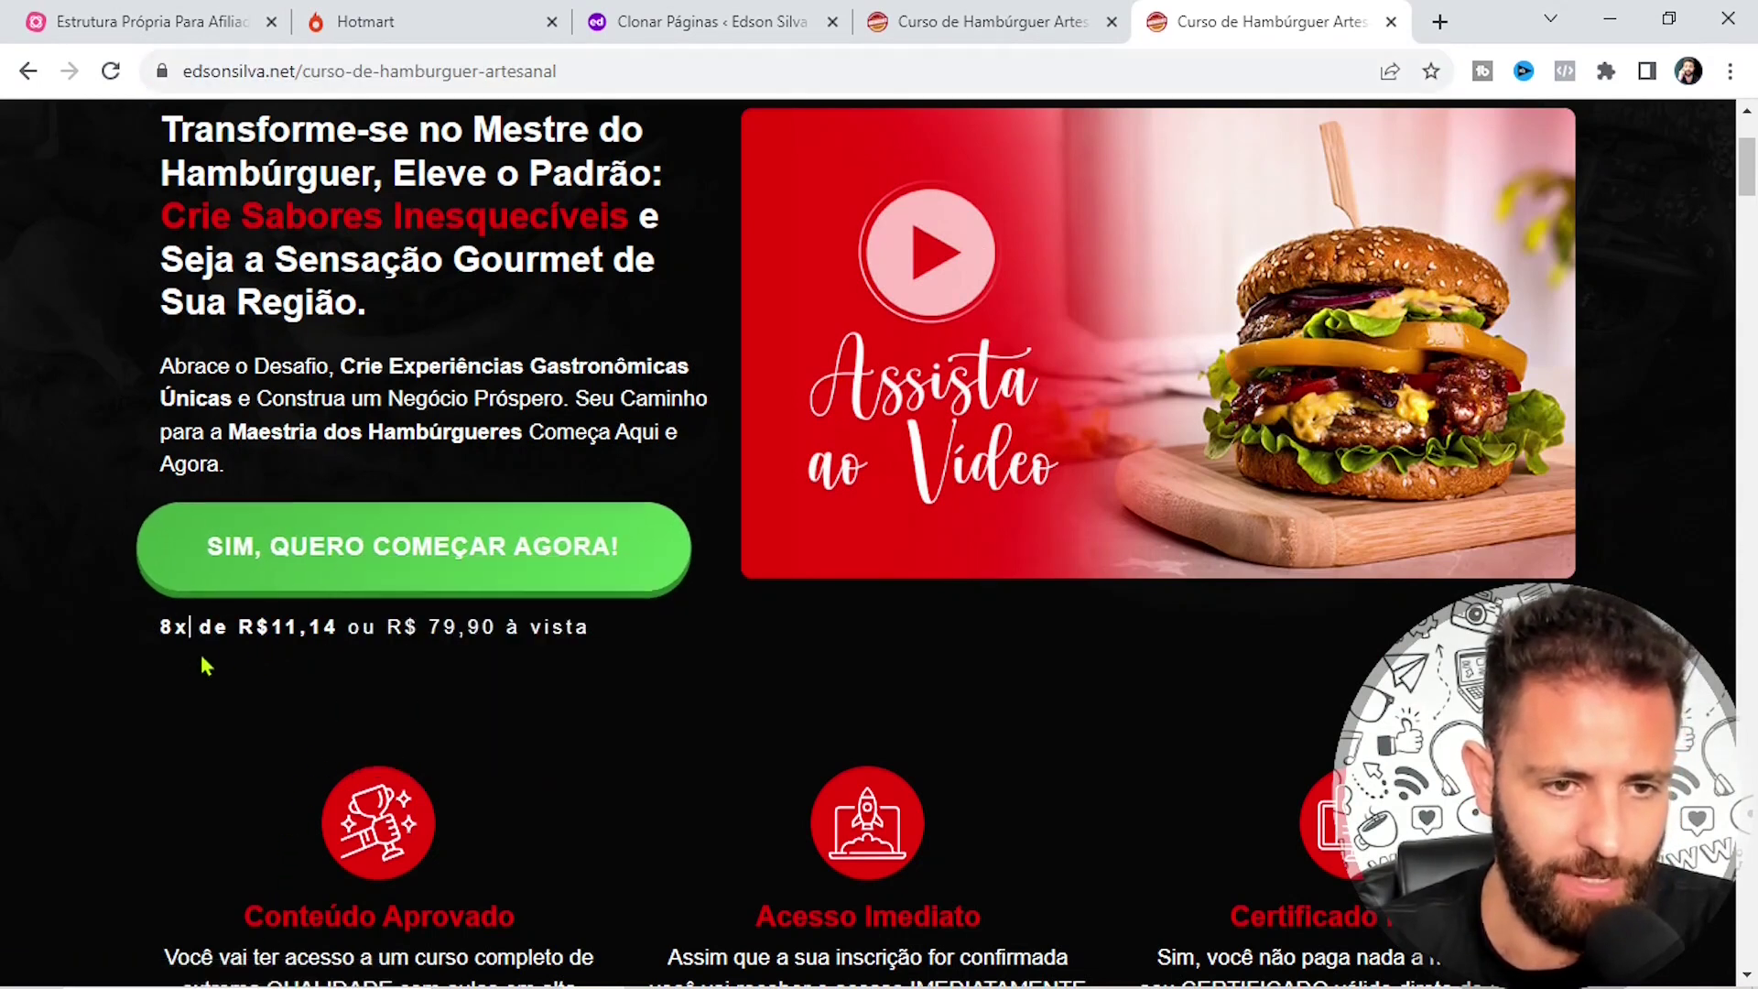
right_click(310, 555)
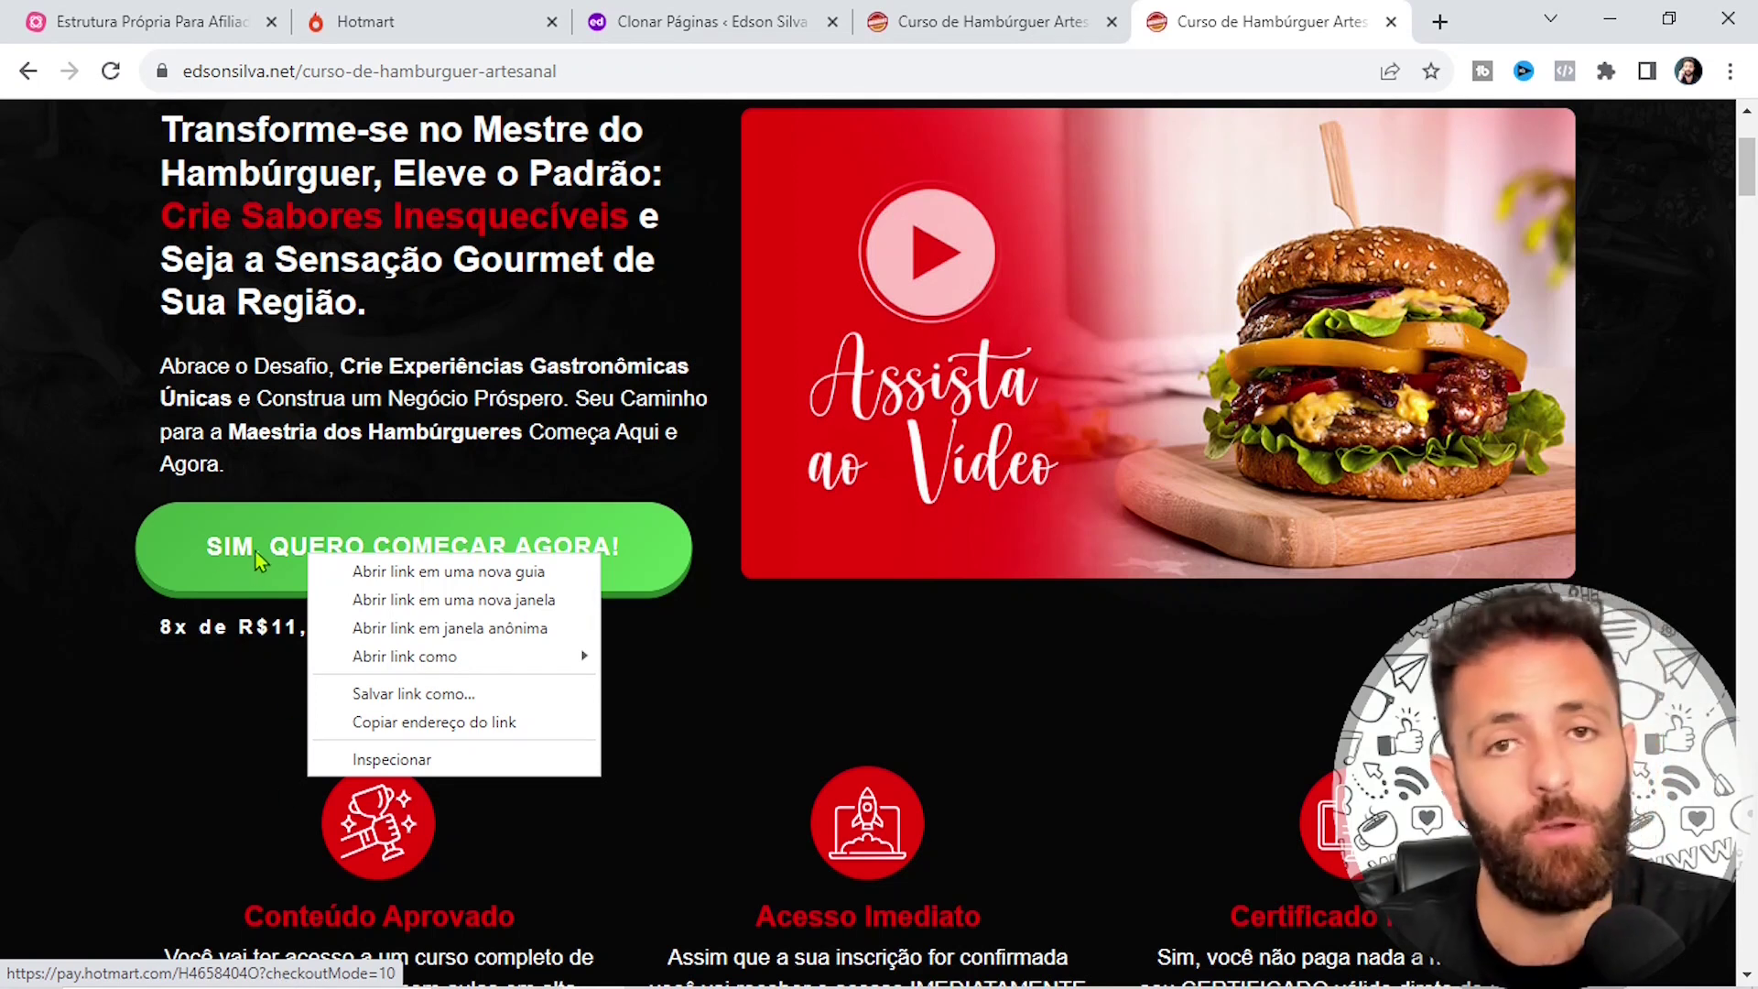
click(402, 267)
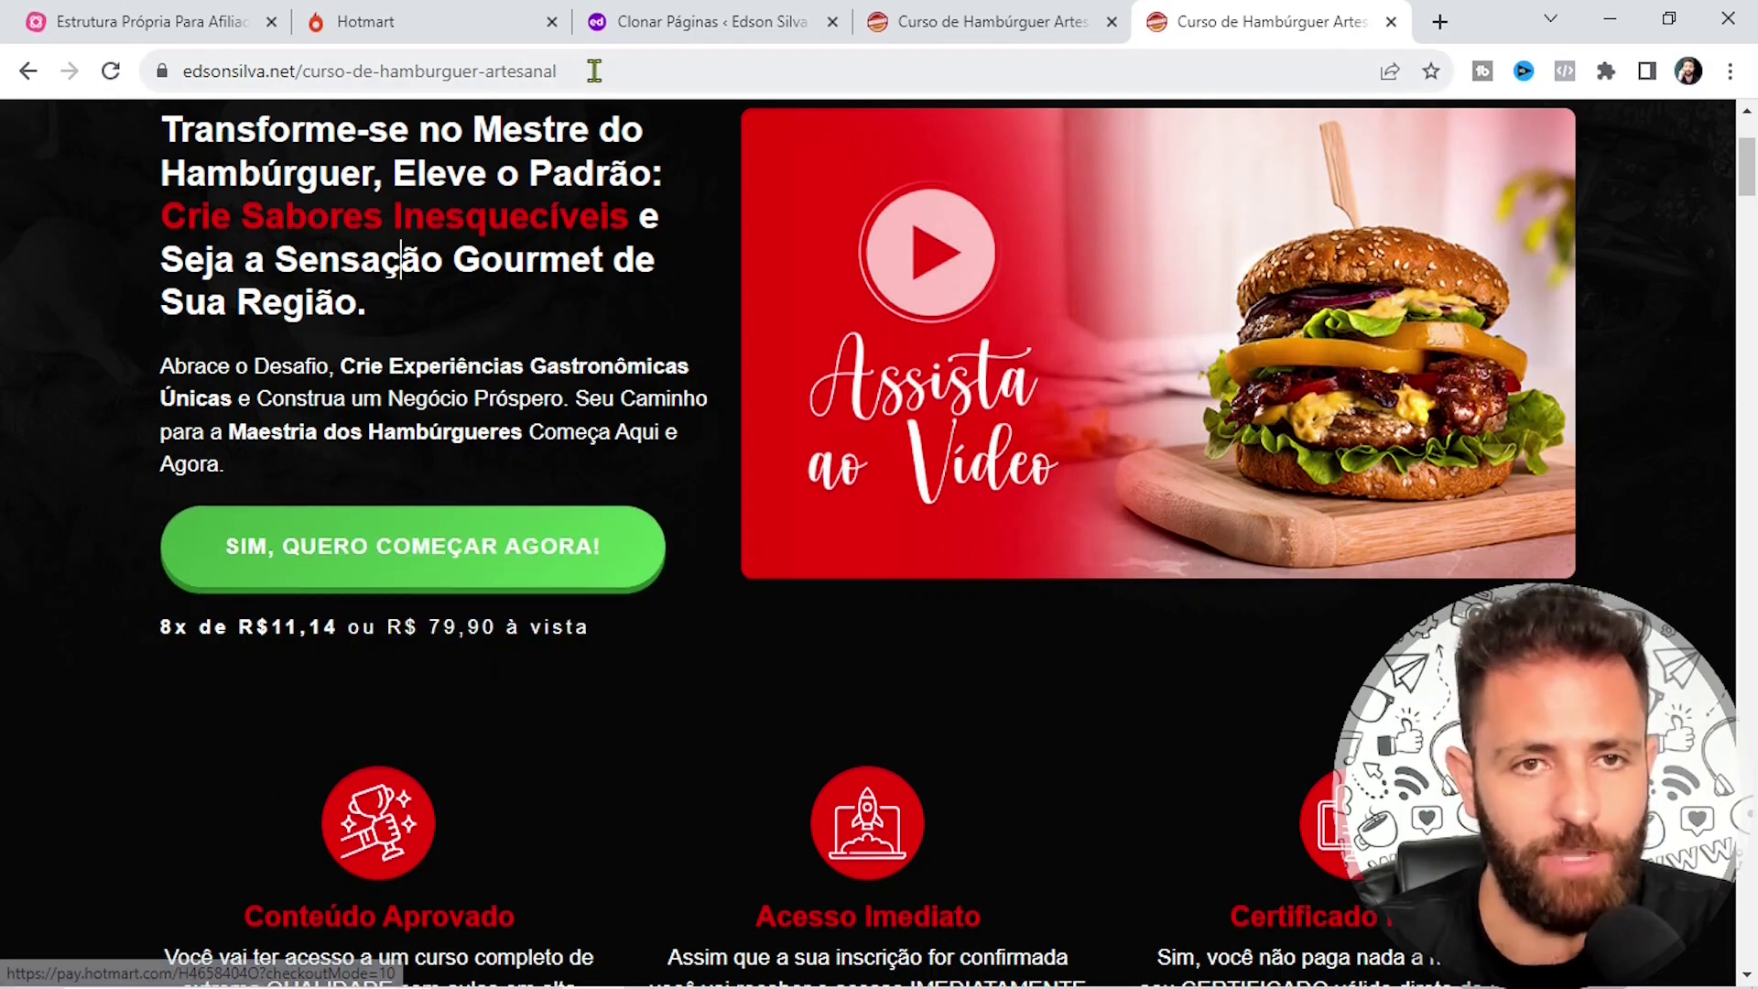
drag(594, 71, 114, 83)
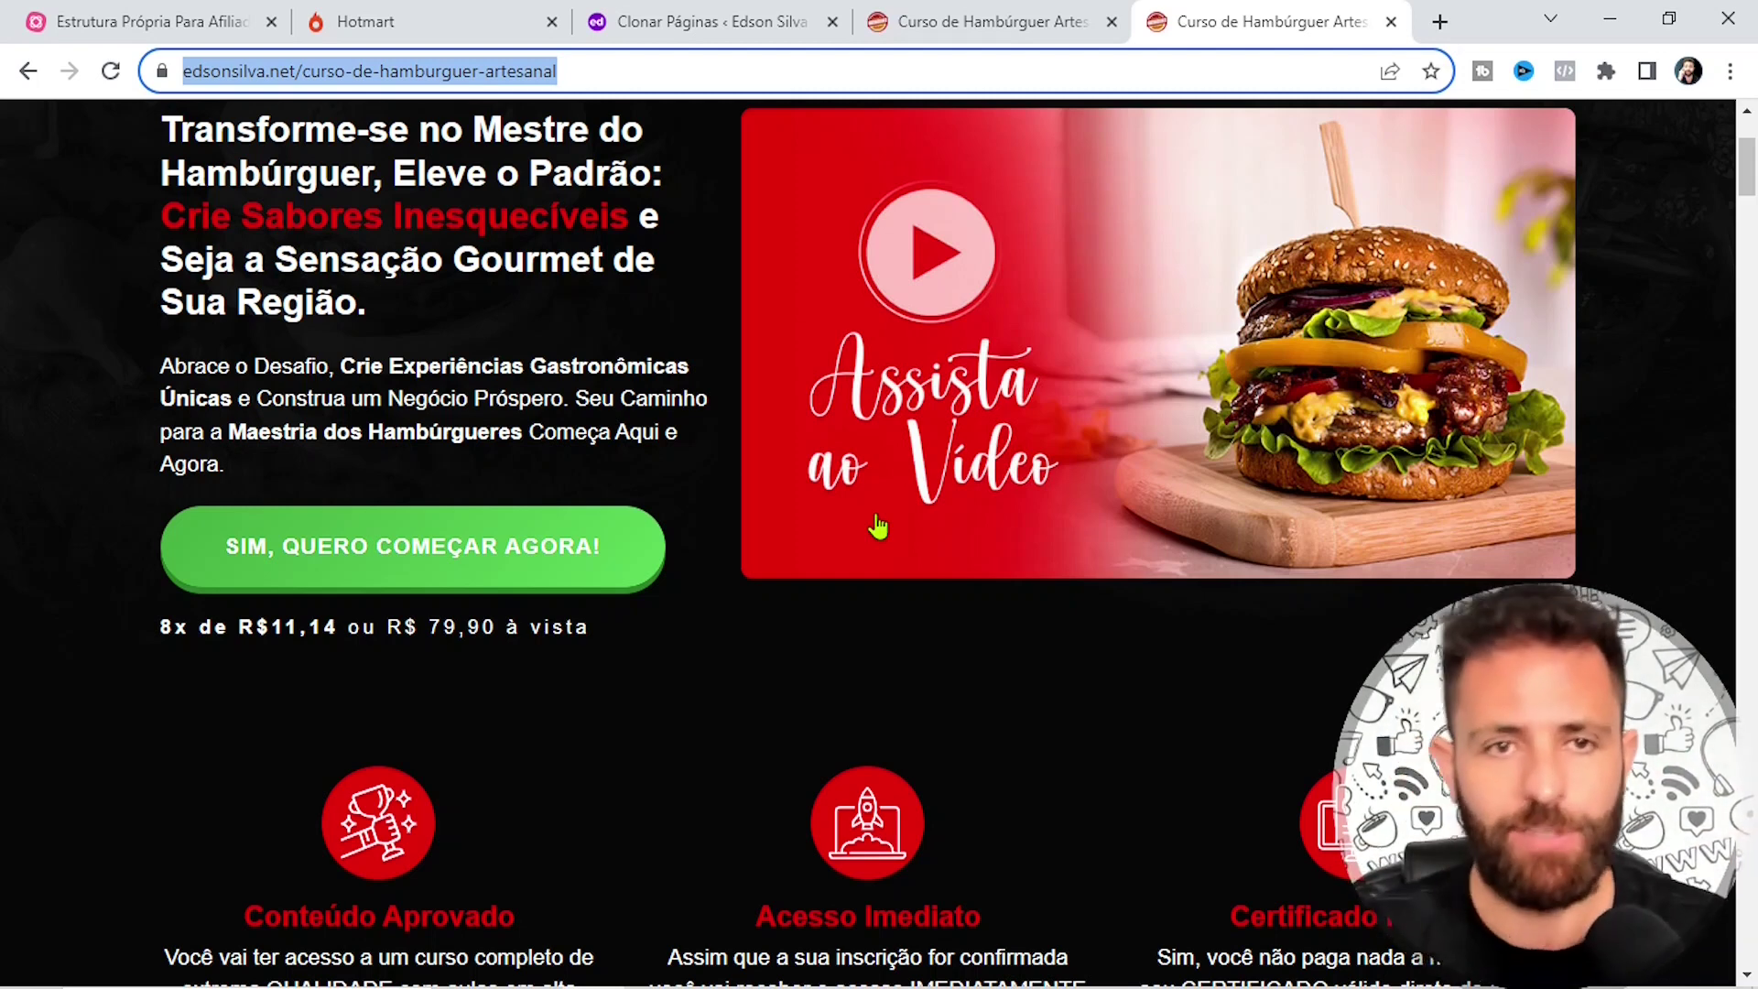
scroll(1158, 602, up, 3)
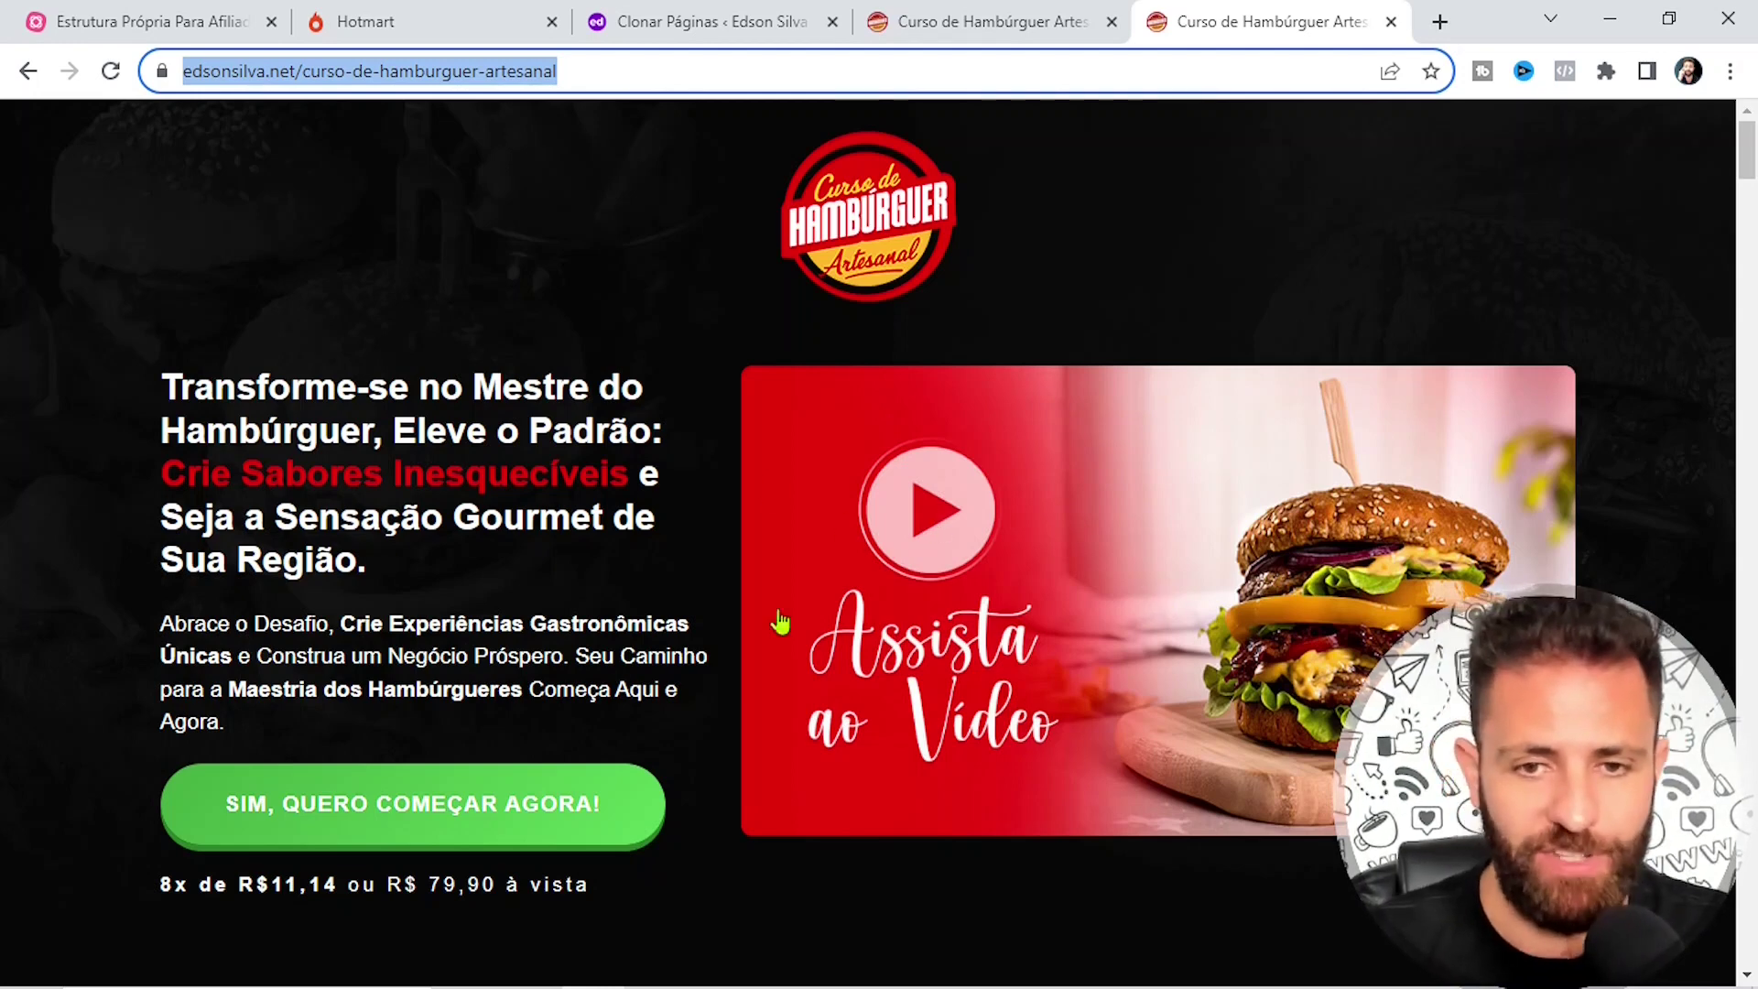
Copy the first "SIM, QUERO COMEÇAR AGORA!" button's link and paste it into Notepad with a blank line above, enlarging the text
scroll(476, 769, down, 1)
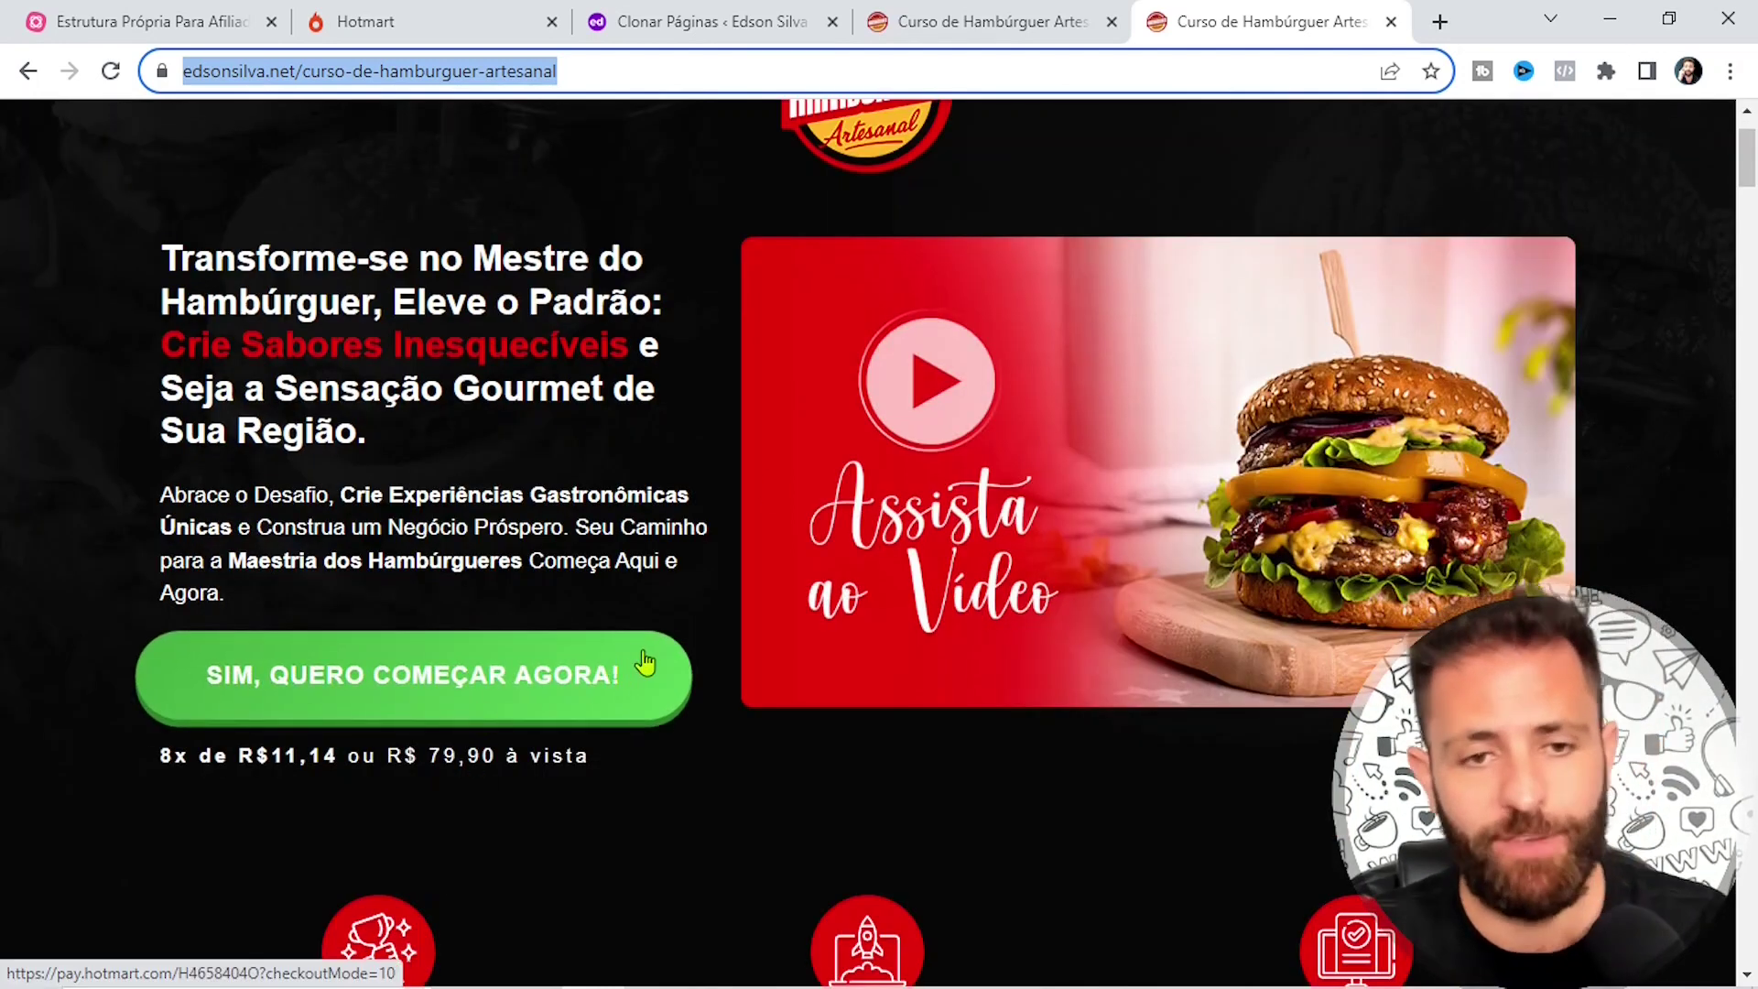
right_click(612, 682)
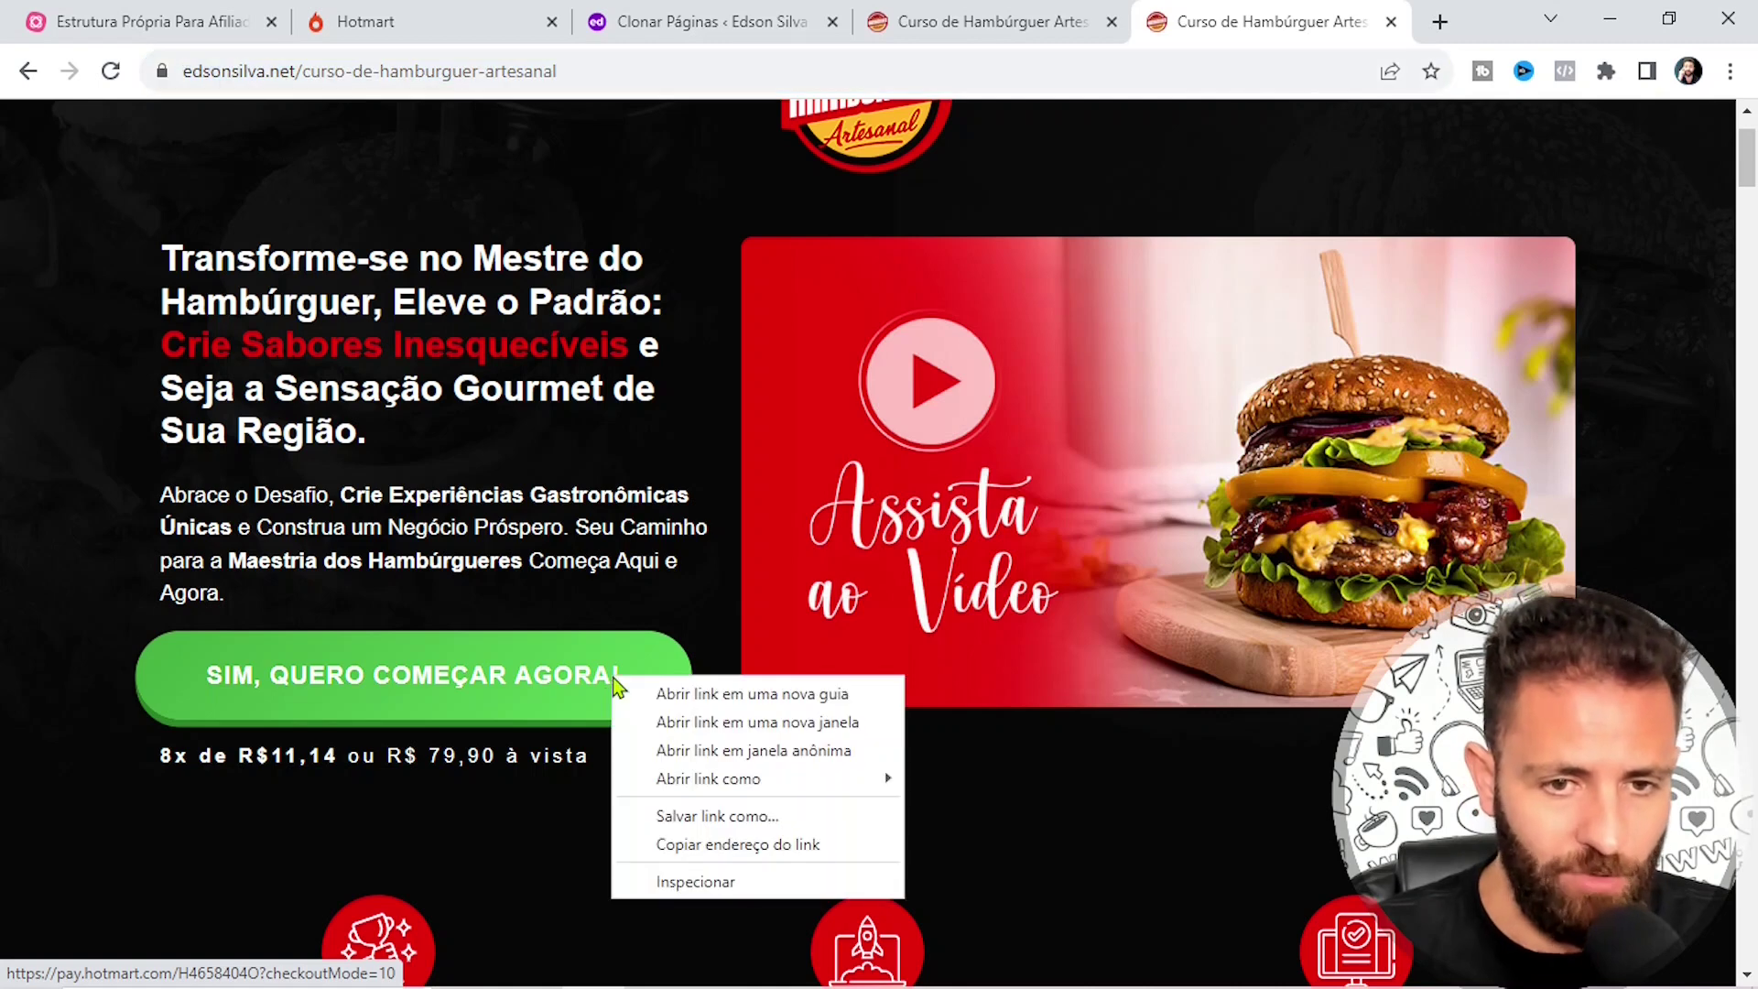
click(733, 847)
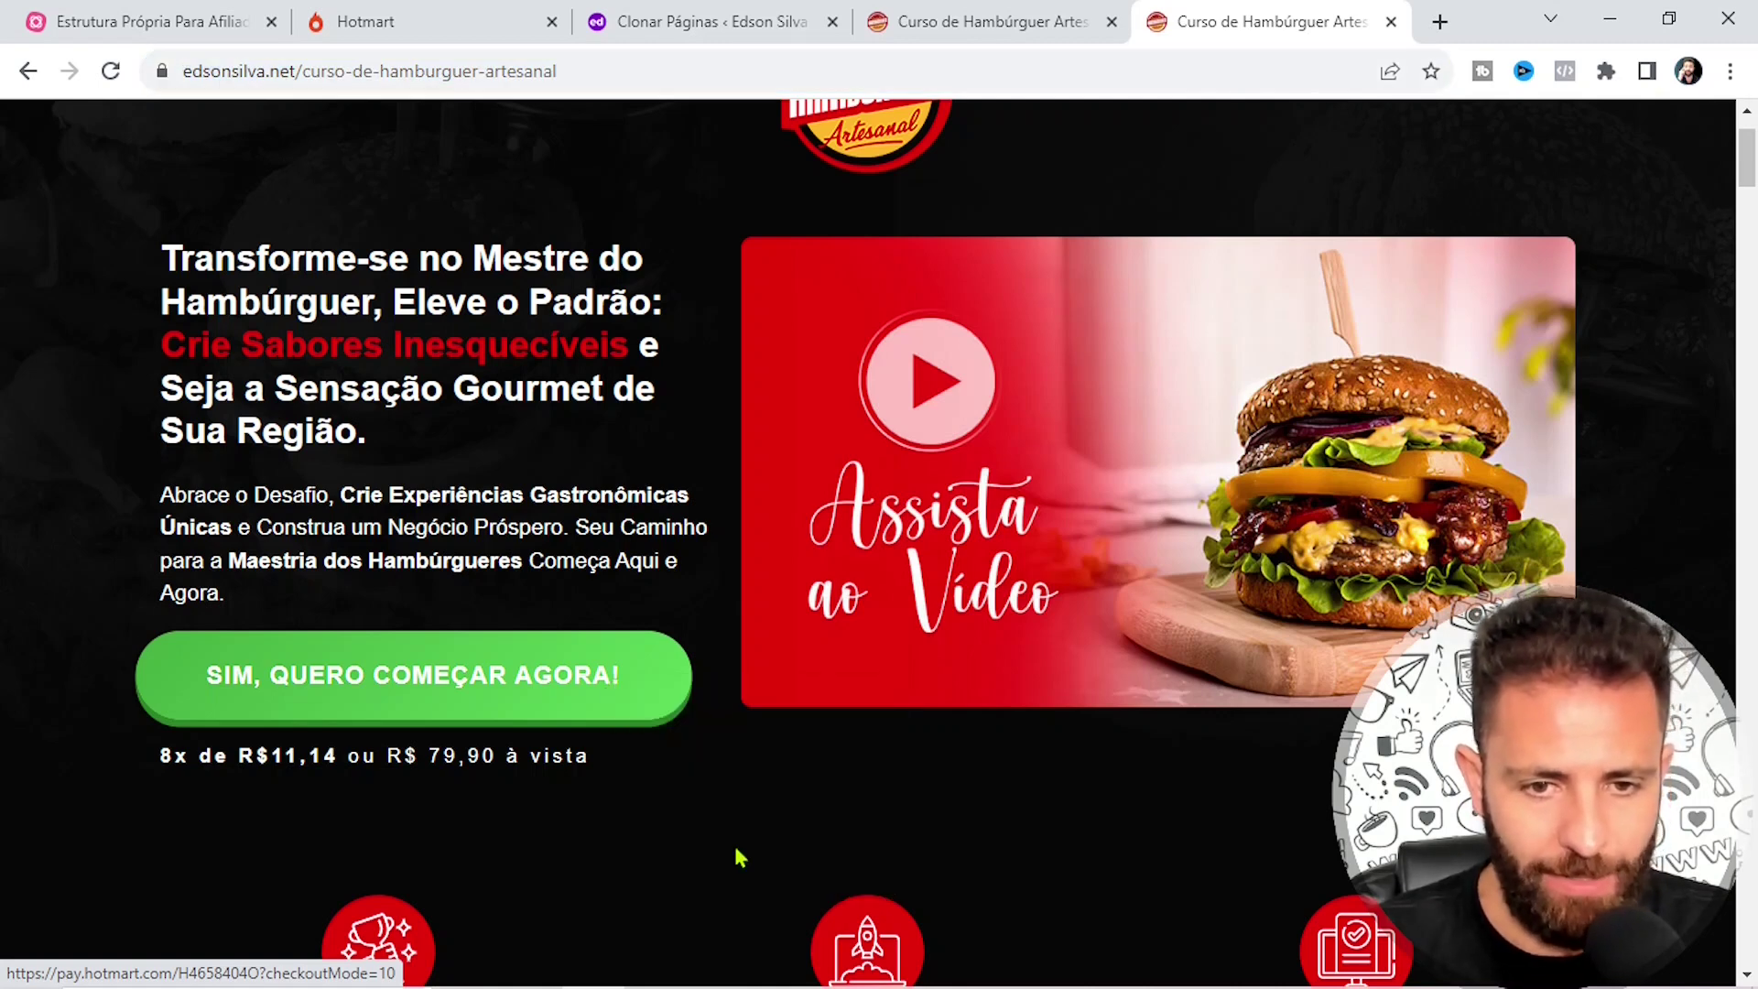
click(722, 963)
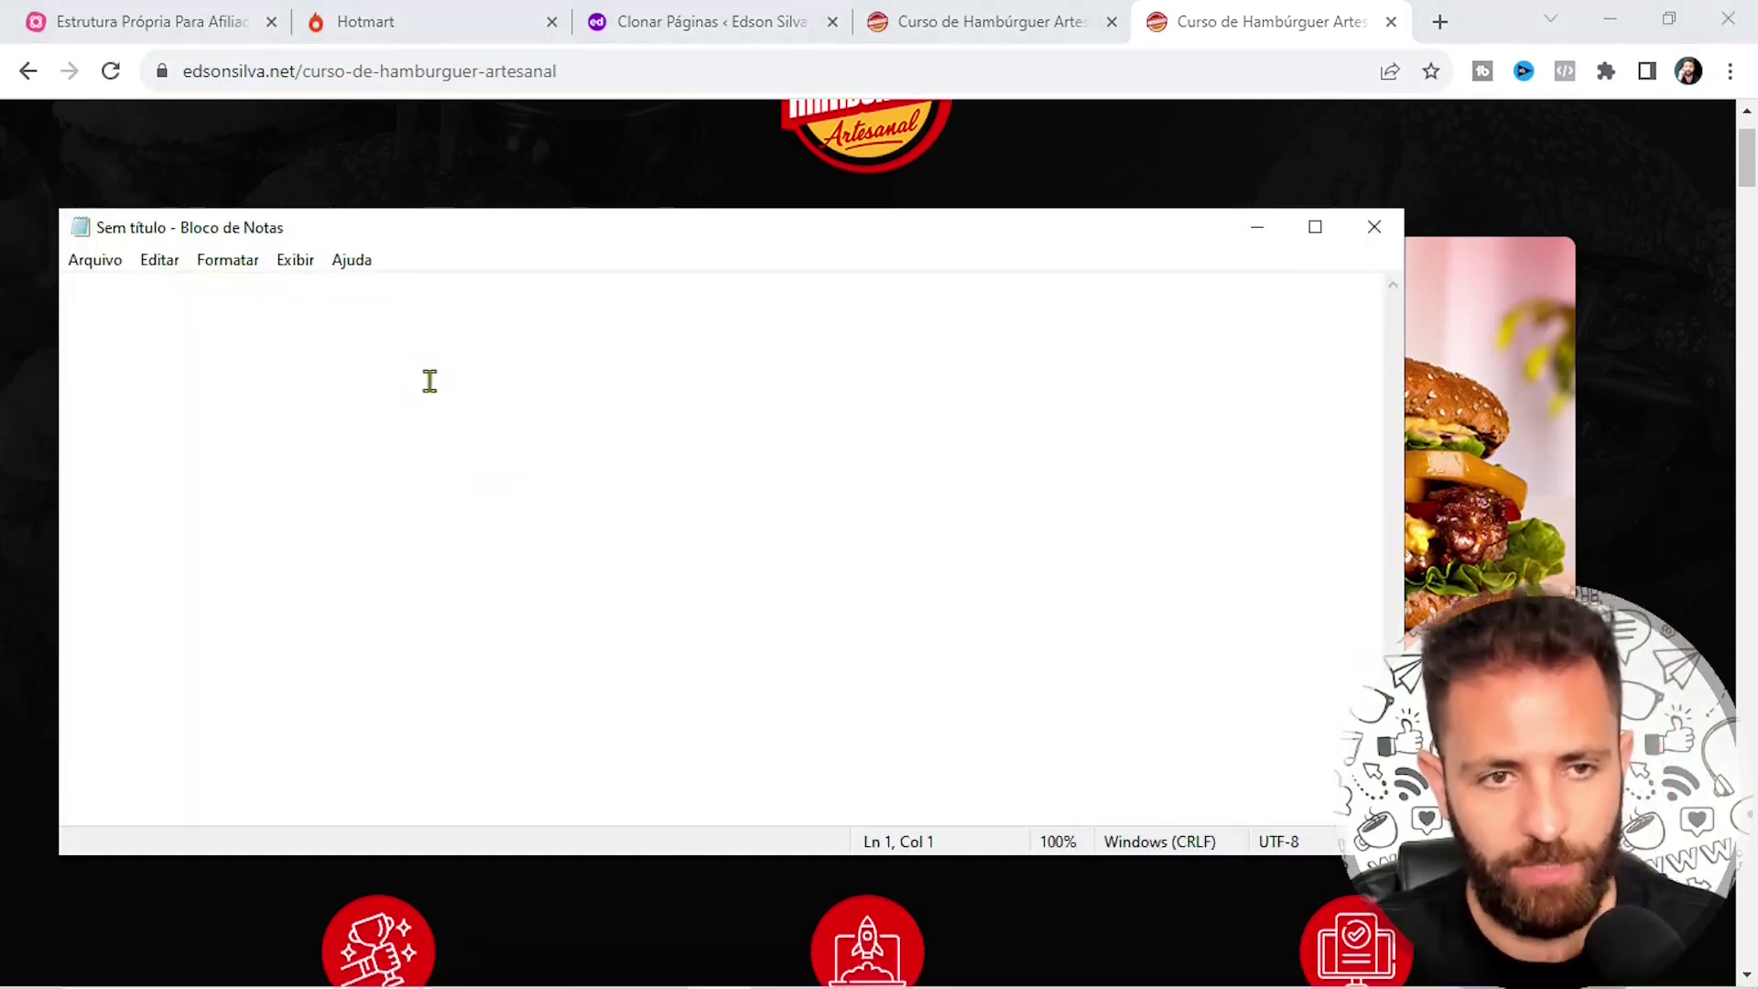
text(https://pay.hotmart.com/H46584040?checkoutMode=10)
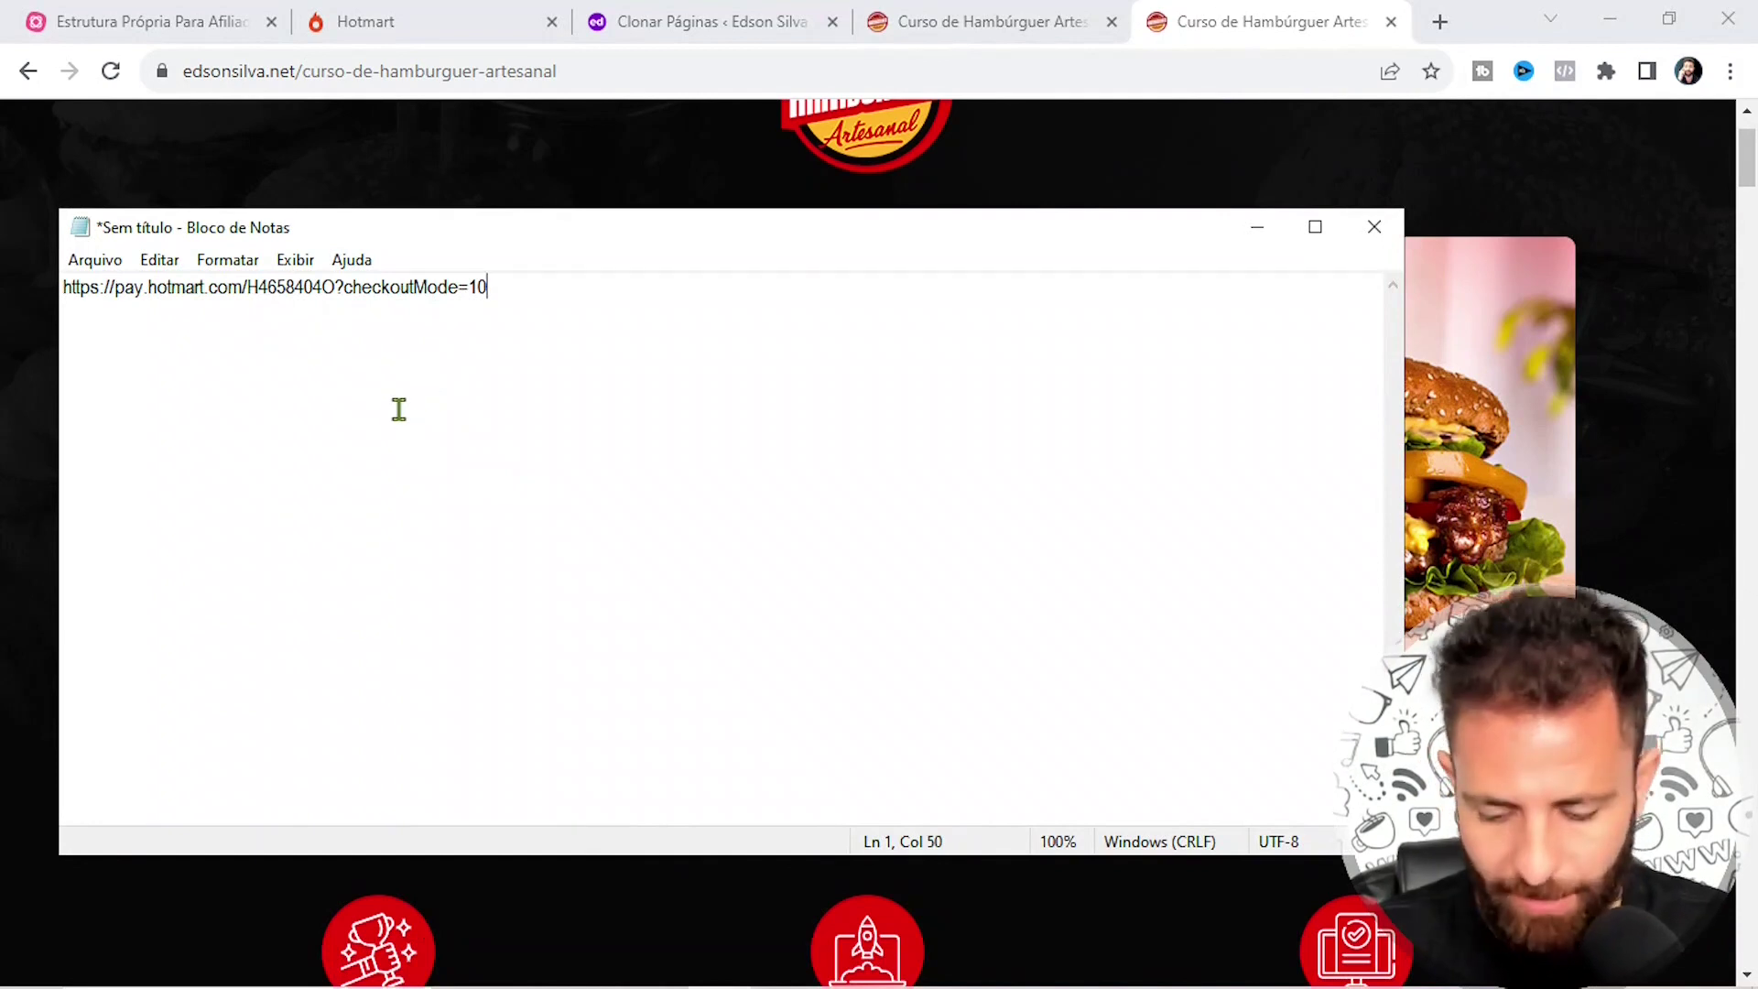
ctrl+scroll(502, 427, up, 6)
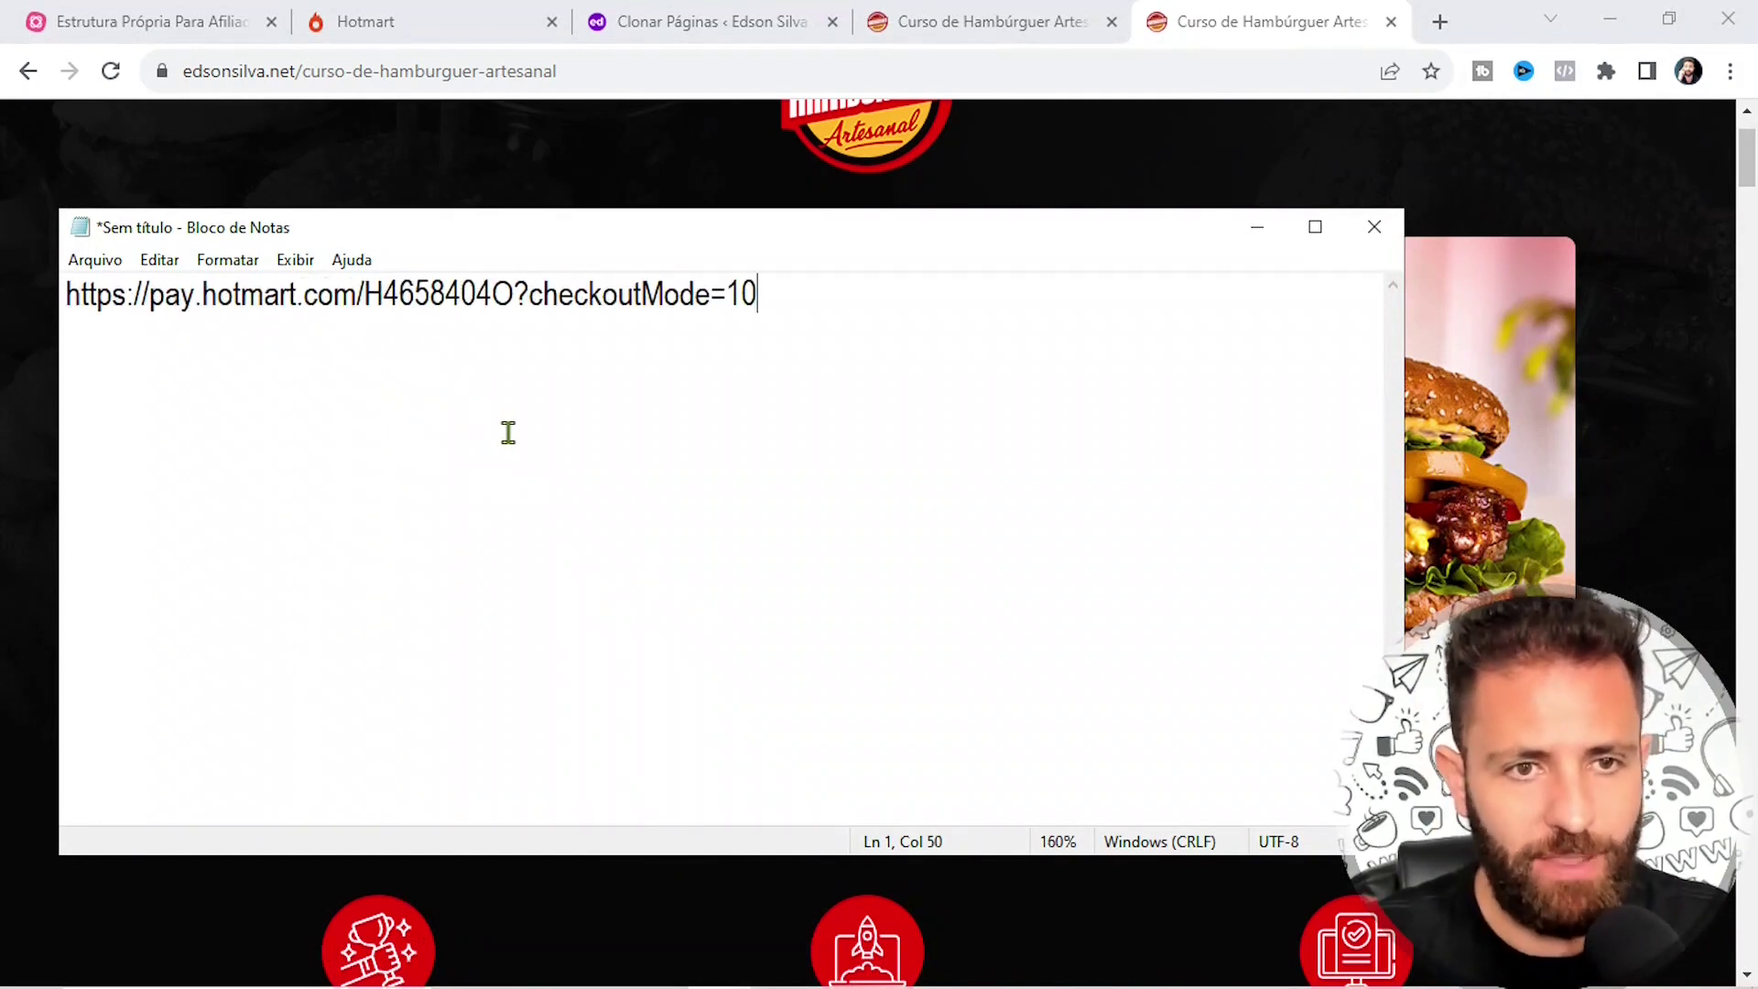
key(Return)
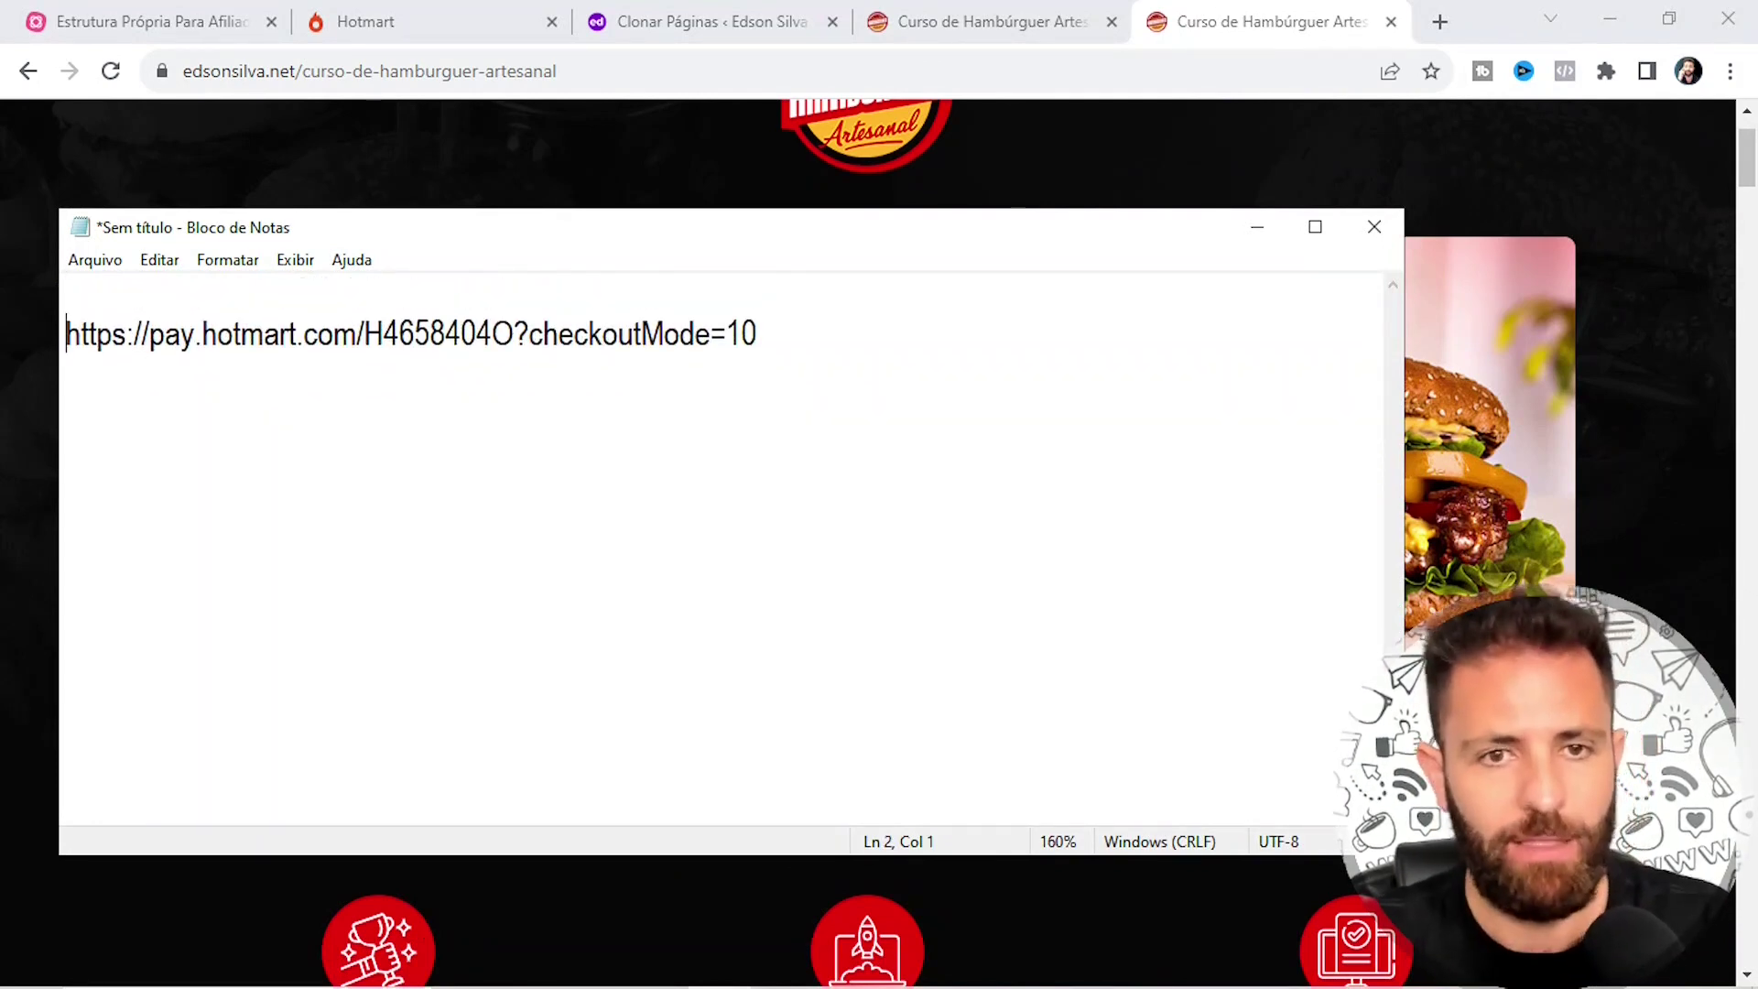
Copy the link of the cloned page's button below the "BÁSICO AO AVANÇADO" section and paste it on a new line in Notepad
click(1003, 25)
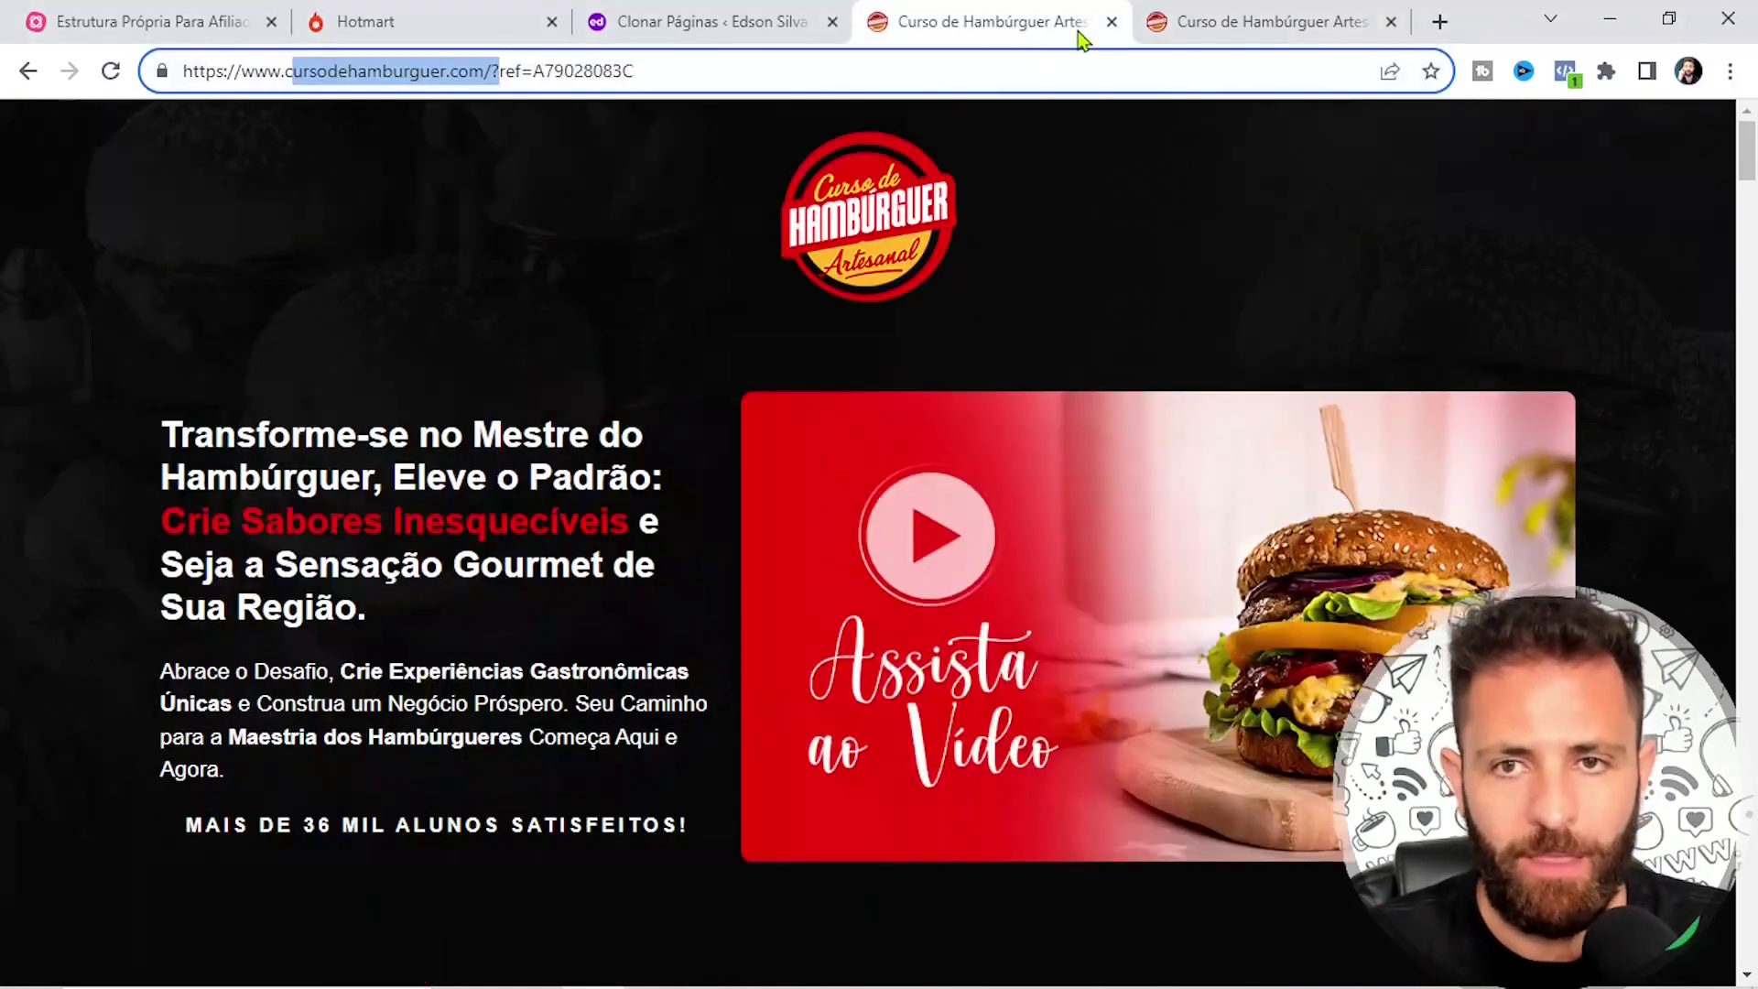
click(1259, 35)
scroll(674, 497, down, 15)
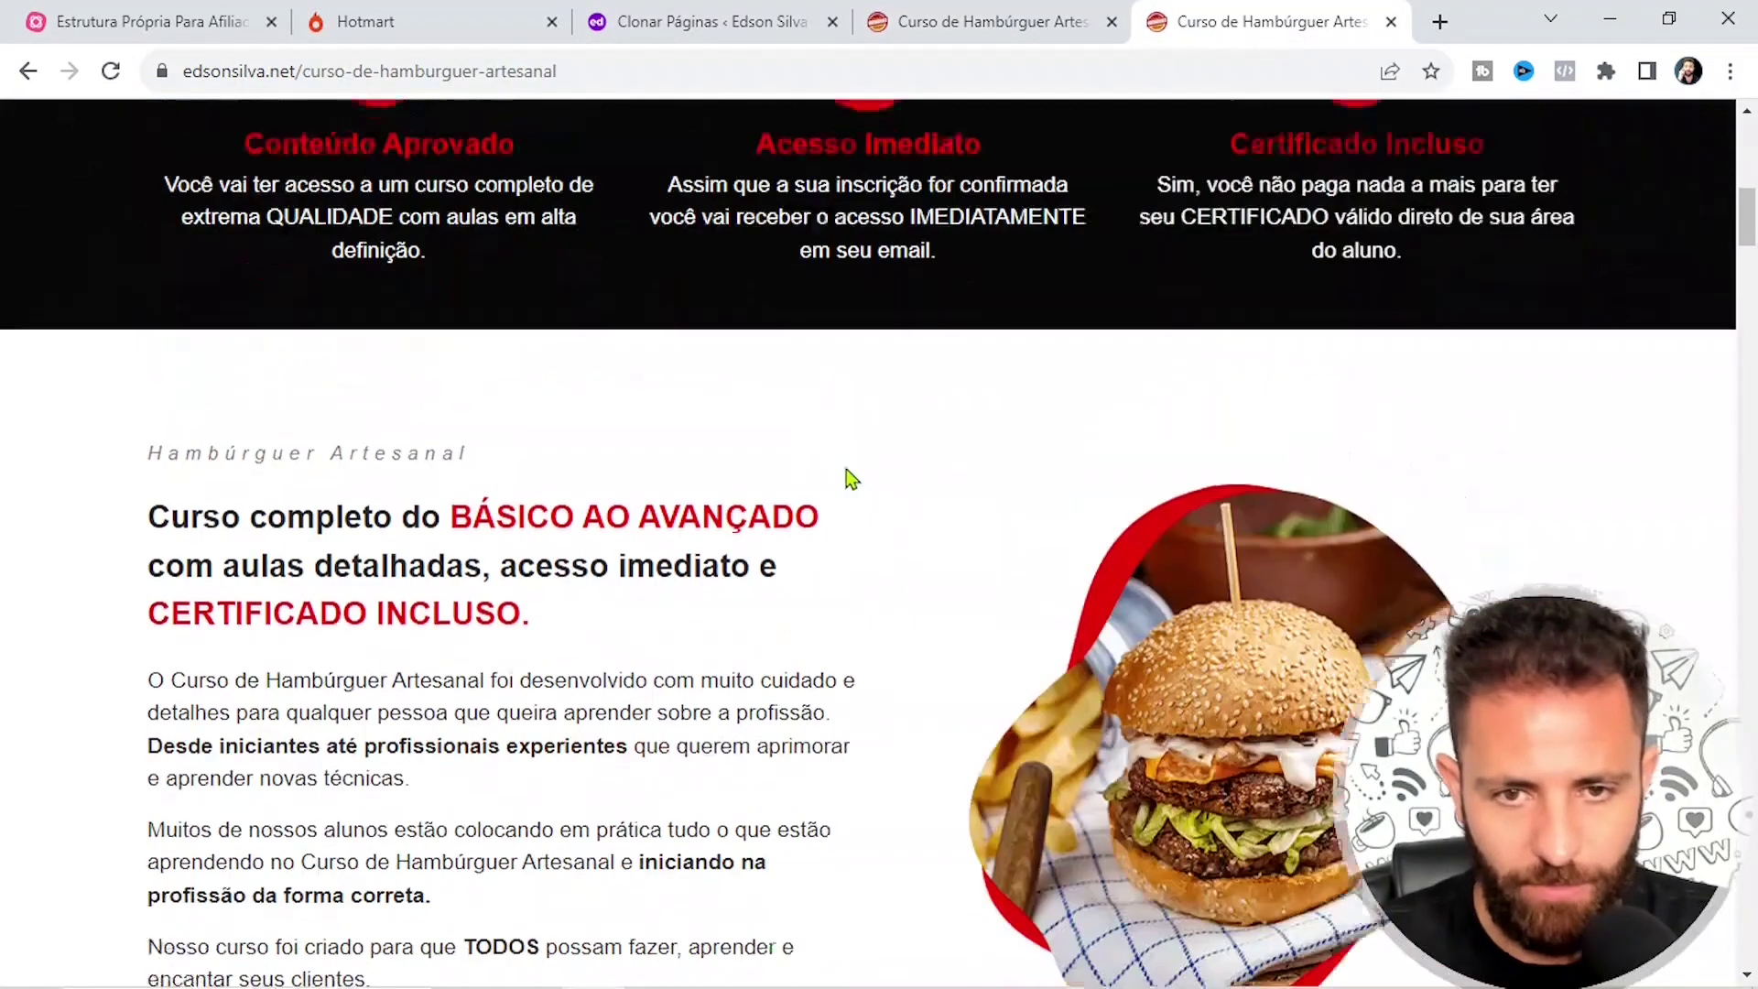
scroll(1065, 486, down, 1)
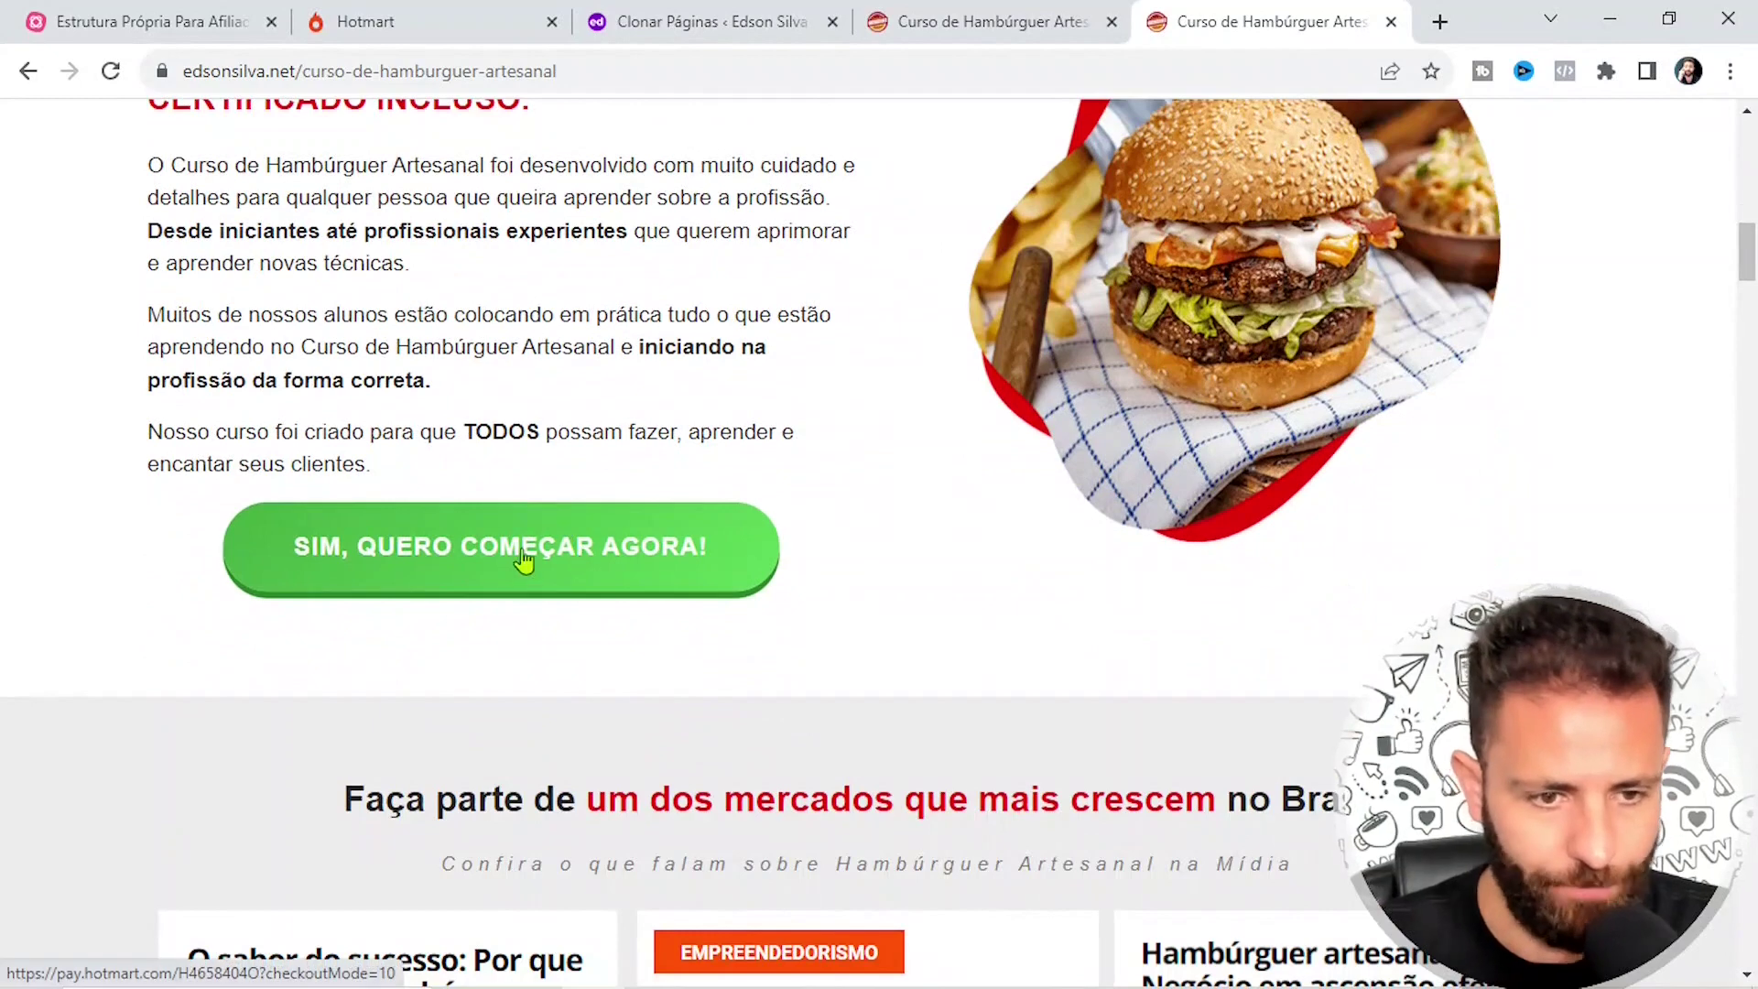
right_click(586, 557)
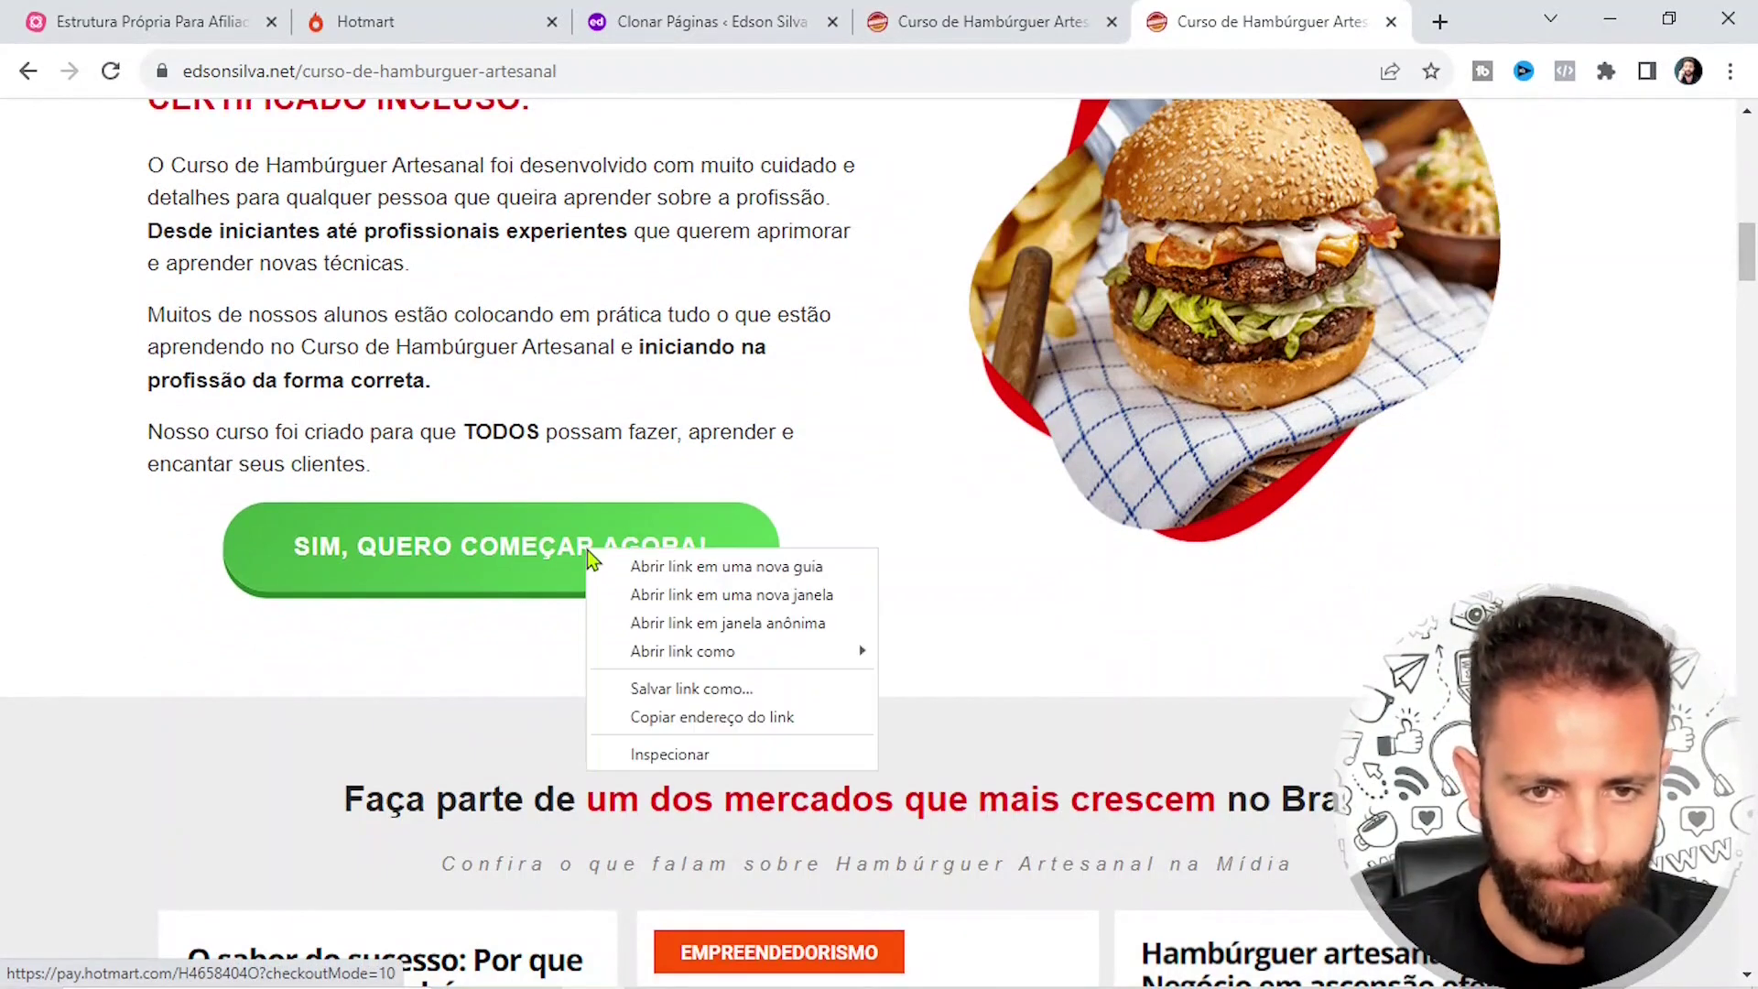
click(721, 716)
click(720, 976)
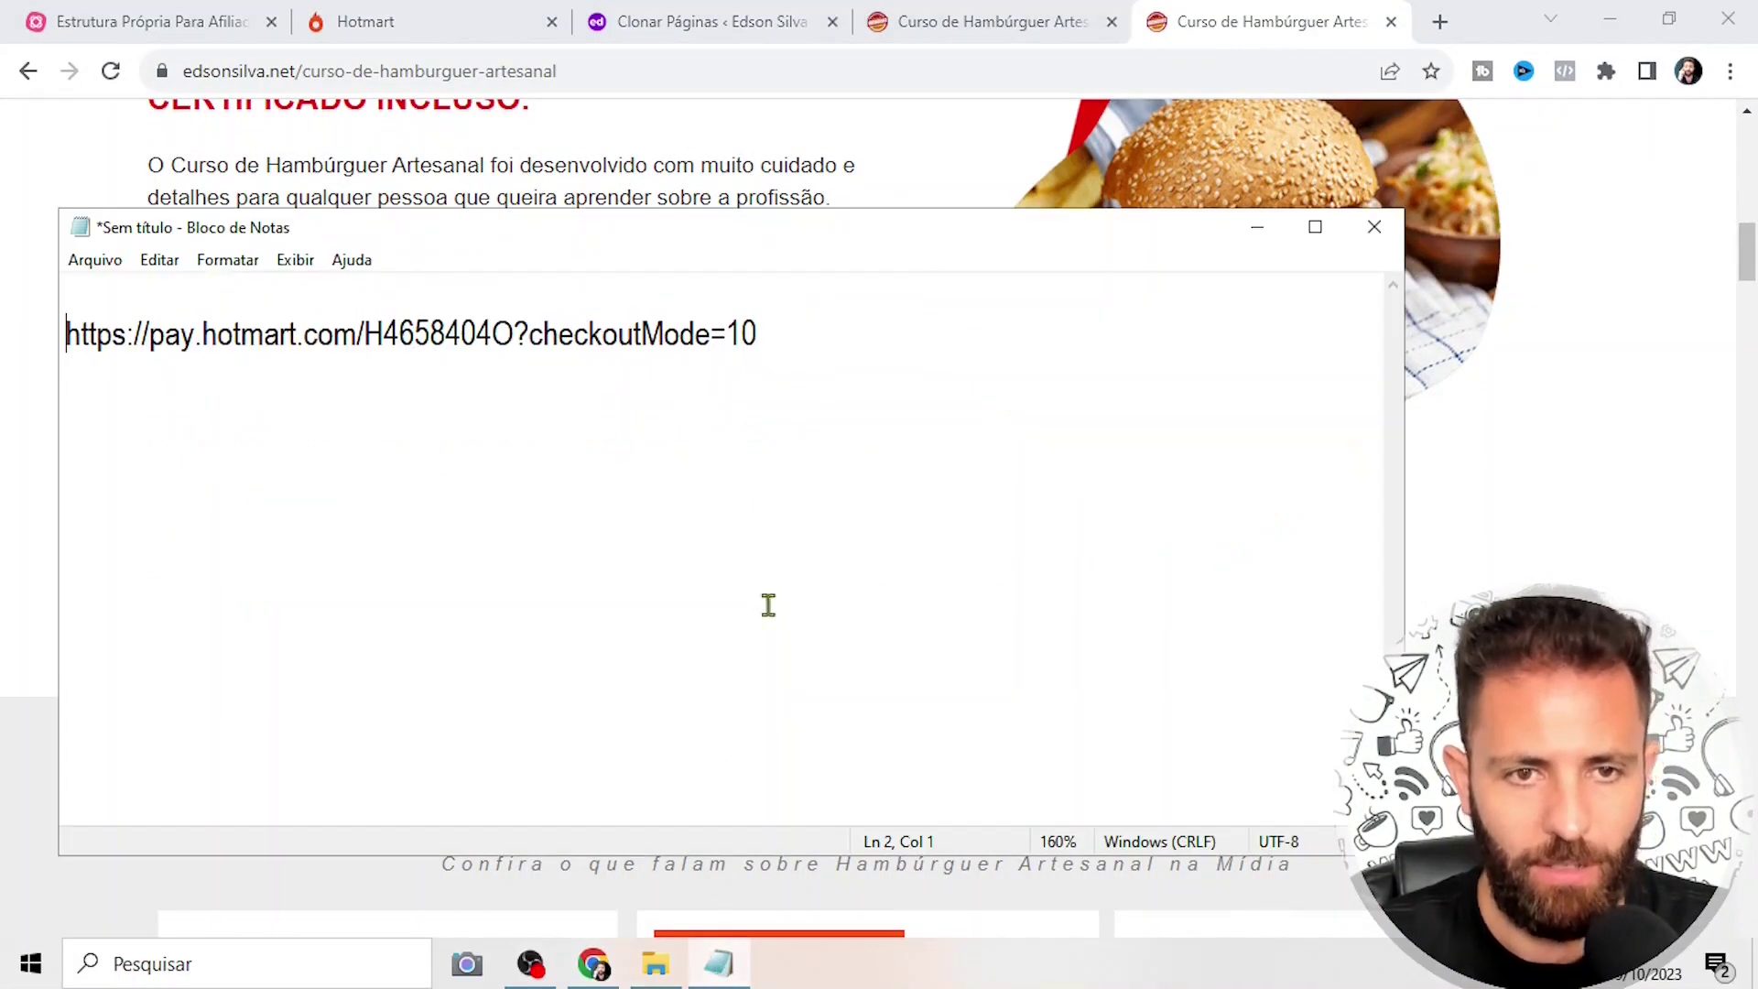
text(https://pay.hotmart.com/H4658404O?checkoutMode=10)
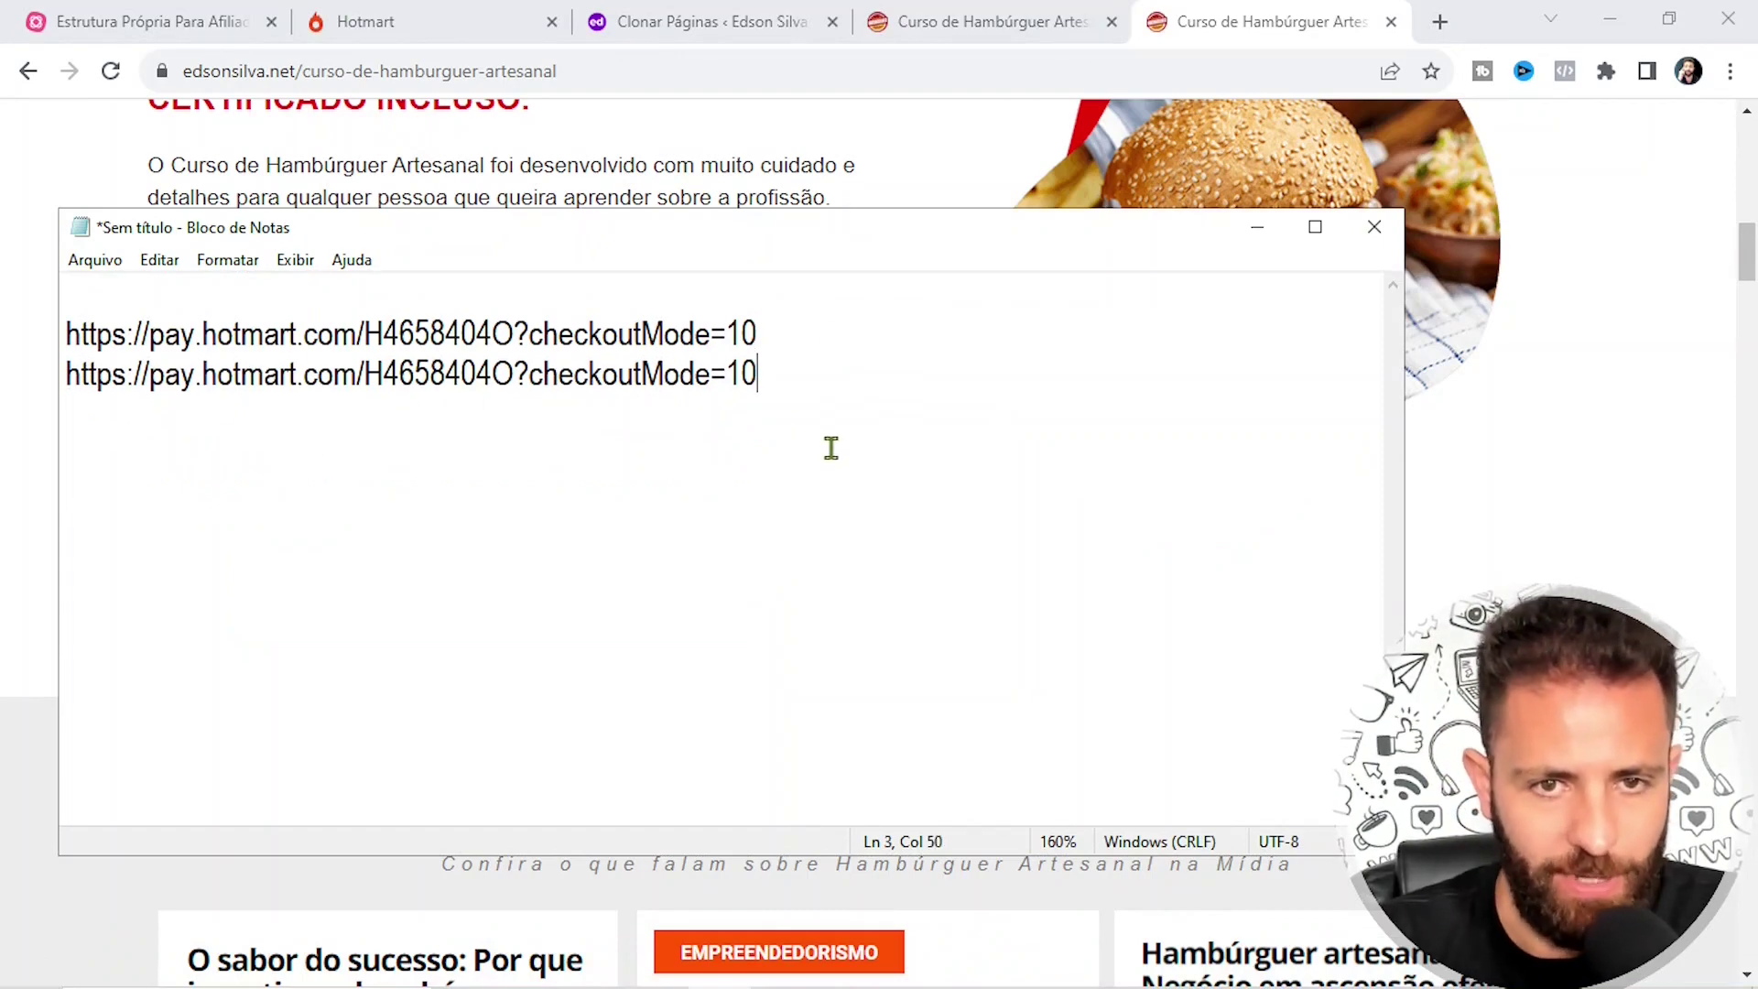
Copy the link of the cloned page's button under "E MUITO, MUITO MAIS!" and paste it on a new line in Notepad
click(1233, 128)
scroll(1099, 458, down, 15)
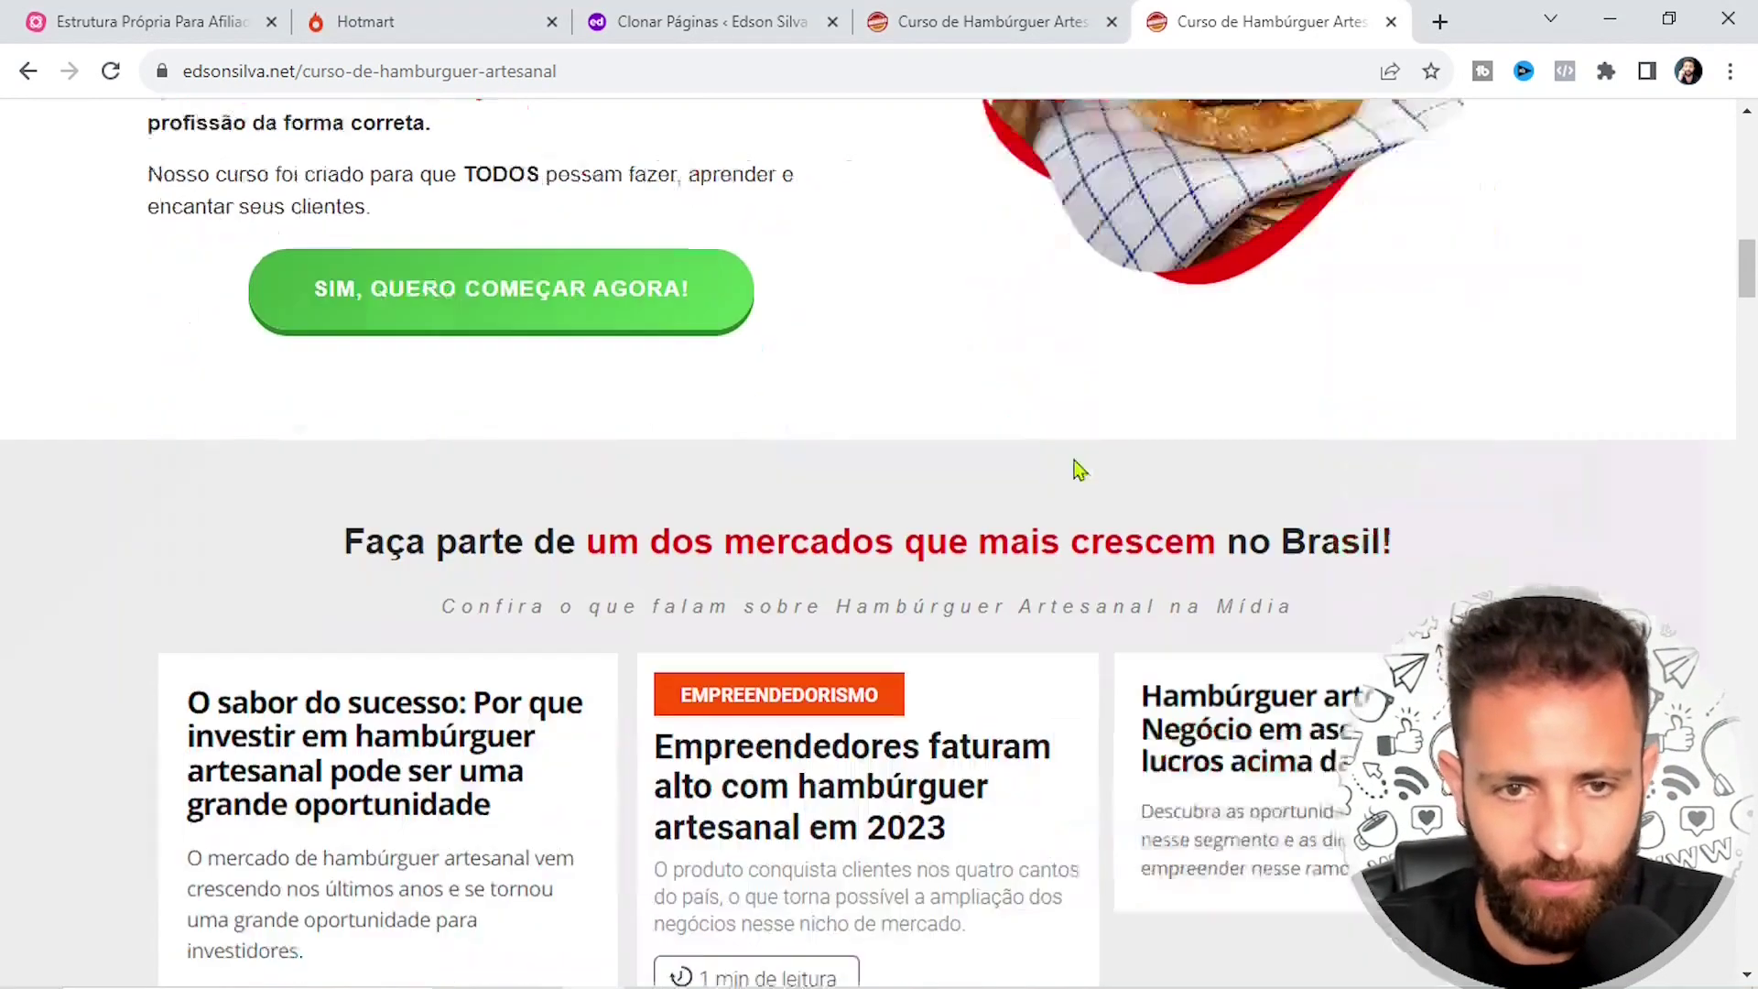
scroll(1236, 444, down, 20)
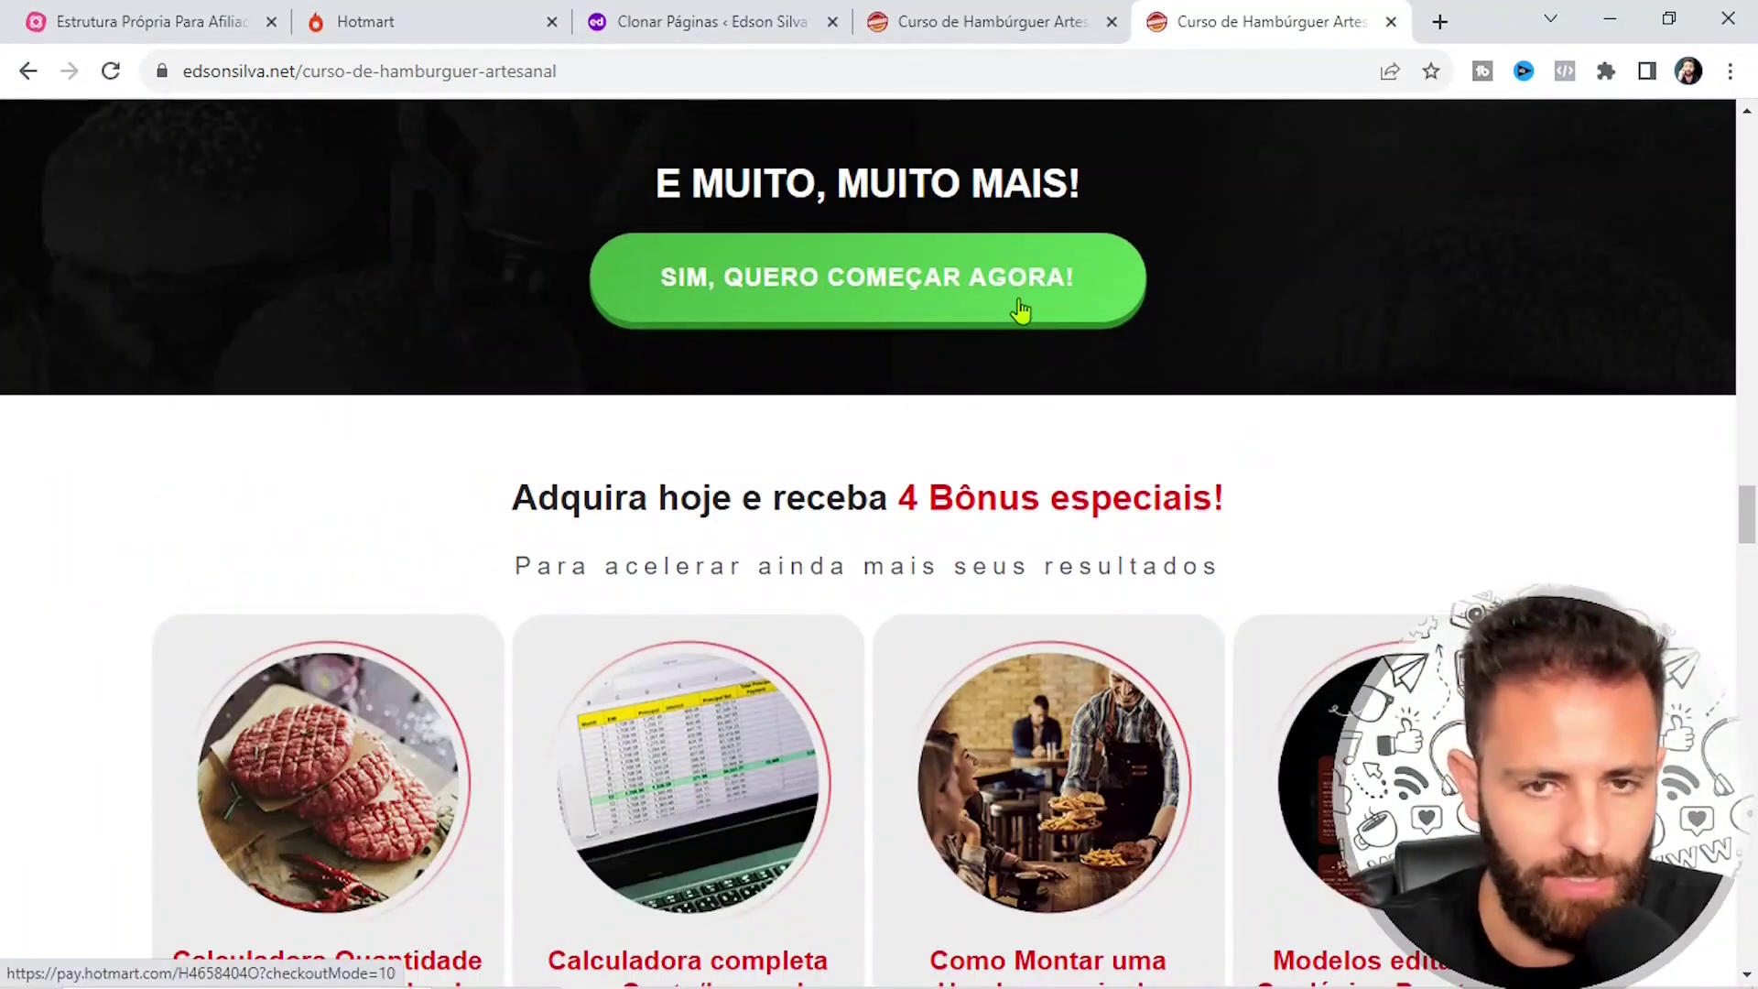
right_click(904, 291)
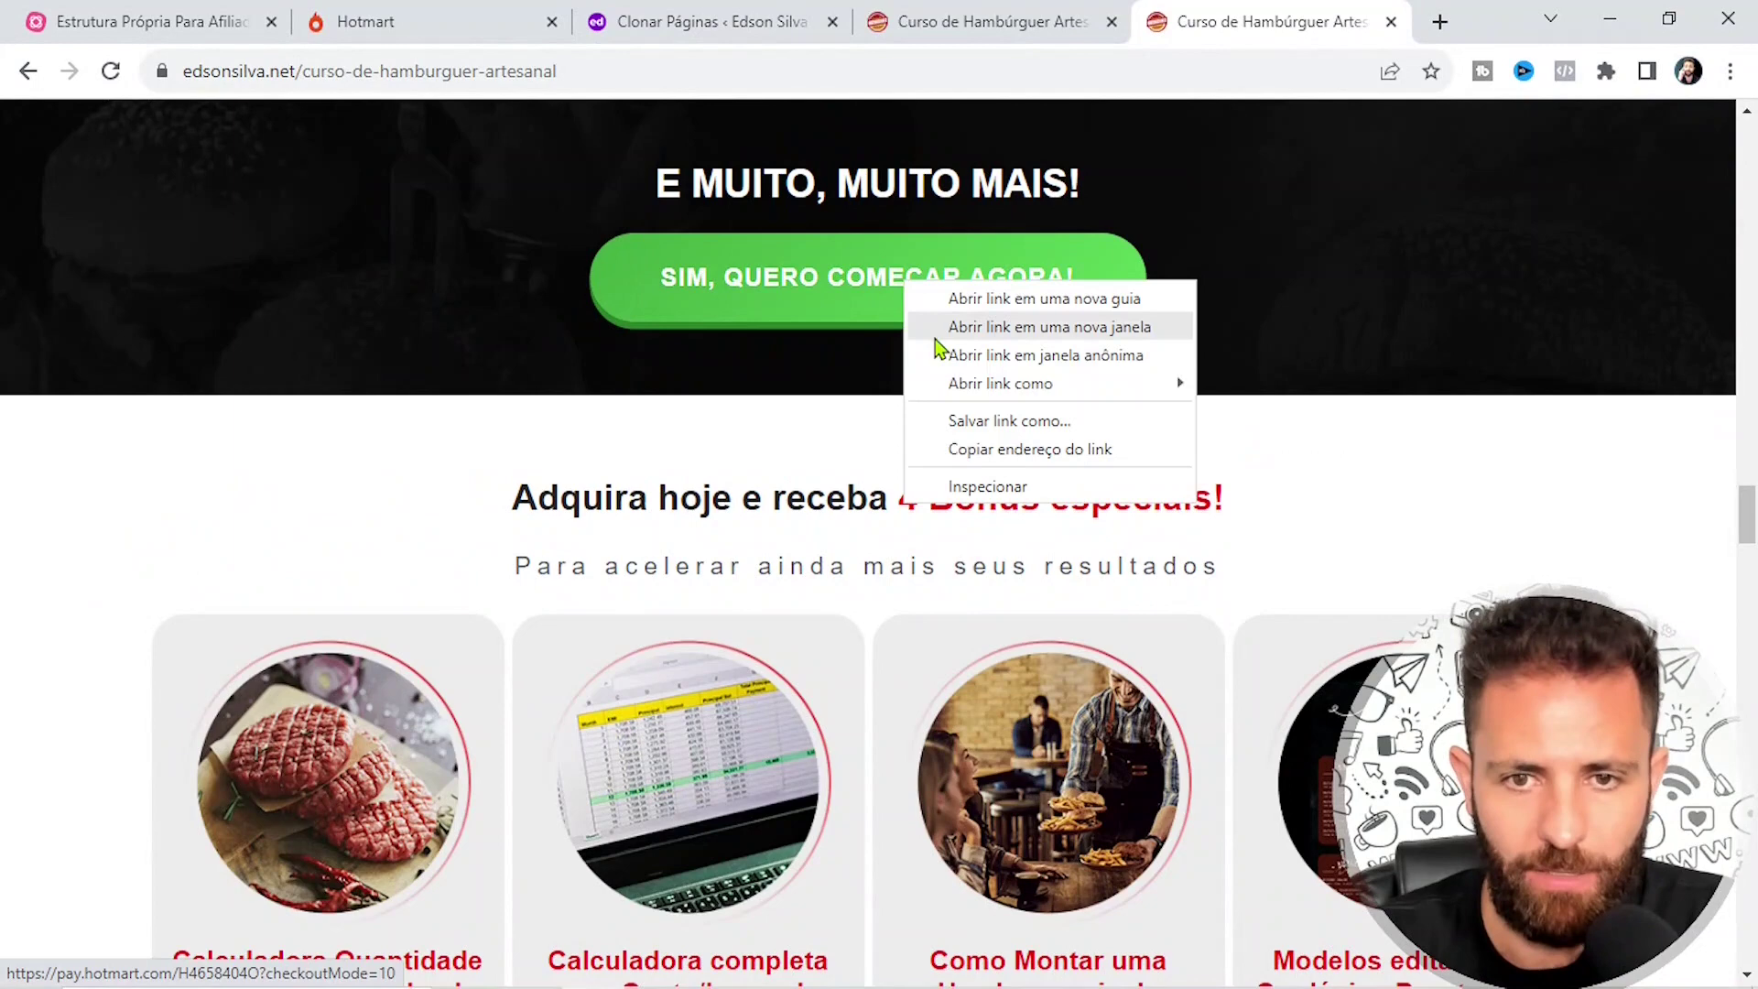
click(1003, 450)
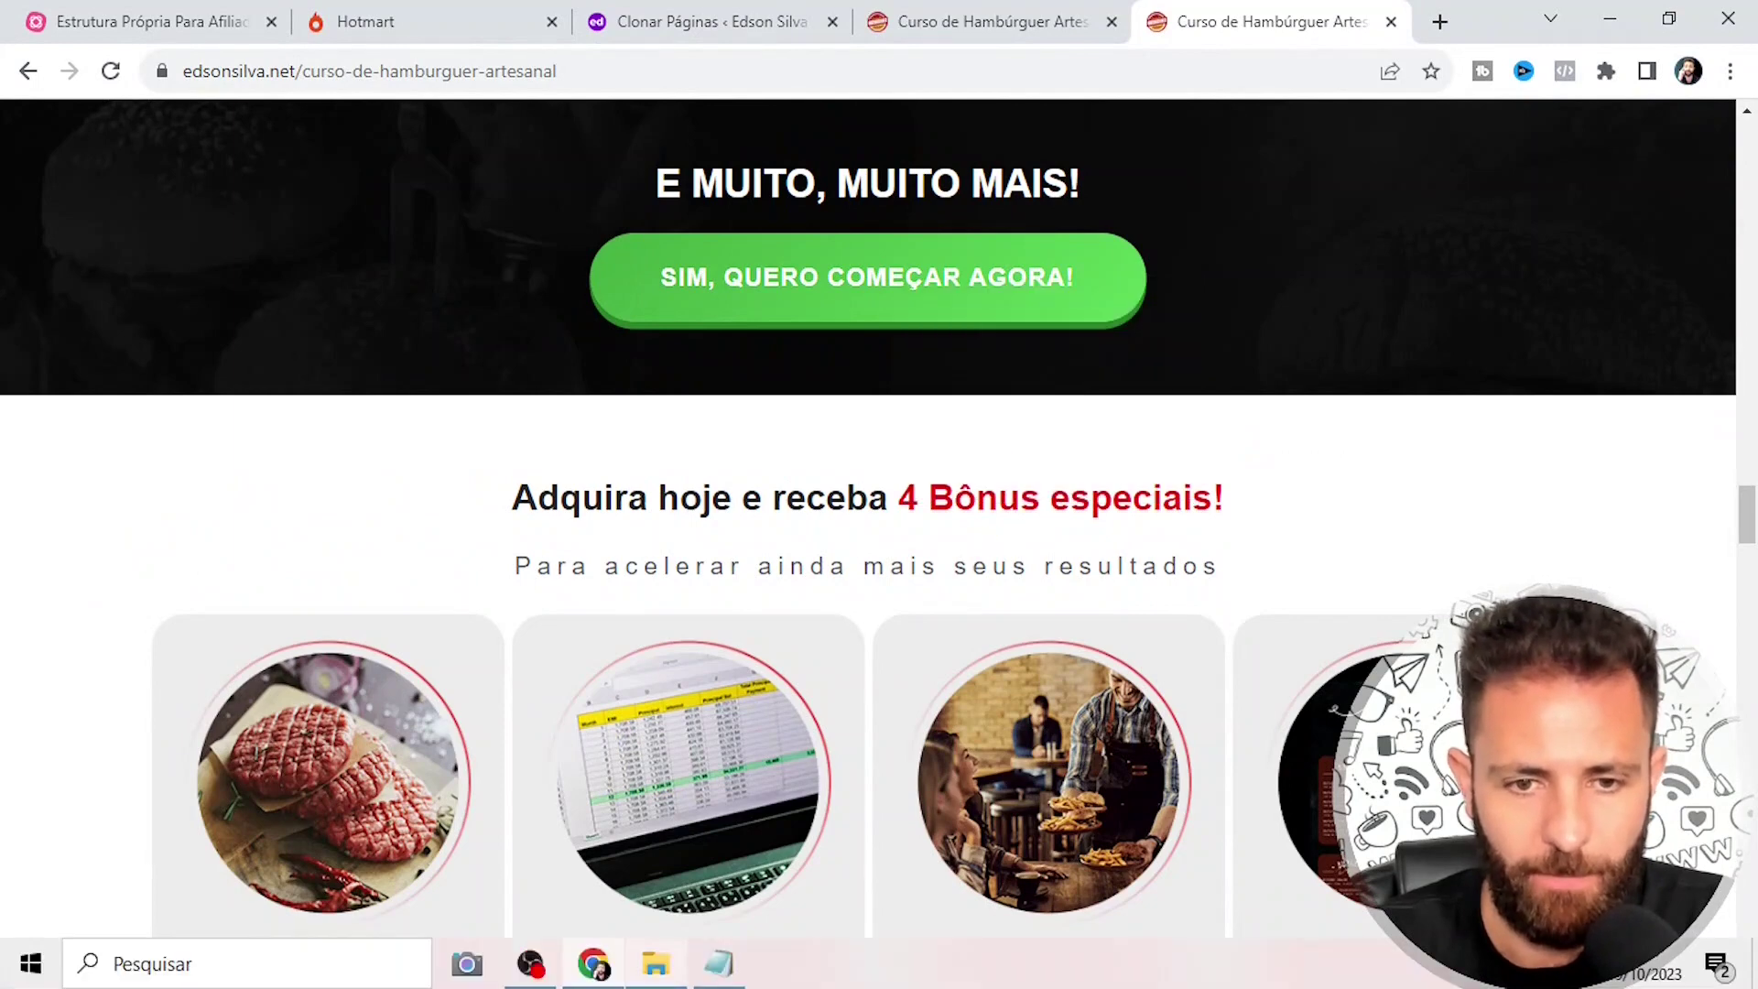
click(719, 963)
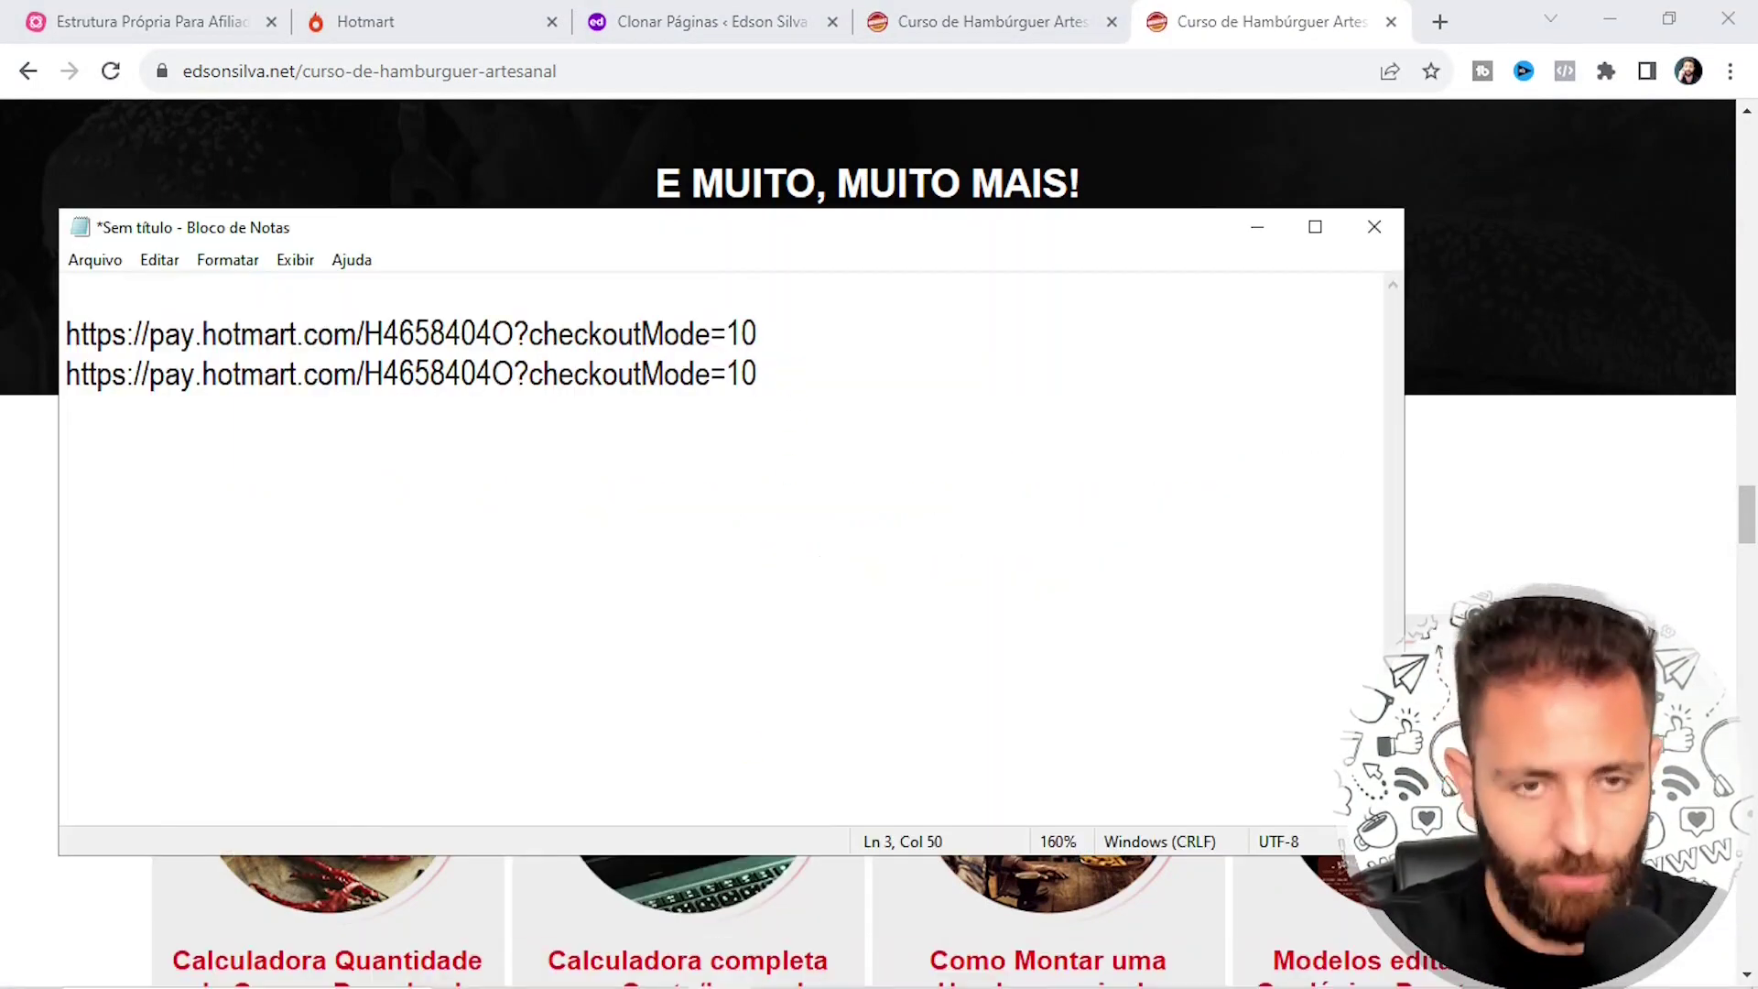
key(Return)
text(https://pay.hotmart.com/H4658404O?checkoutMode=10)
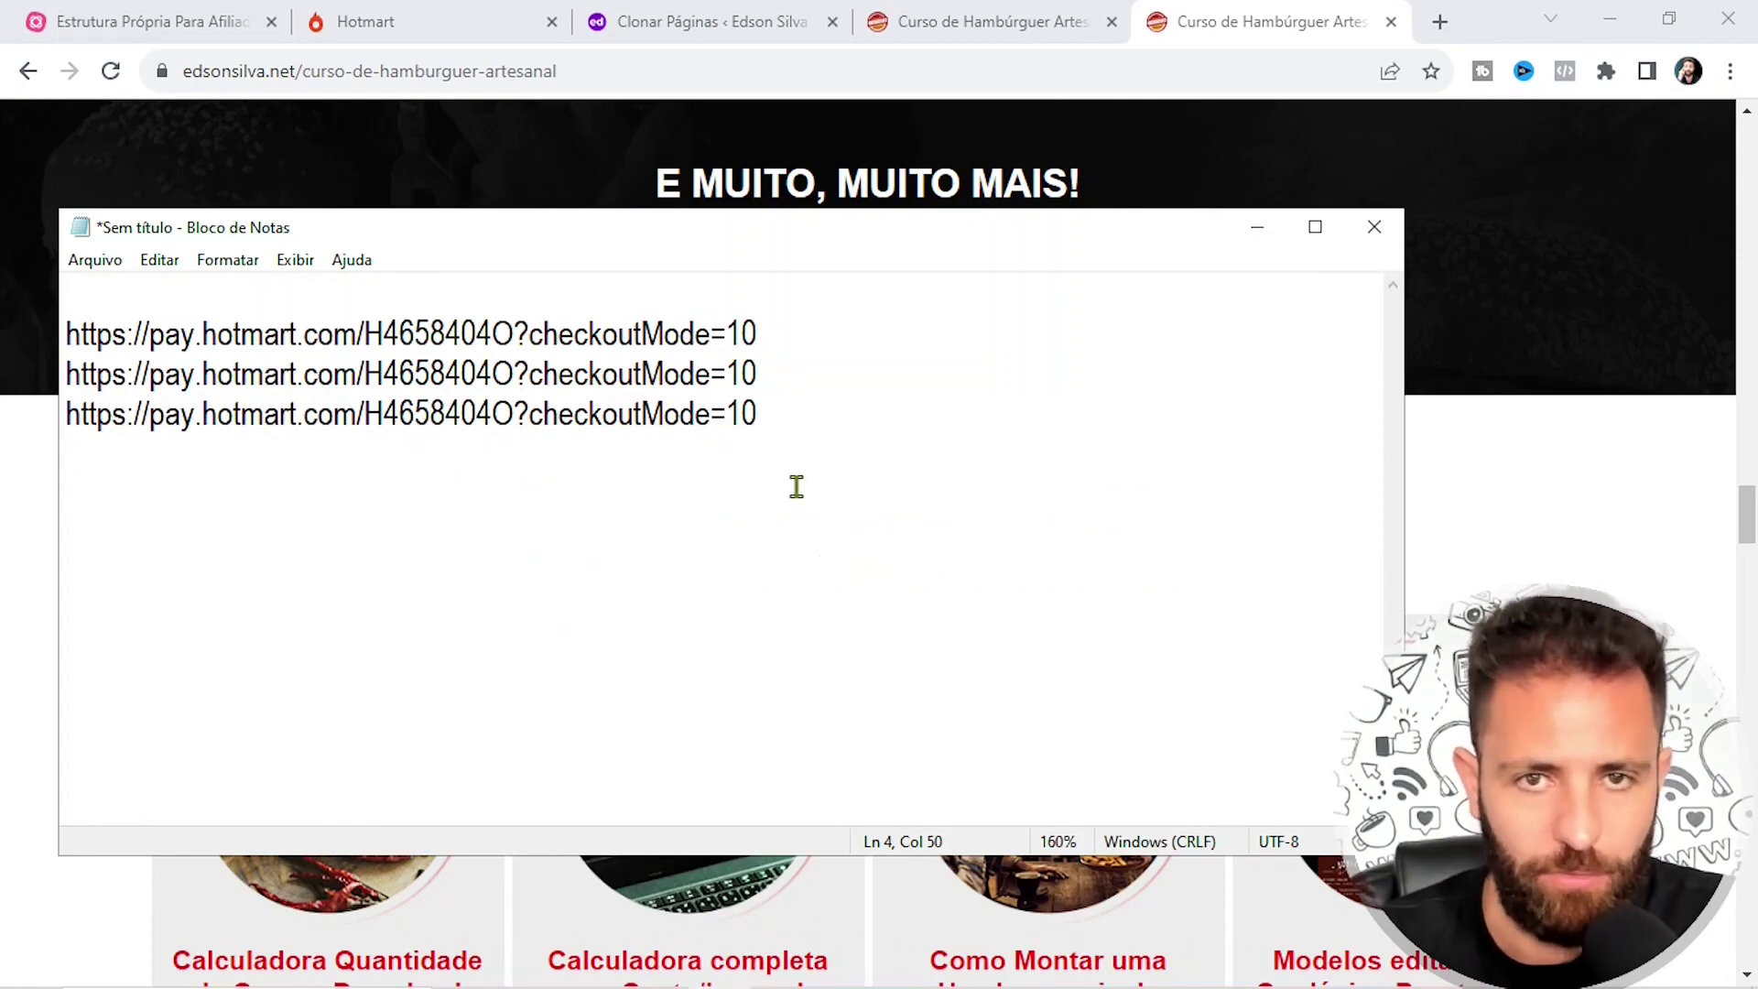
Copy the link of the button in the student community section, above the certificate section, and paste it on a new line in Notepad
click(1456, 200)
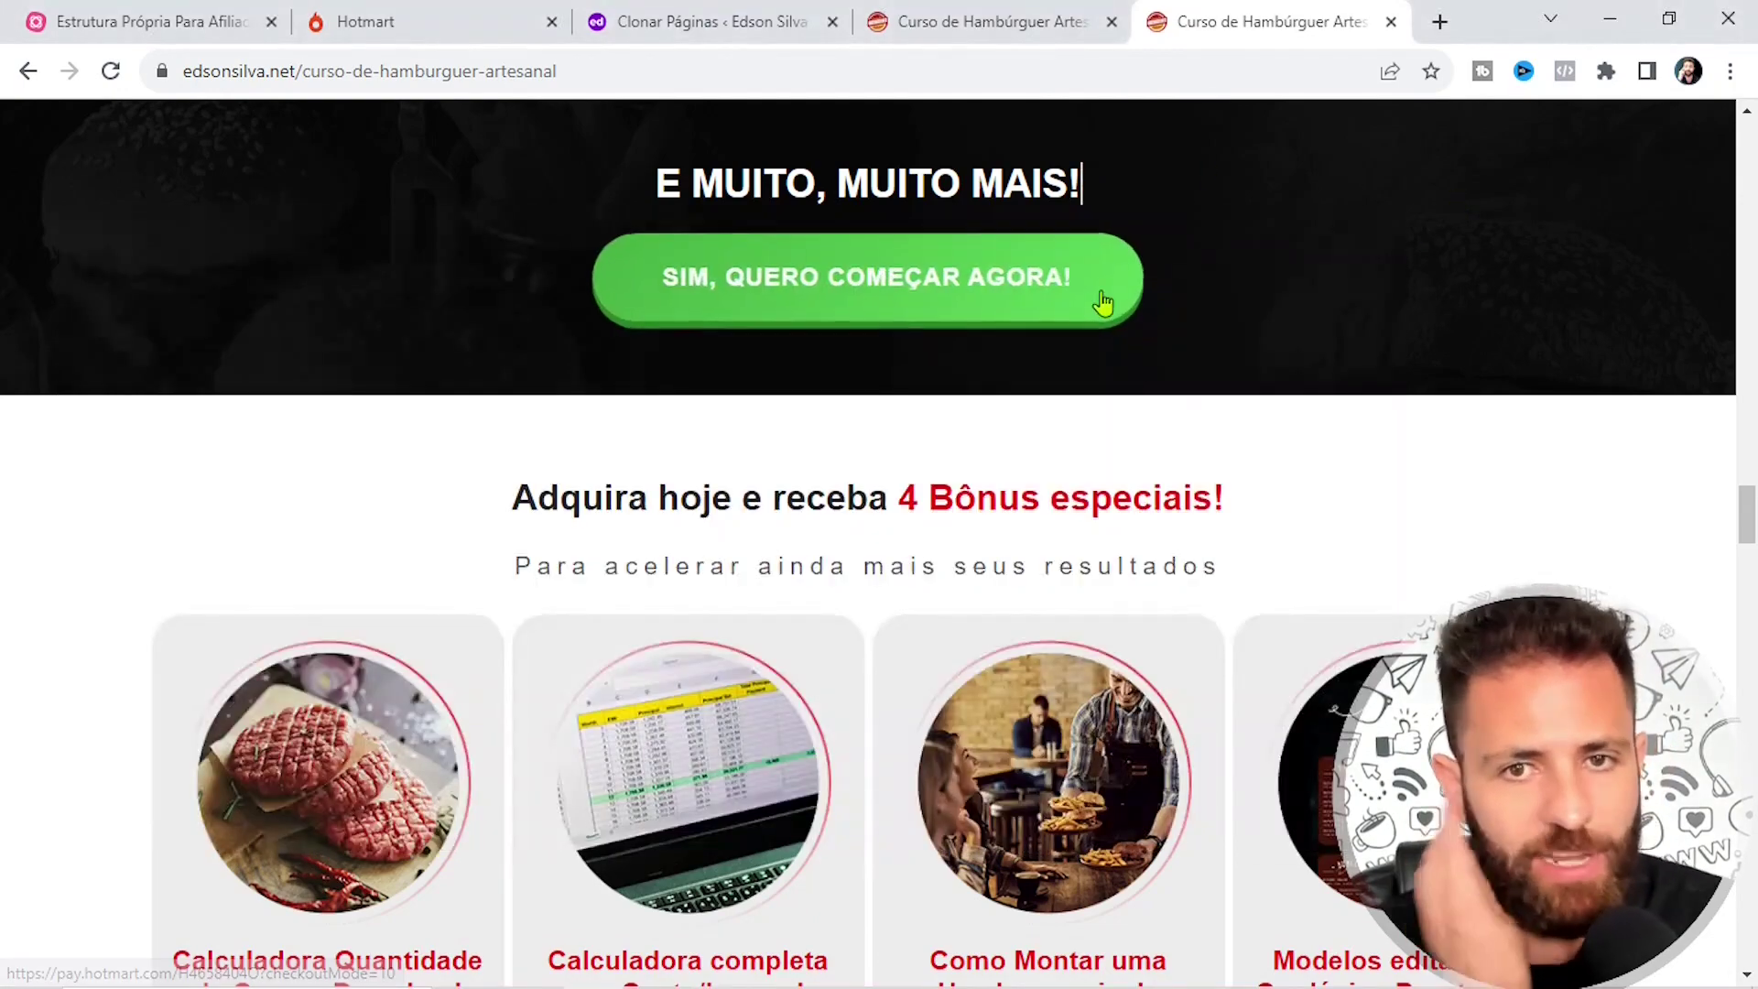
scroll(1083, 314, down, 20)
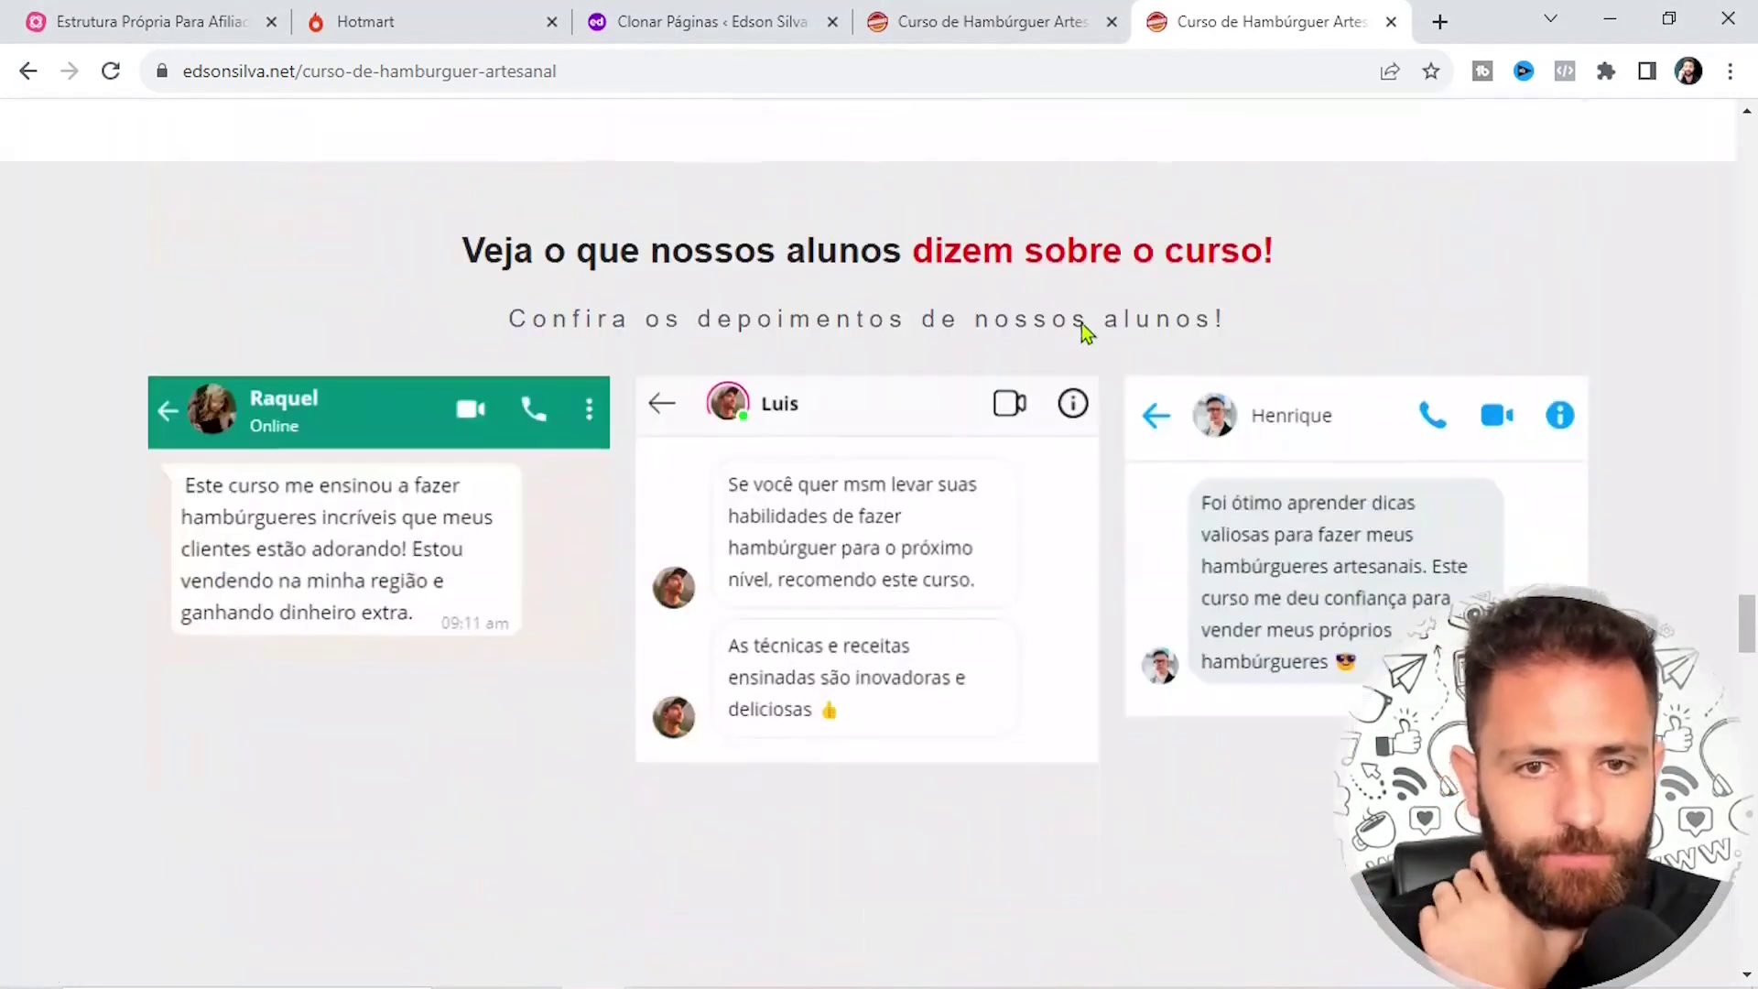
scroll(1082, 329, down, 16)
scroll(1124, 348, up, 8)
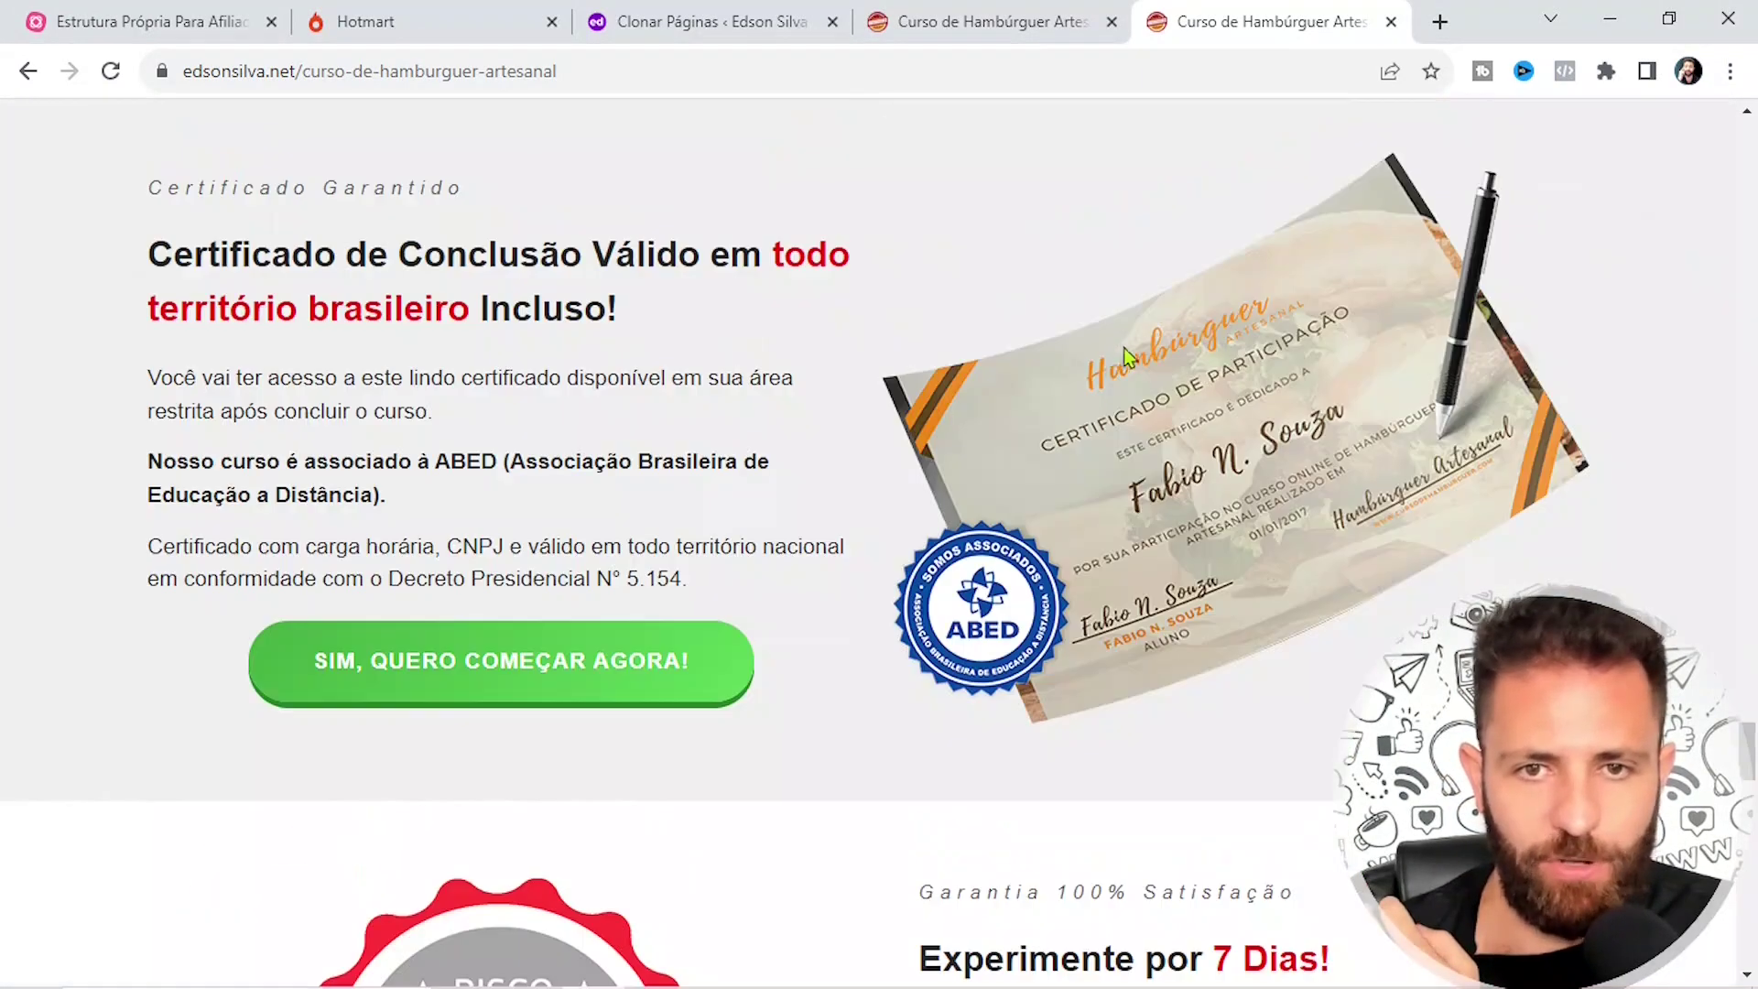
right_click(1150, 332)
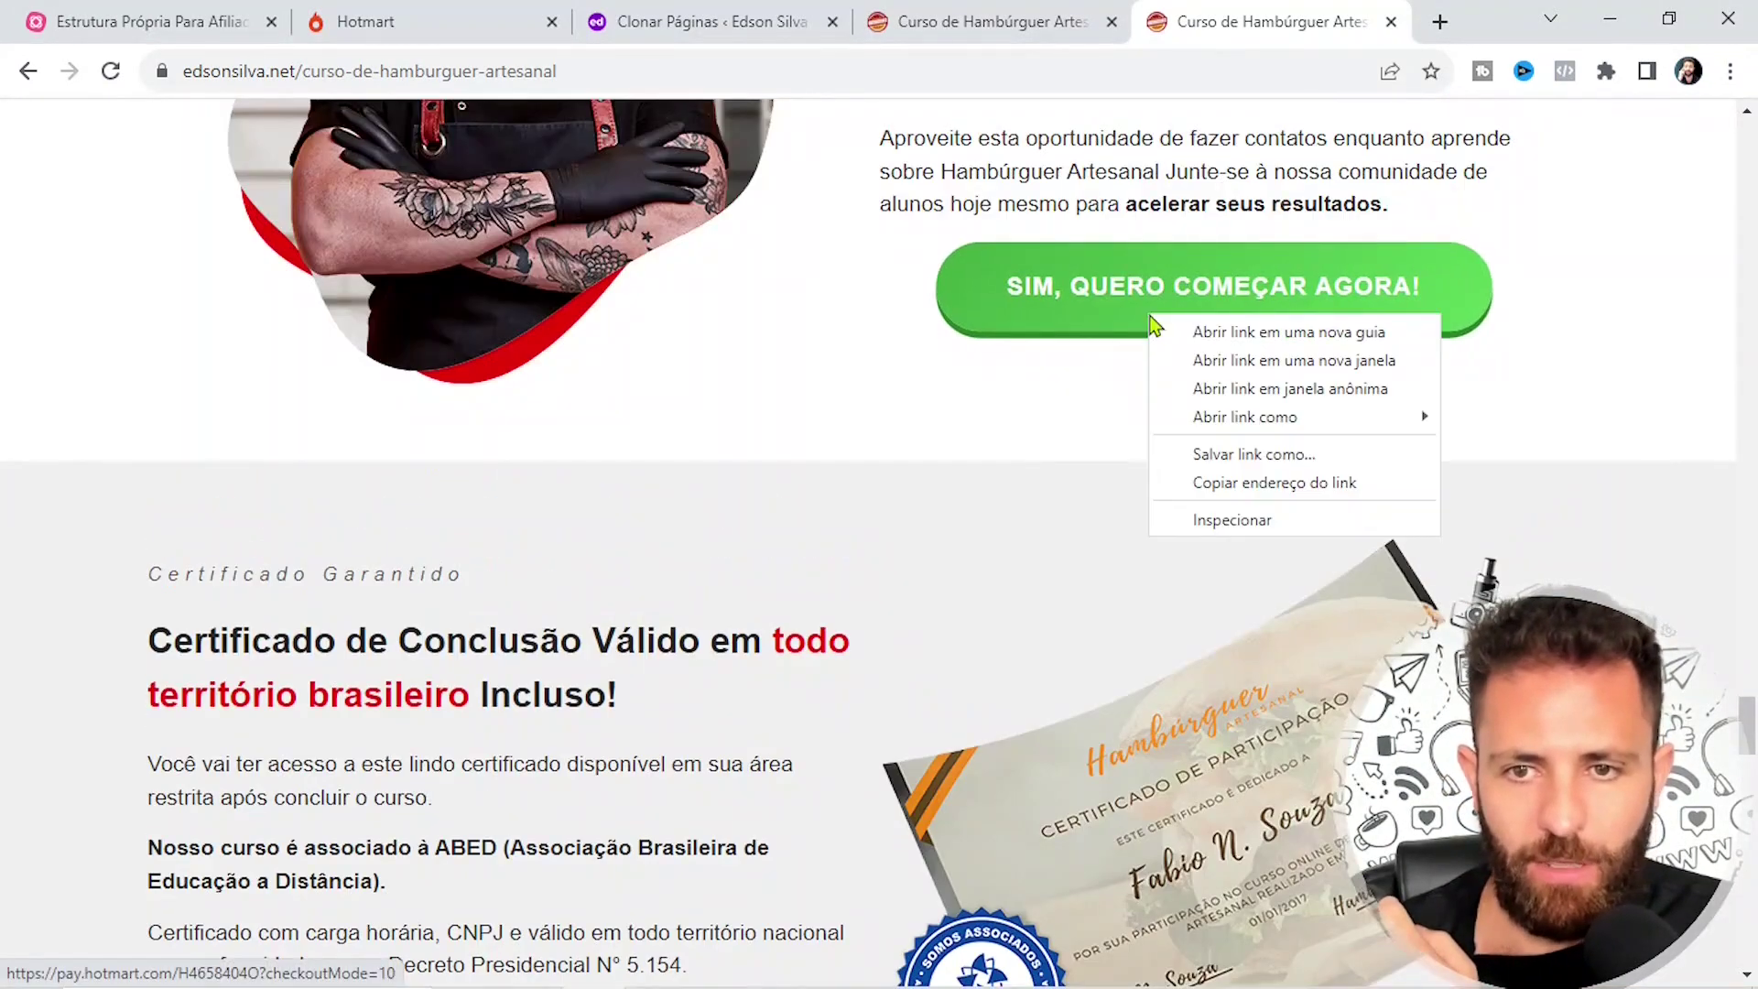
click(1227, 479)
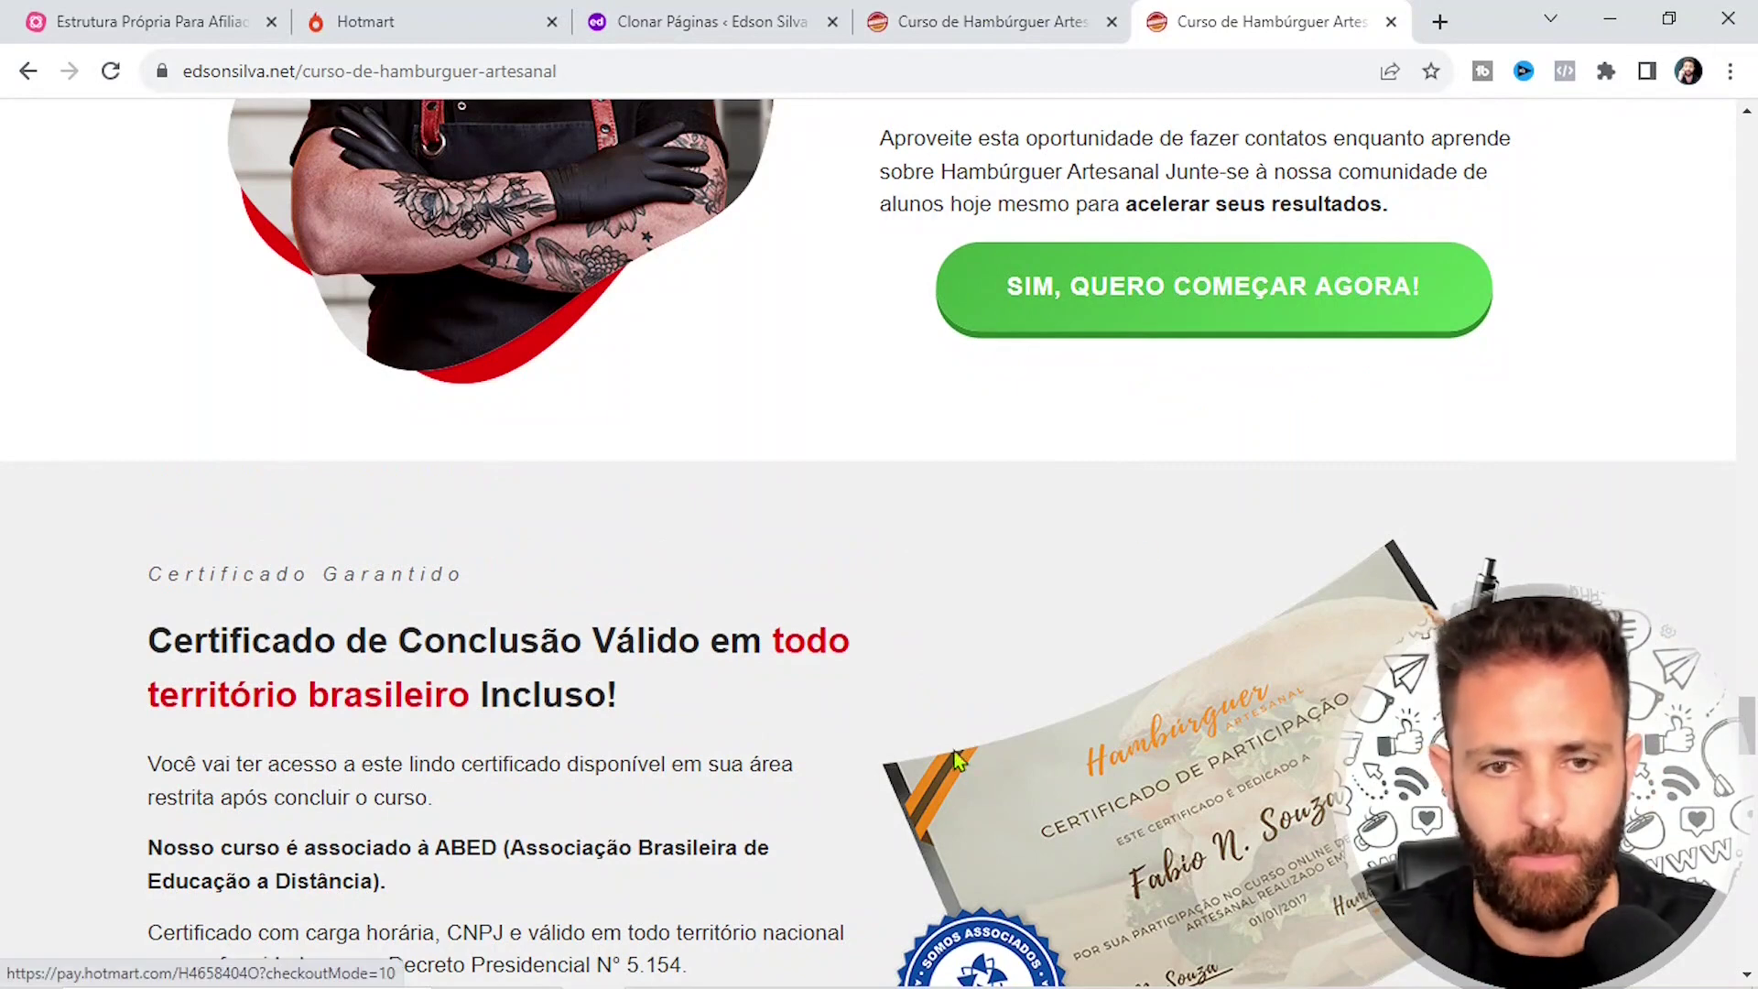
click(739, 966)
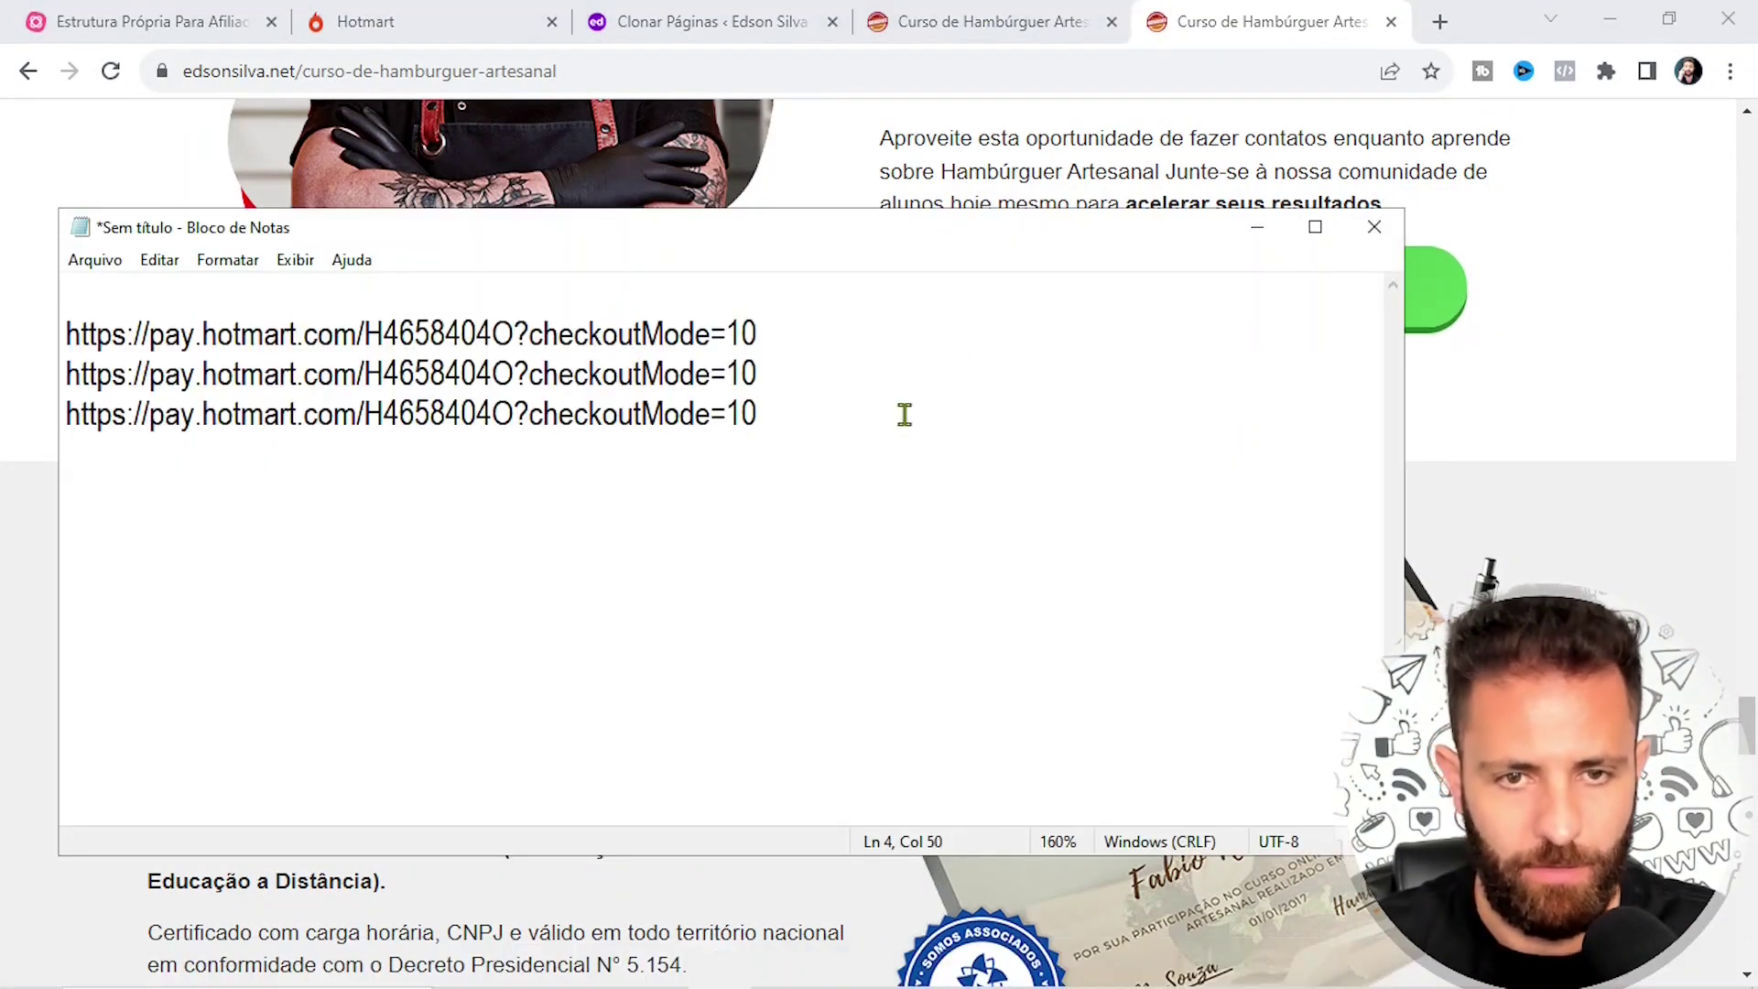
key(Return)
text(https://pay.hotmart.com/H4658404O?checkoutMode=10)
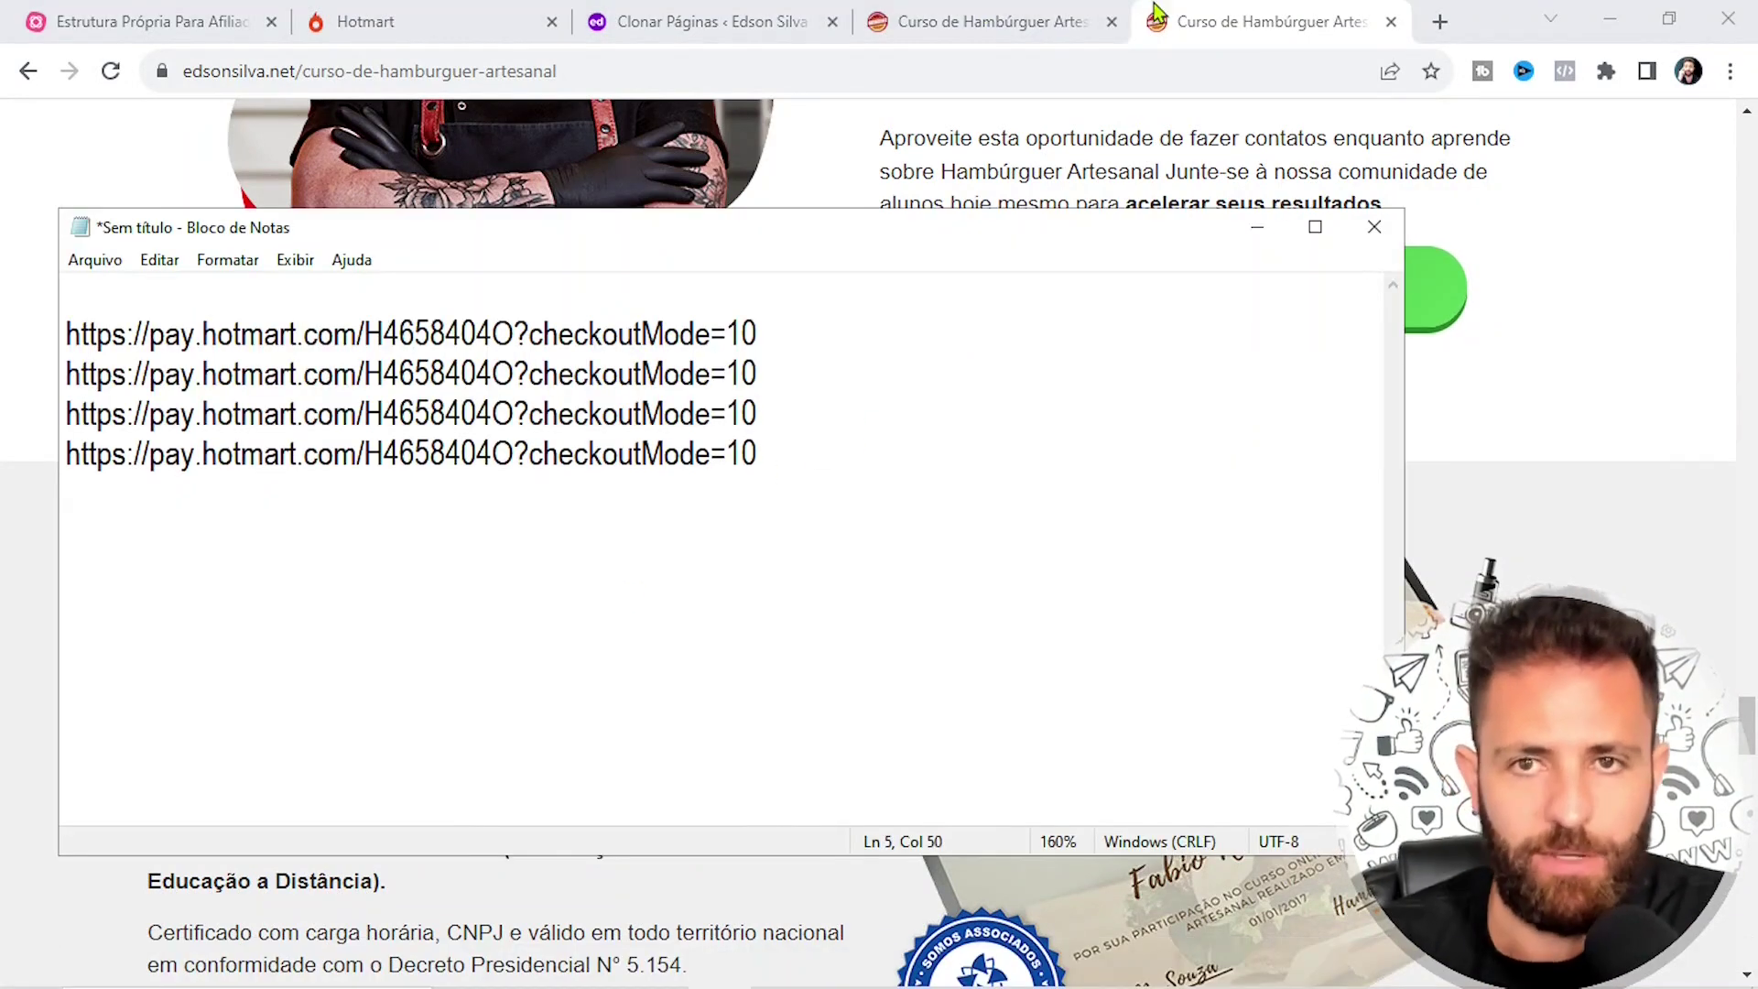
Copy the link of the cloned page's button in the certificate section and paste it on a new line in Notepad
click(1502, 196)
scroll(705, 312, down, 8)
right_click(705, 304)
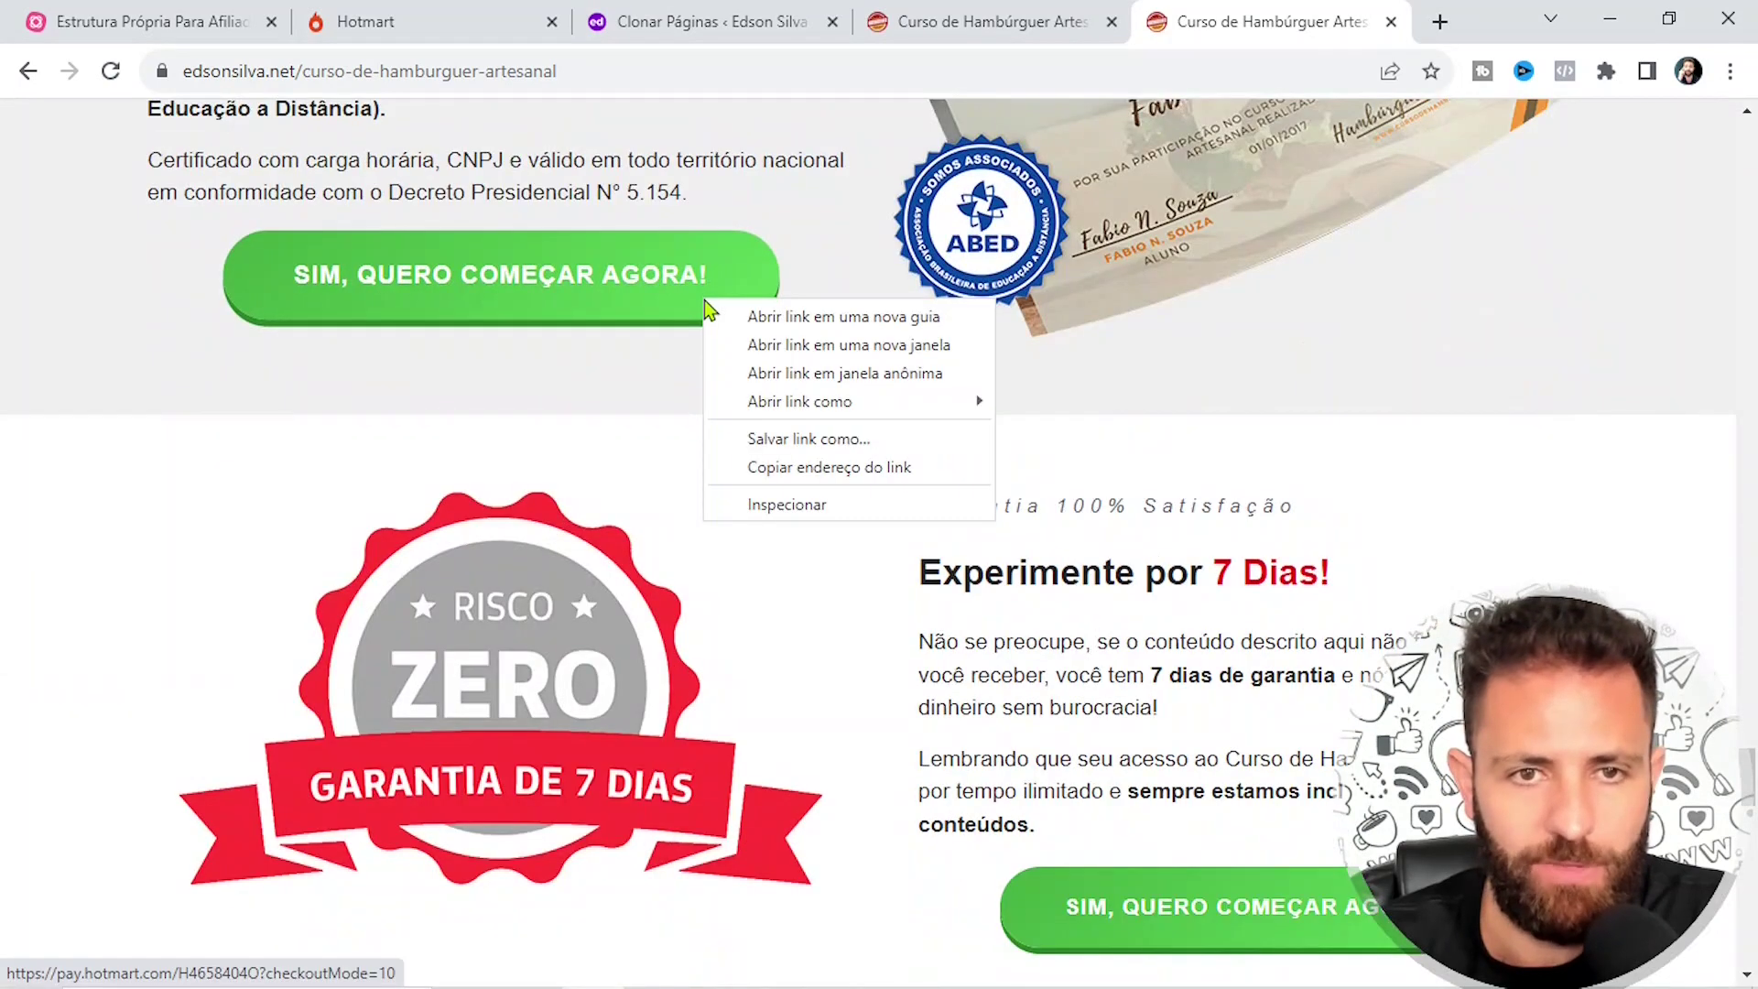
click(822, 469)
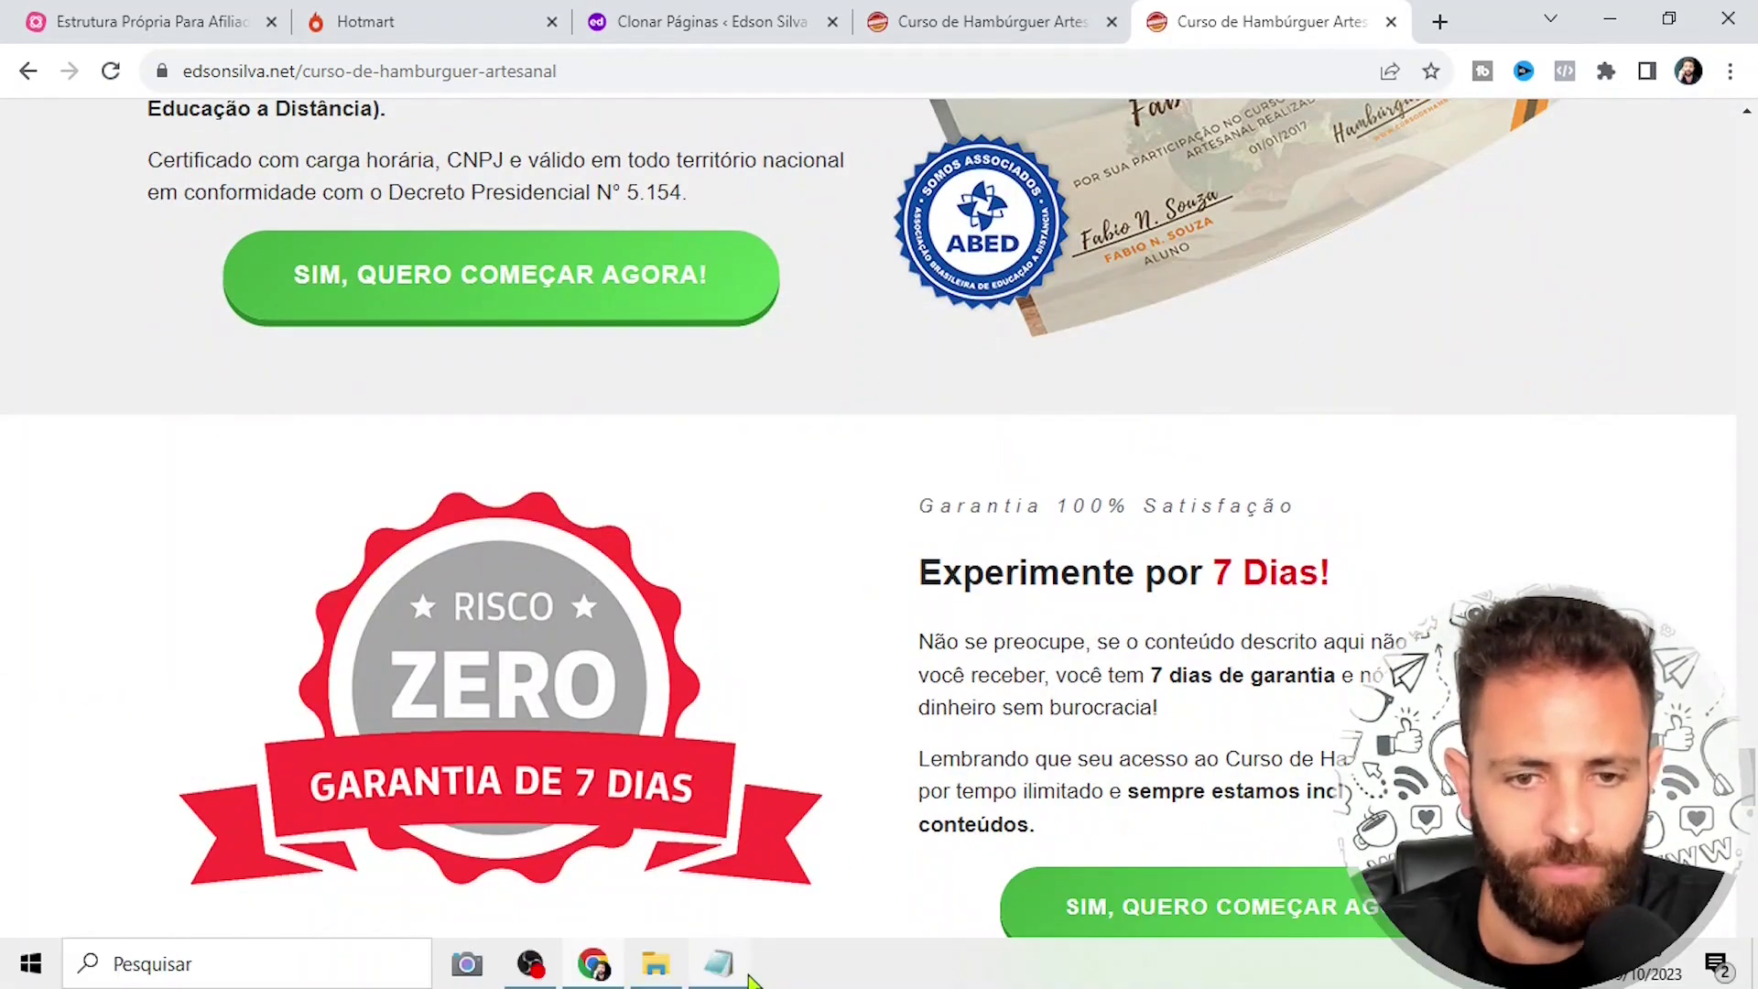
click(723, 963)
key(Return)
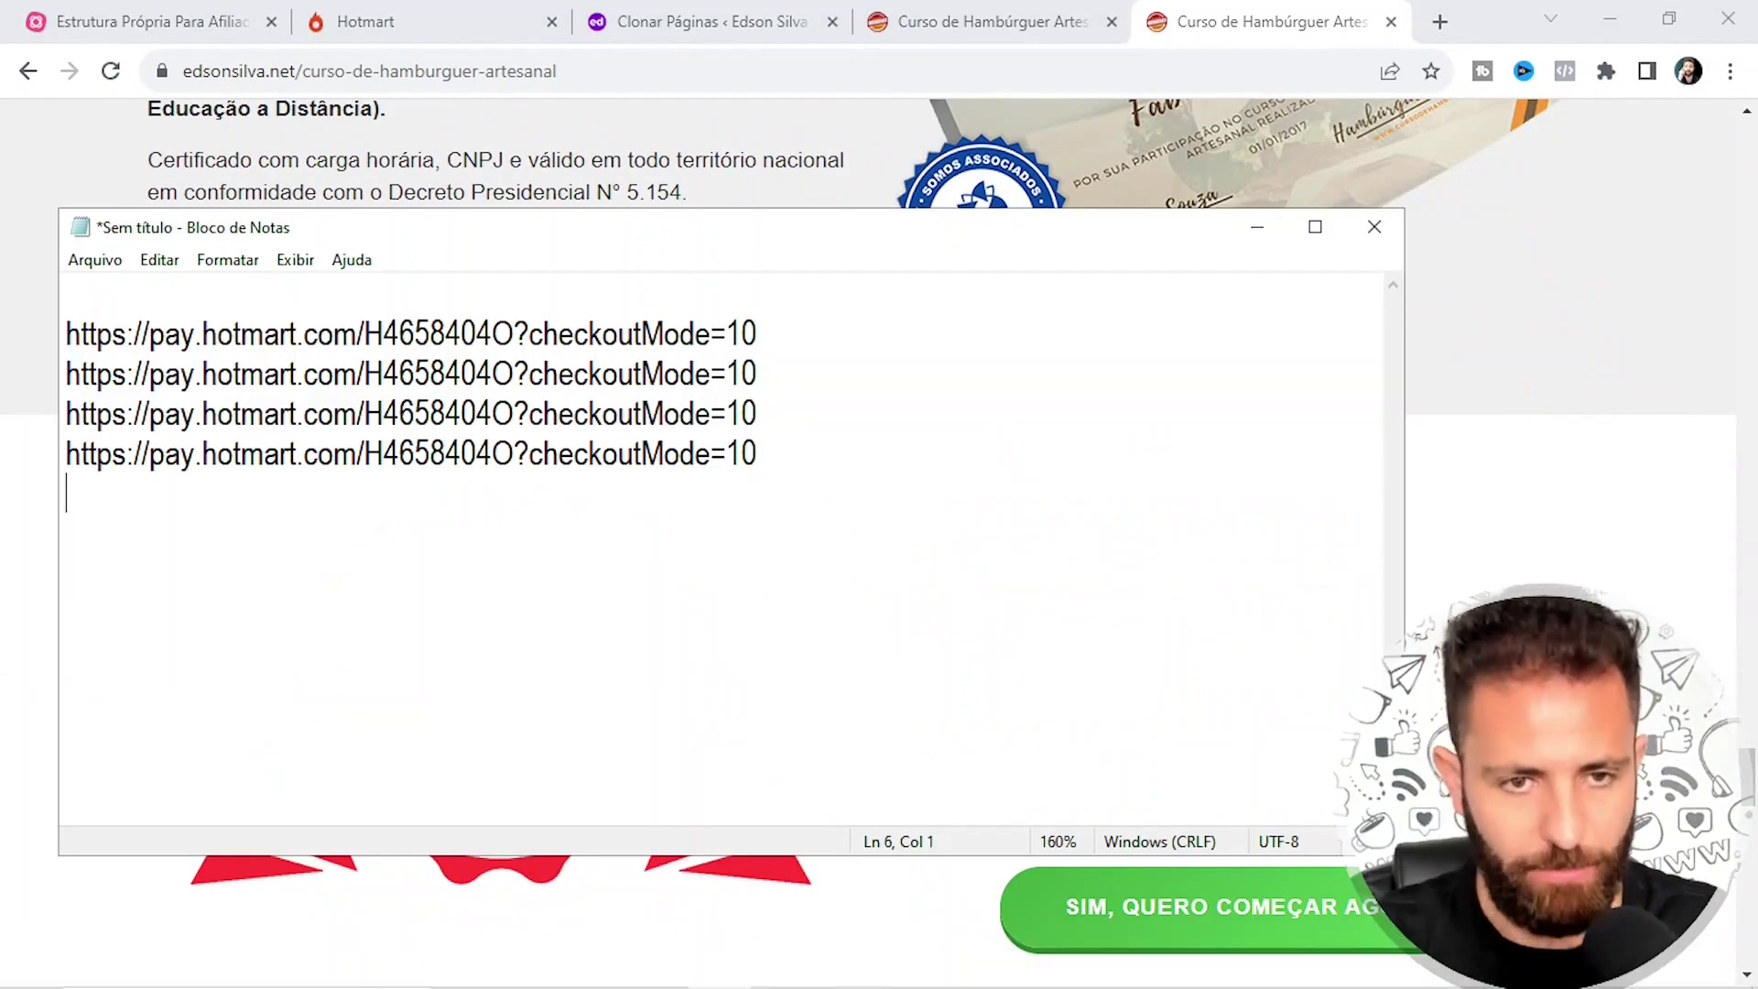
text(https://pay.hotmart.com/H4658404O?checkoutMode=10)
mouse_move(848, 985)
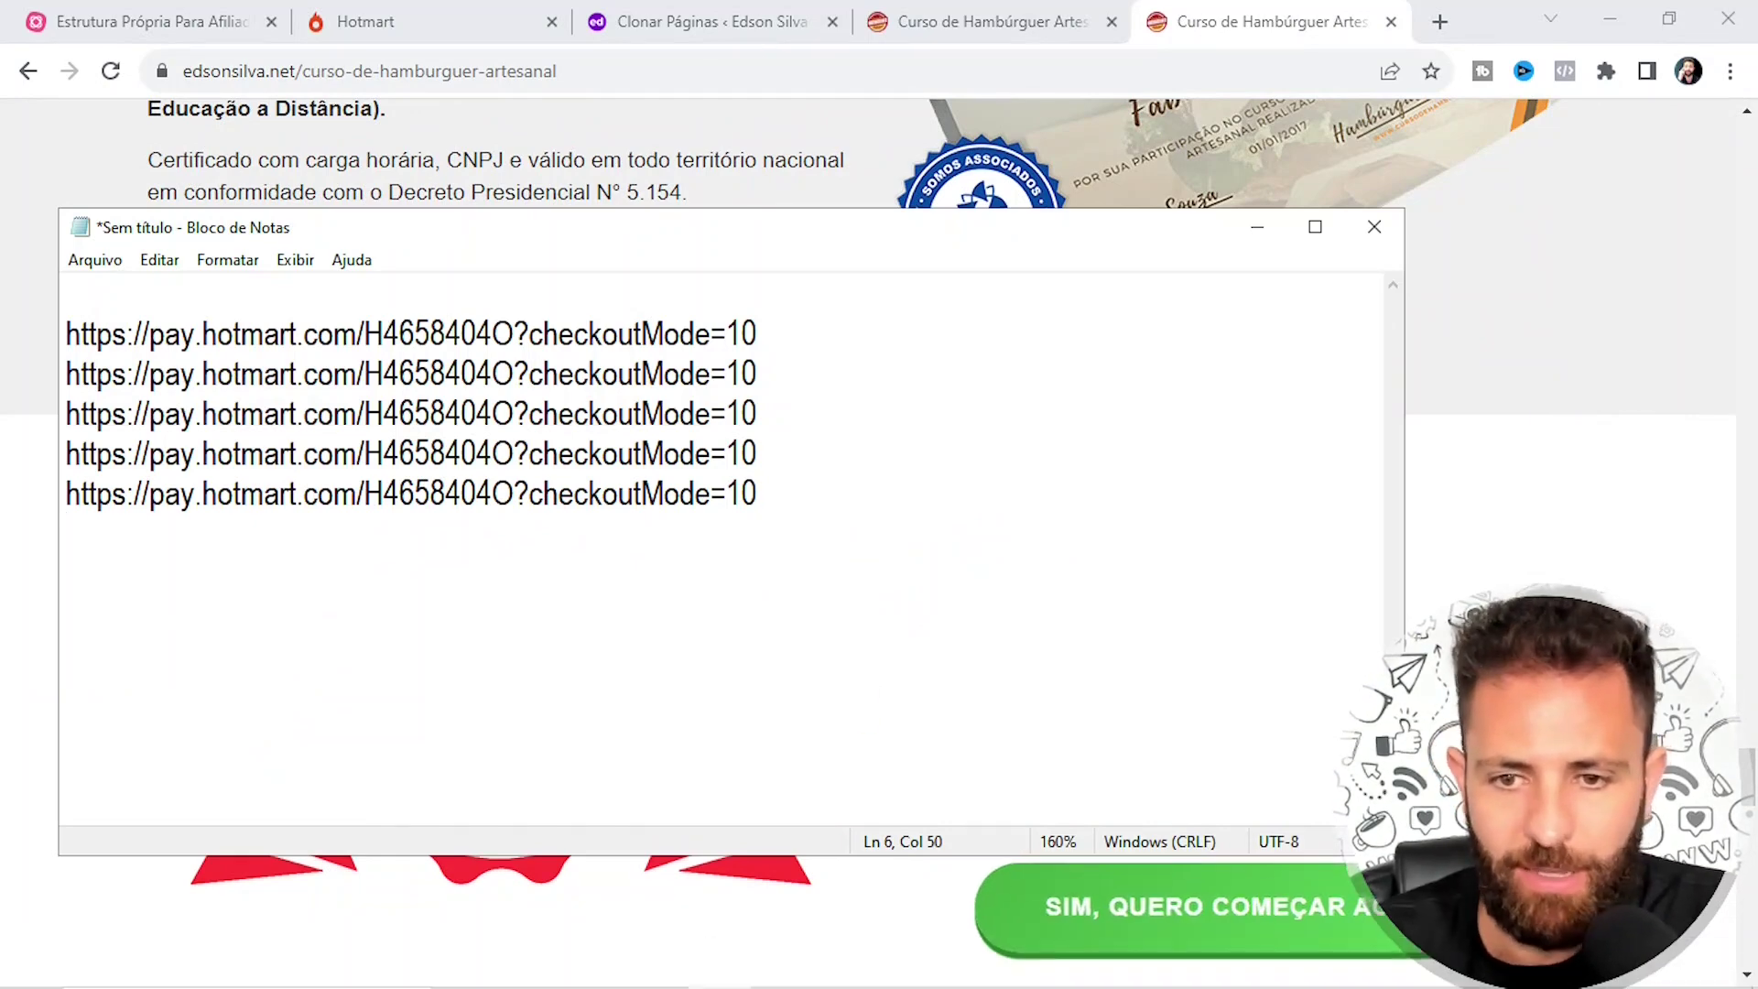
Copy the link of the button in the "Experimente por 7 Dias!" guarantee section and paste it on a new line in Notepad
scroll(1574, 545, down, 3)
click(1582, 517)
scroll(1364, 572, down, 4)
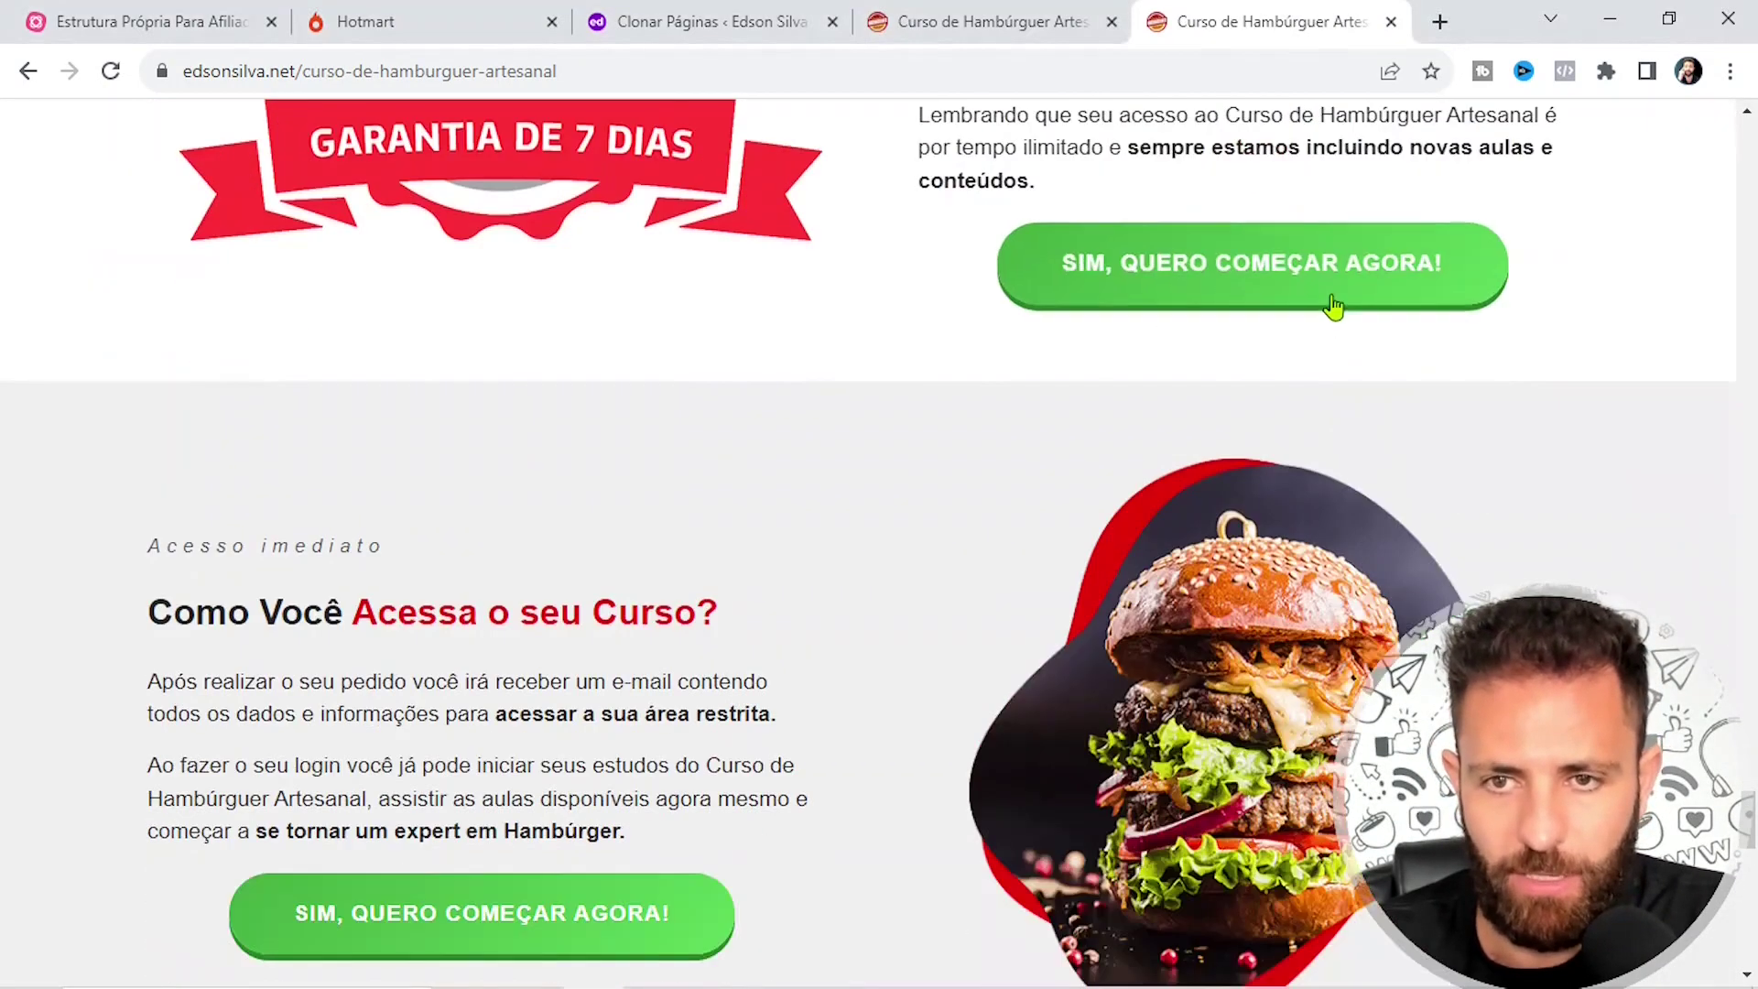
right_click(1247, 305)
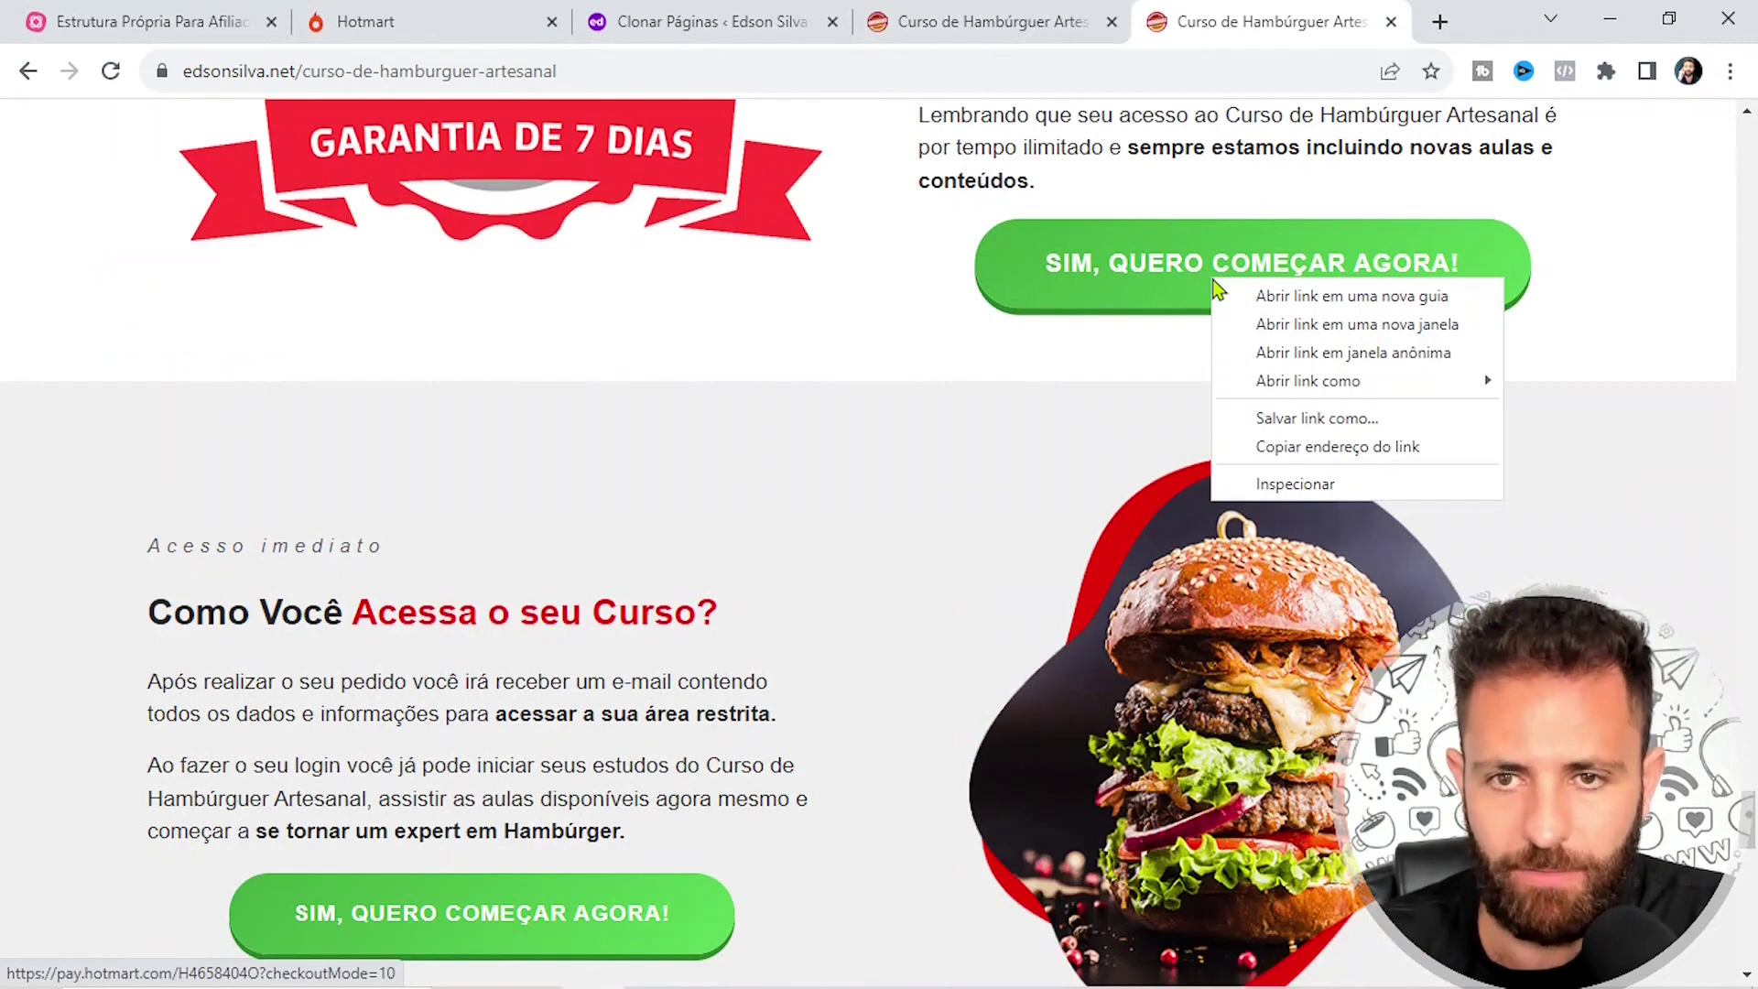
click(1315, 447)
click(723, 965)
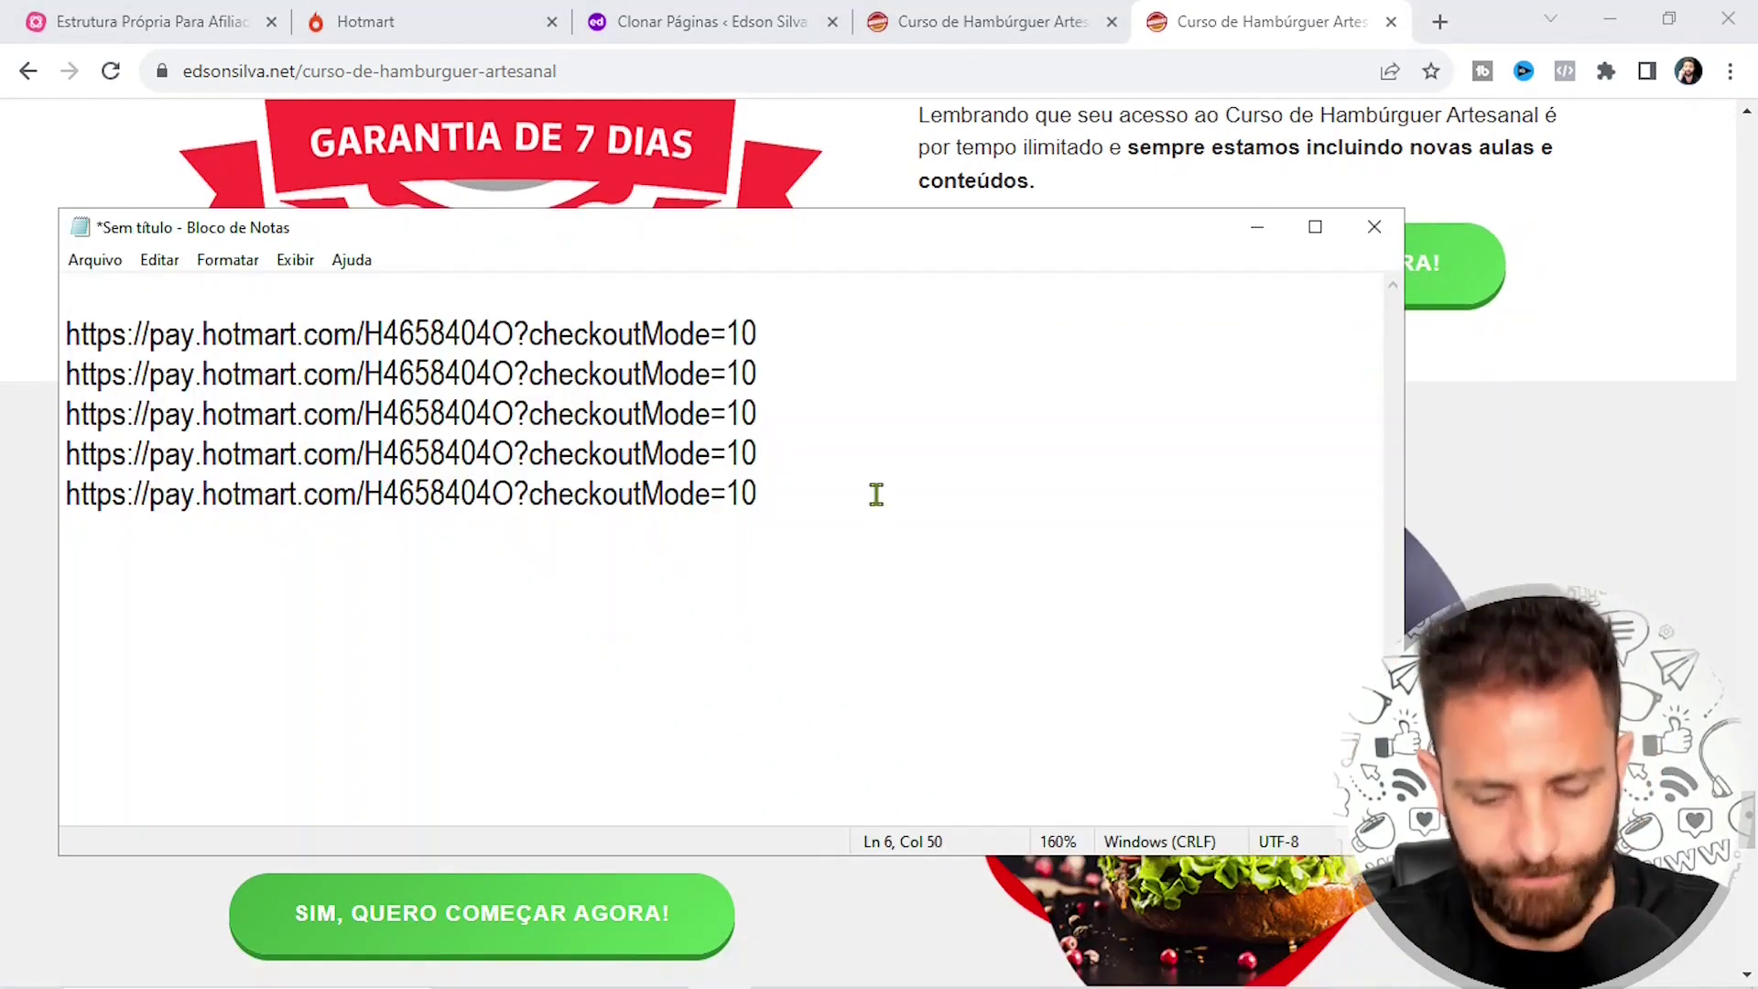
key(Return)
text(https://pay.hotmart.com/H4658404O?checkoutMode=10)
Copy the link of the button under "Como Você Acessa o seu Curso?" and paste it on a new line in Notepad
scroll(1541, 549, down, 1)
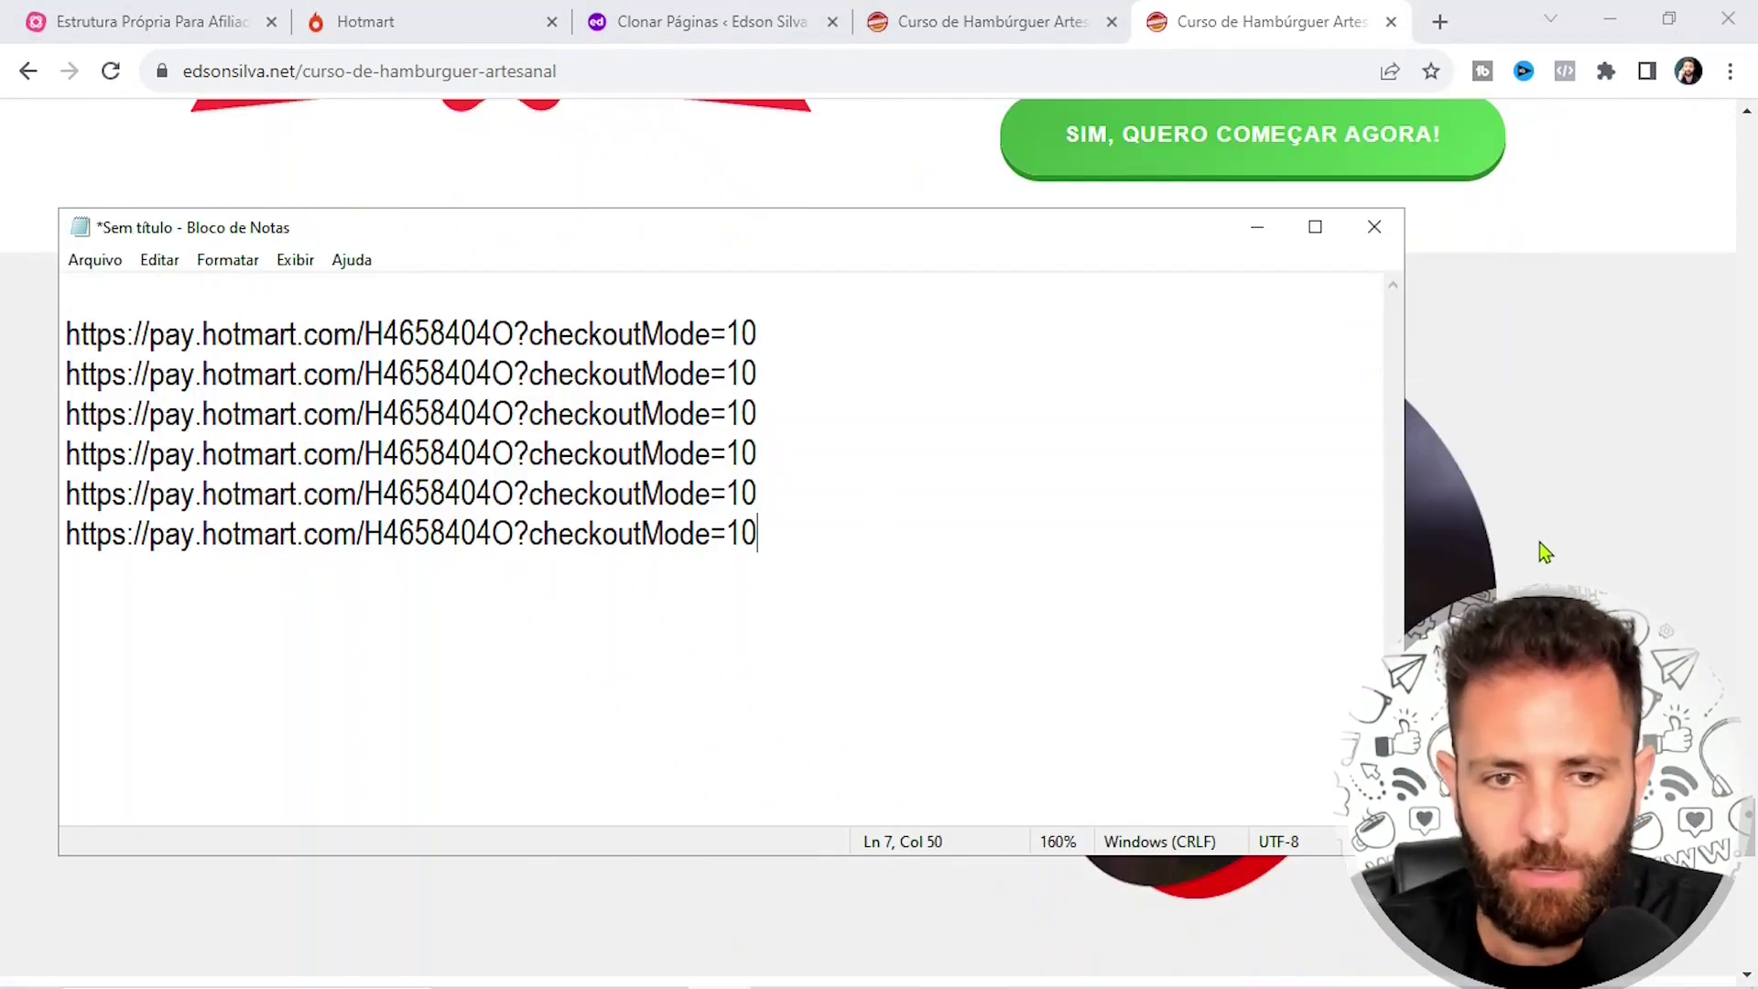
click(1541, 549)
scroll(644, 835, down, 4)
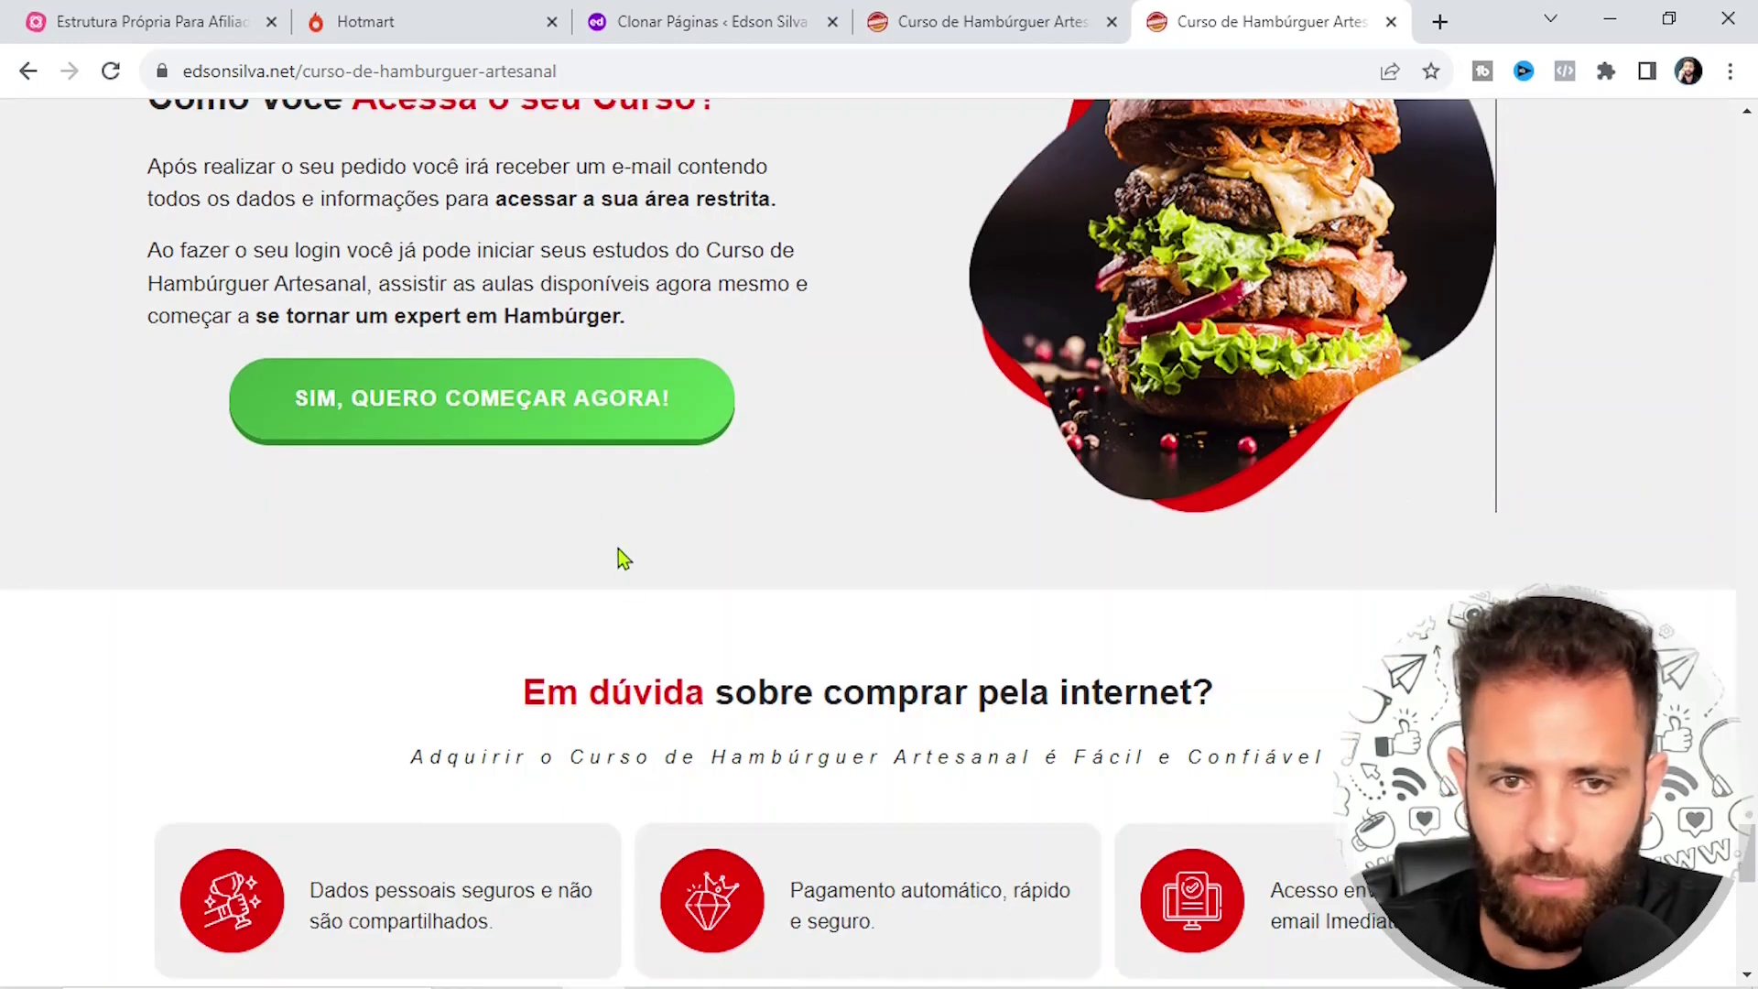
right_click(596, 419)
click(767, 586)
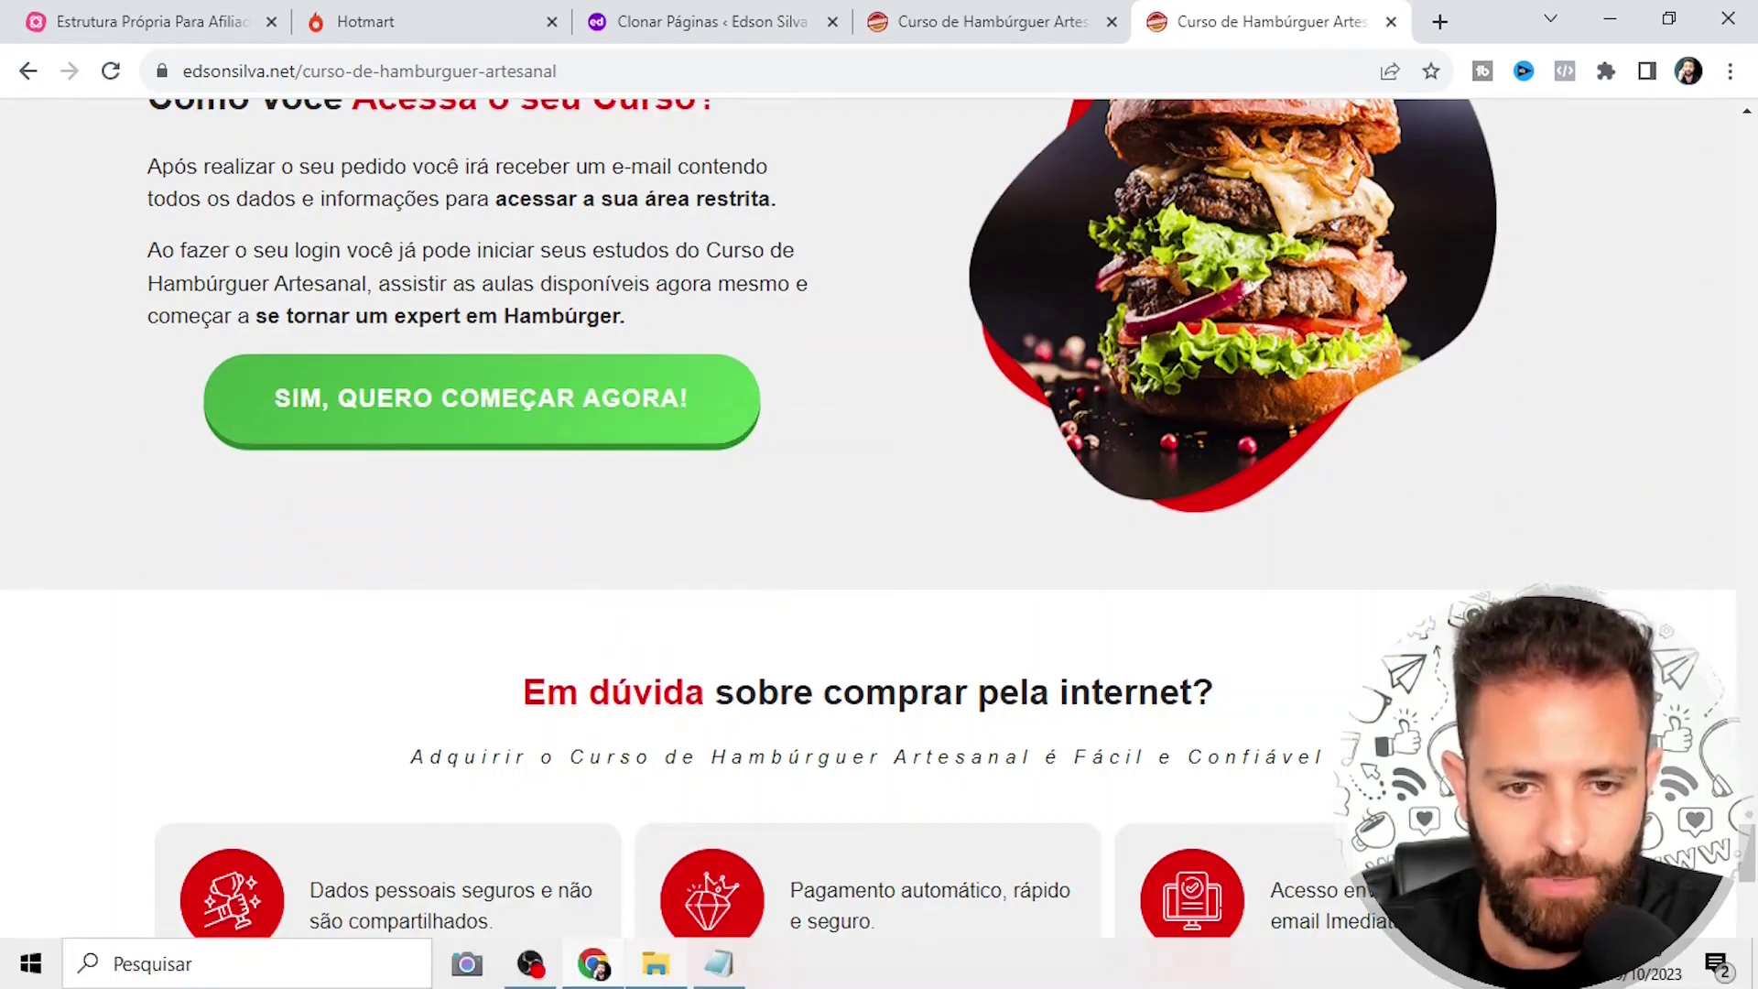
mouse_move(664, 981)
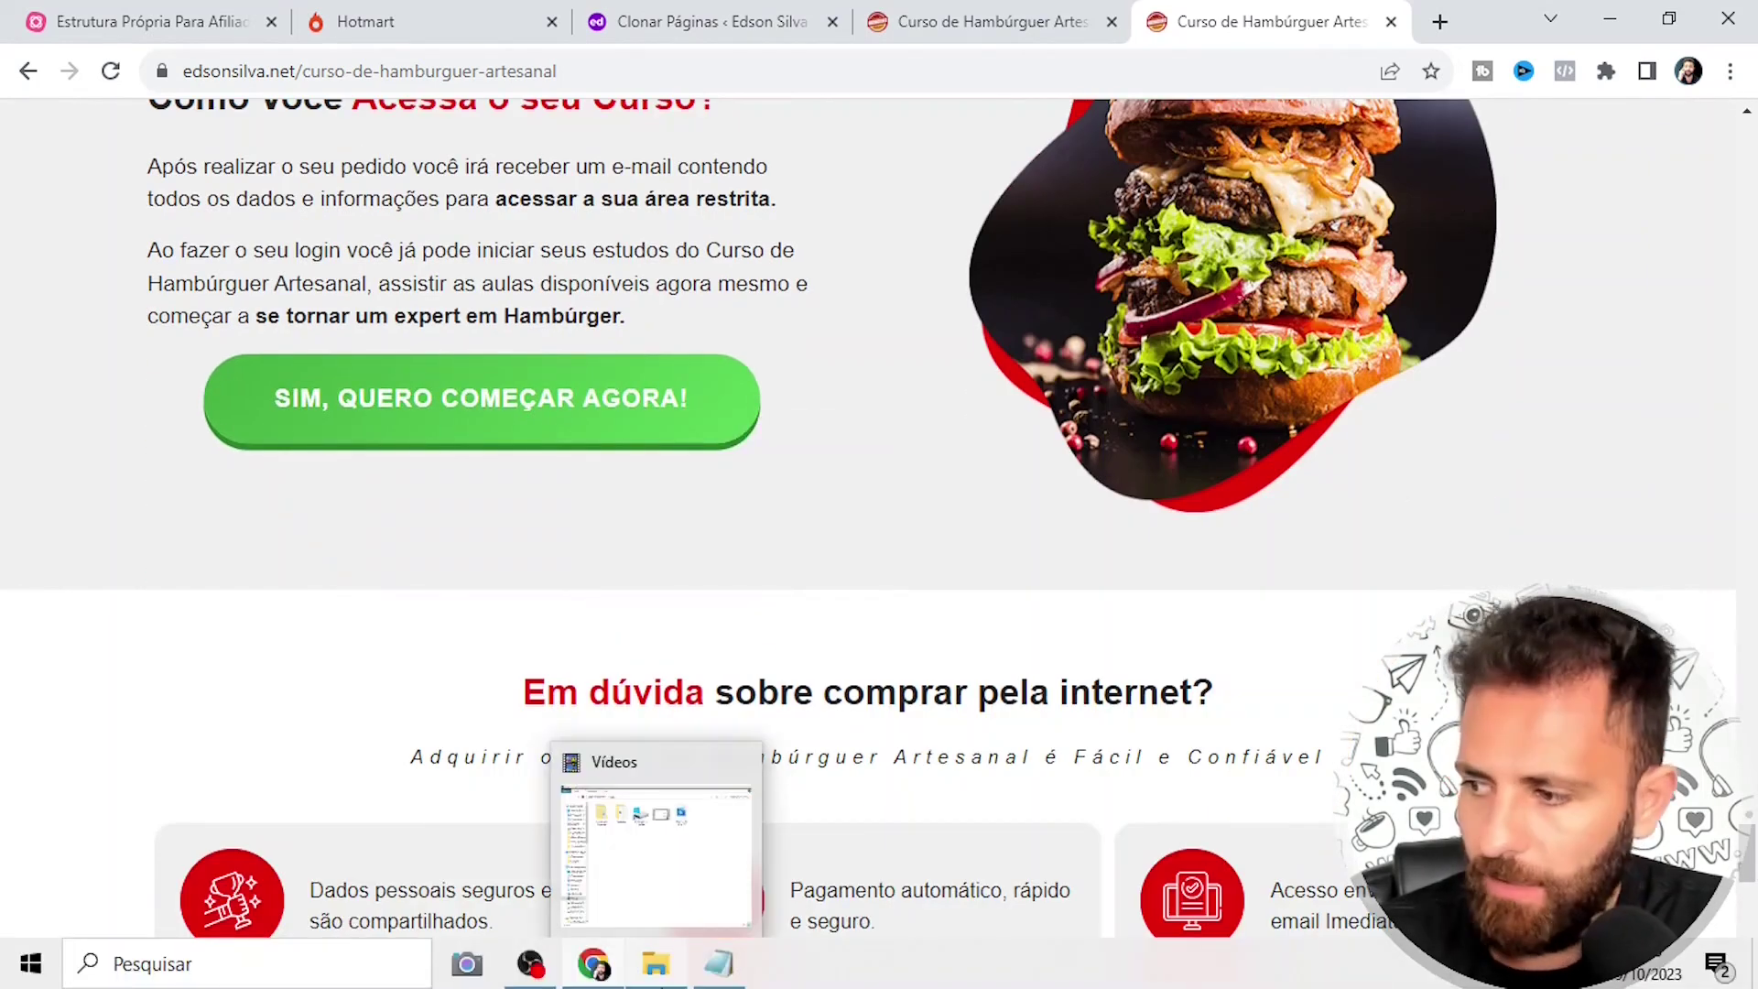
click(712, 969)
key(Return)
text(https://pay.hotmart.com/H4658404O?checkoutMode=10)
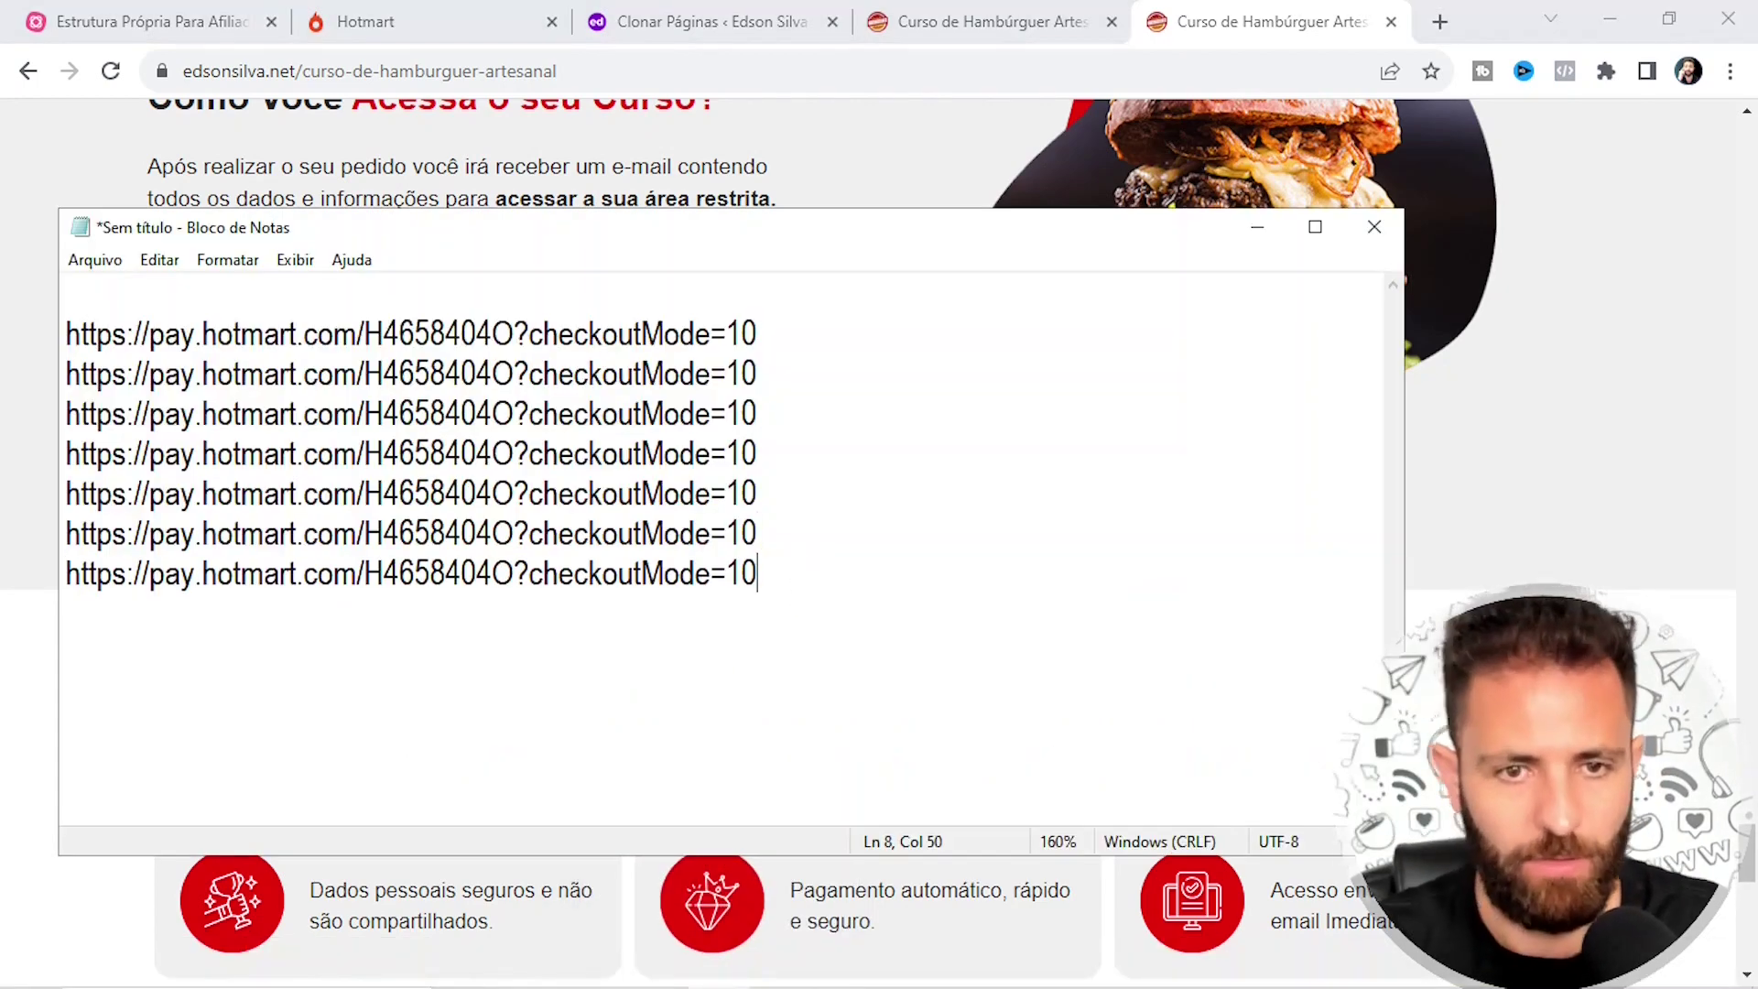
Copy the link of the button in the "Oferta Especial Por Tempo Limitado!" section and paste it on a new line in Notepad
click(1601, 479)
scroll(1346, 530, down, 12)
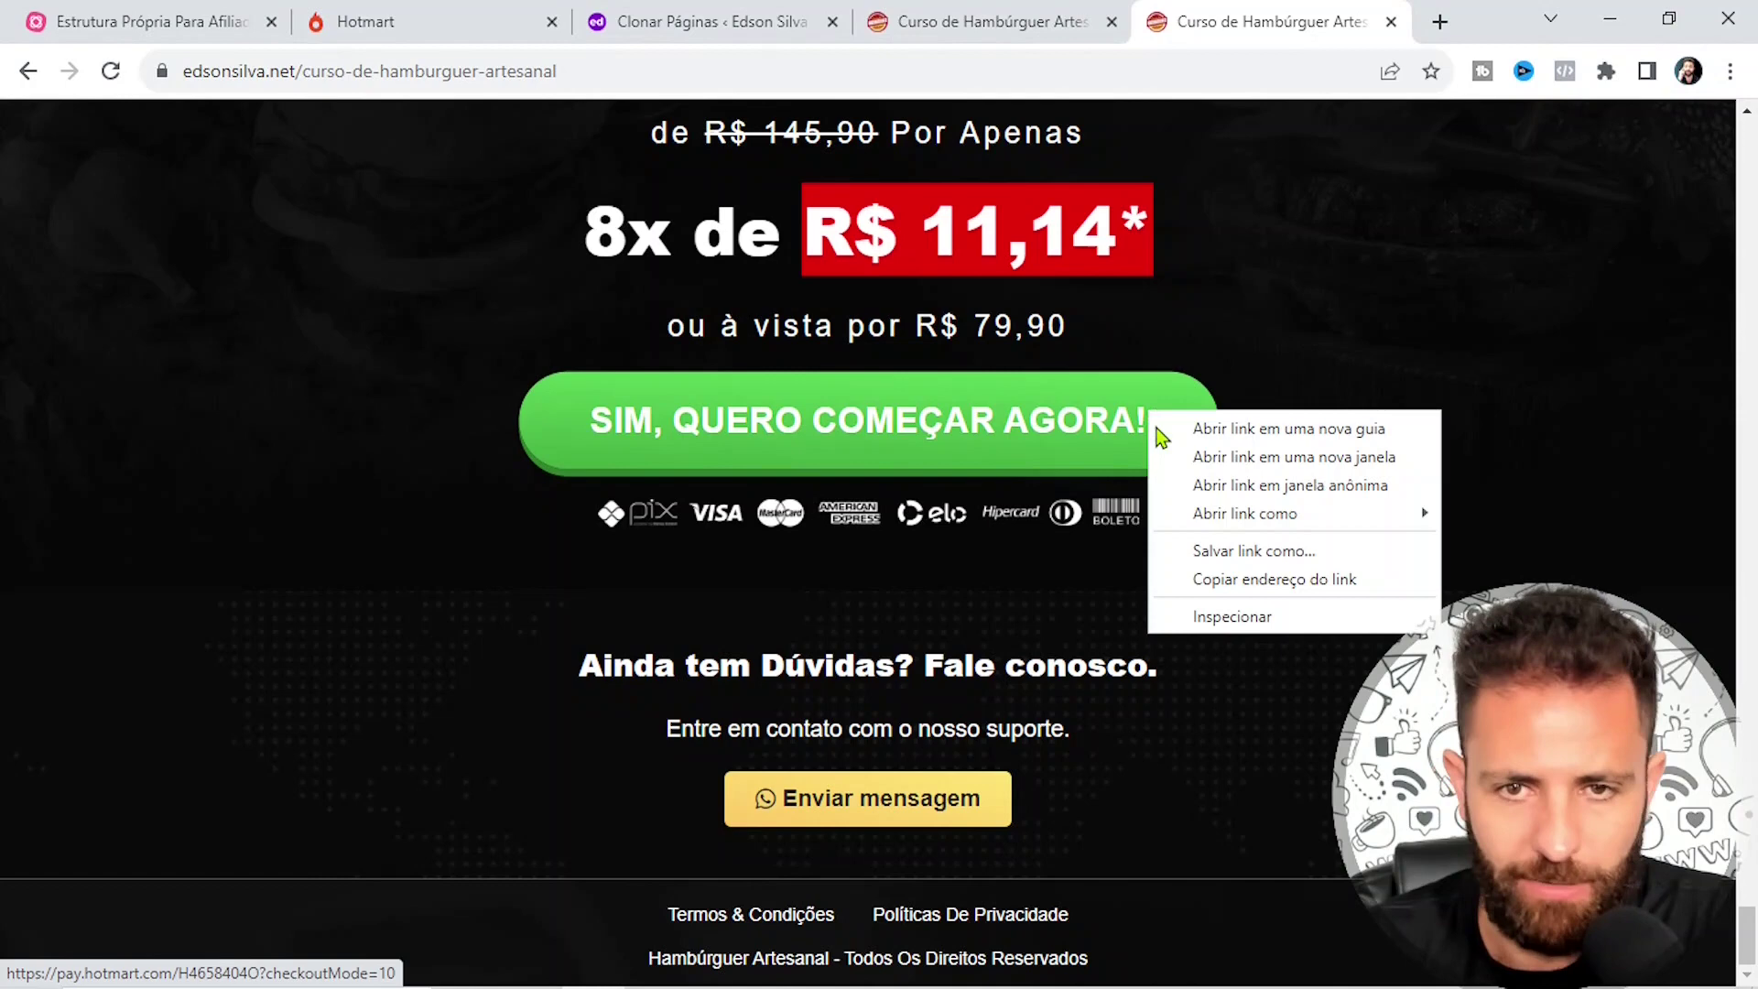
click(1327, 579)
scroll(1328, 583, up, 3)
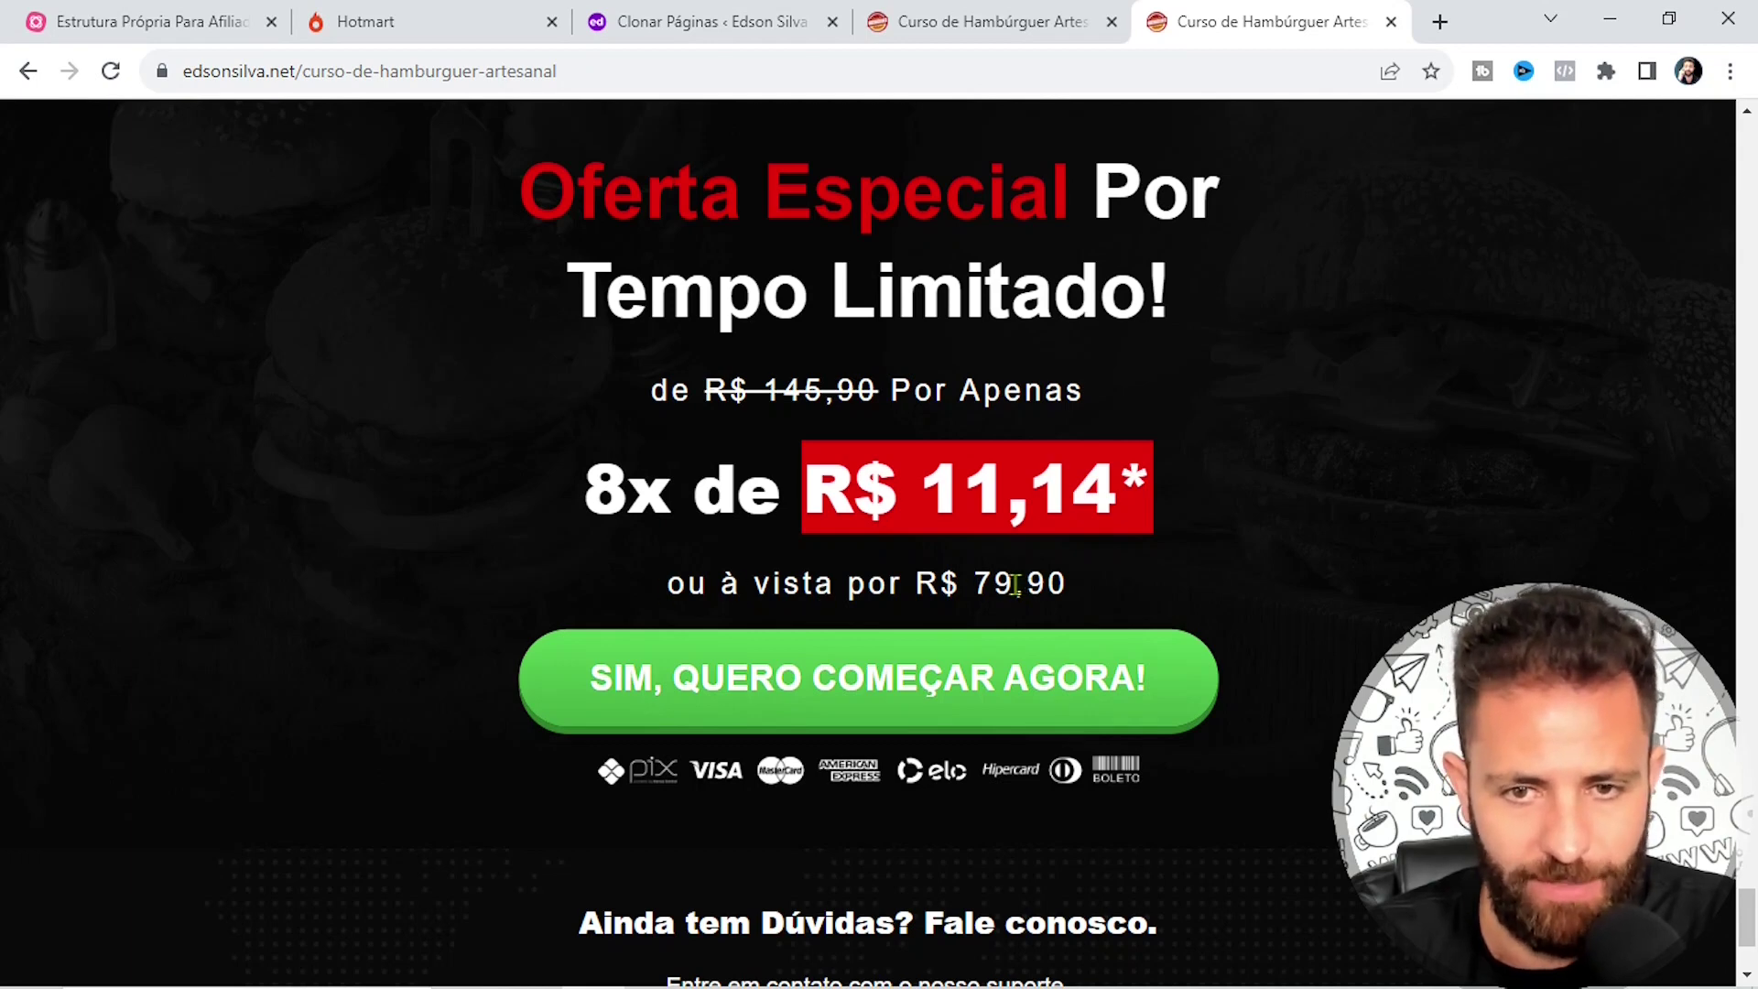
click(726, 961)
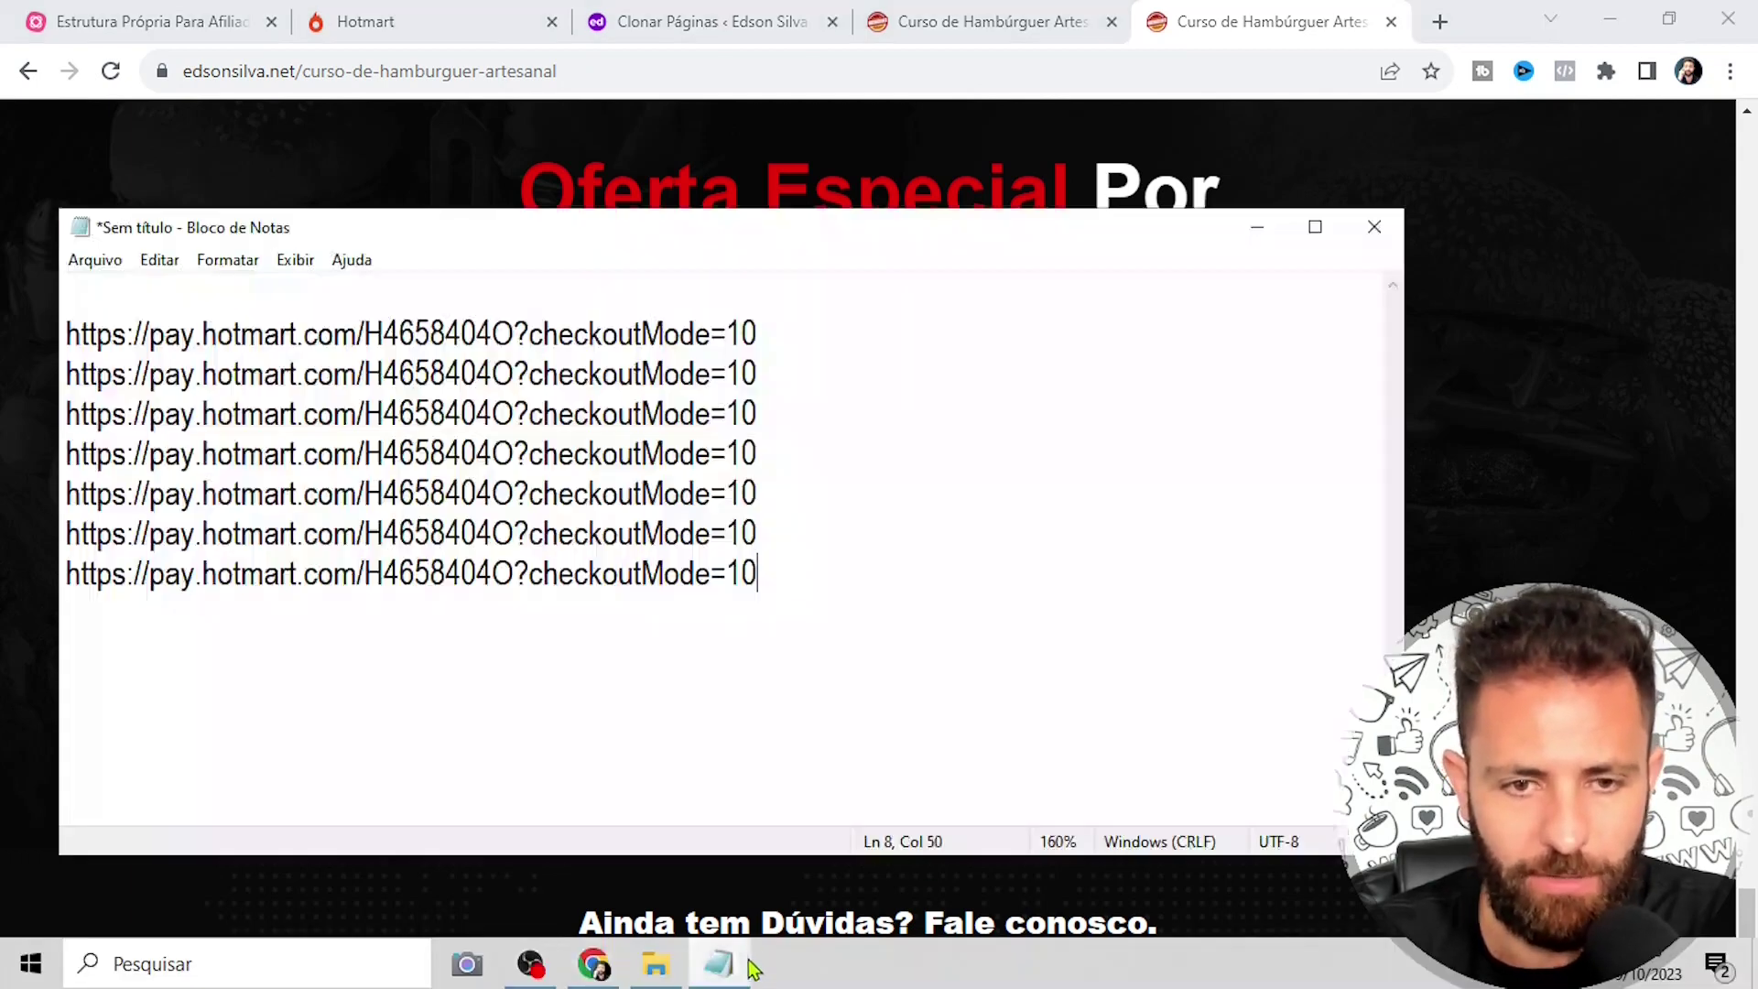
key(Return)
text(https://pay.hotmart.com/H4658404O?checkoutMode=10)
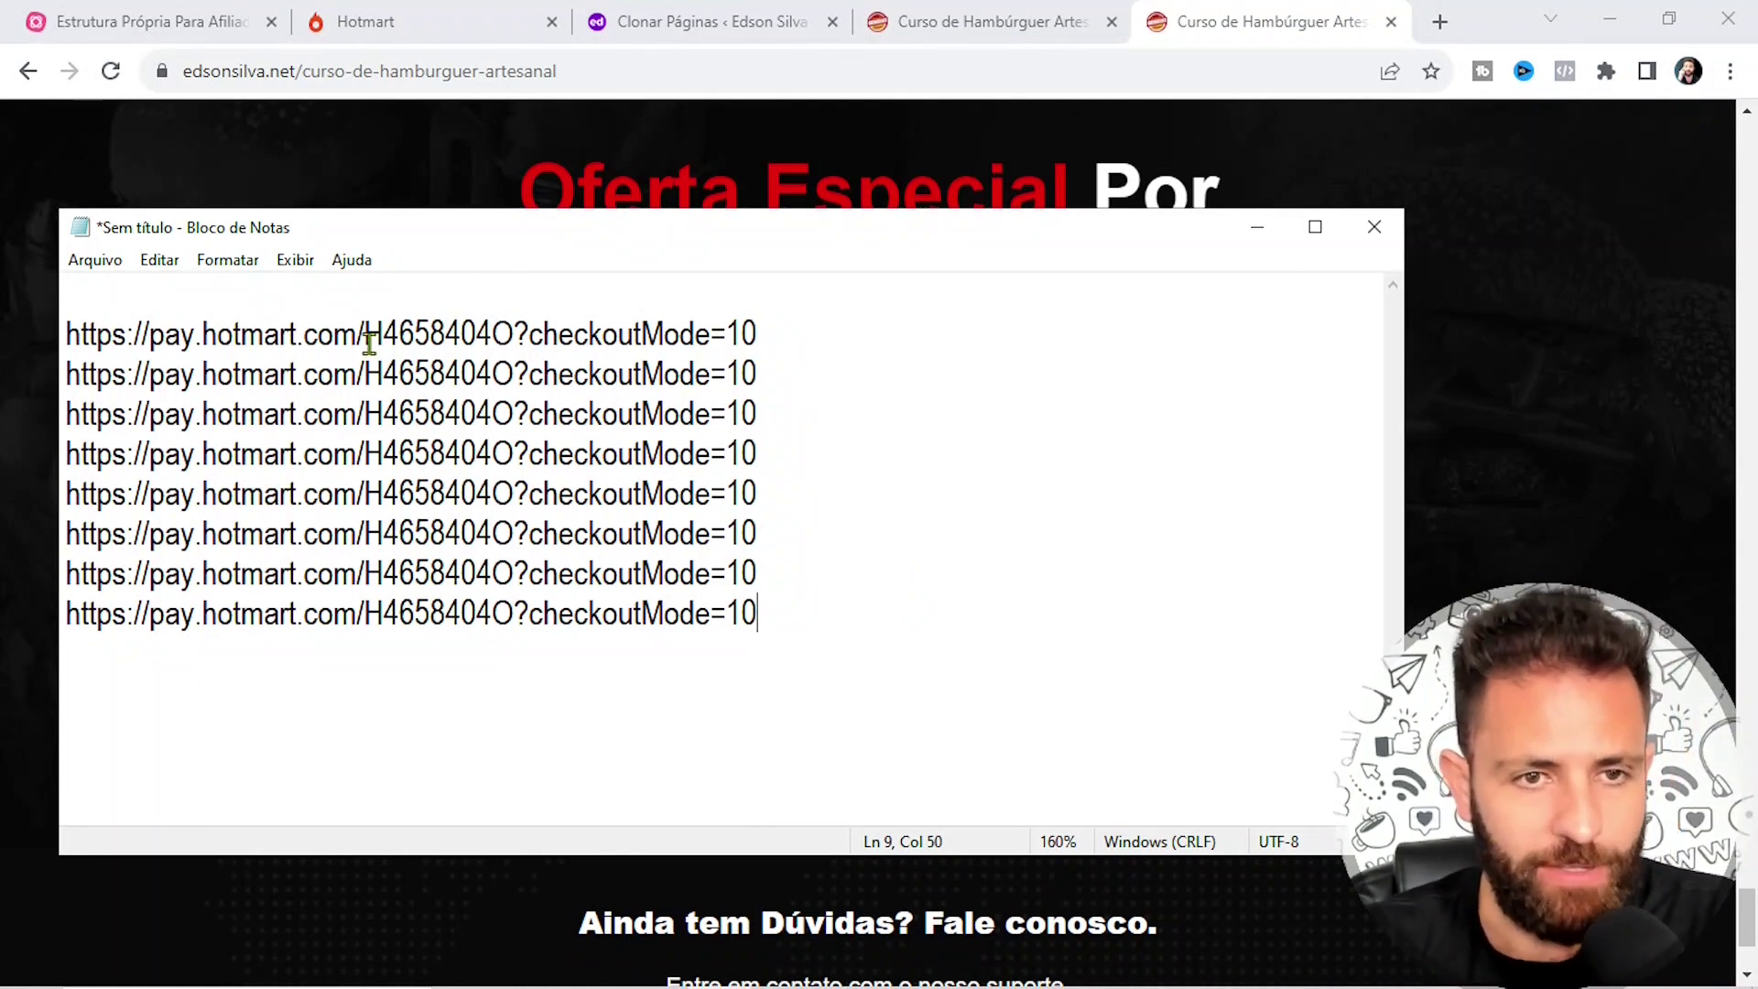
Compare the code in the first Notepad checkout link with the affiliate code in Hotmart's "Página do Produto" link
drag(366, 335, 514, 336)
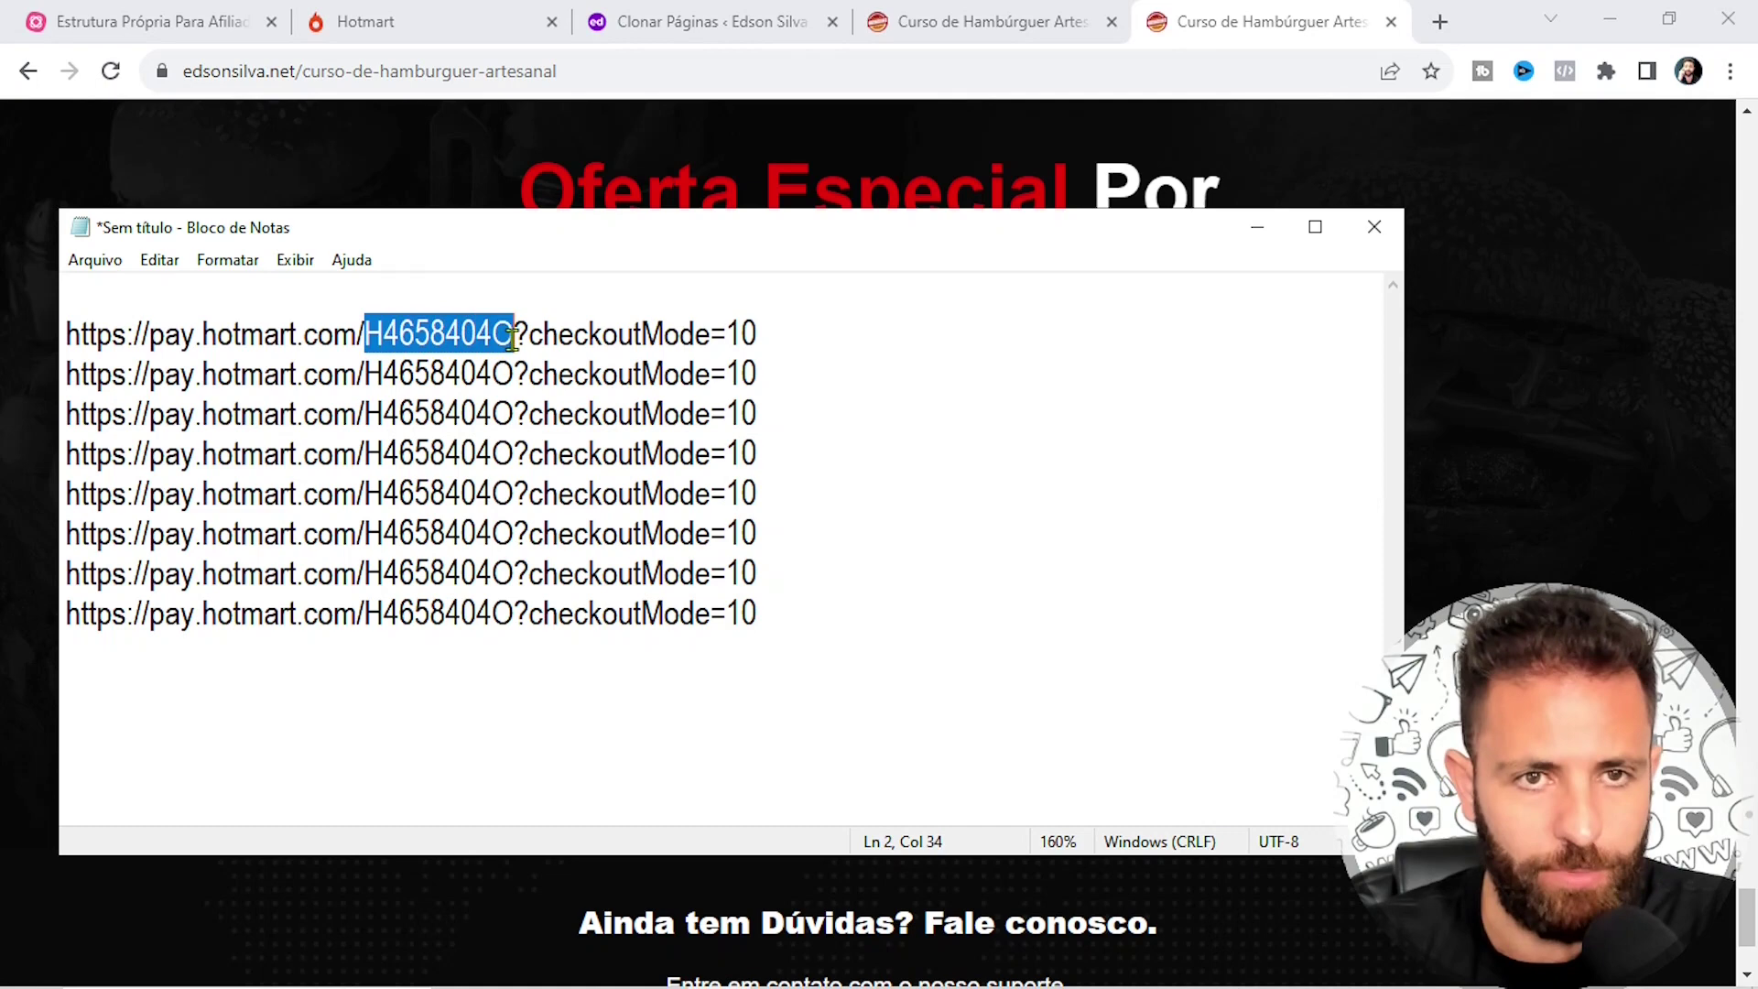
click(495, 19)
scroll(536, 499, down, 1)
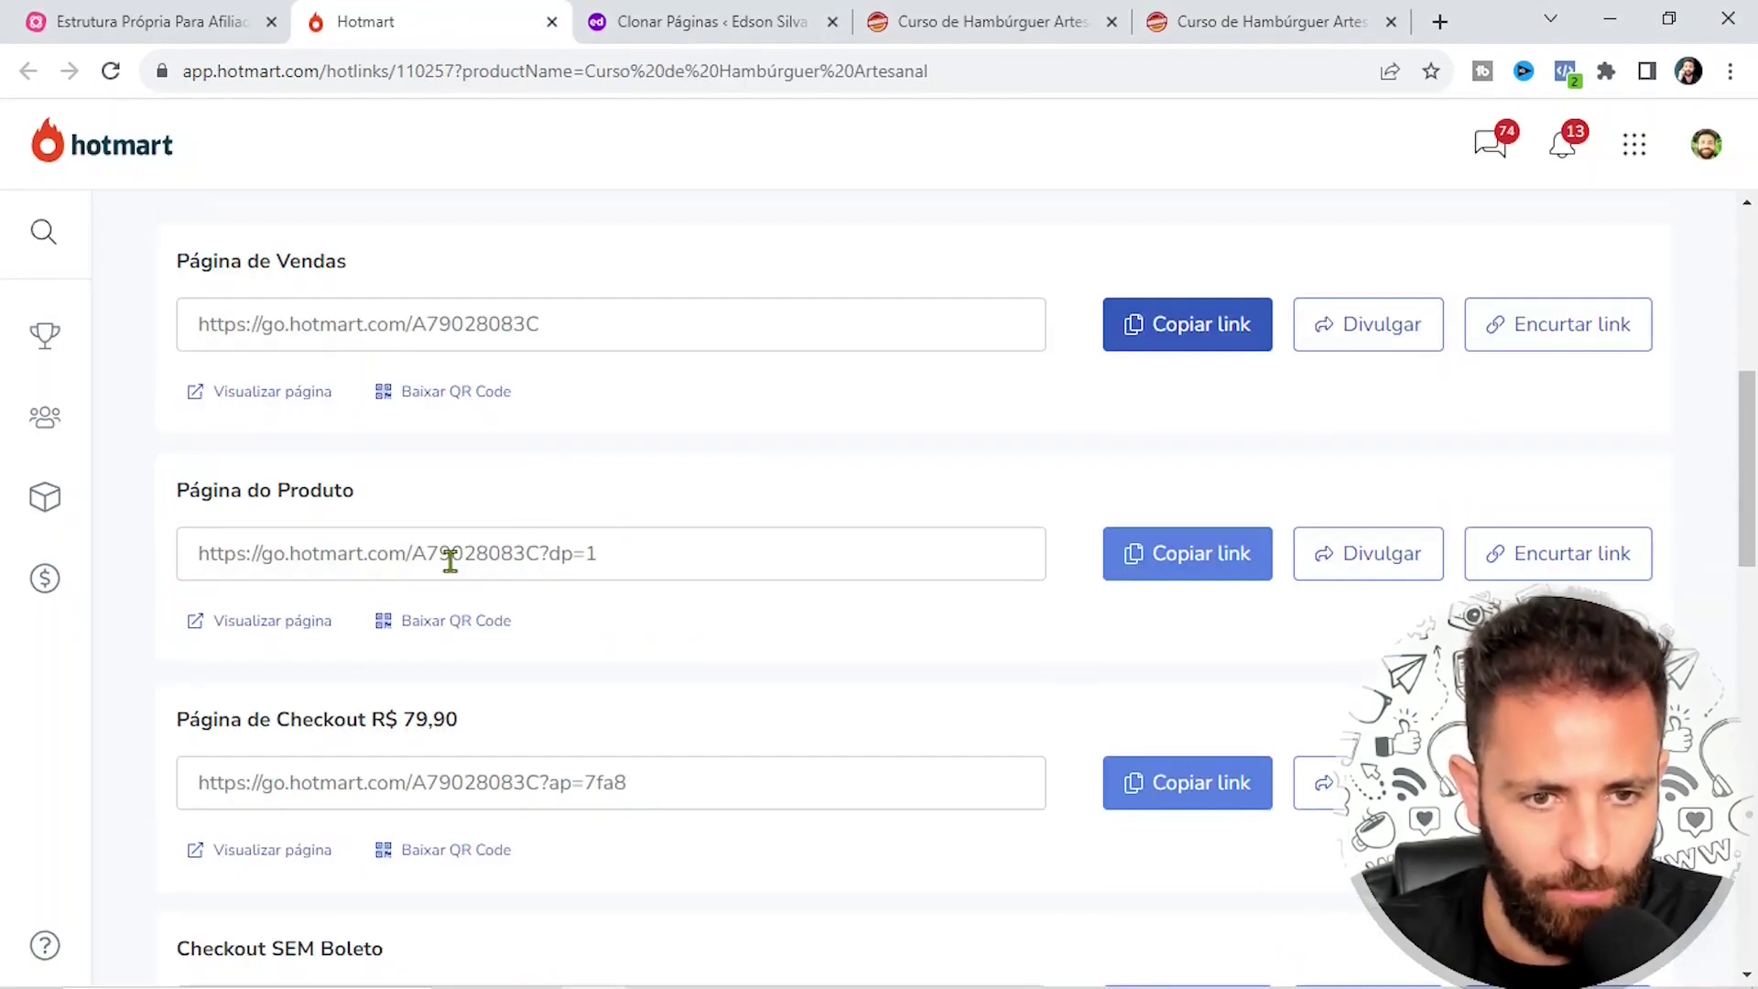
click(418, 552)
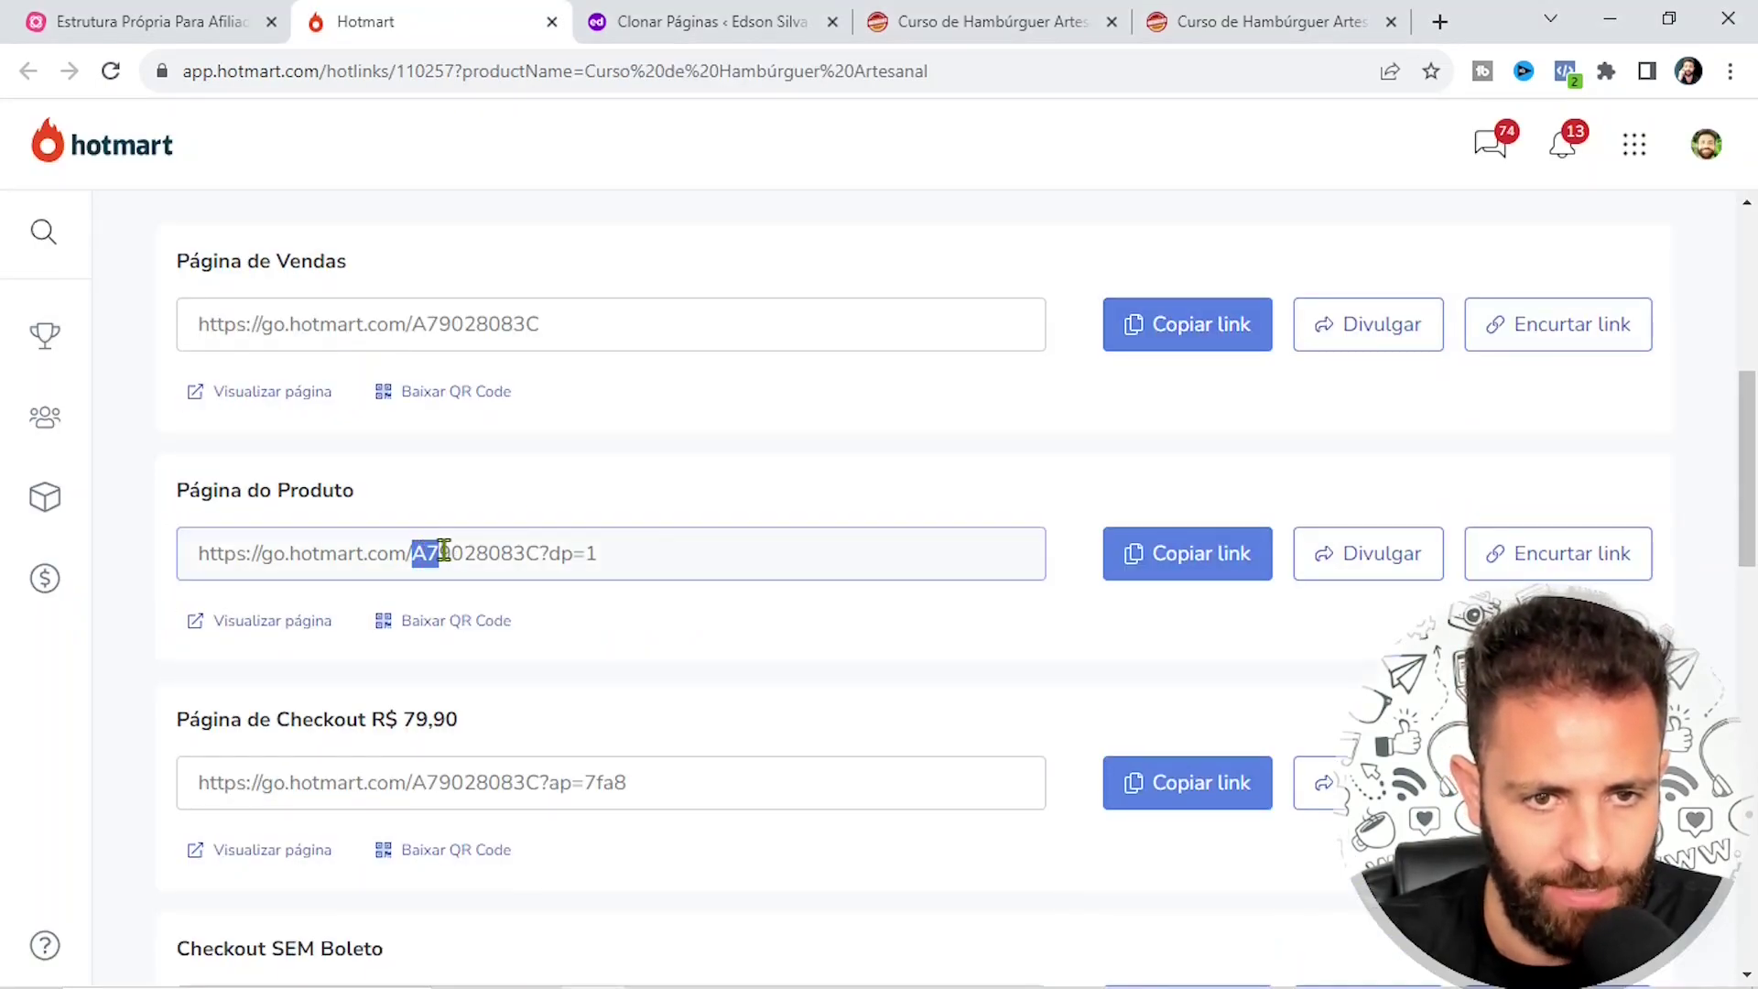
drag(443, 549, 510, 549)
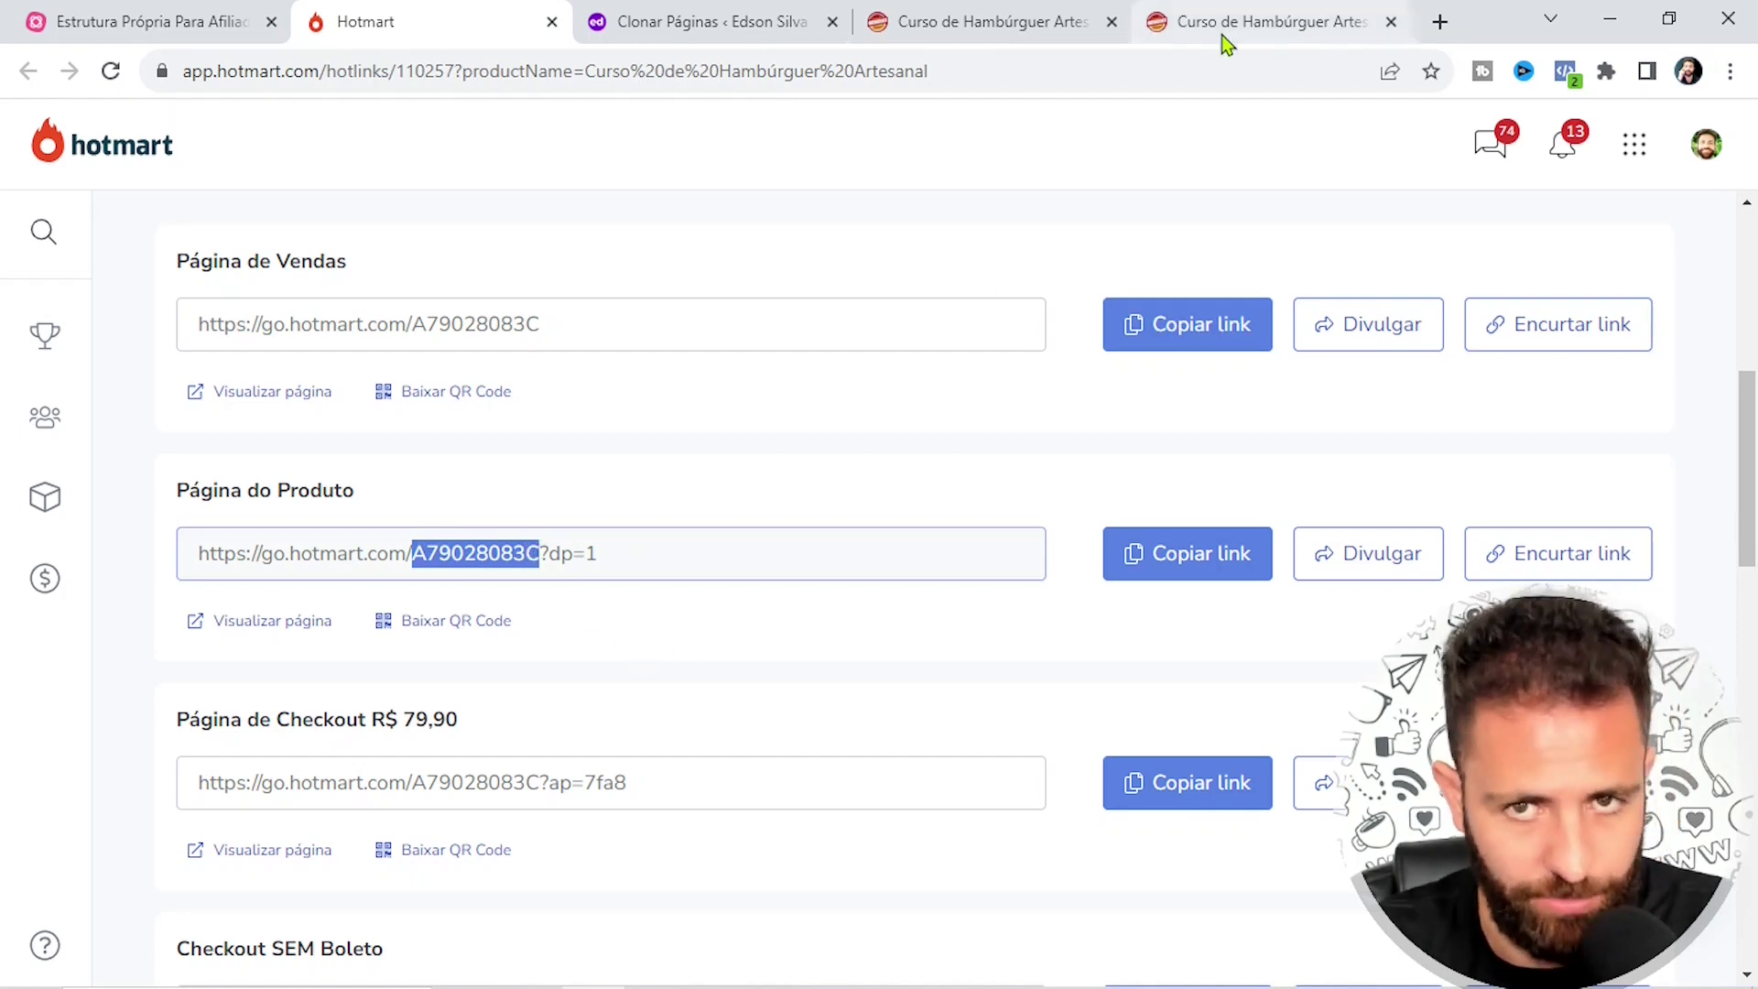
Look over the cloned sales page from the final offer back up to its header
click(1318, 20)
scroll(1053, 274, down, 10)
scroll(1065, 364, up, 15)
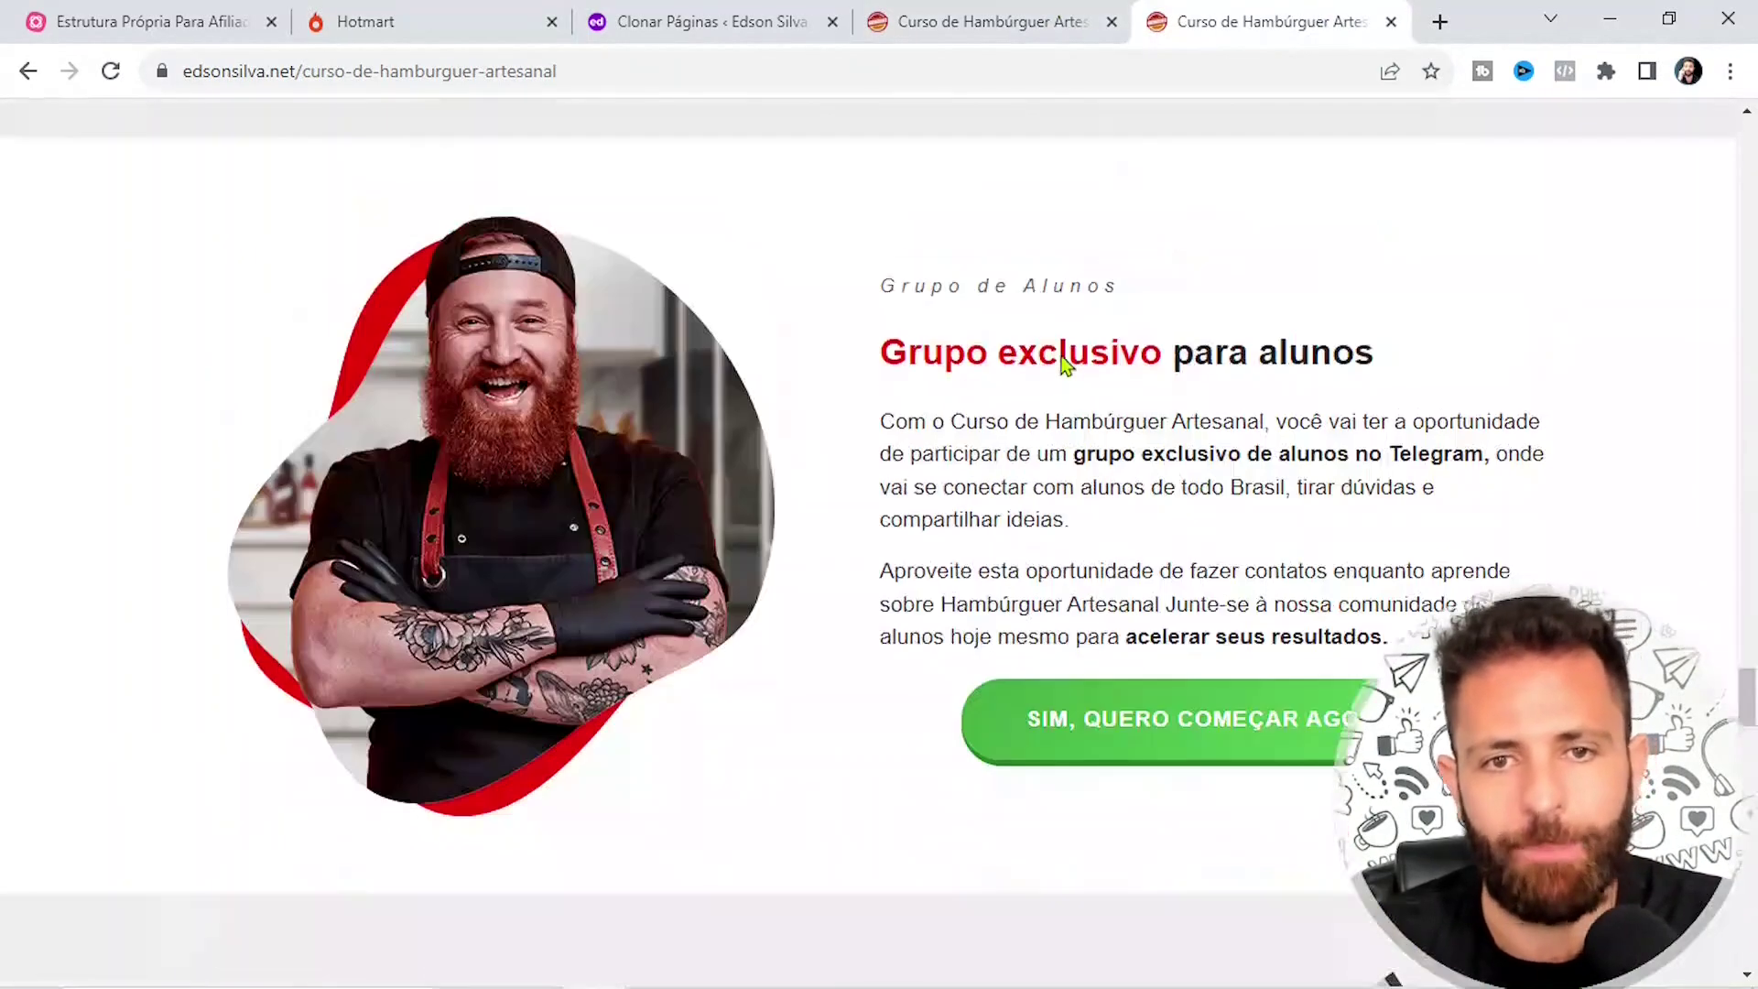
scroll(1065, 365, up, 15)
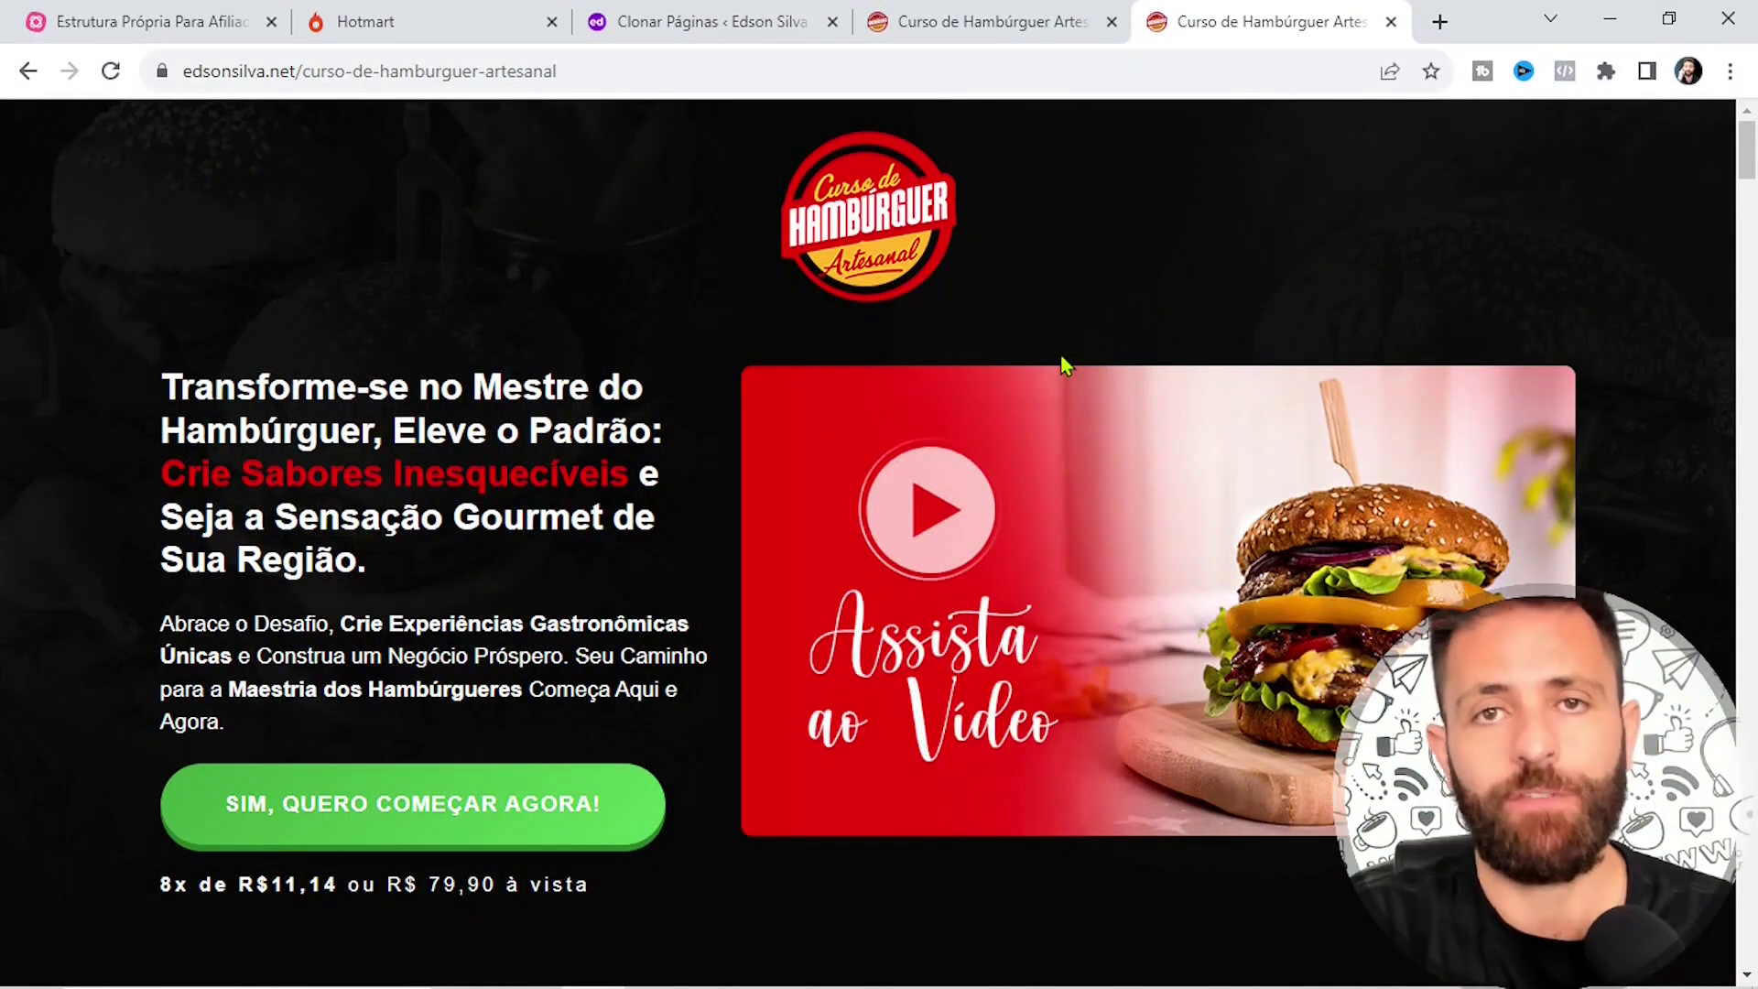
Open the cloned page "Página de Vendas Principal" for editing in Super Links
click(1010, 22)
click(686, 22)
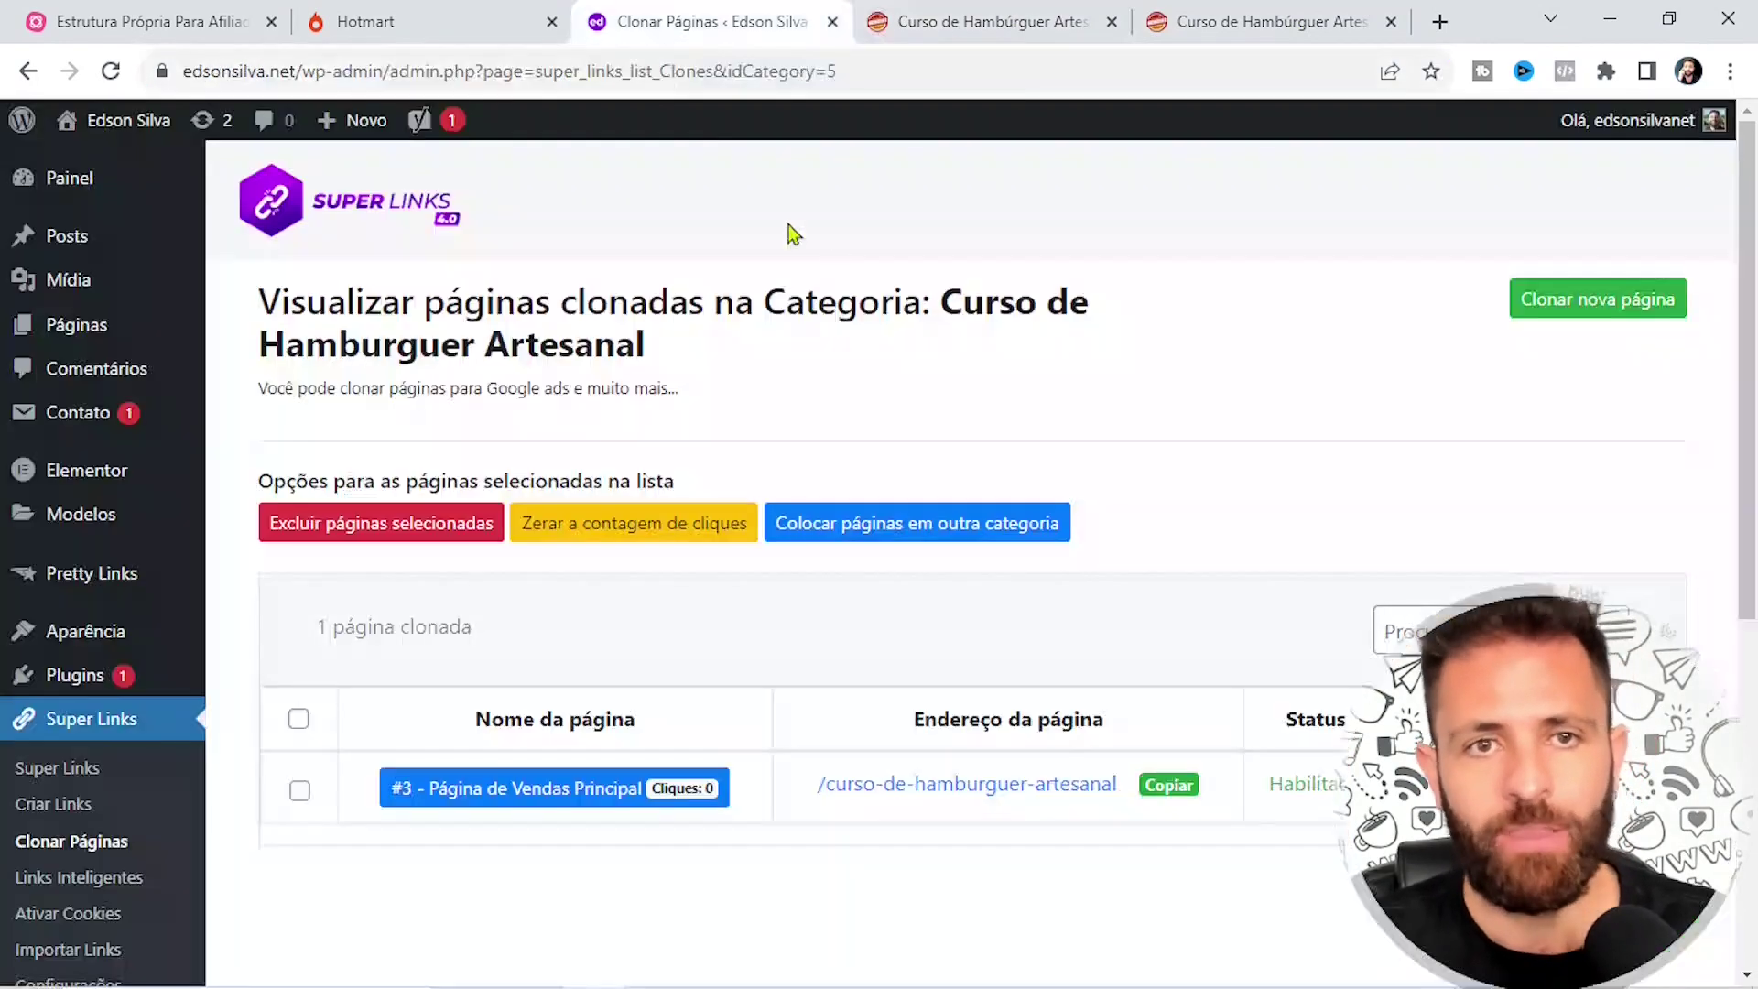
scroll(1056, 392, down, 3)
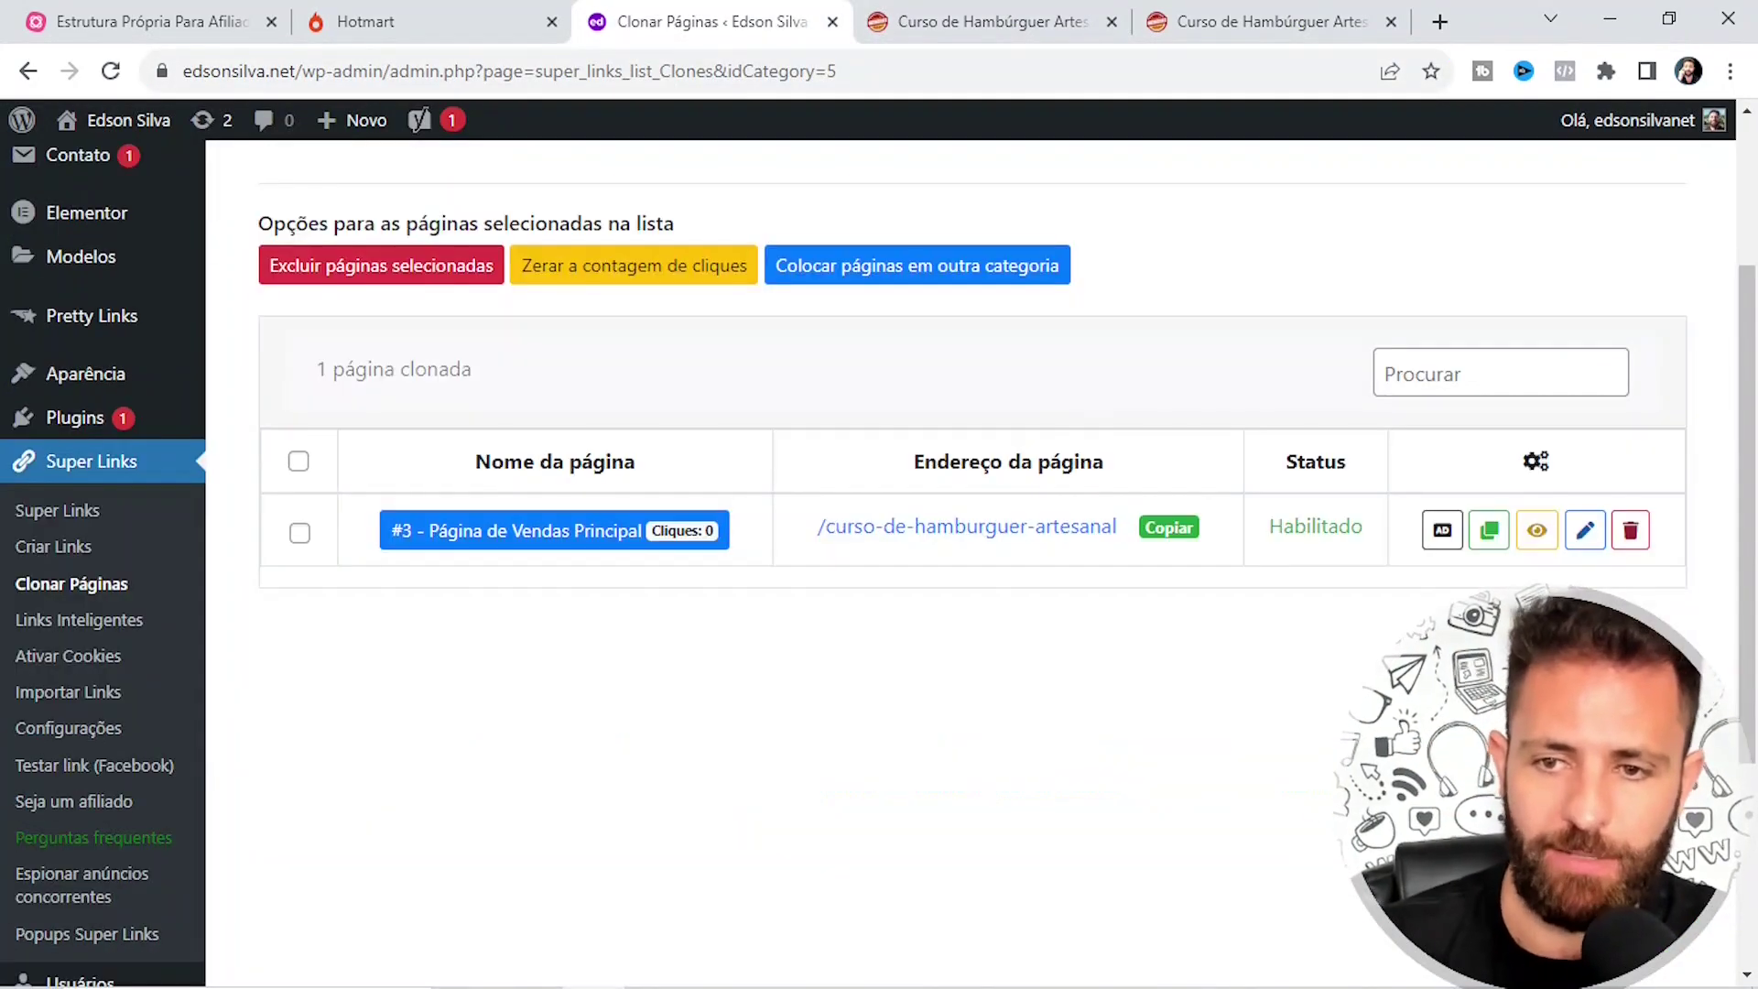
click(1586, 535)
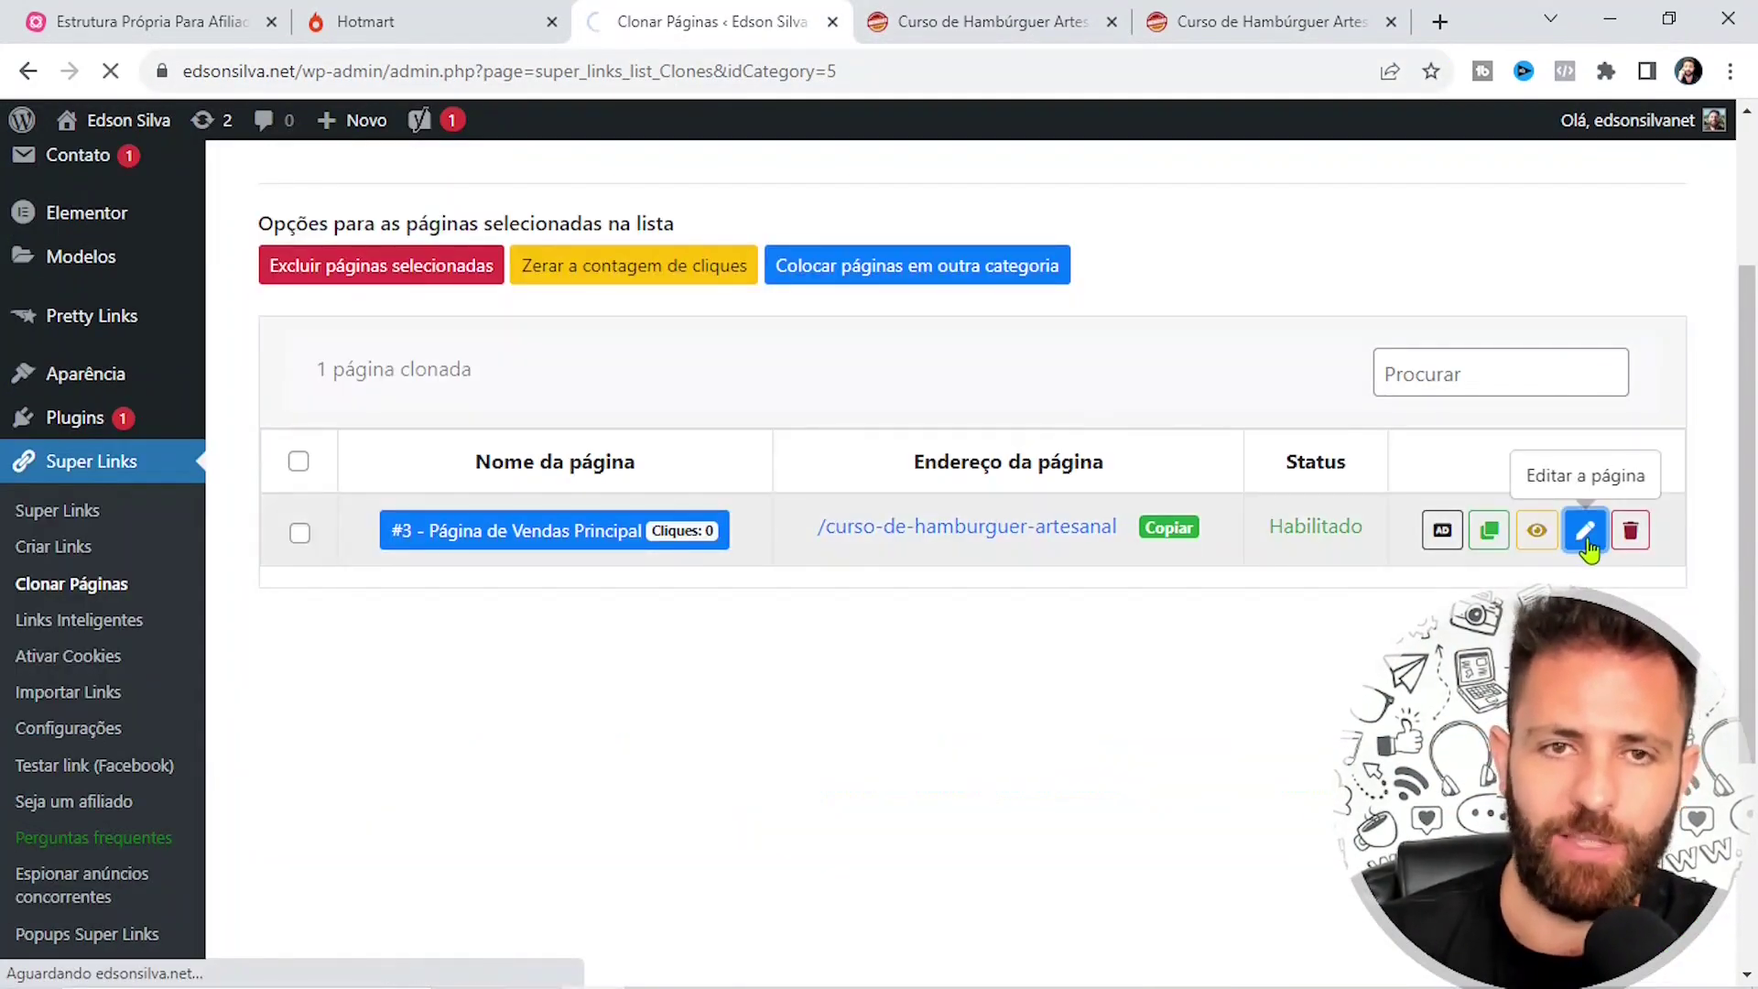
Expand the cloned page's settings for replacing checkout links, WhatsApp, images and texts
scroll(677, 572, down, 3)
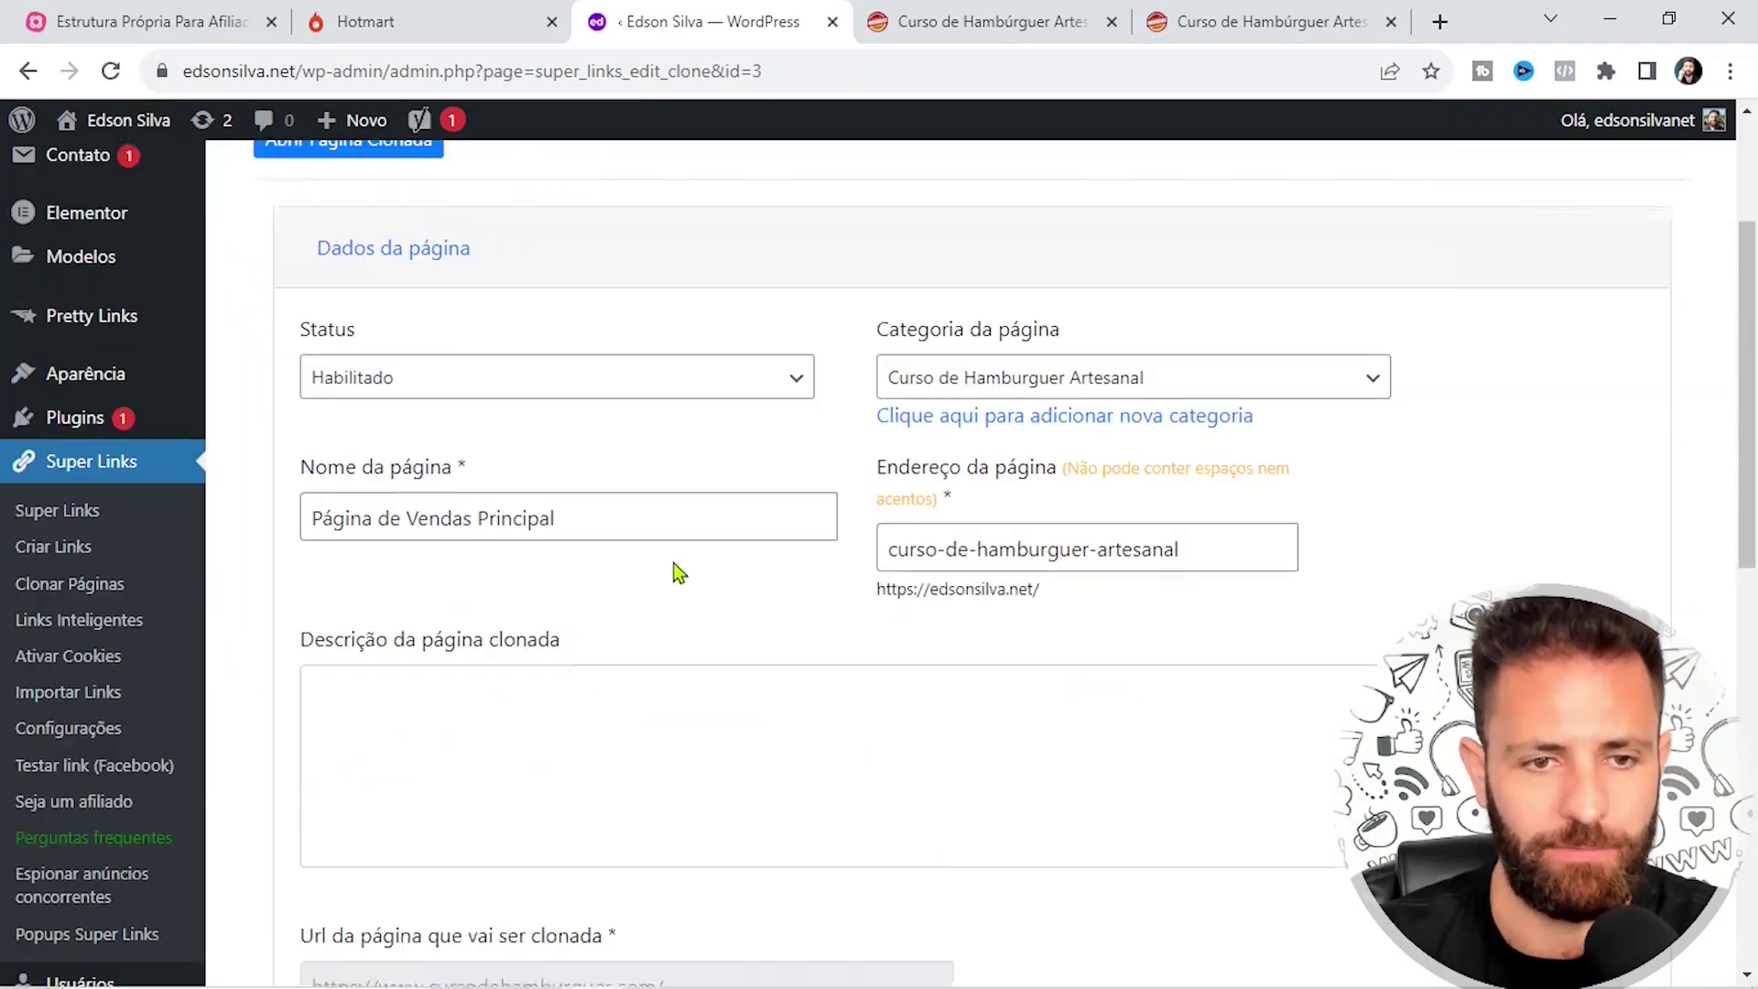
scroll(677, 573, down, 2)
scroll(923, 504, down, 5)
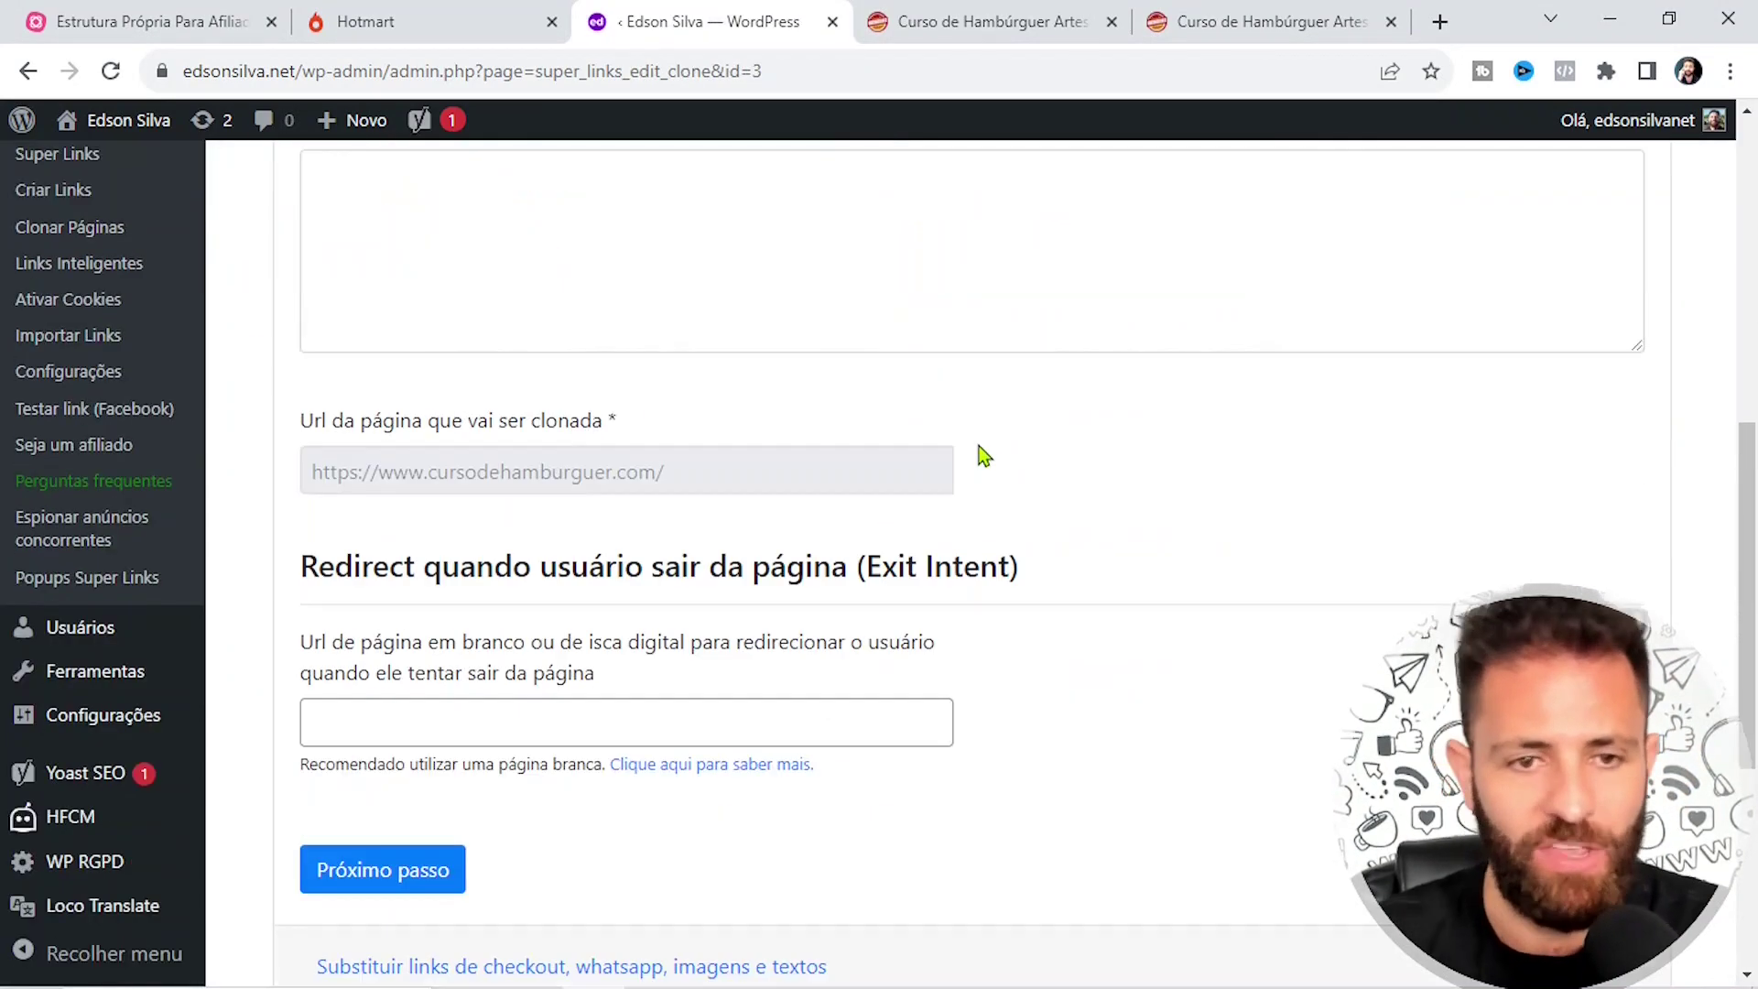
scroll(982, 455, down, 5)
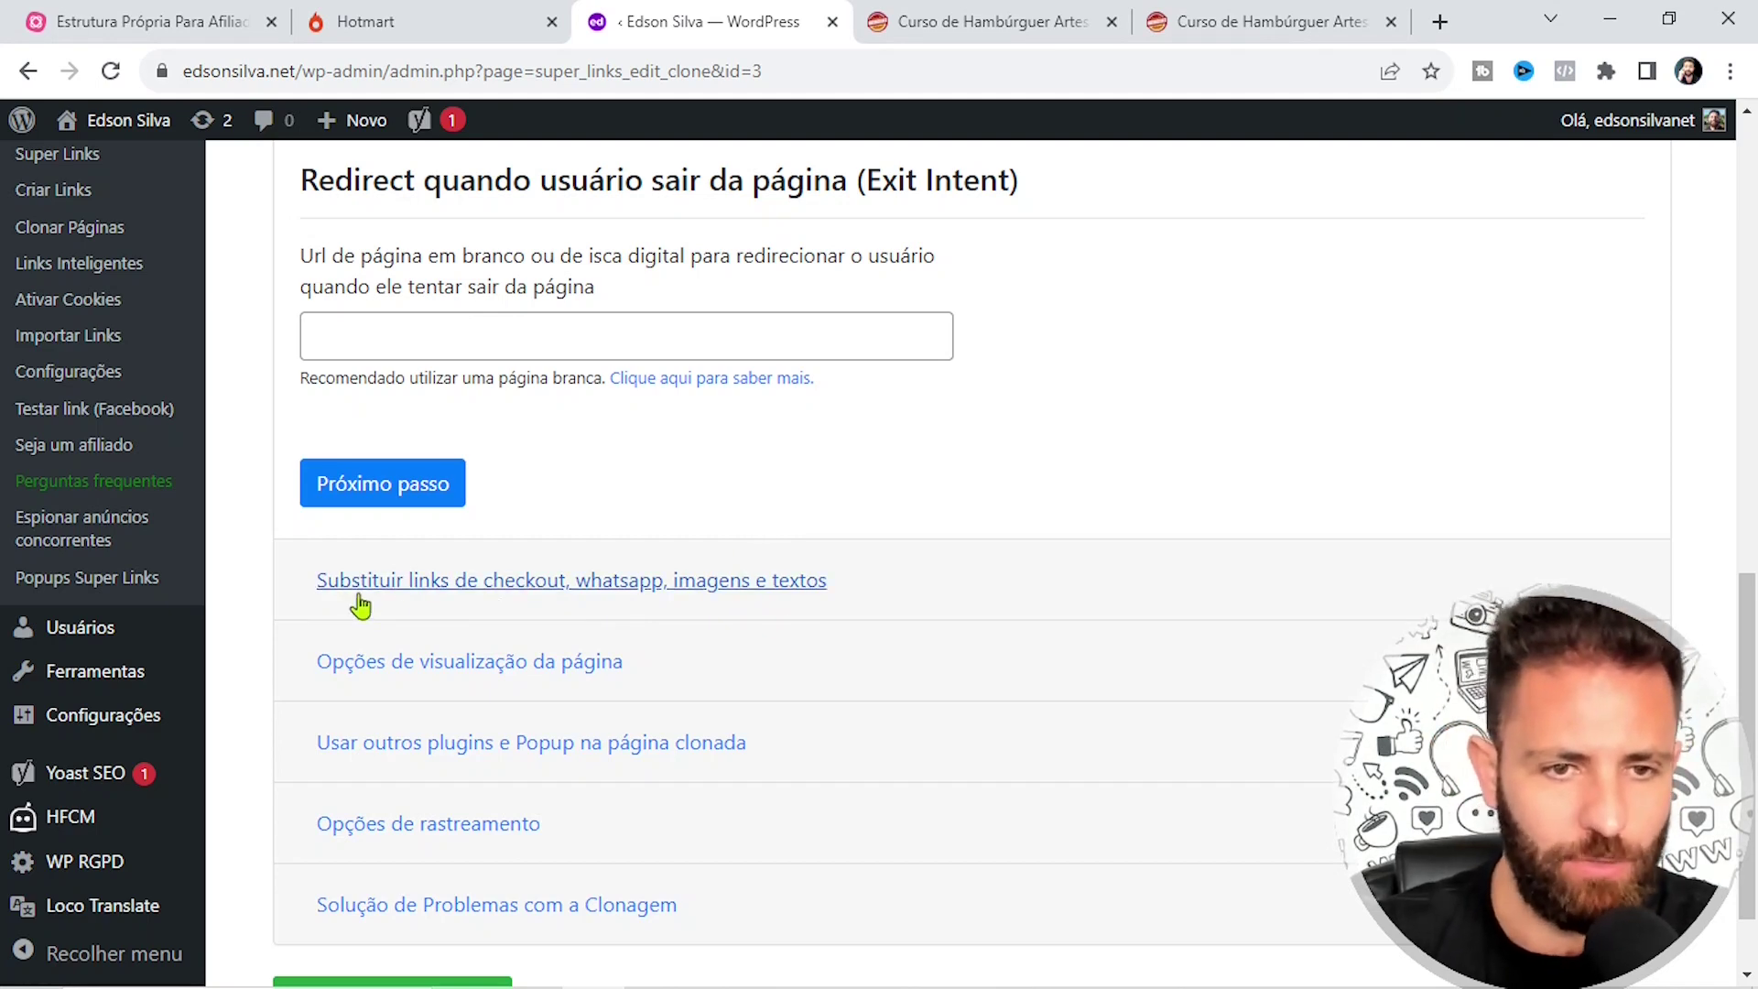
click(453, 590)
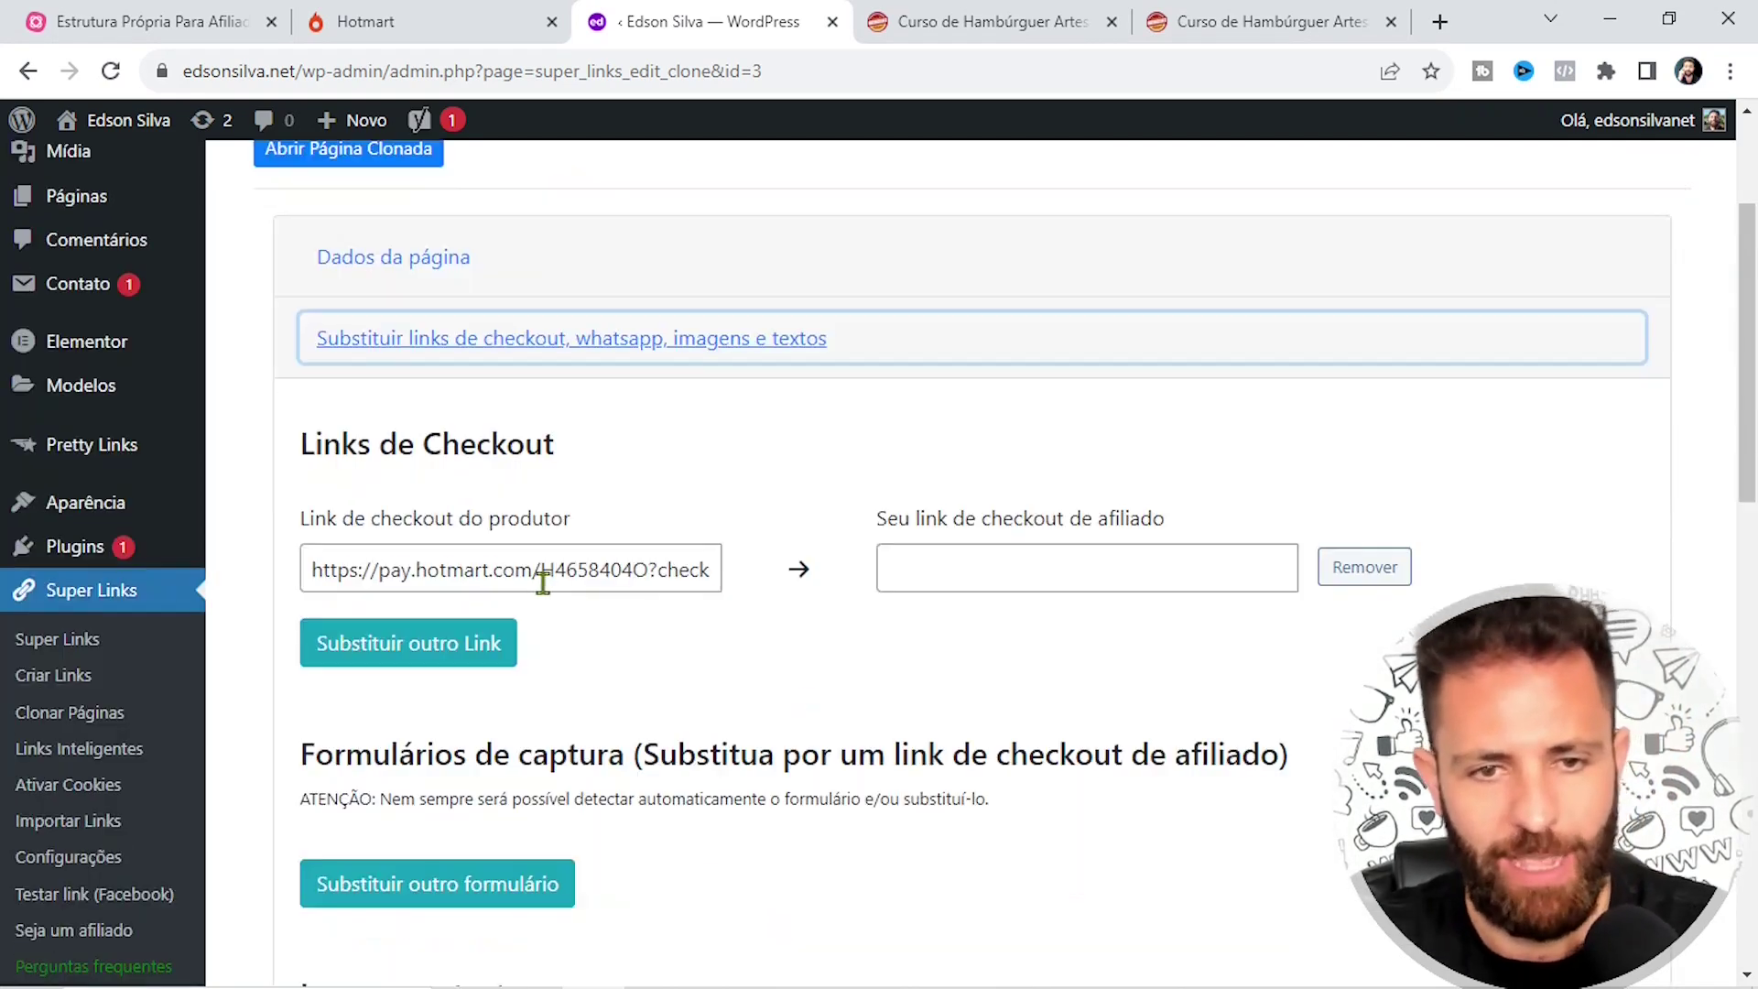
Compare the producer's checkout link detected by Super Links with the button links collected in Notepad
click(637, 574)
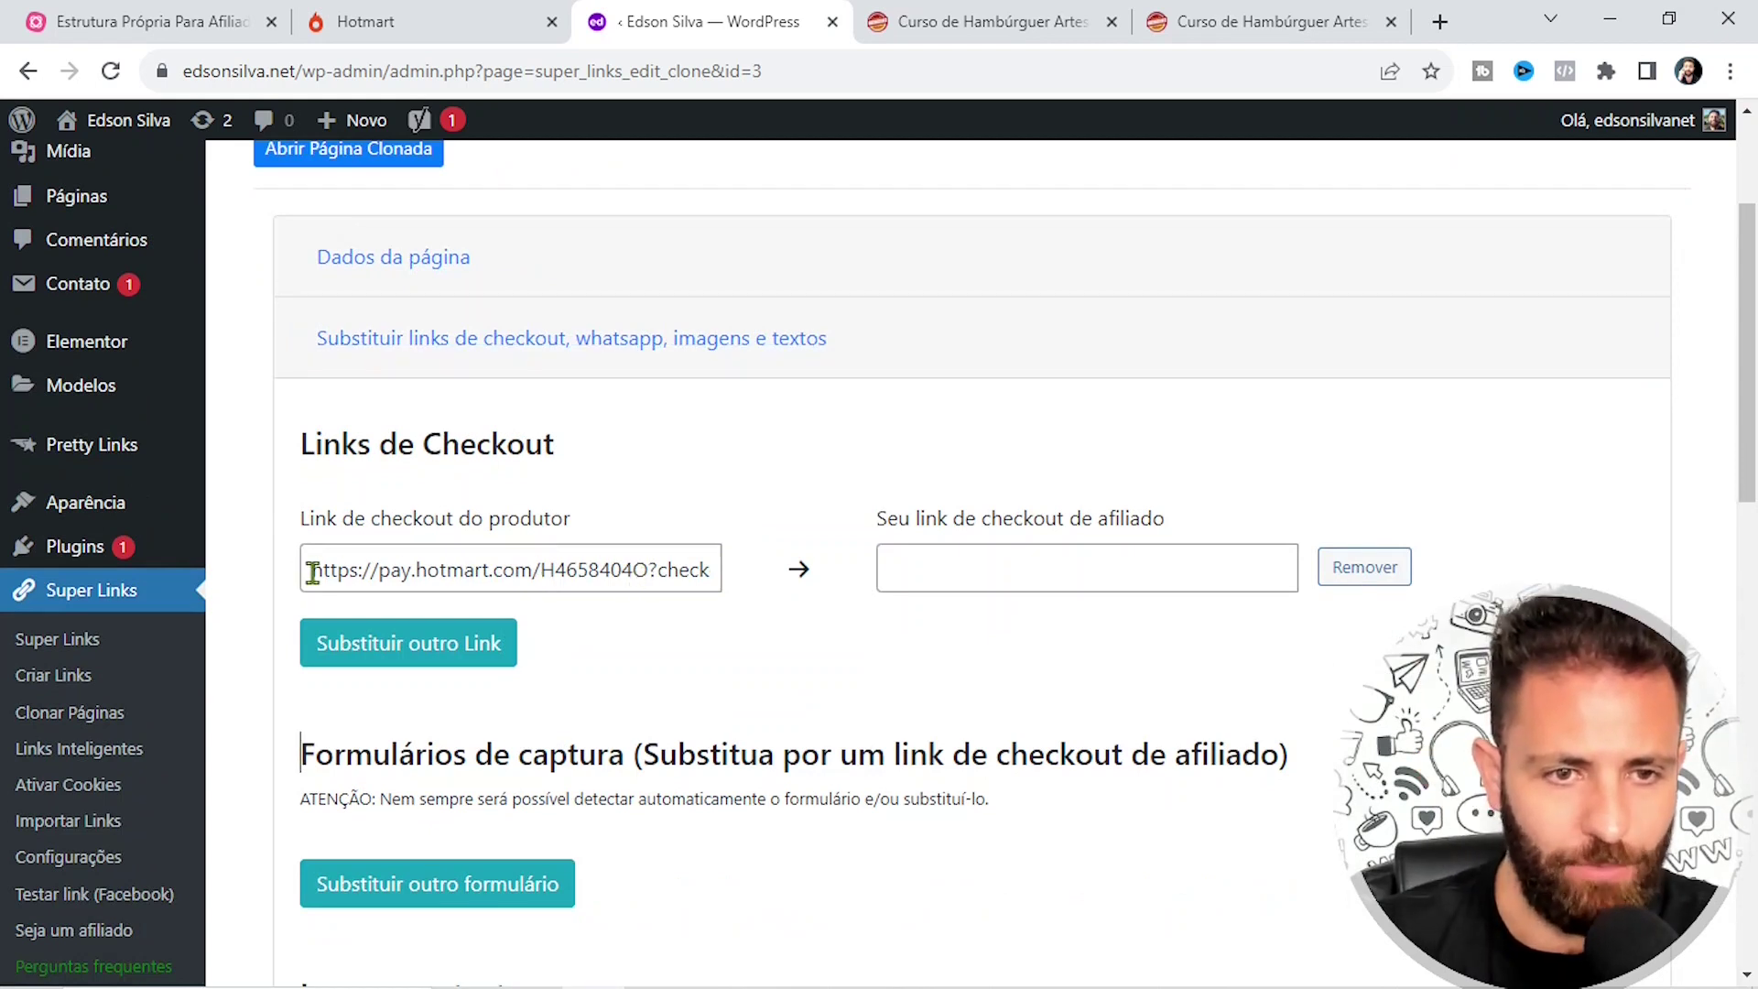
drag(313, 572, 816, 593)
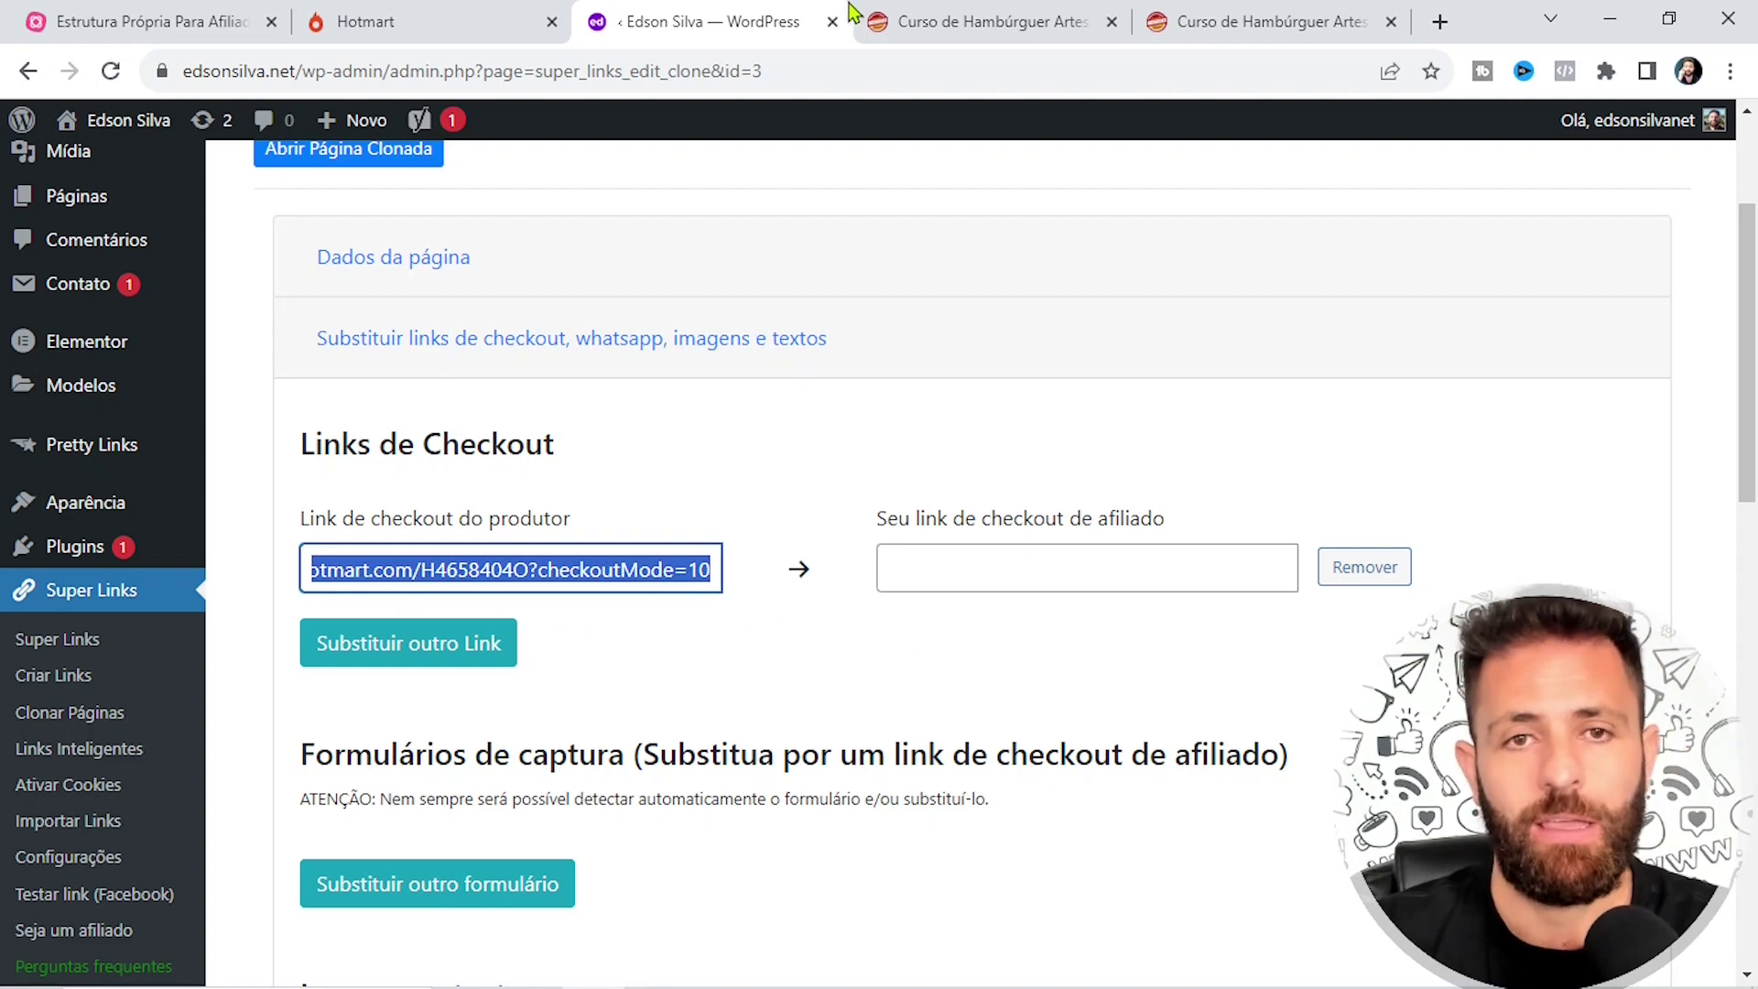
click(718, 964)
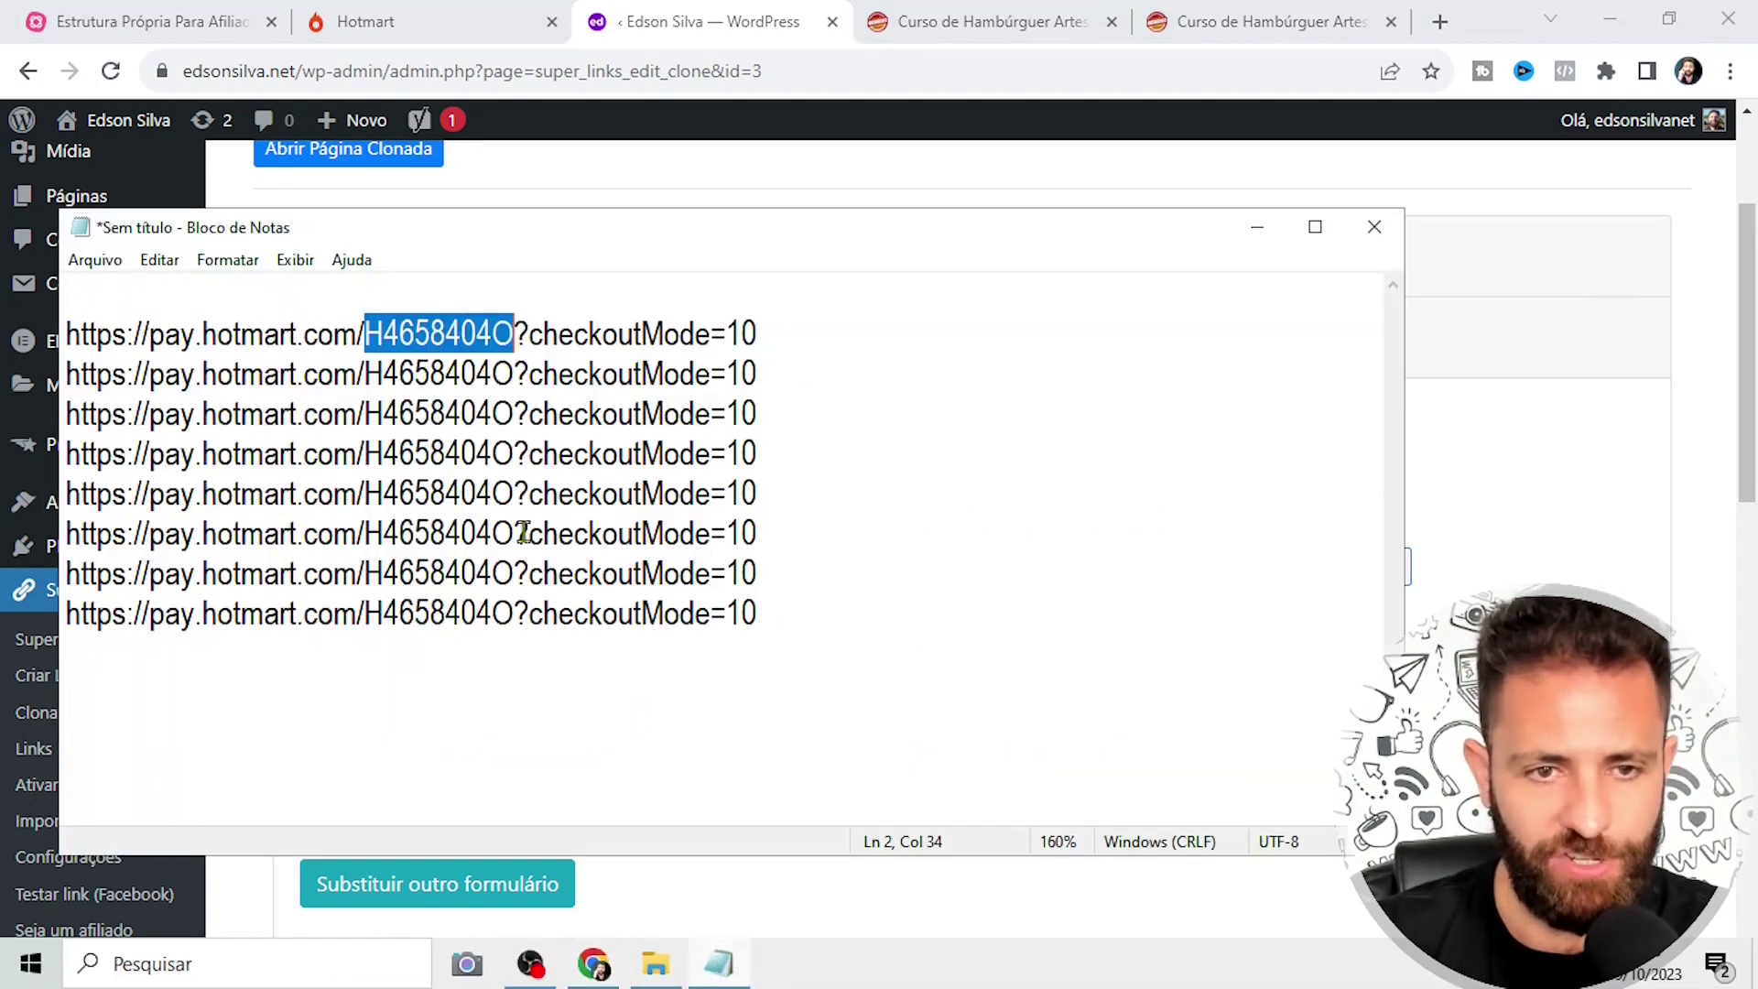
click(460, 390)
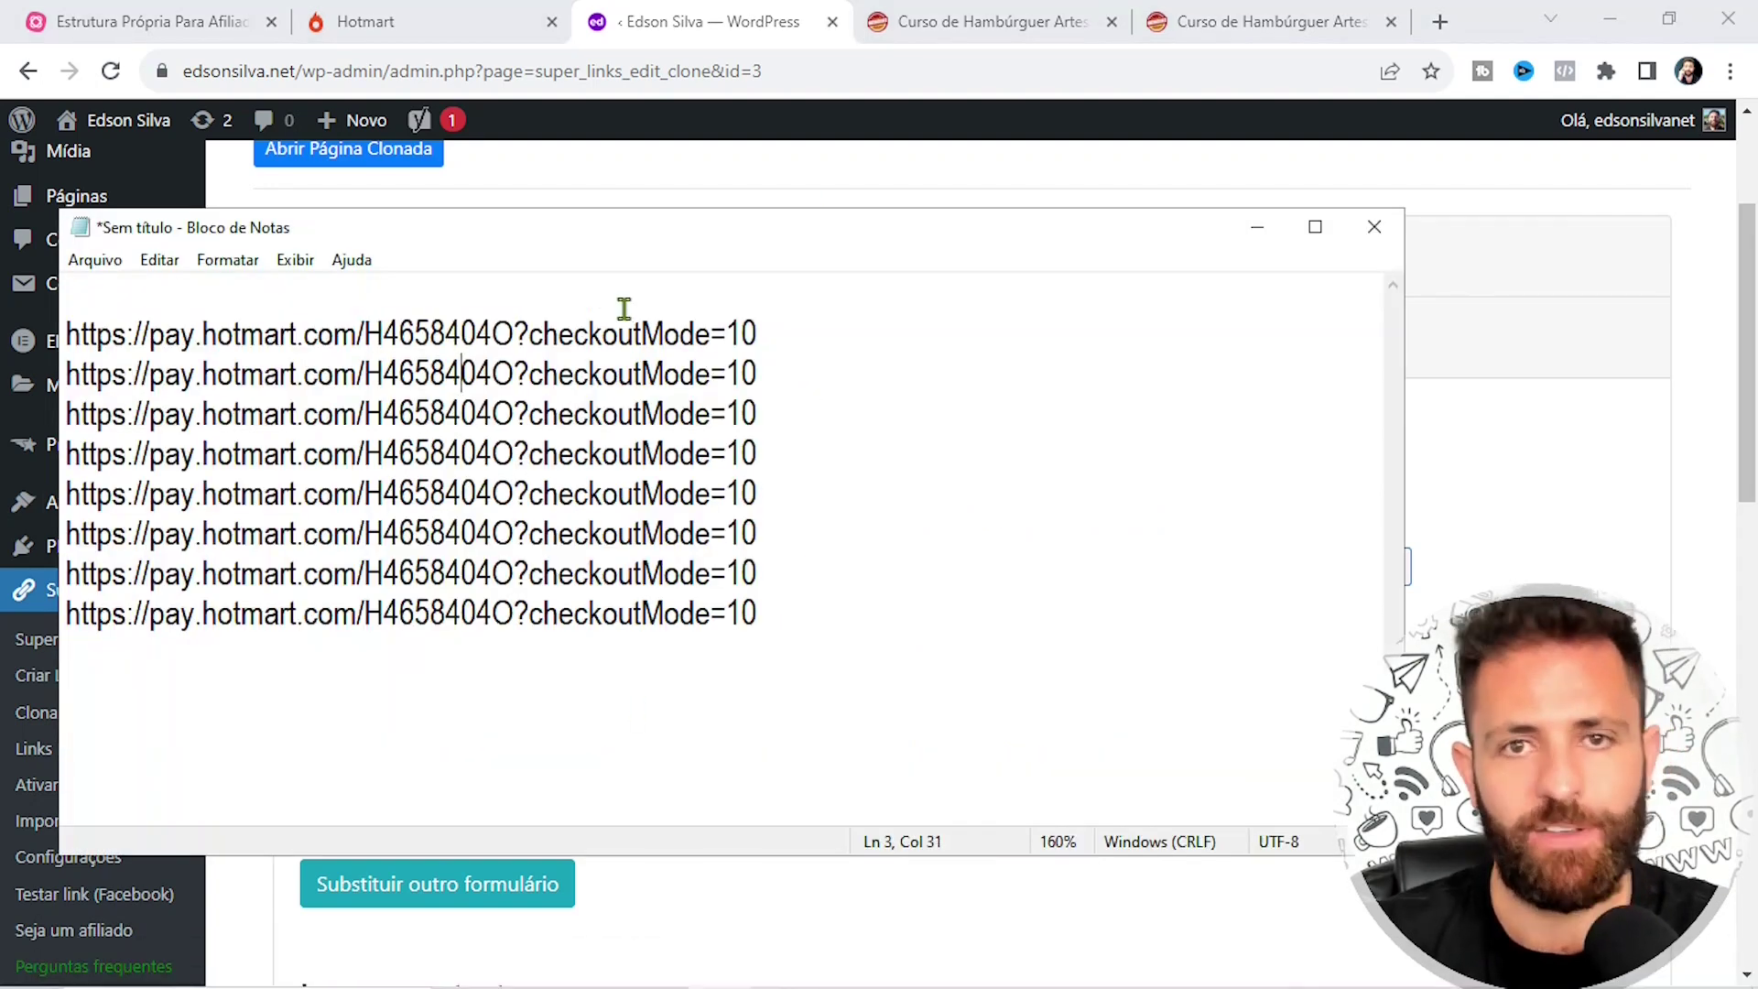
Copy the affiliate link of "Página de Checkout R$ 79,90" from the Hotmart hotlinks page
click(371, 23)
click(730, 455)
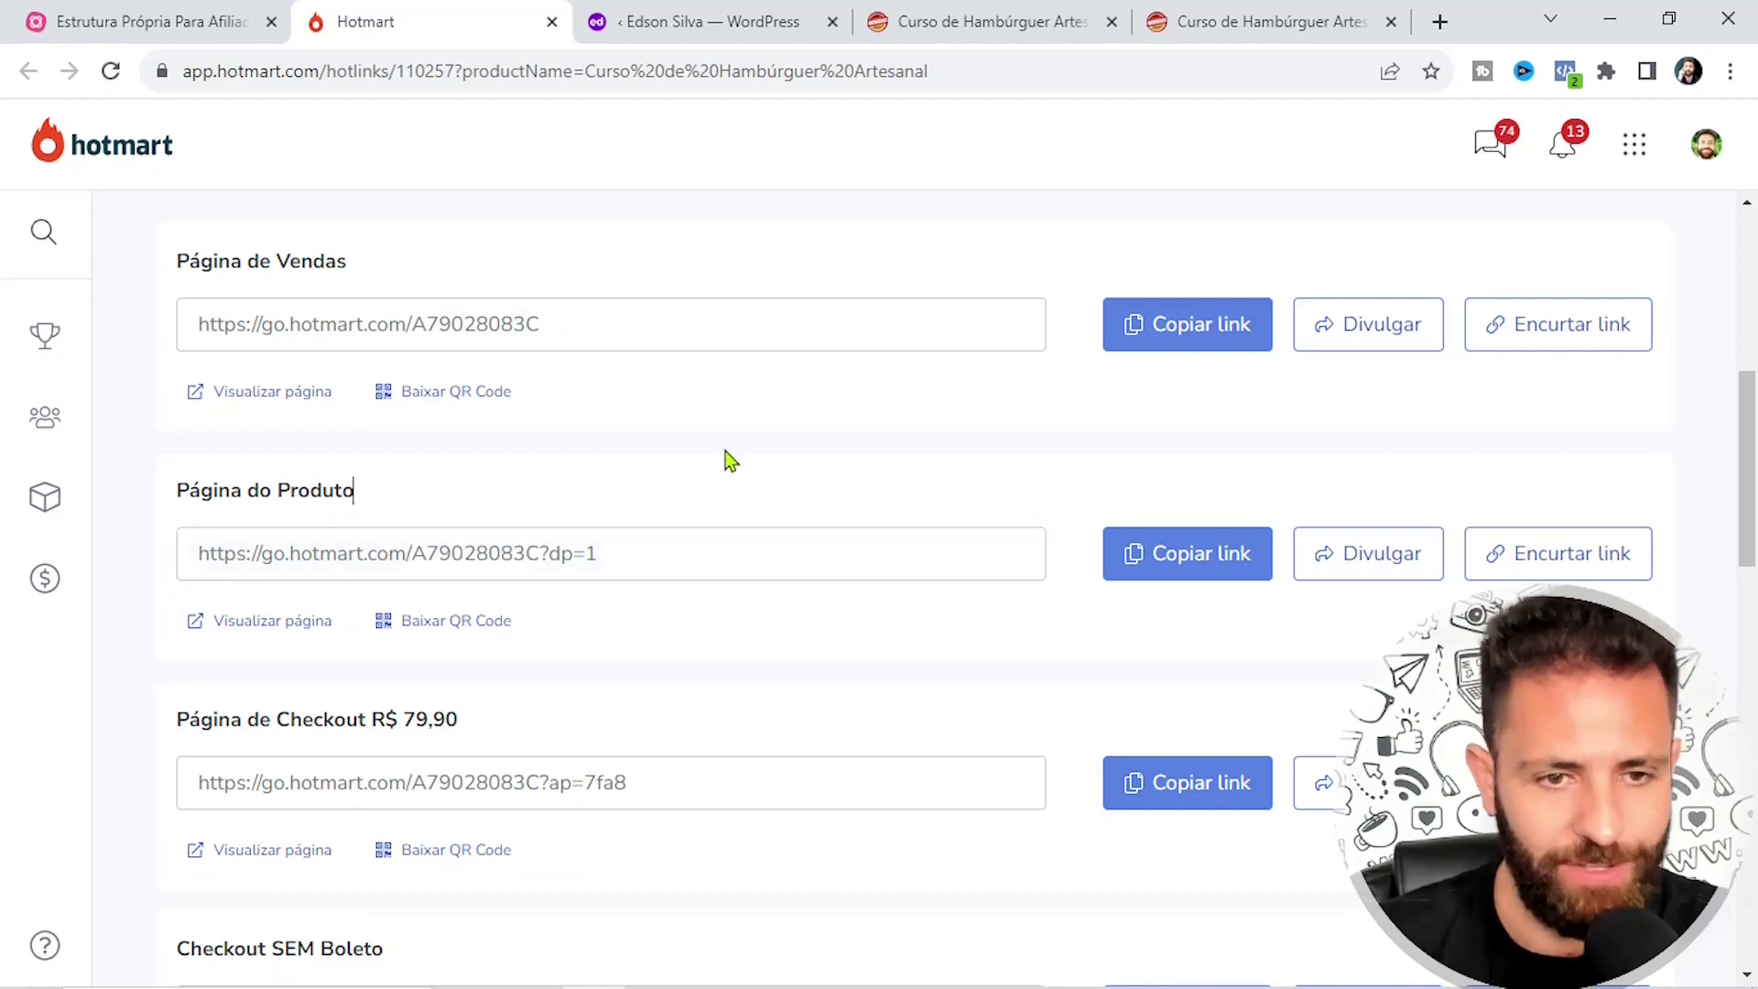
scroll(631, 622, down, 3)
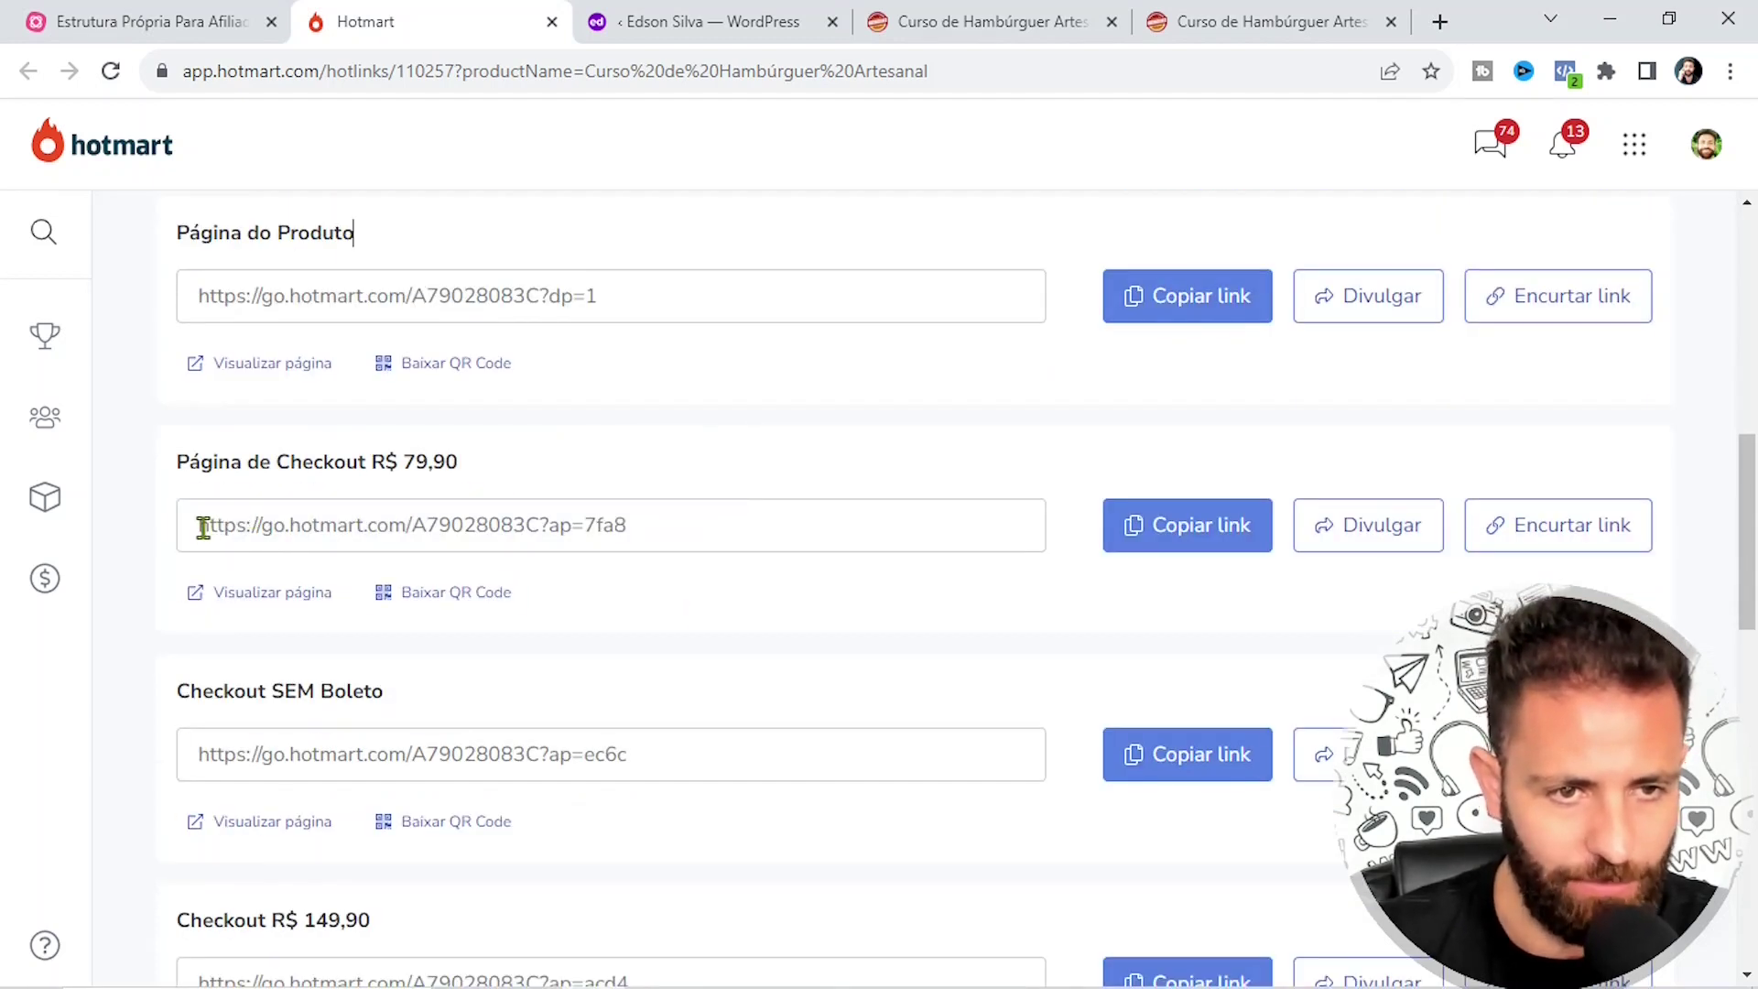
drag(203, 528, 661, 552)
key(ctrl+c)
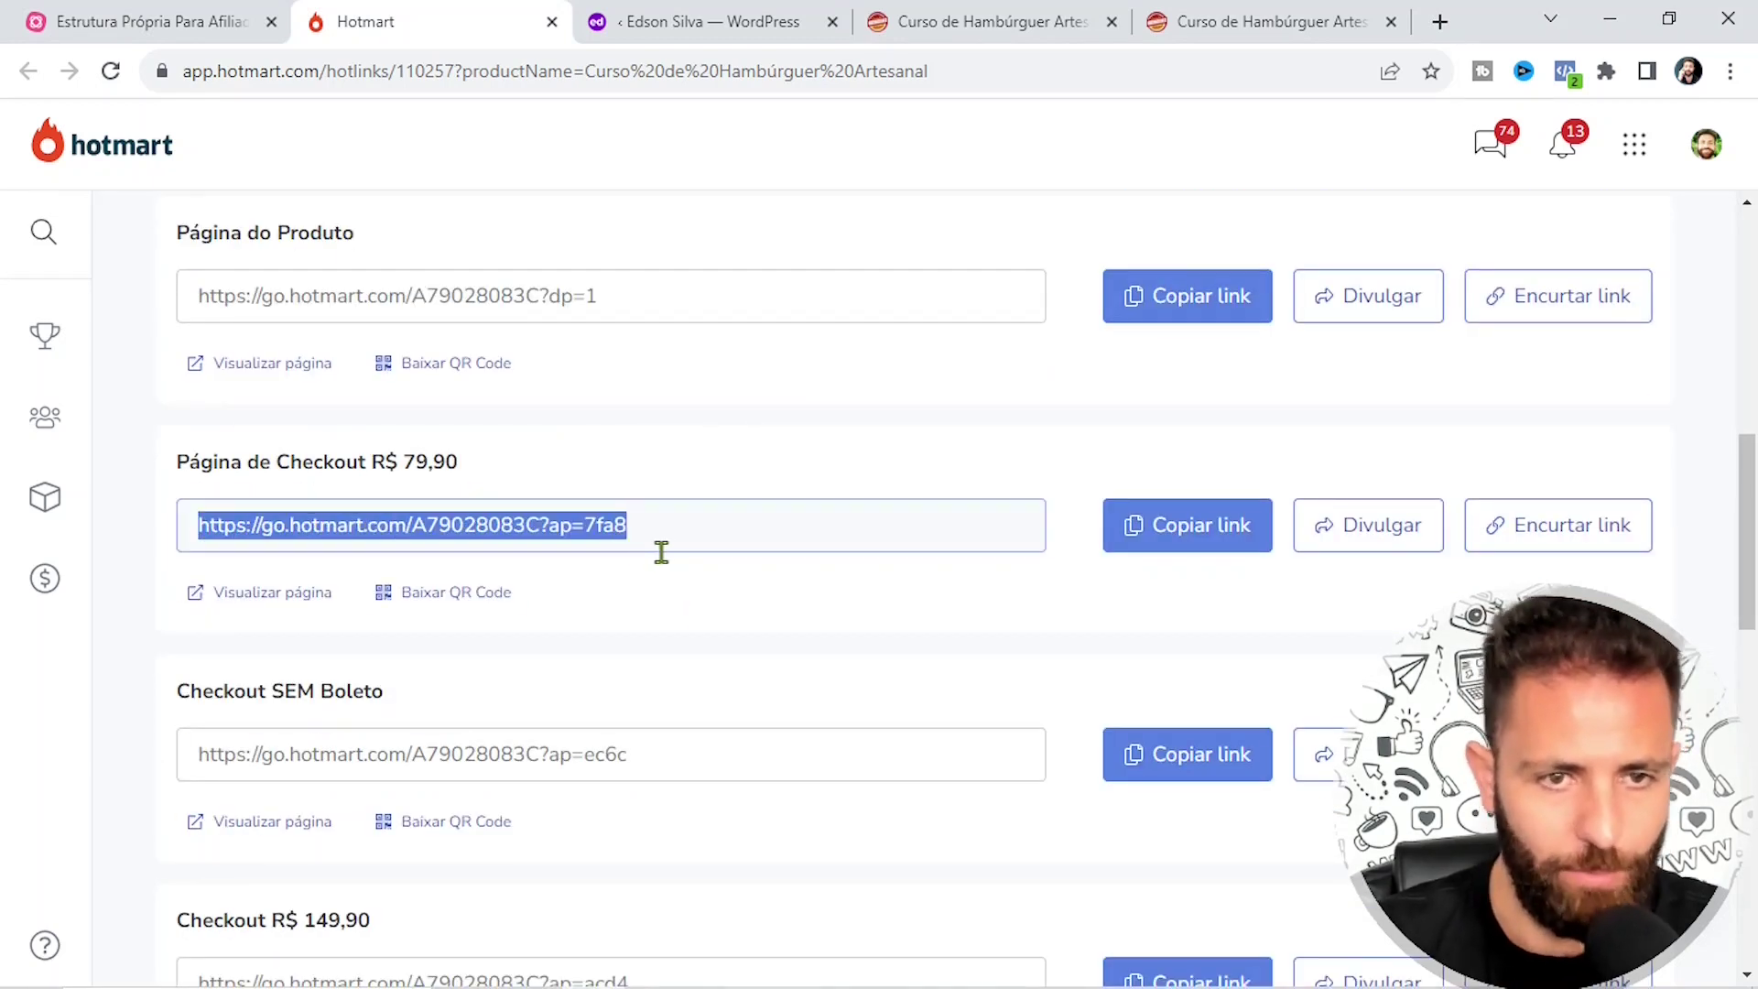
Fill in the affiliate checkout link in Super Links with the copied Hotmart R$ 79,90 checkout link
click(1249, 23)
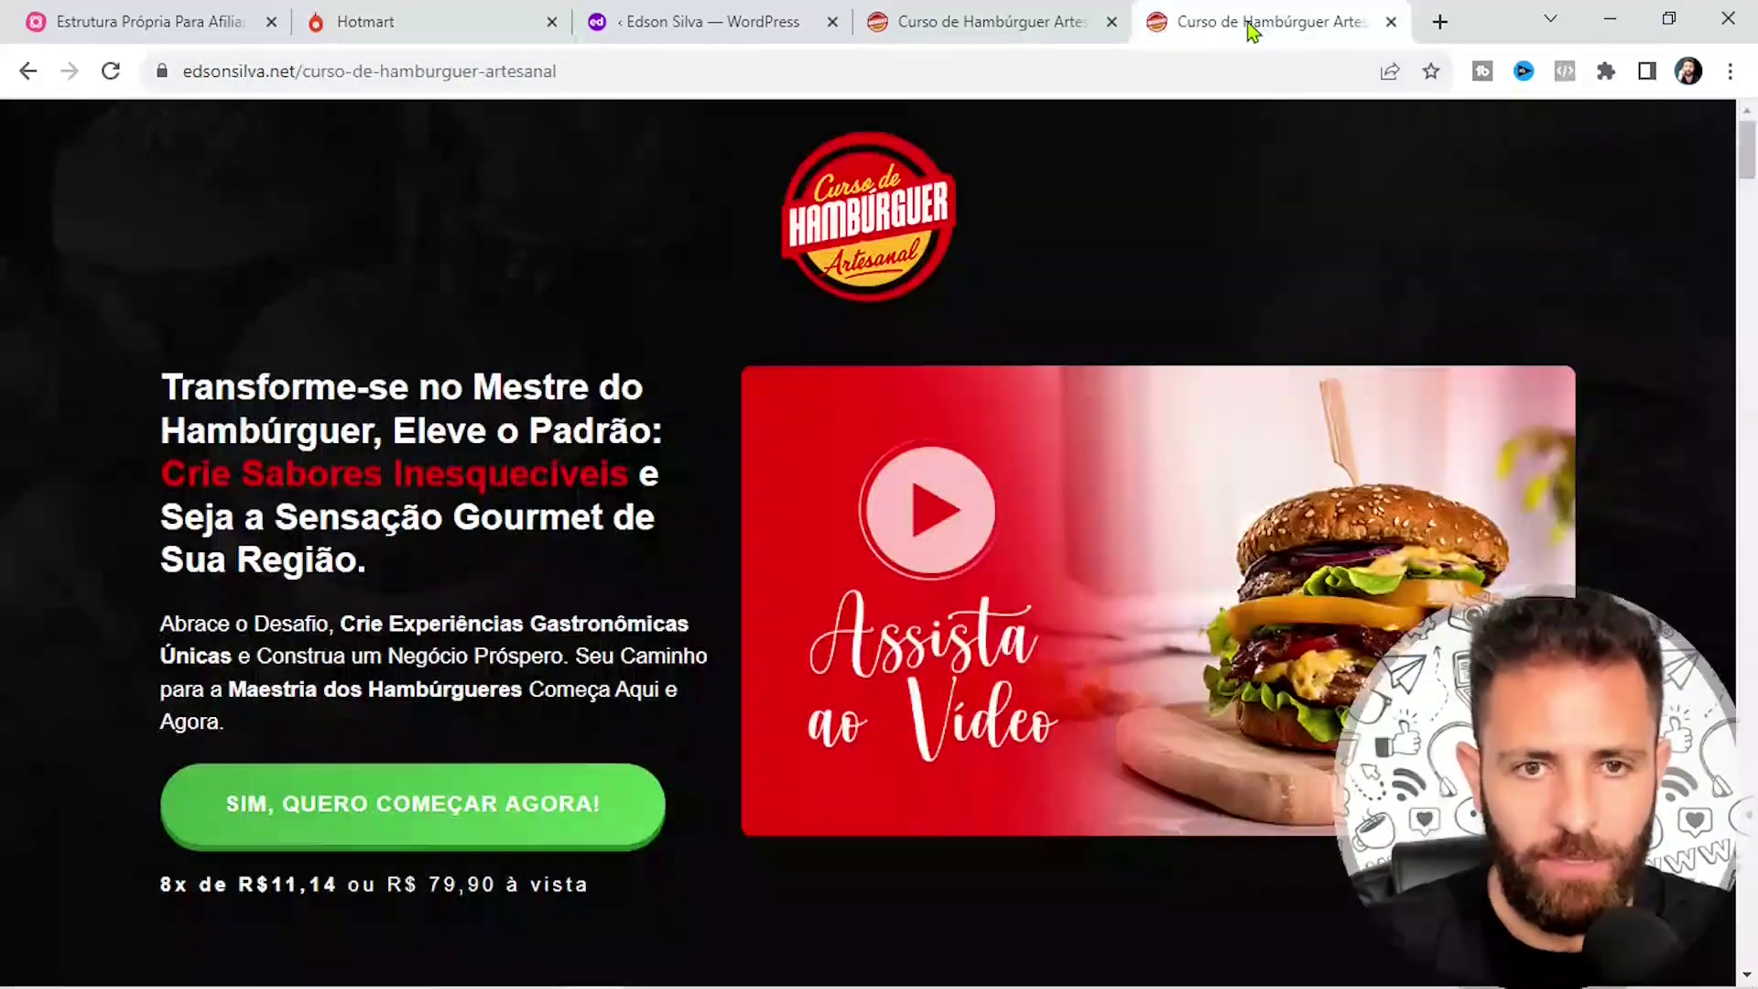
click(728, 26)
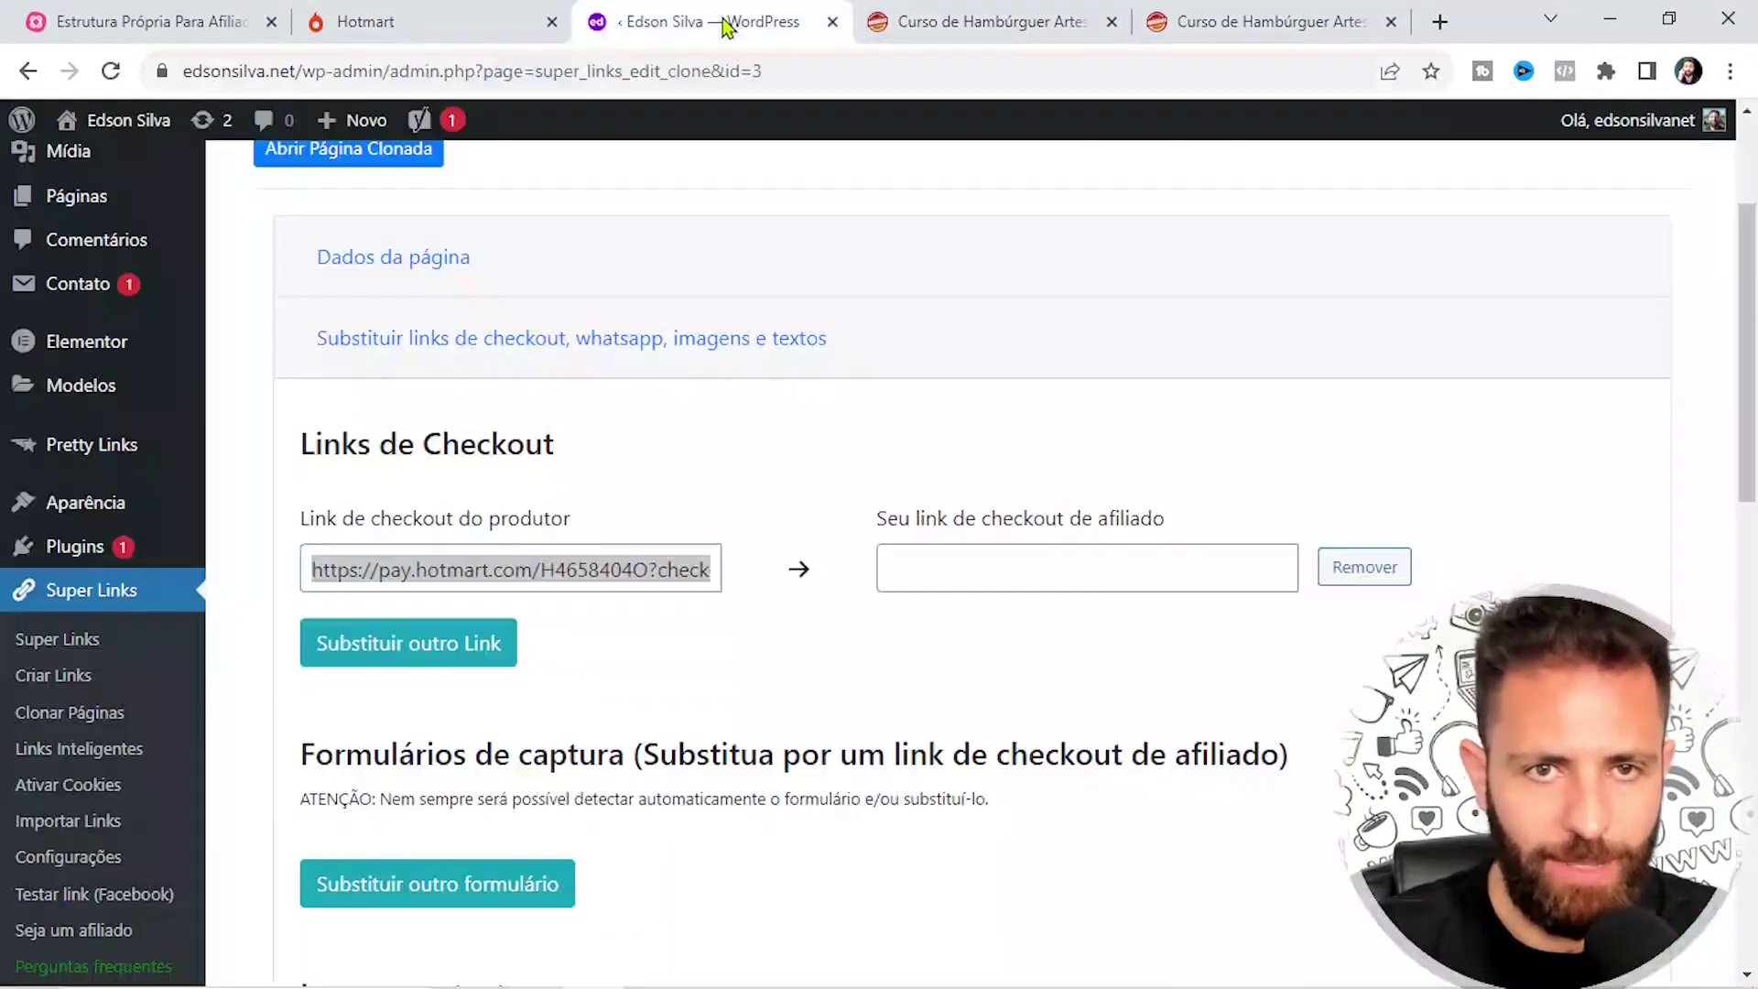
click(917, 555)
key(ctrl+v)
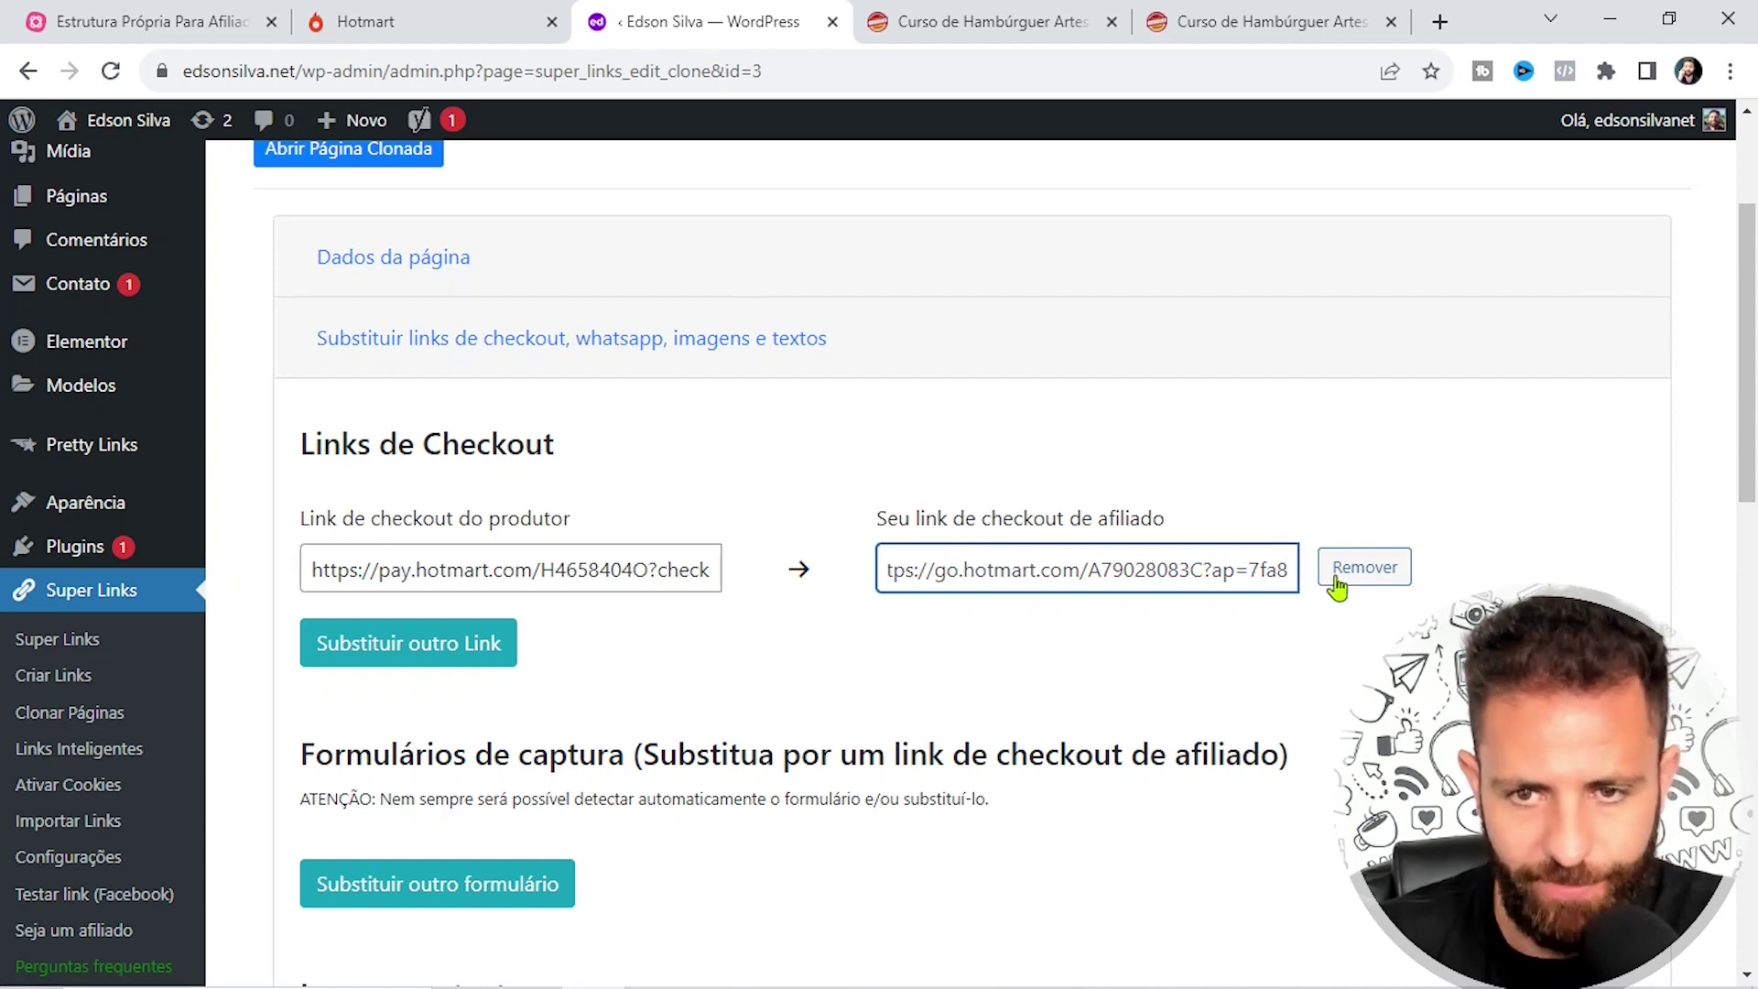
click(1289, 754)
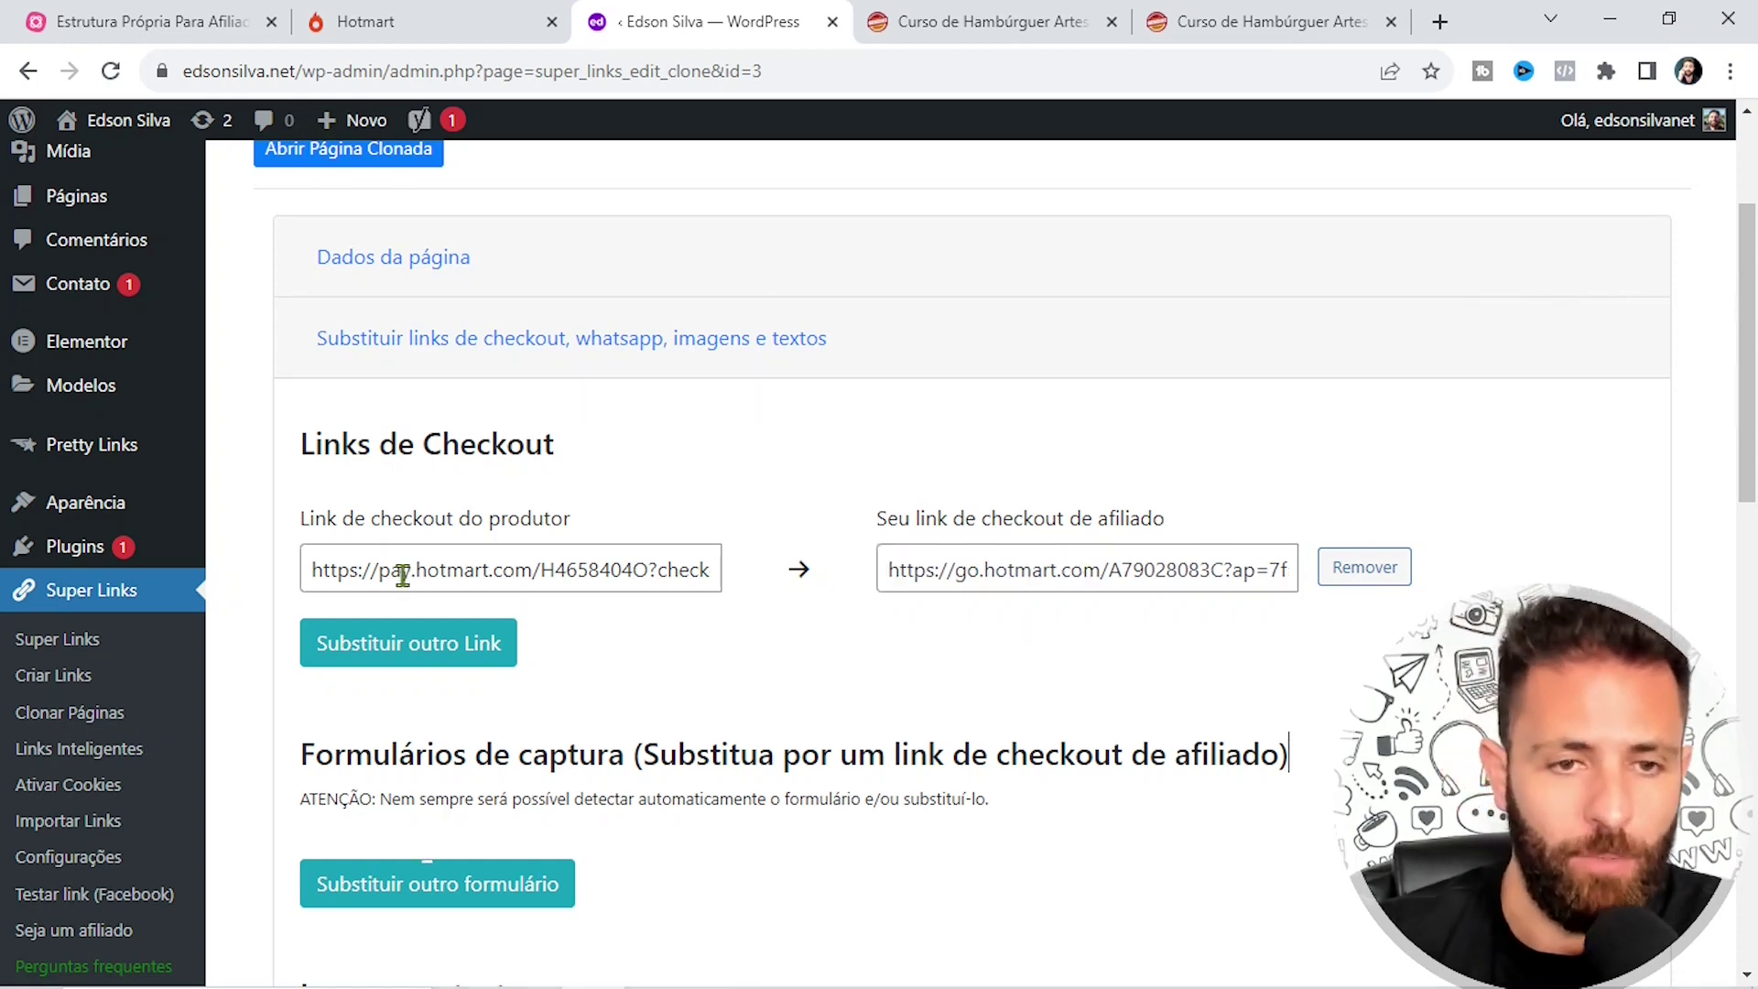
Compare the button links collected in Notepad with the producer's checkout link in Super Links
mouse_move(756, 986)
click(716, 963)
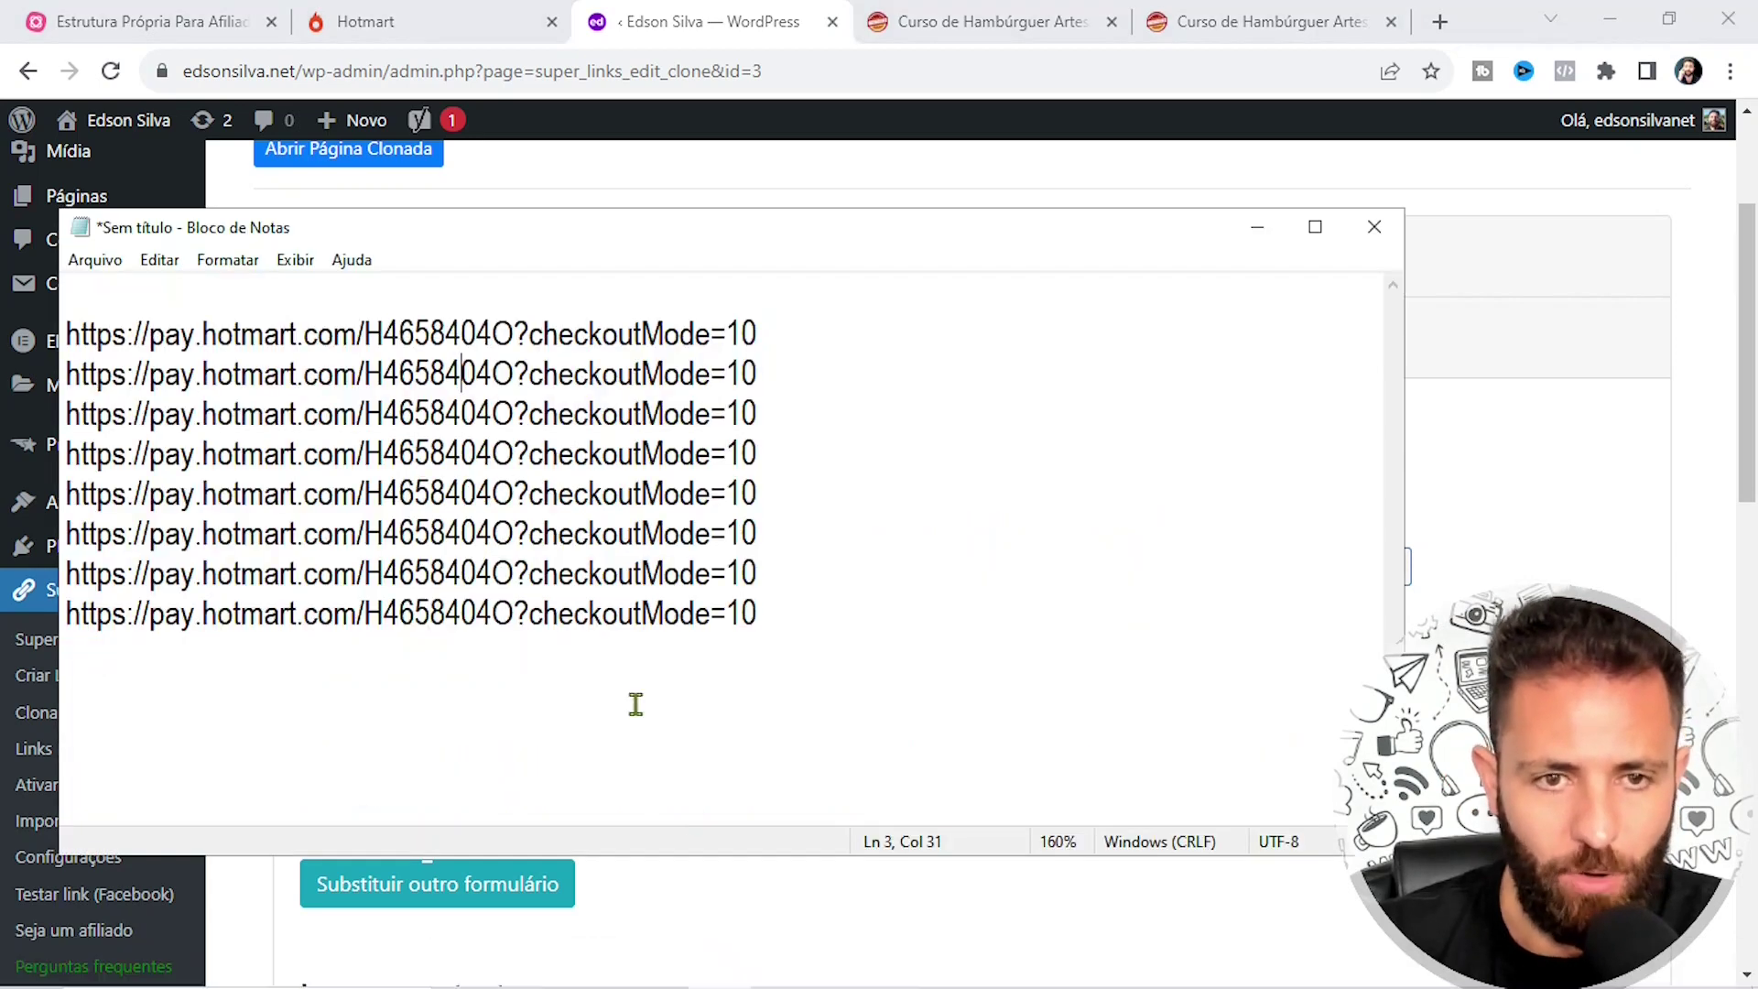
drag(787, 623, 83, 327)
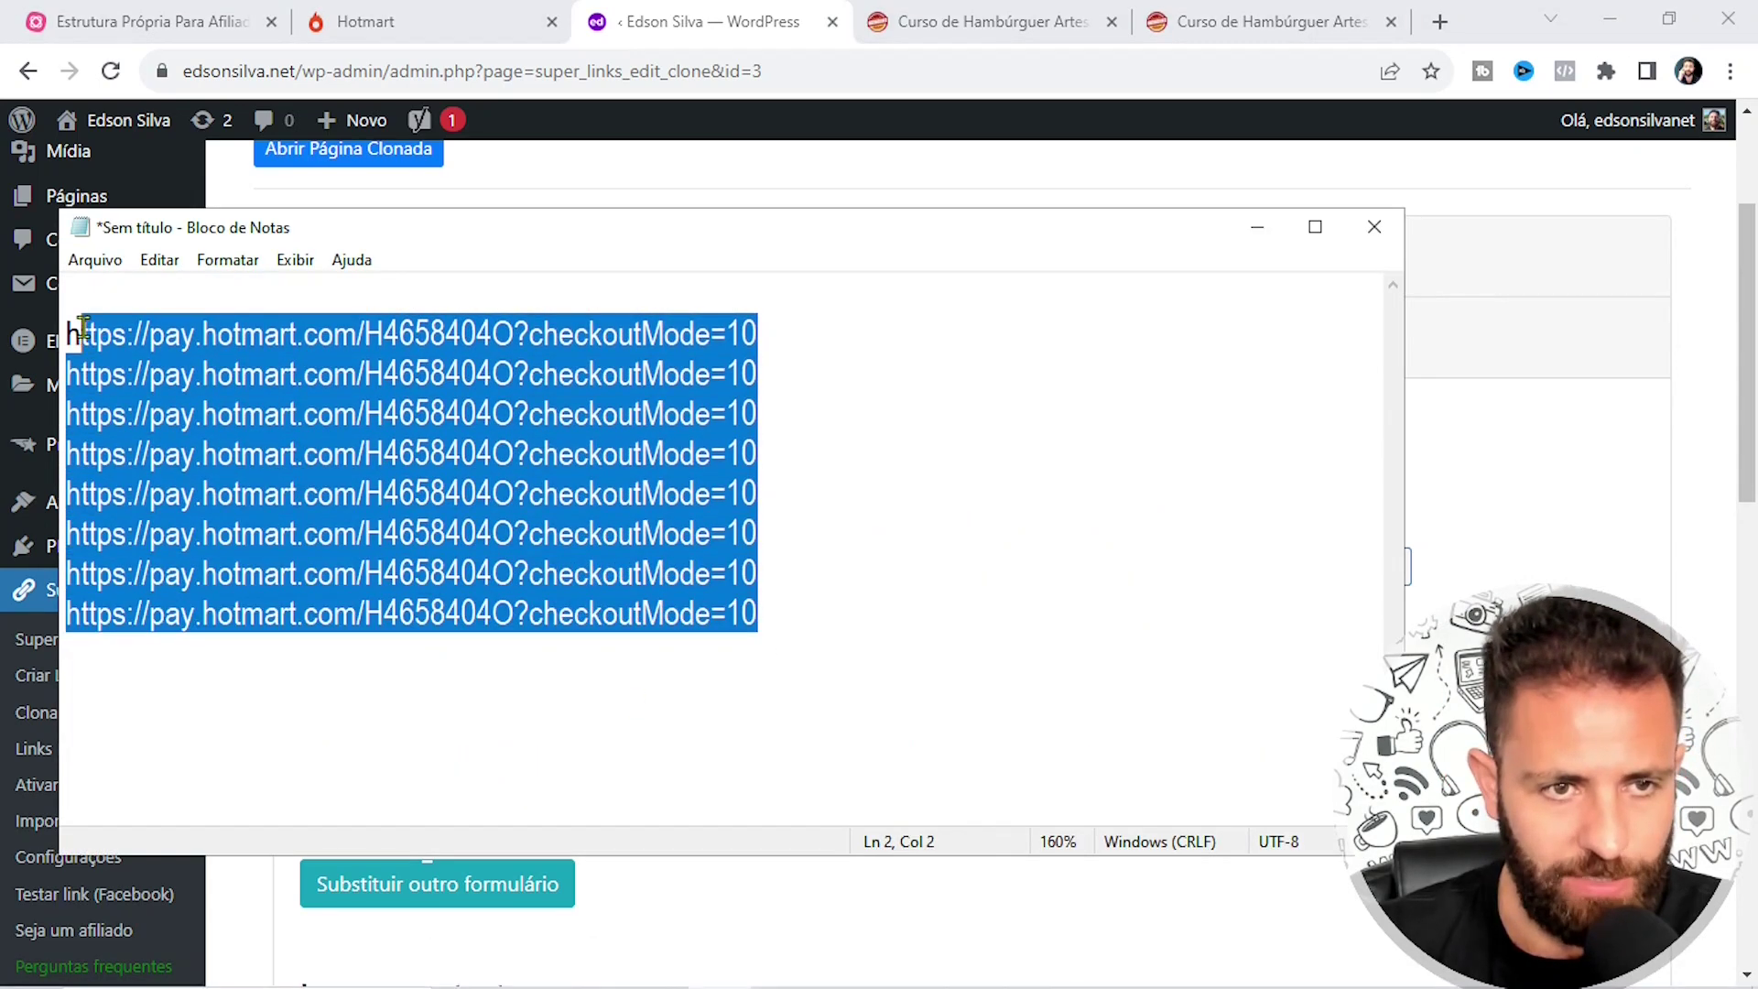
click(1524, 546)
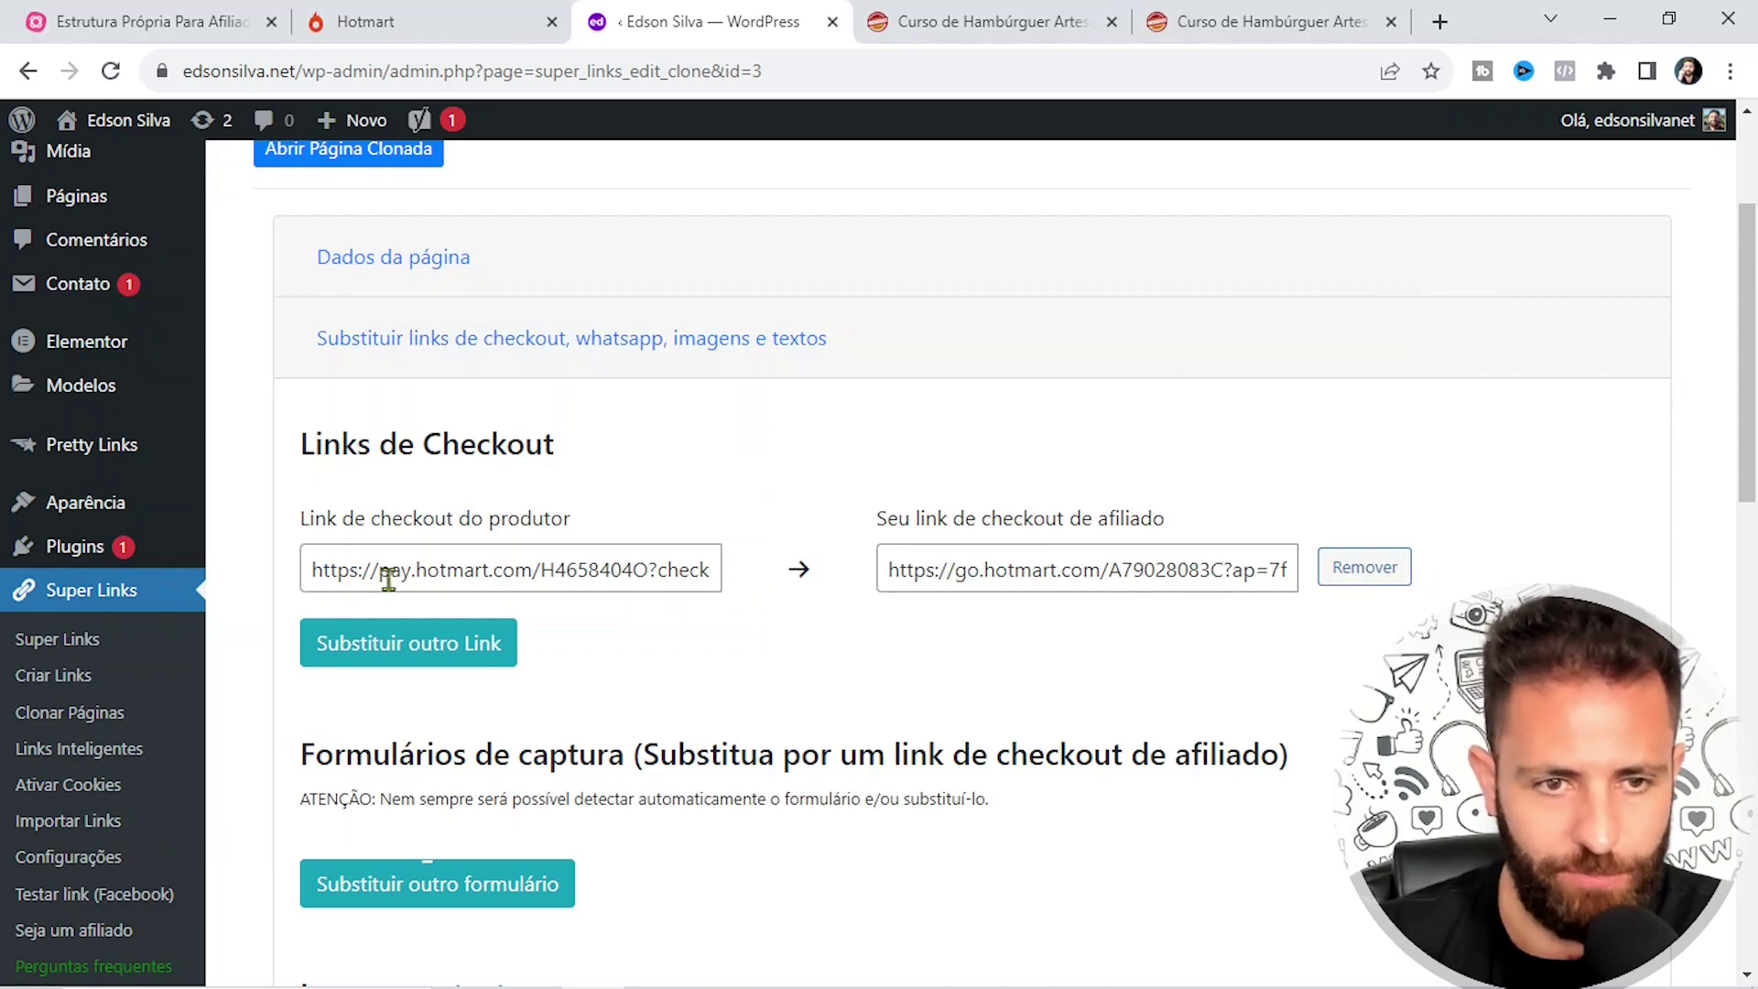
drag(314, 569, 817, 595)
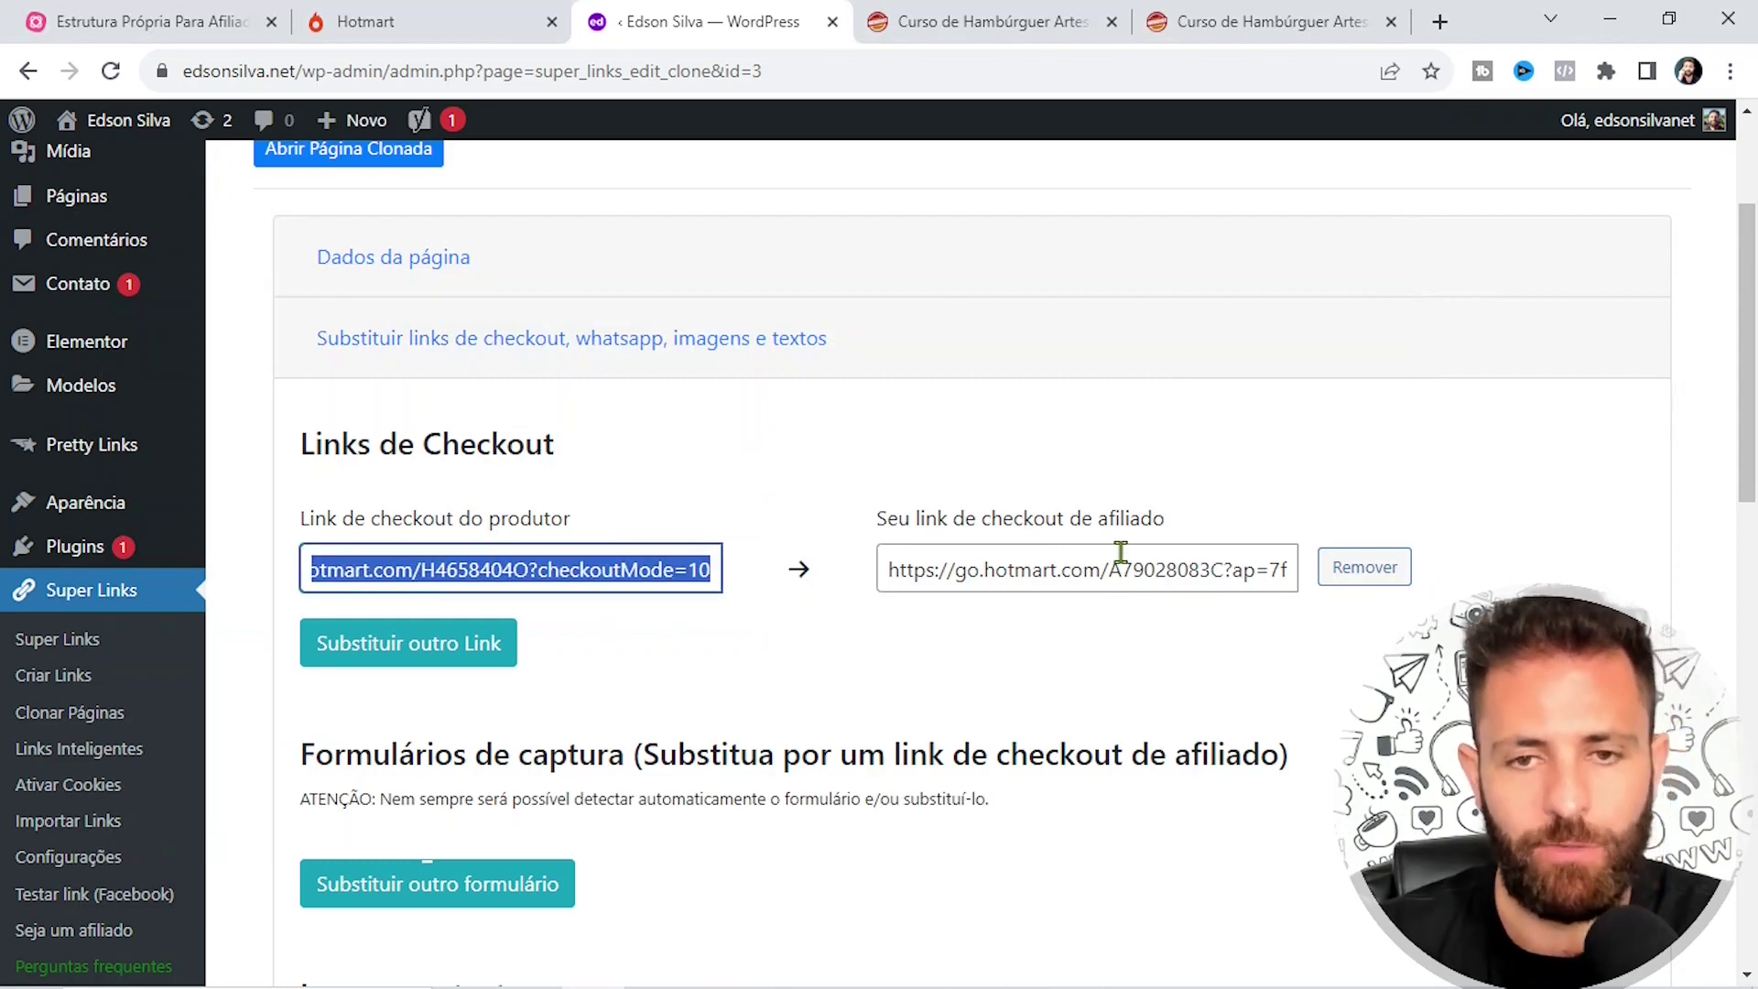
Look over the cloned sales page down to the course advantages and return to its Super Links settings
click(1248, 40)
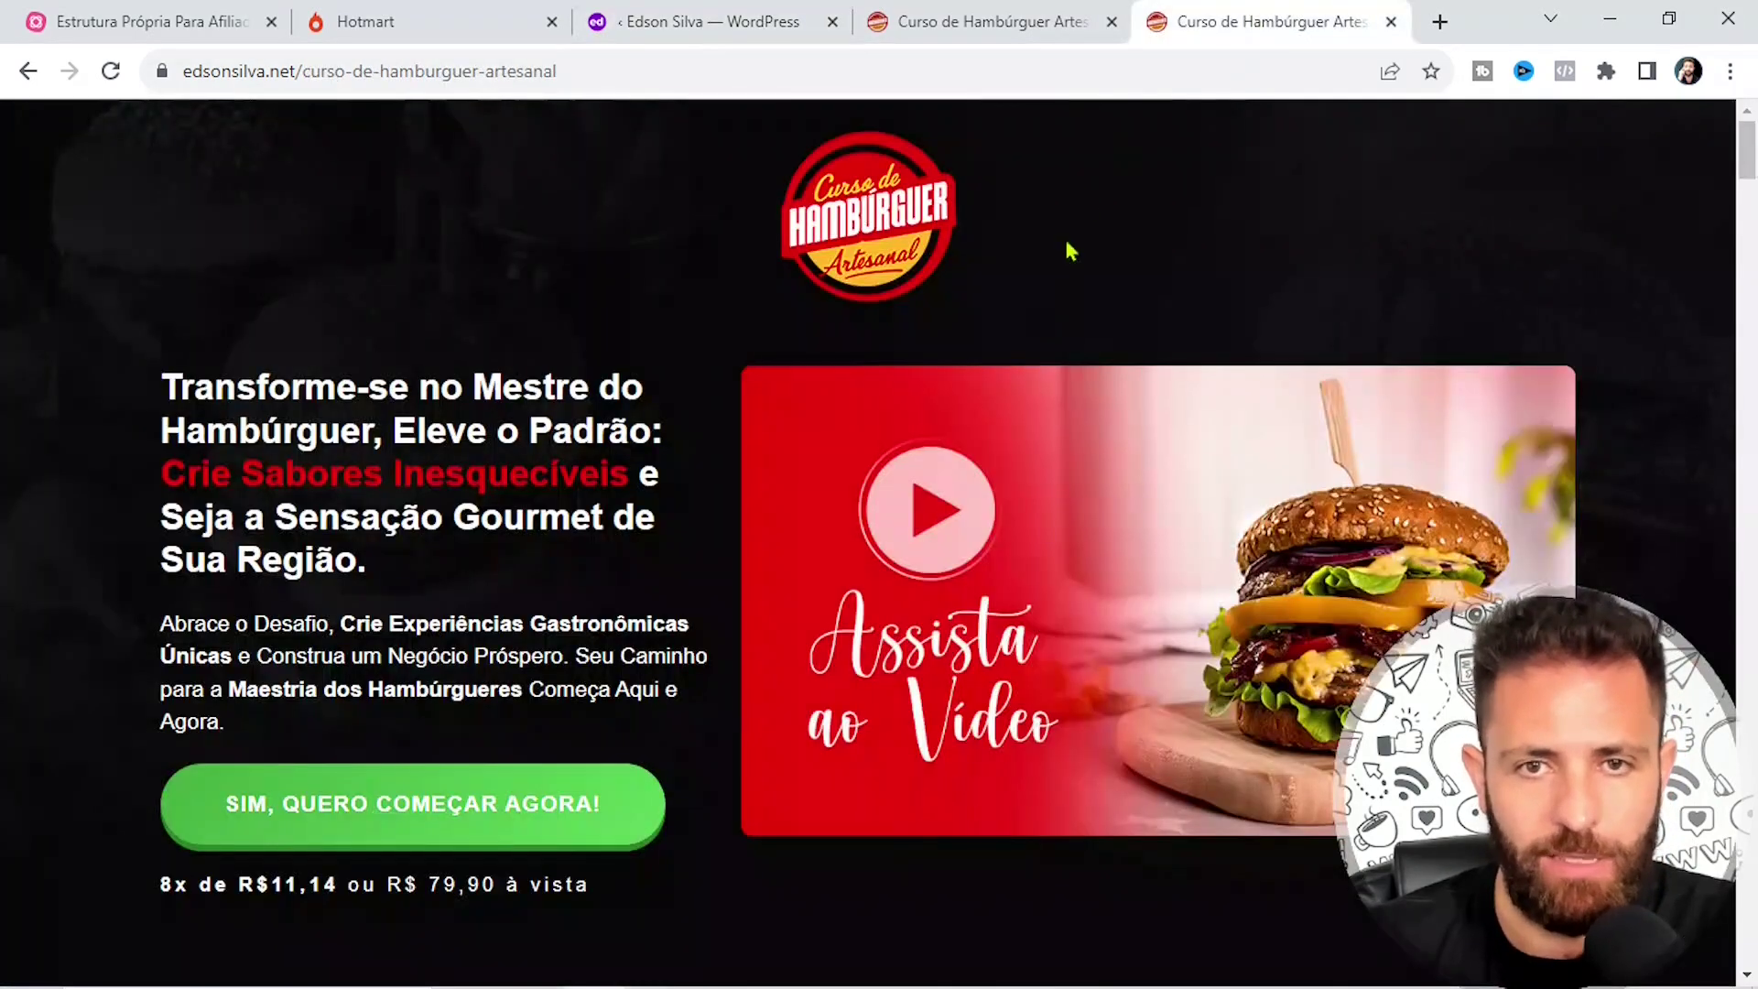
scroll(676, 579, down, 3)
scroll(676, 578, down, 20)
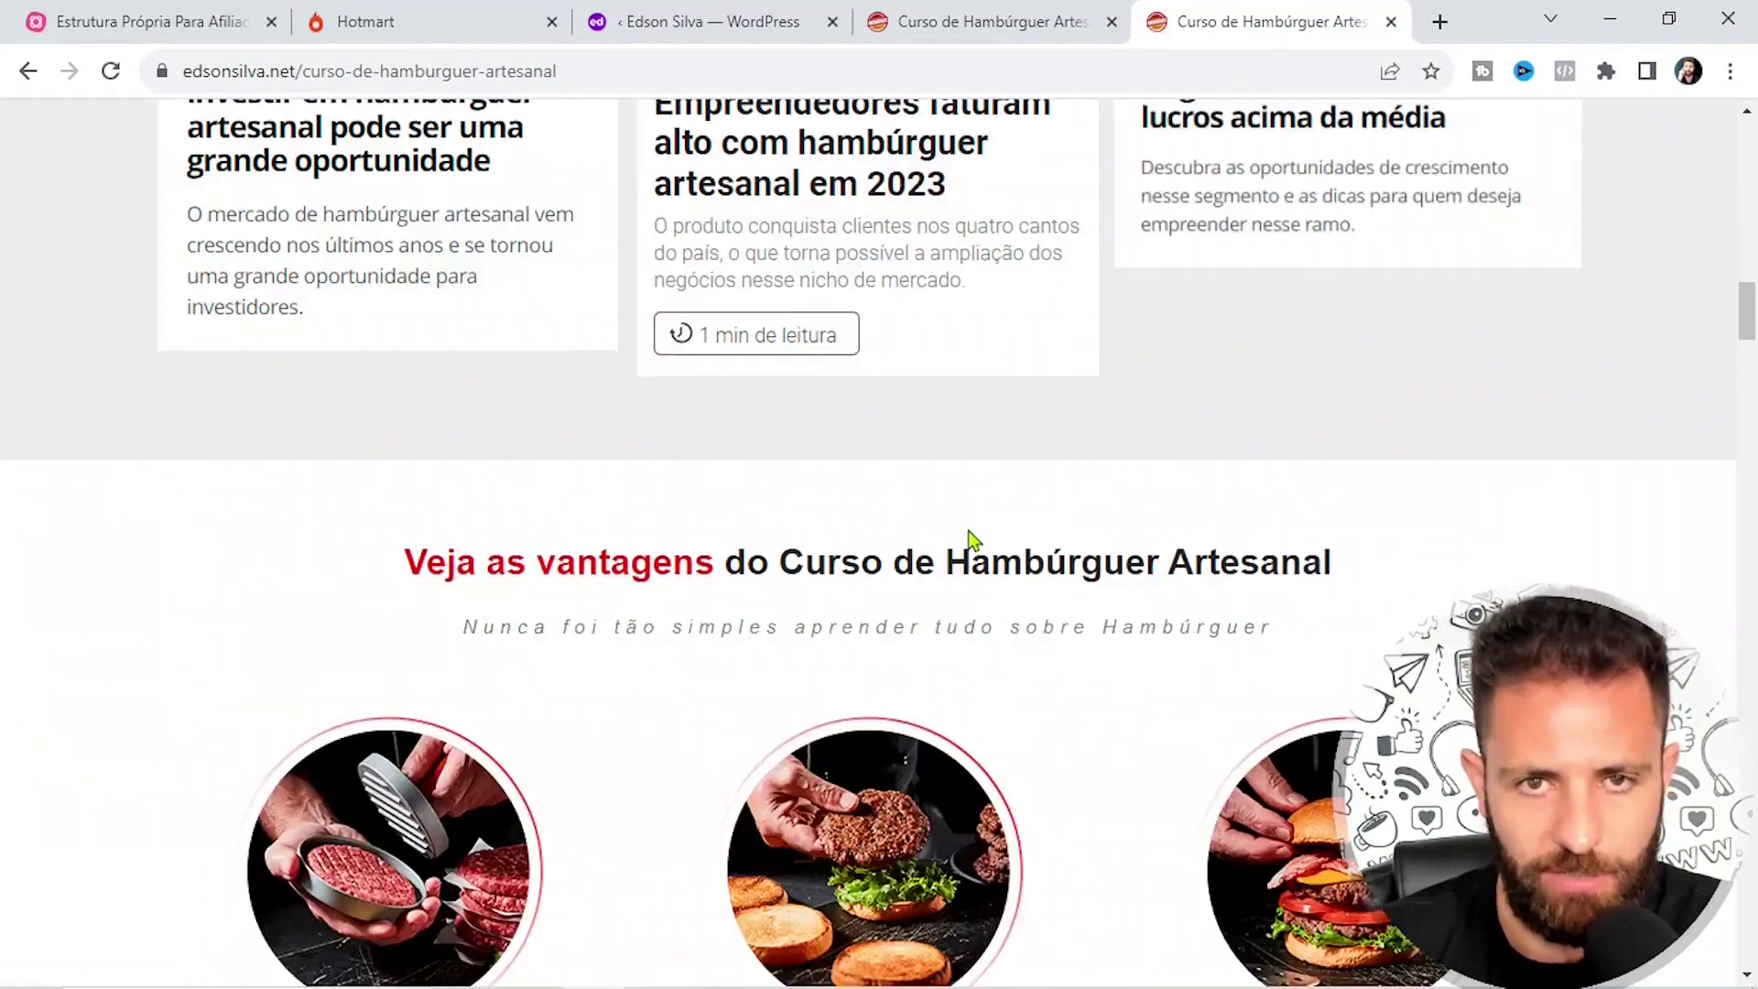
click(977, 20)
click(648, 20)
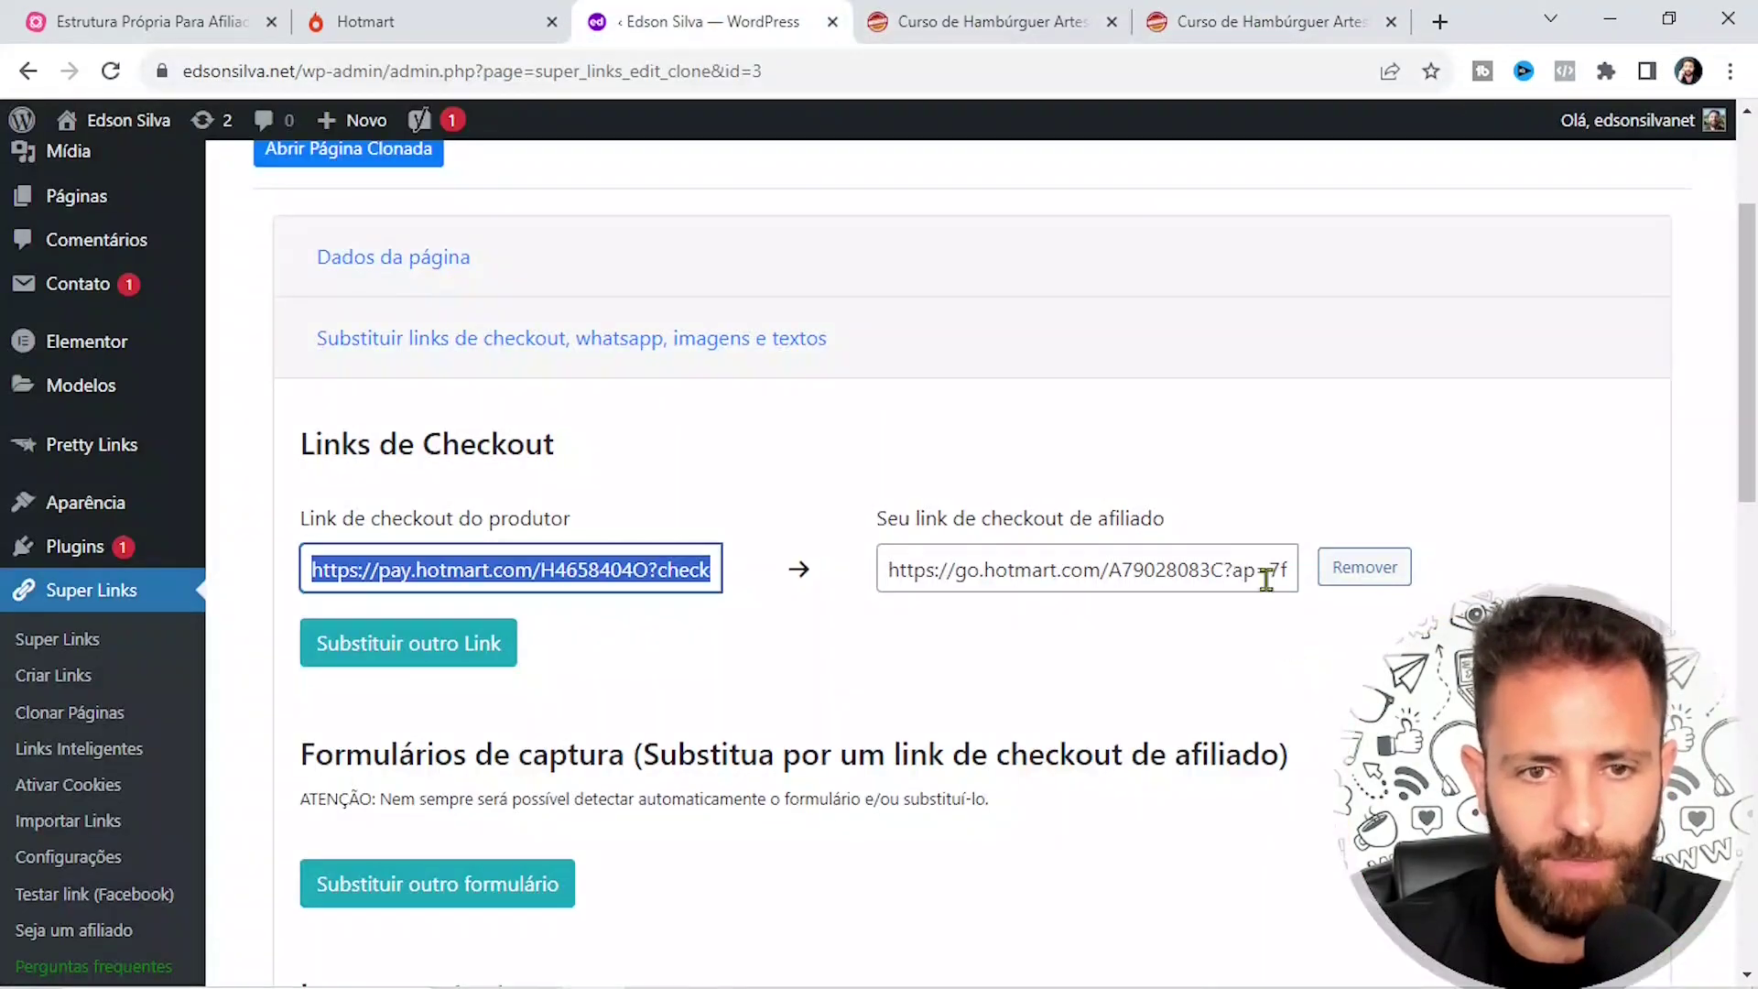
Update the cloned page with the replaced checkout link and return to the list of pages
click(749, 542)
scroll(1157, 553, down, 15)
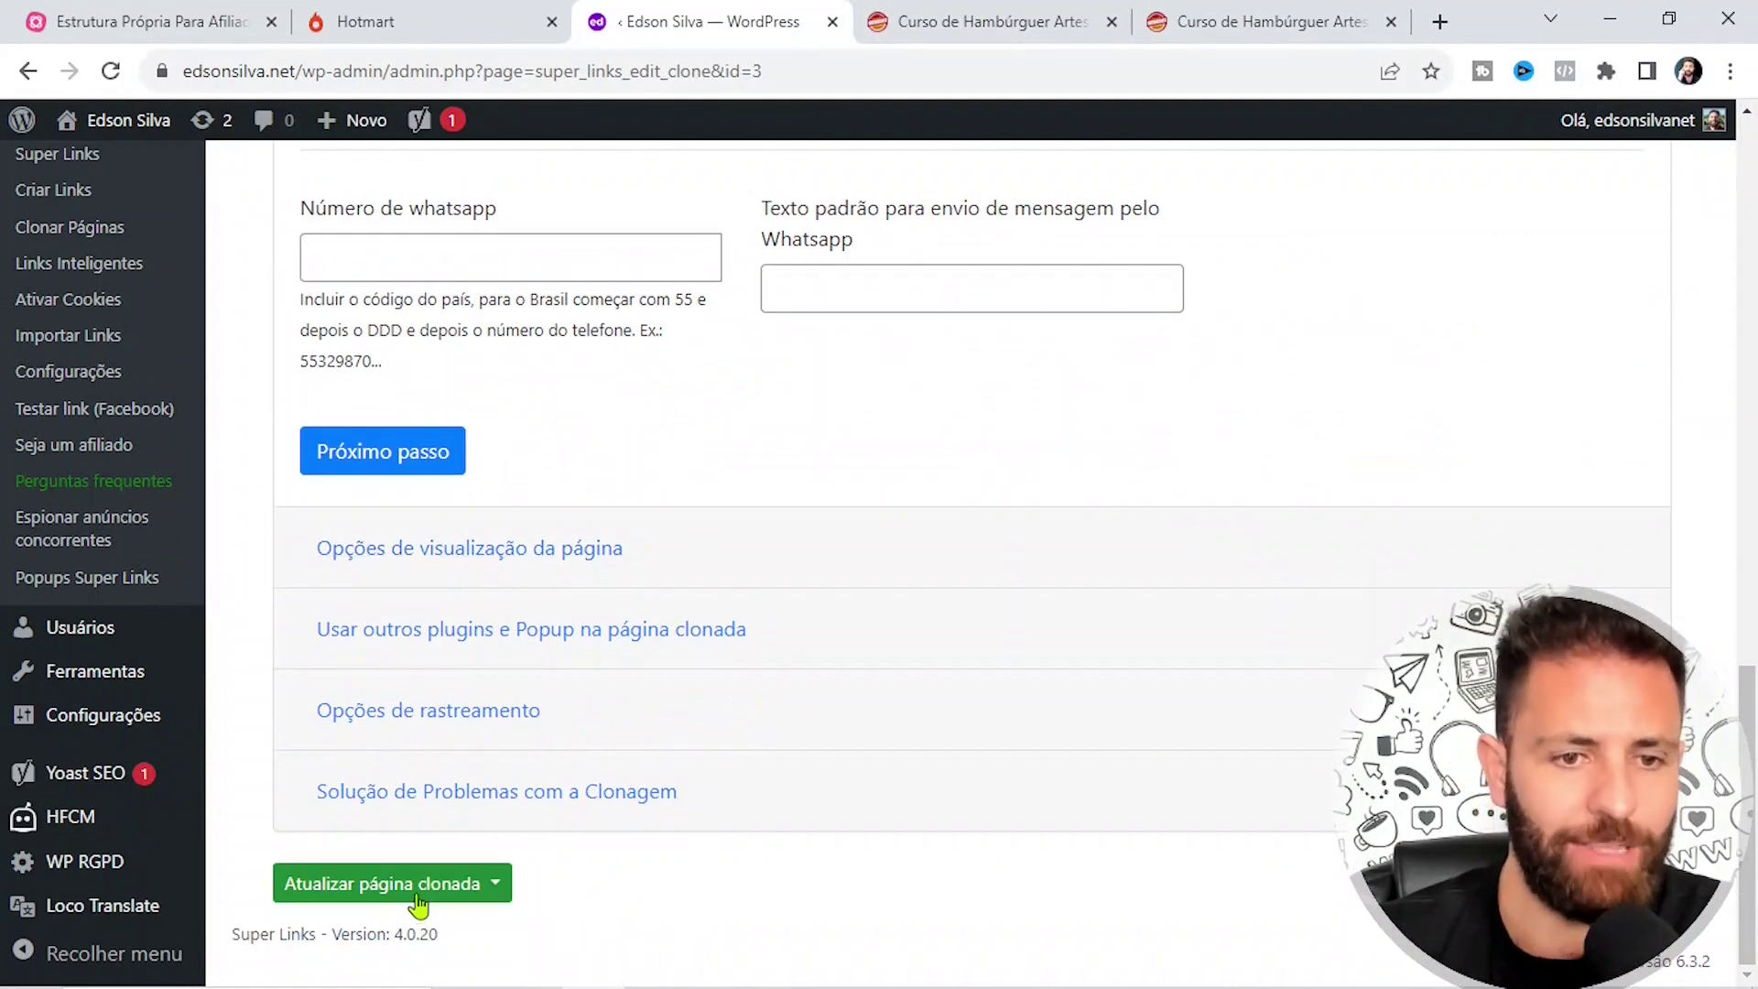
click(418, 895)
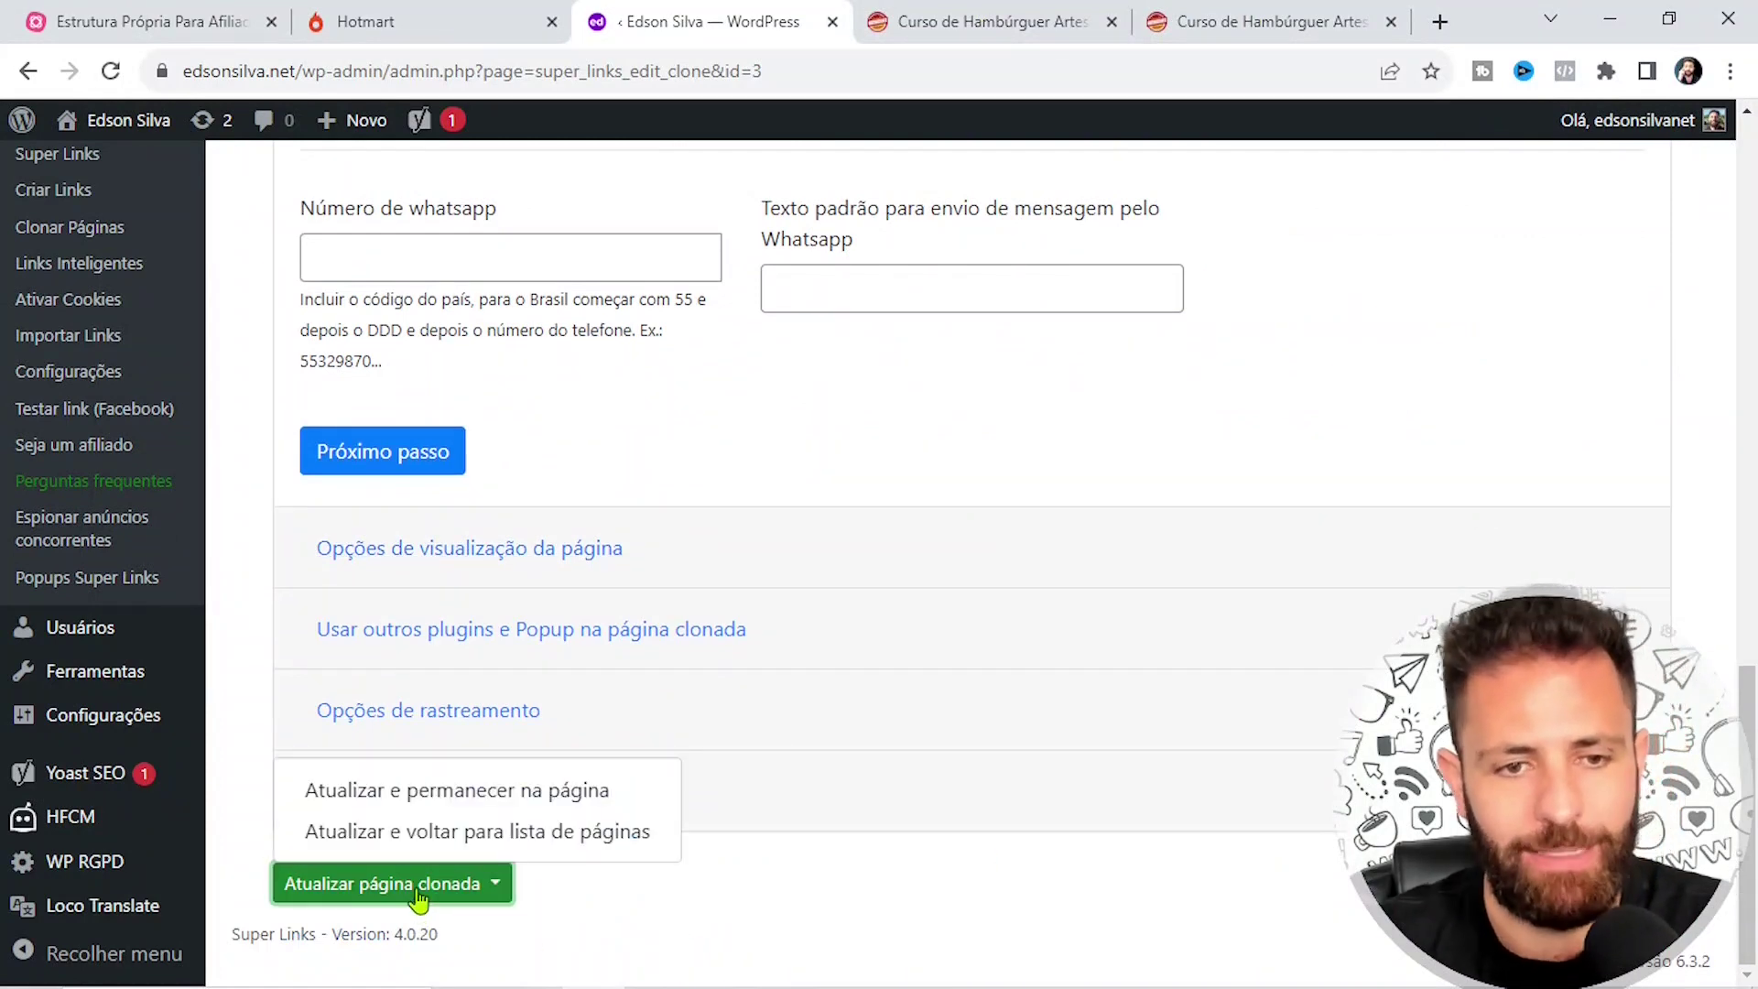
click(471, 845)
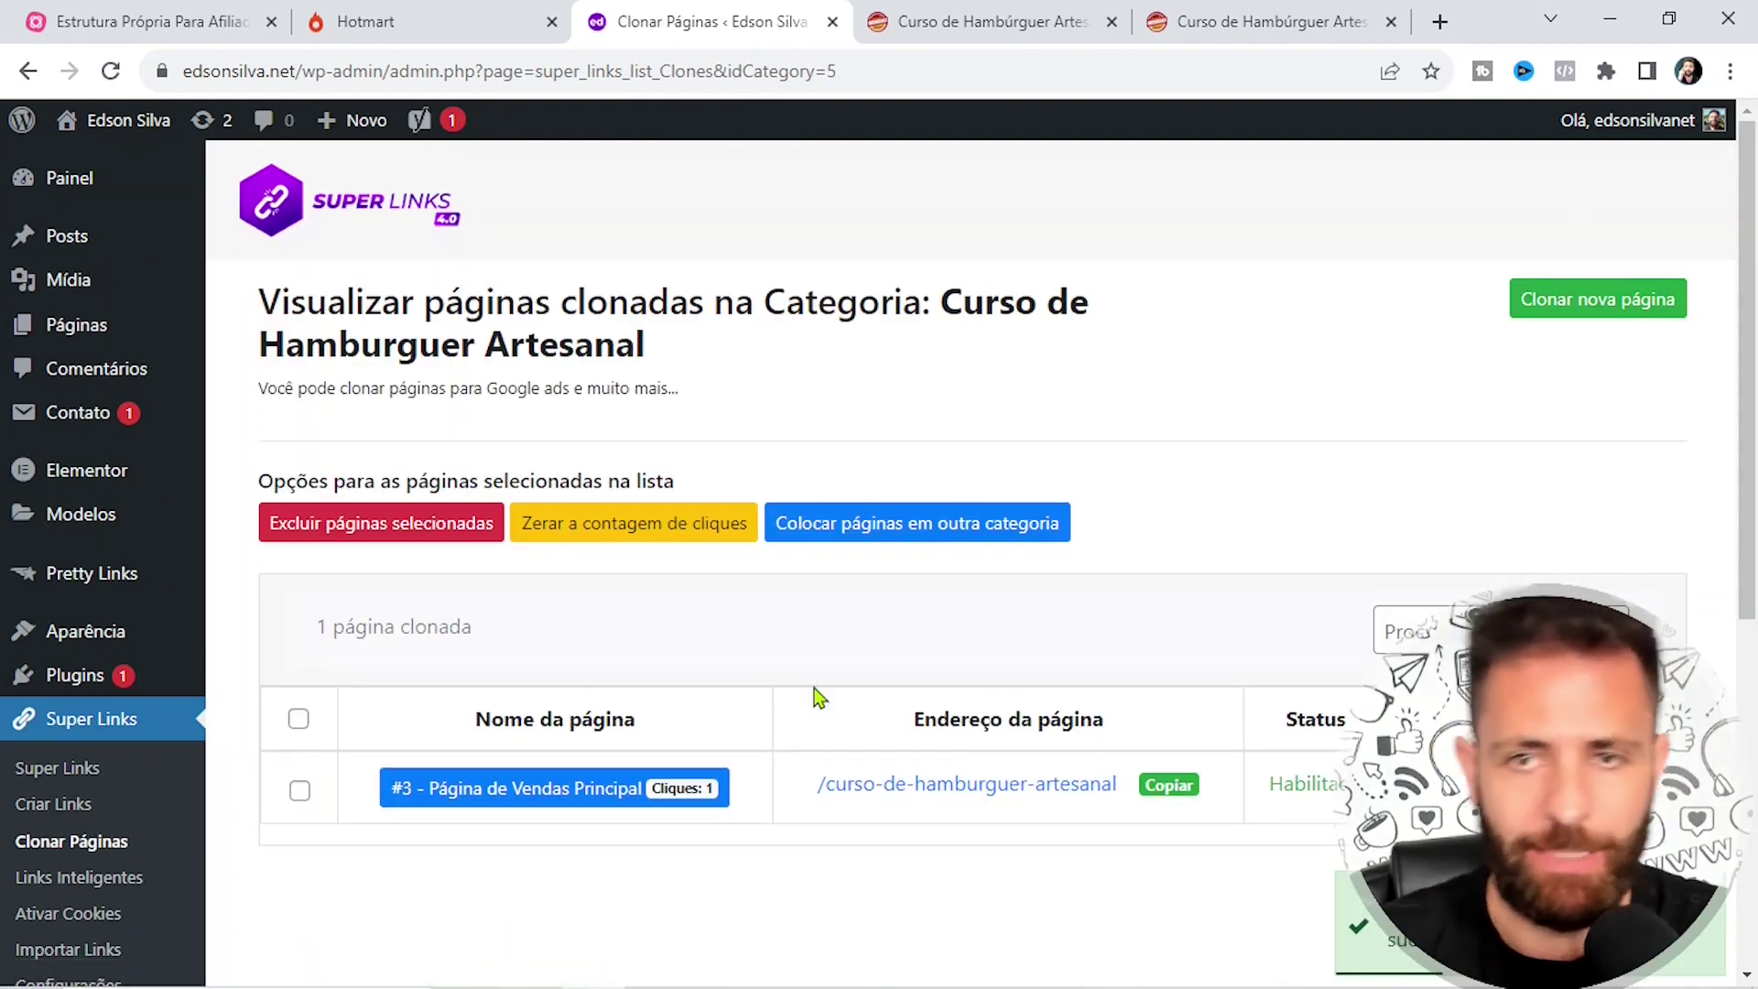
Check the address of the producer's original sales page and close it, keeping the cloned page open
click(1272, 20)
scroll(1418, 567, up, 8)
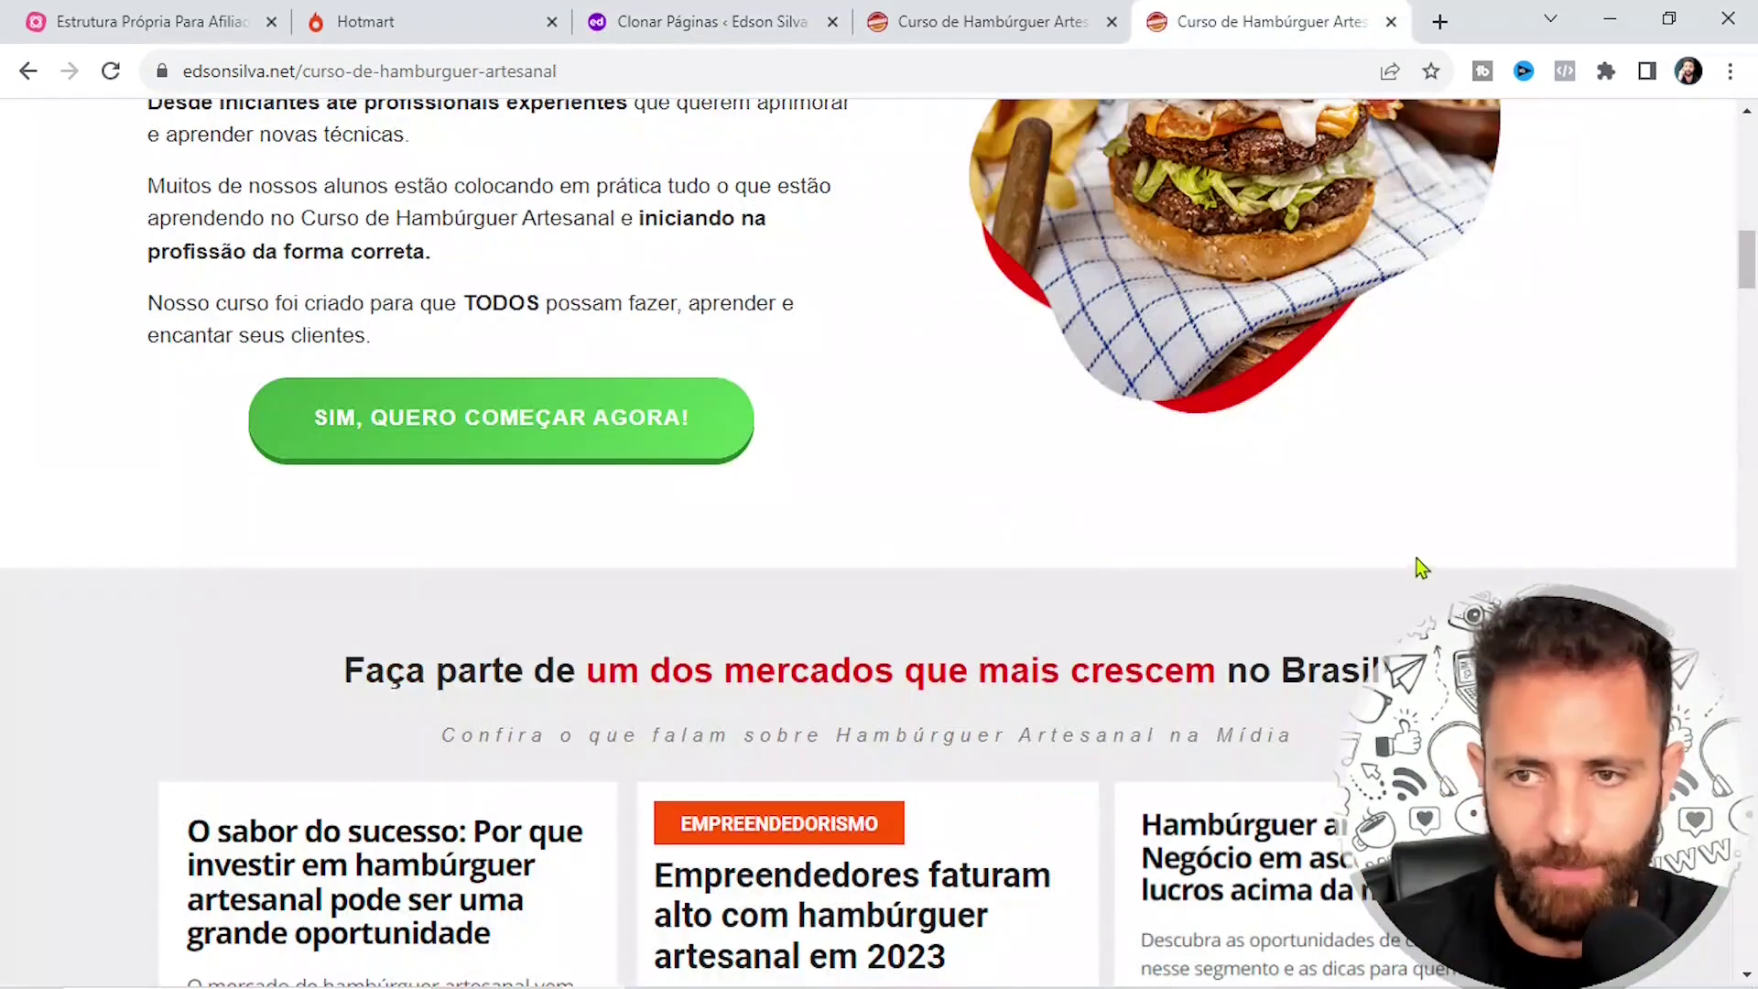
click(984, 21)
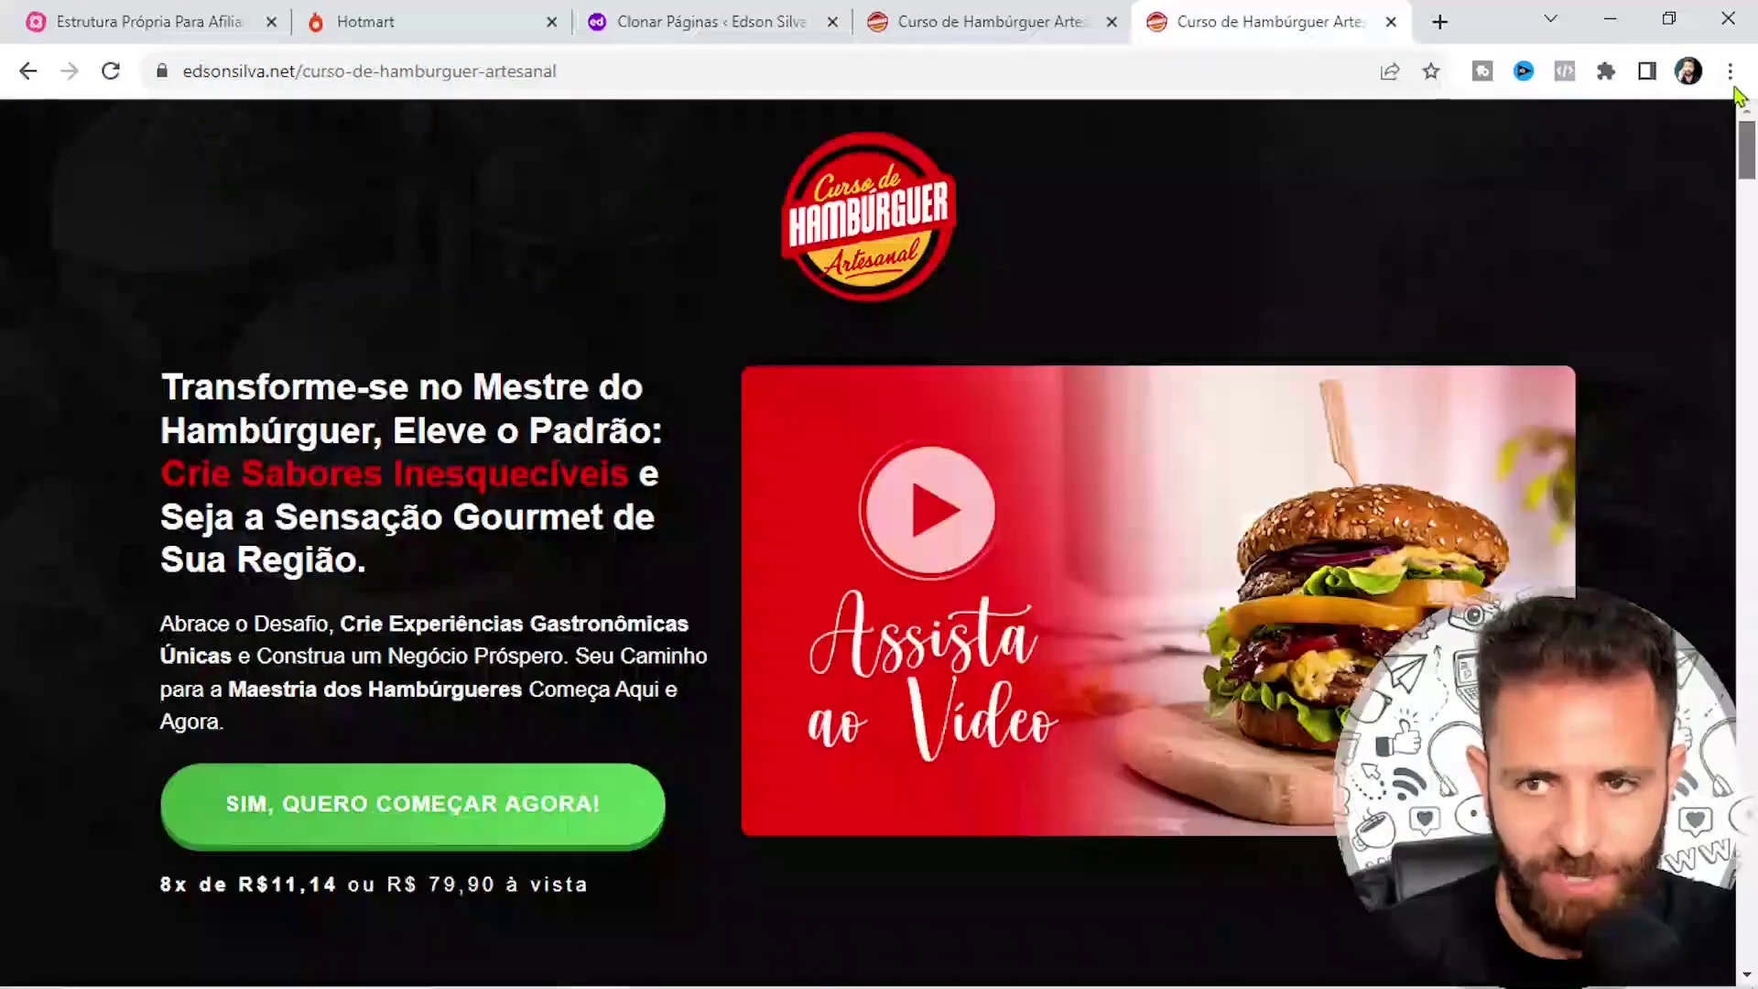
drag(291, 71, 544, 70)
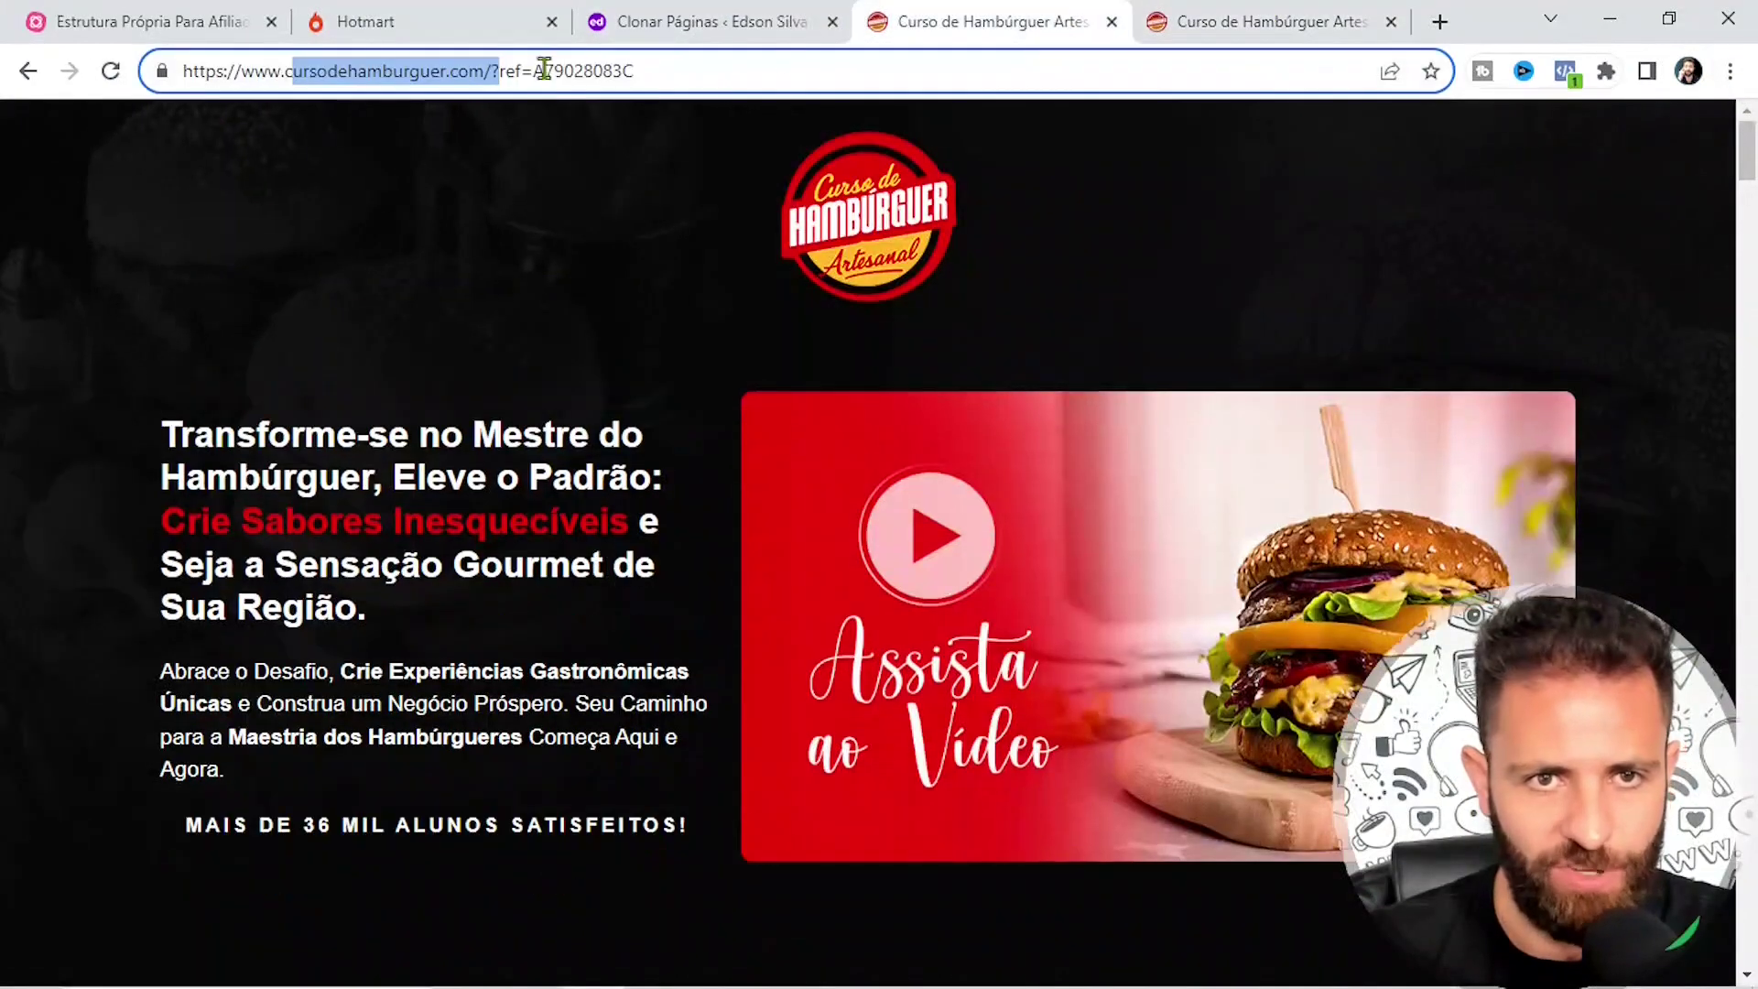
click(1113, 23)
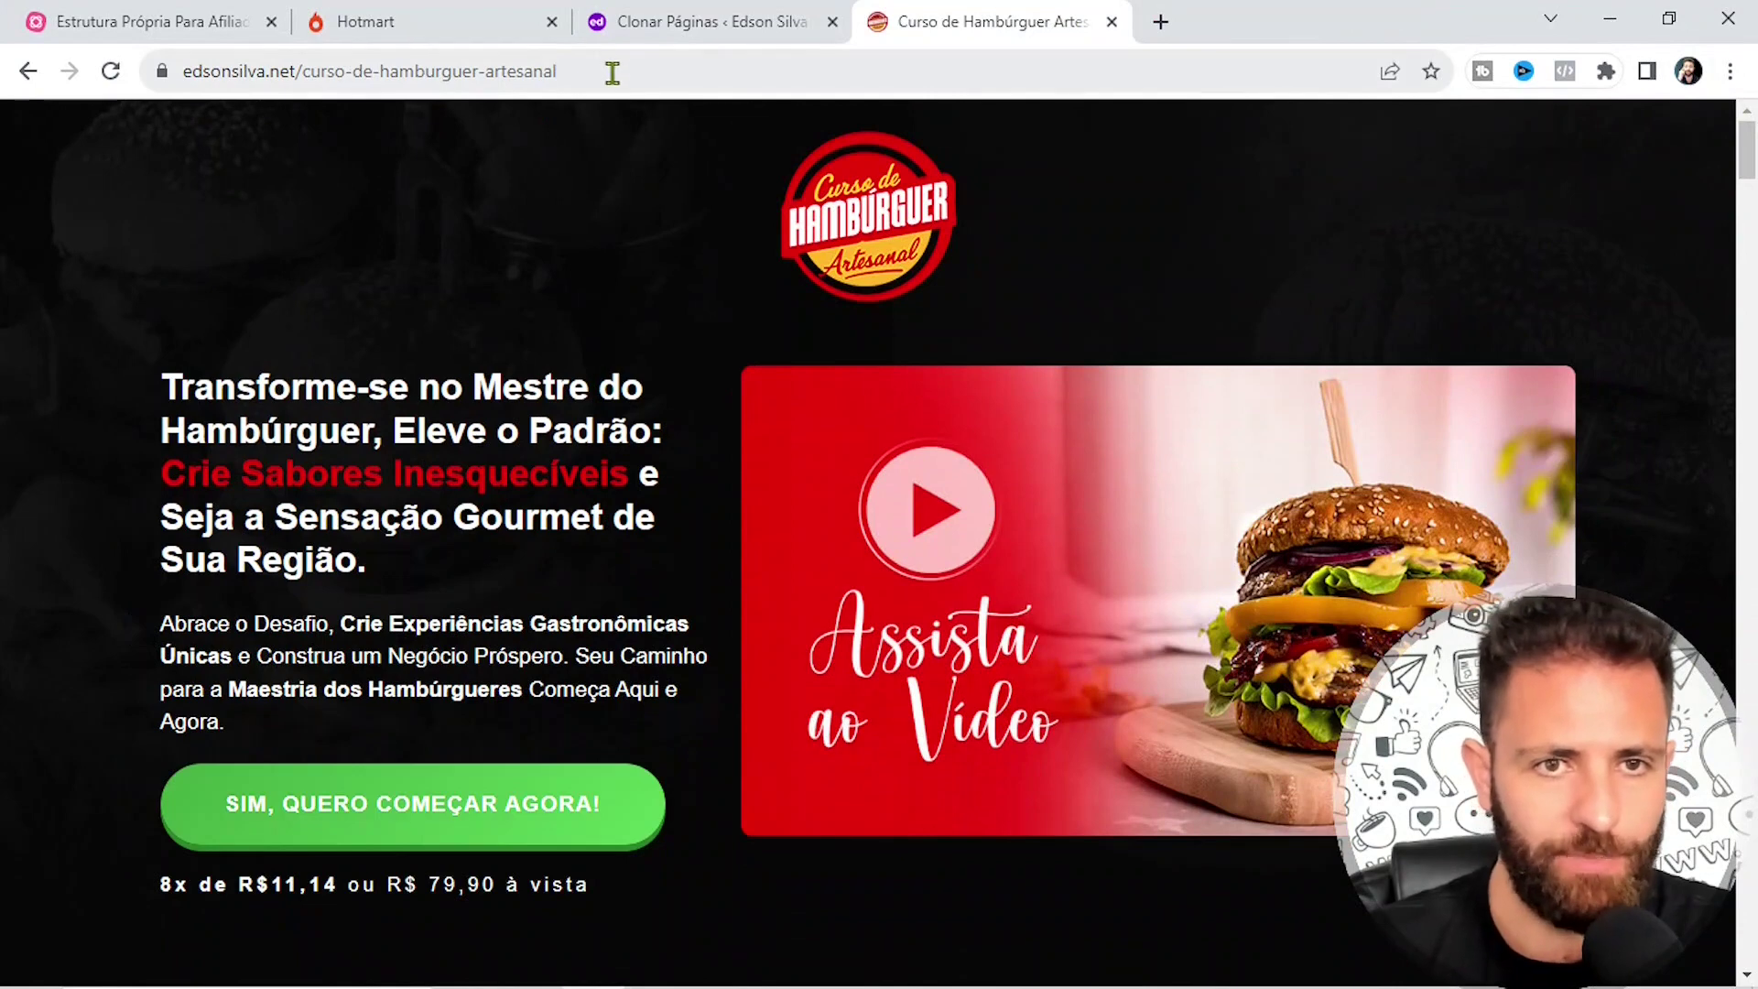
Check the cloned page's address and test where its "SIM, QUERO COMEÇAR AGORA!" button leads
drag(612, 72, 7, 105)
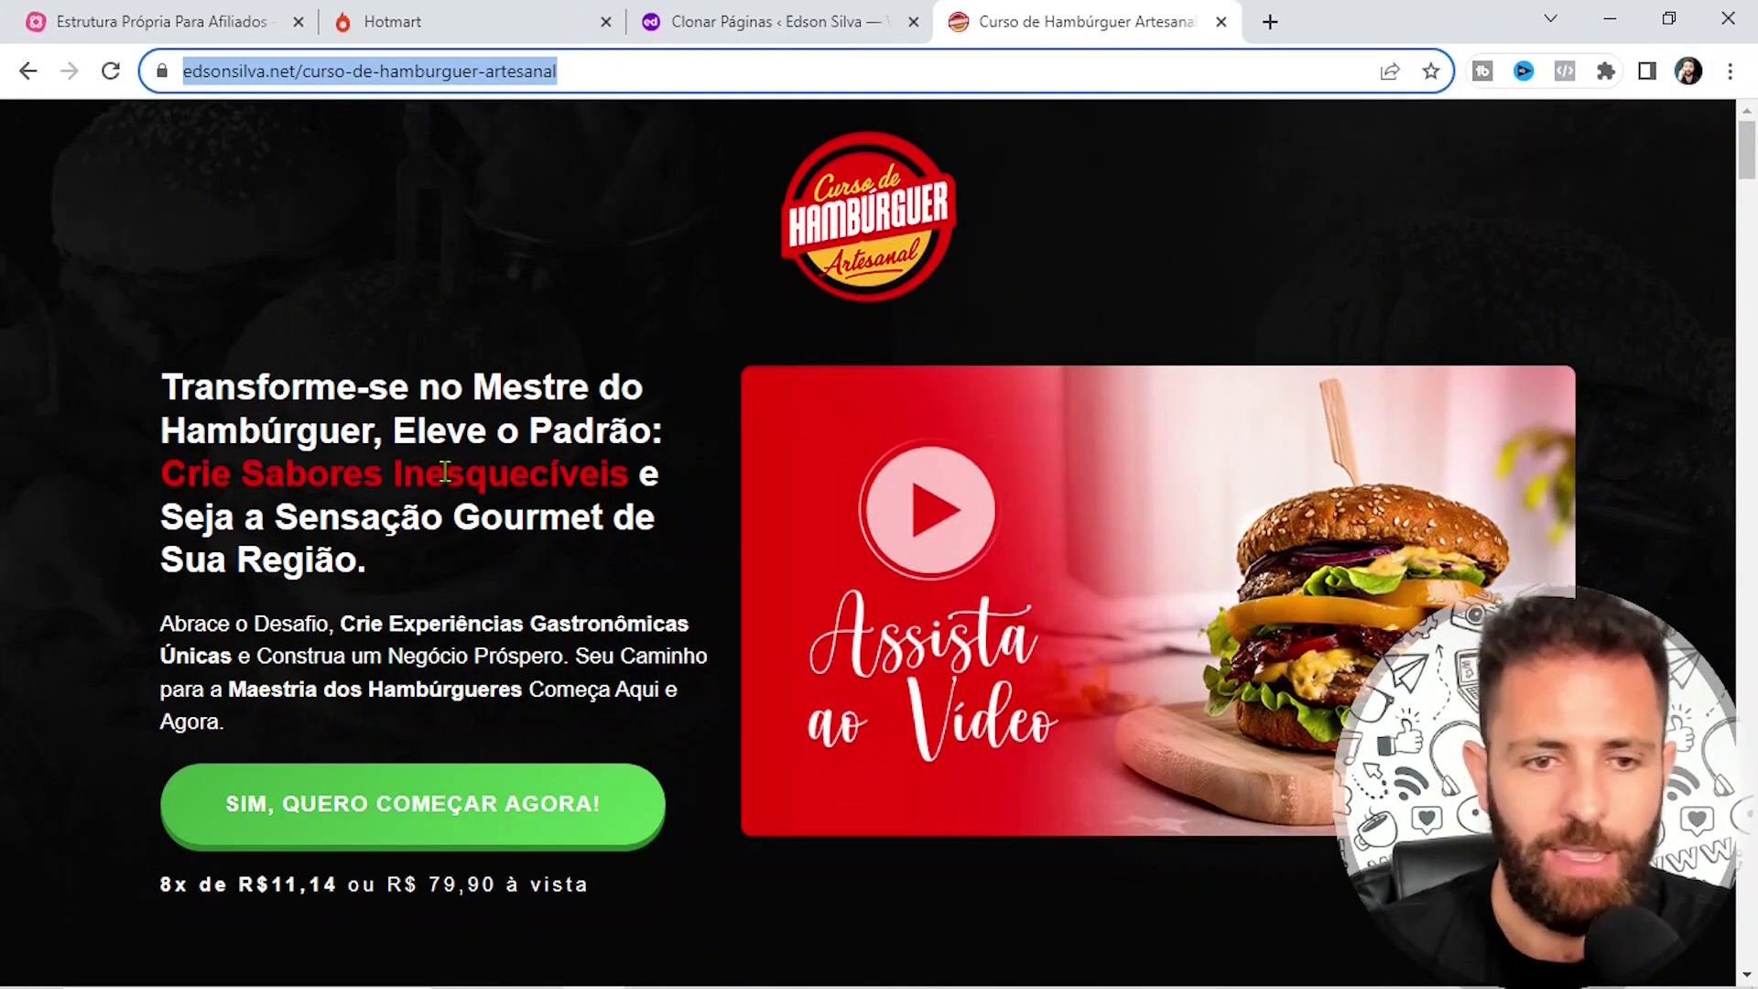
scroll(458, 513, down, 4)
right_click(474, 439)
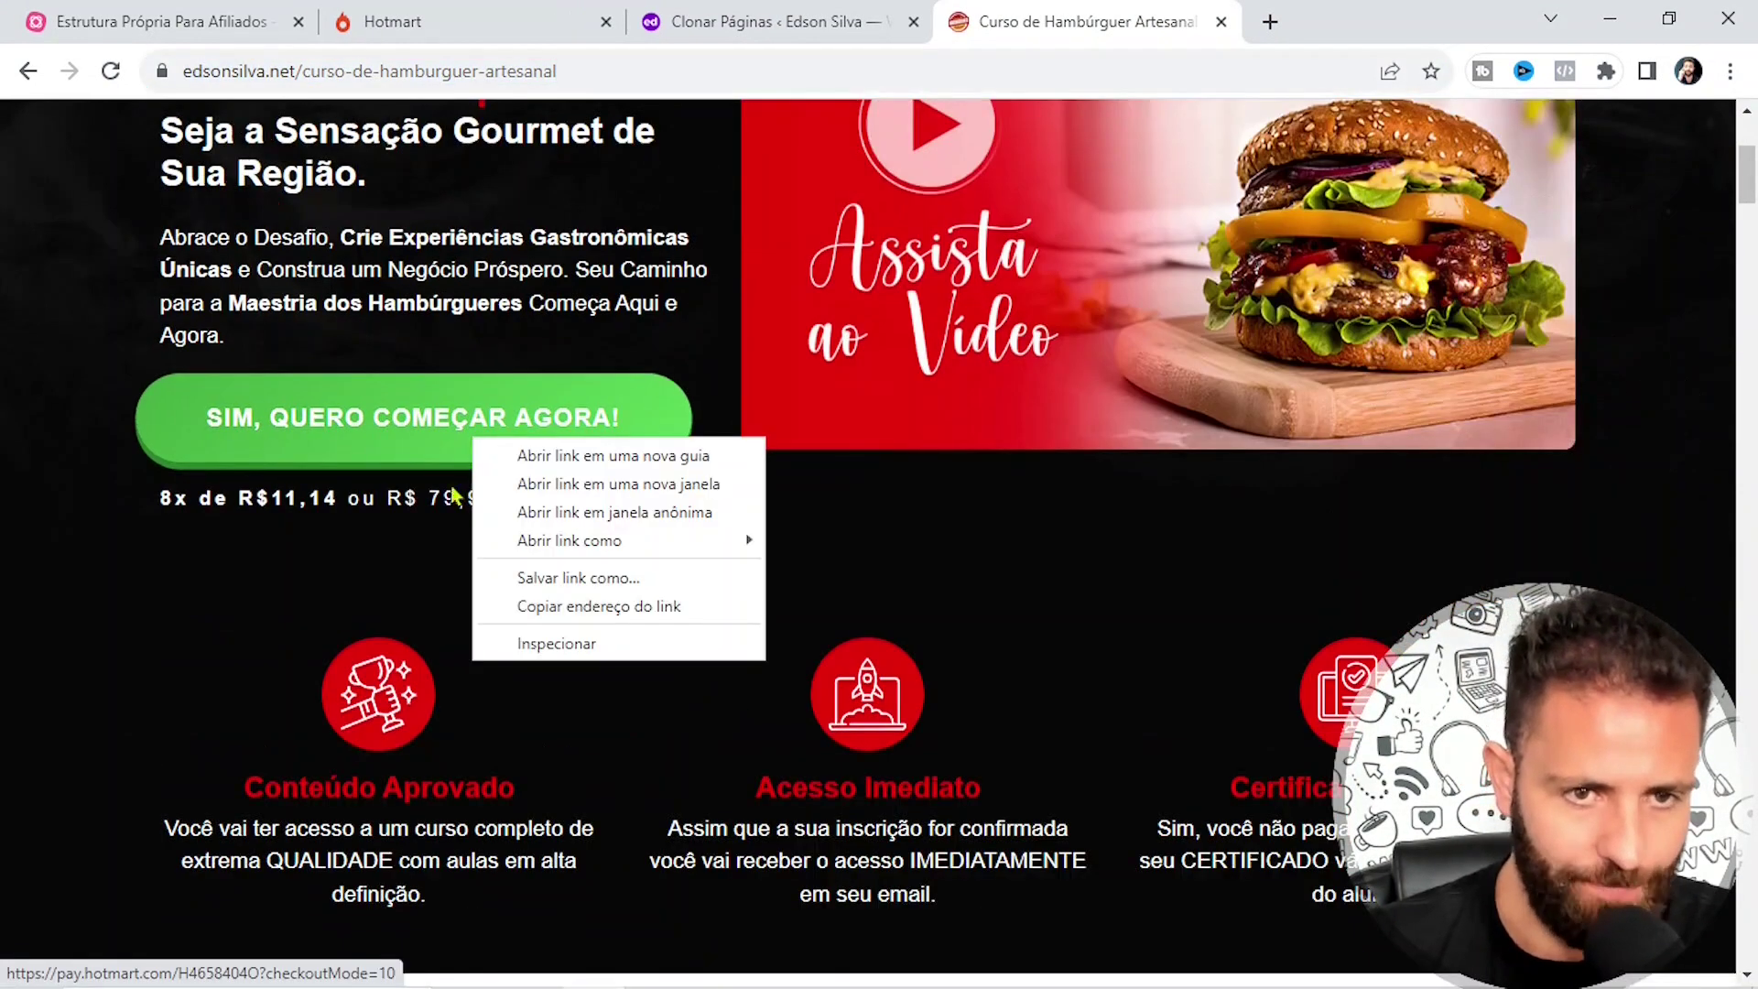
click(374, 432)
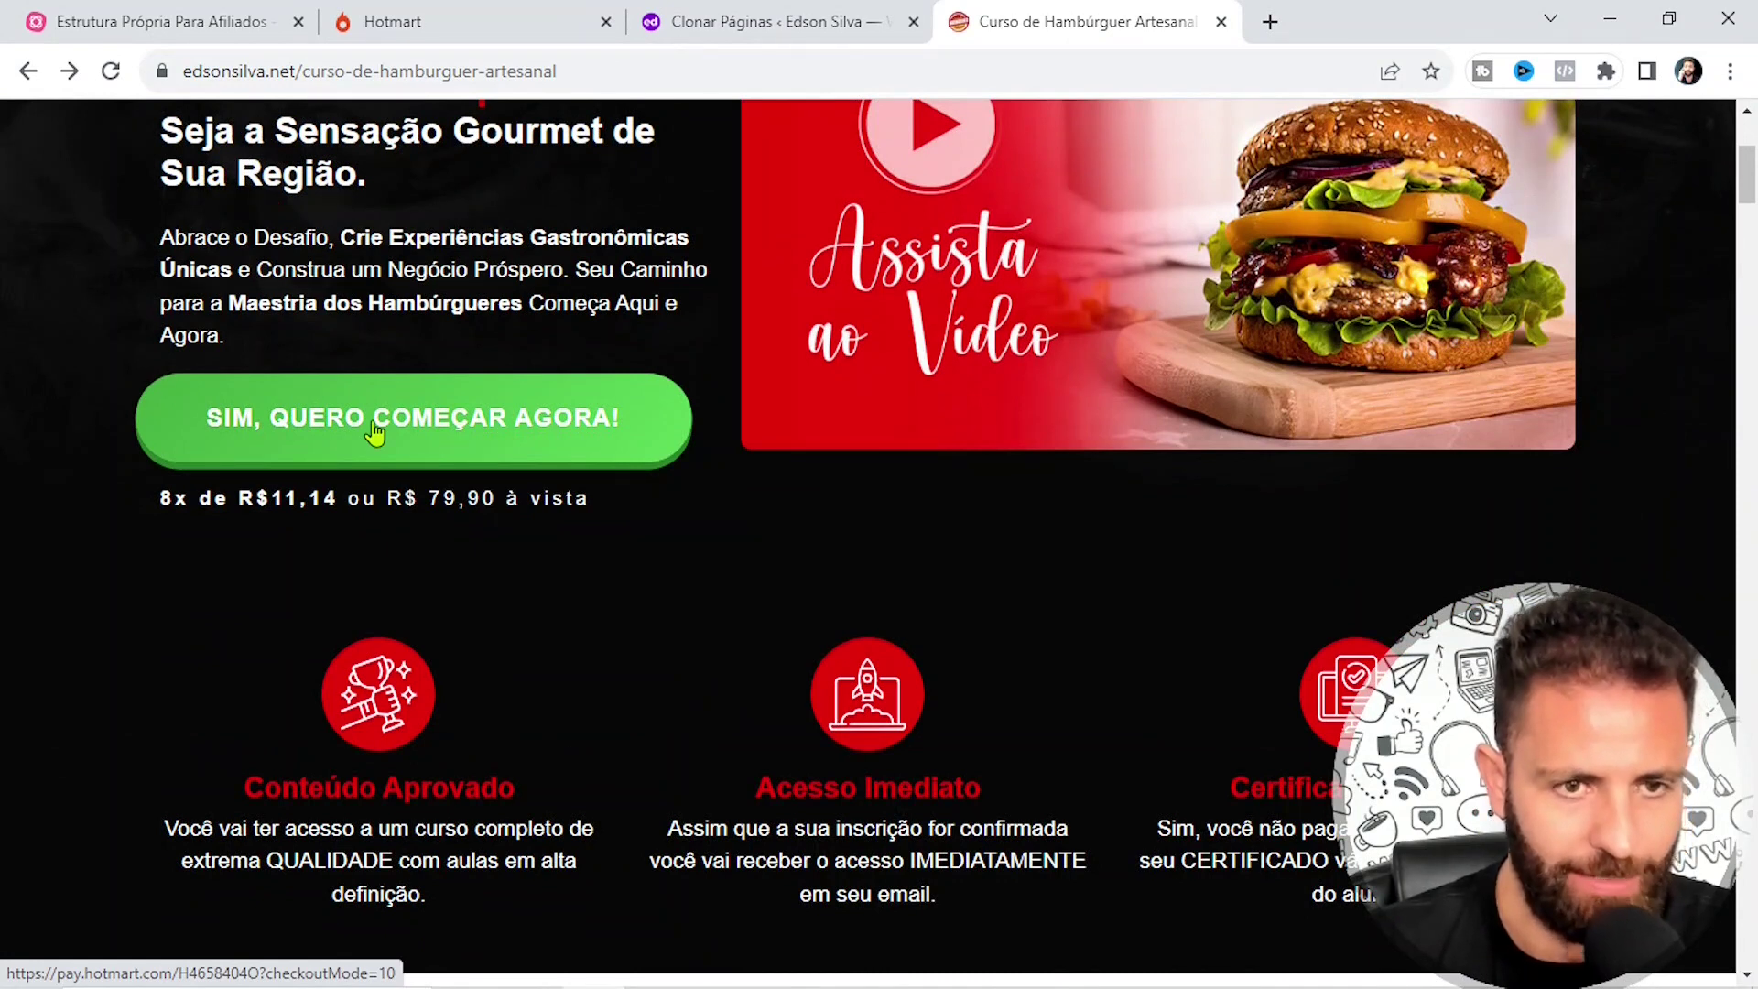
Reload the cloned page and compare its purchase button's link with Hotmart's R$ 79,90 checkout link
click(119, 74)
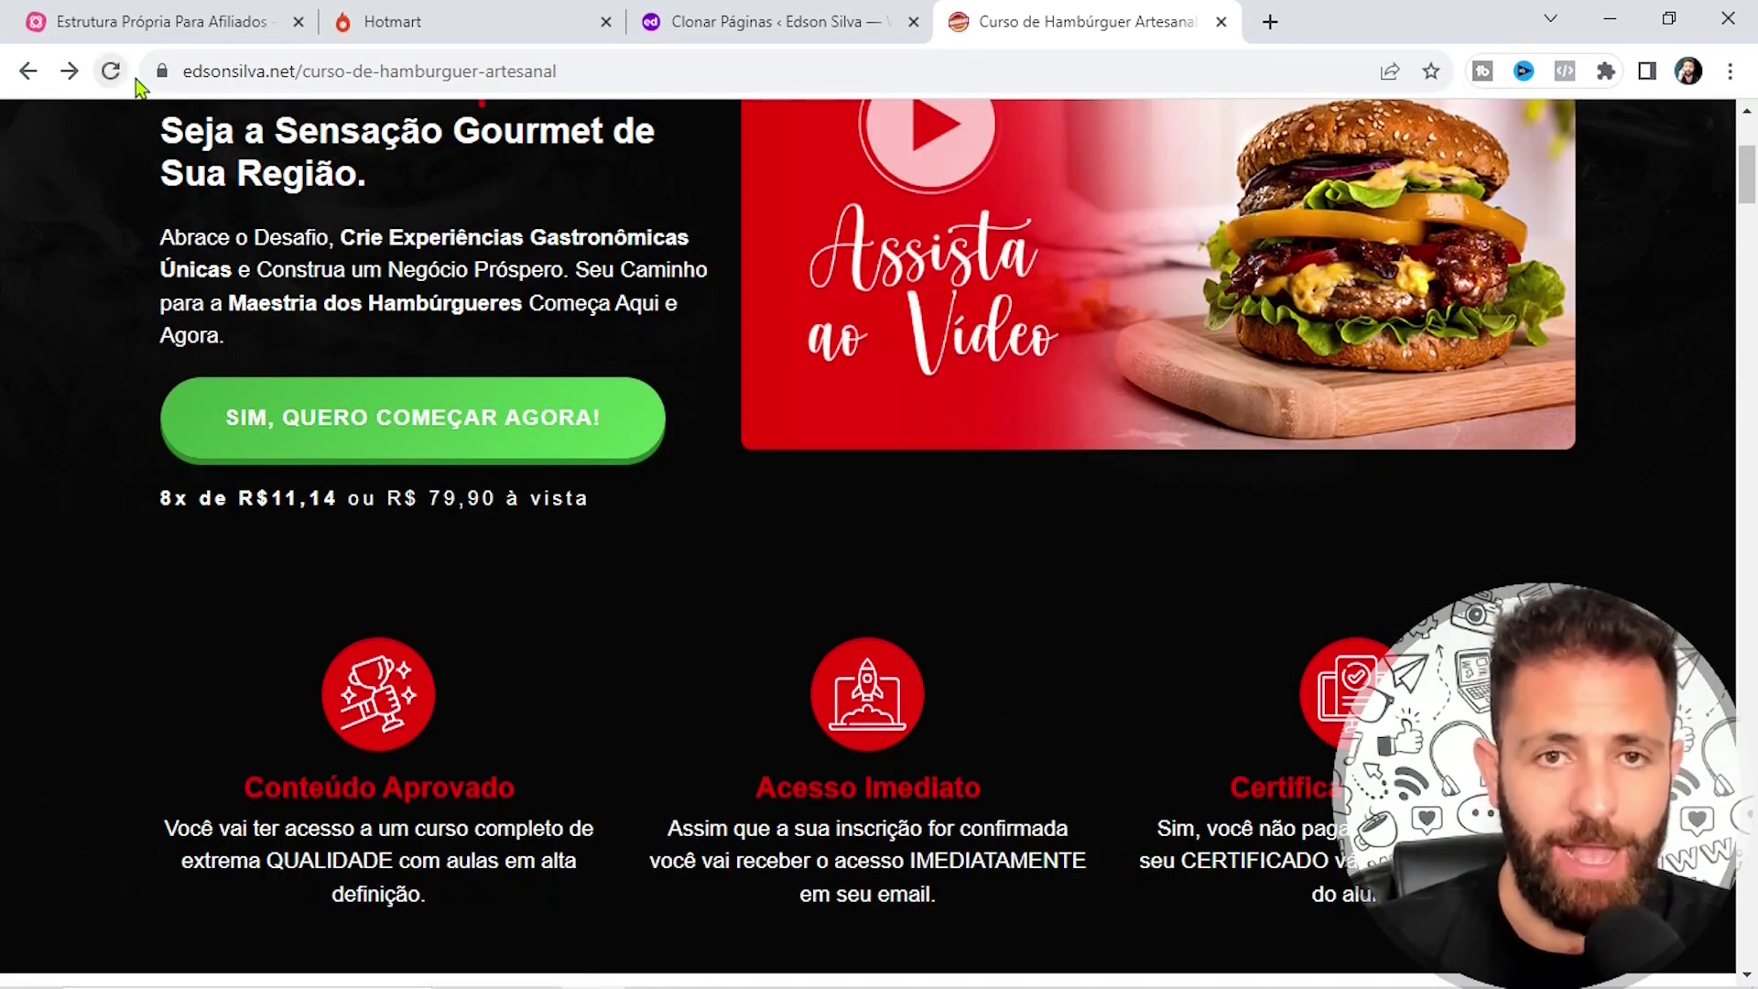
click(751, 23)
click(1089, 21)
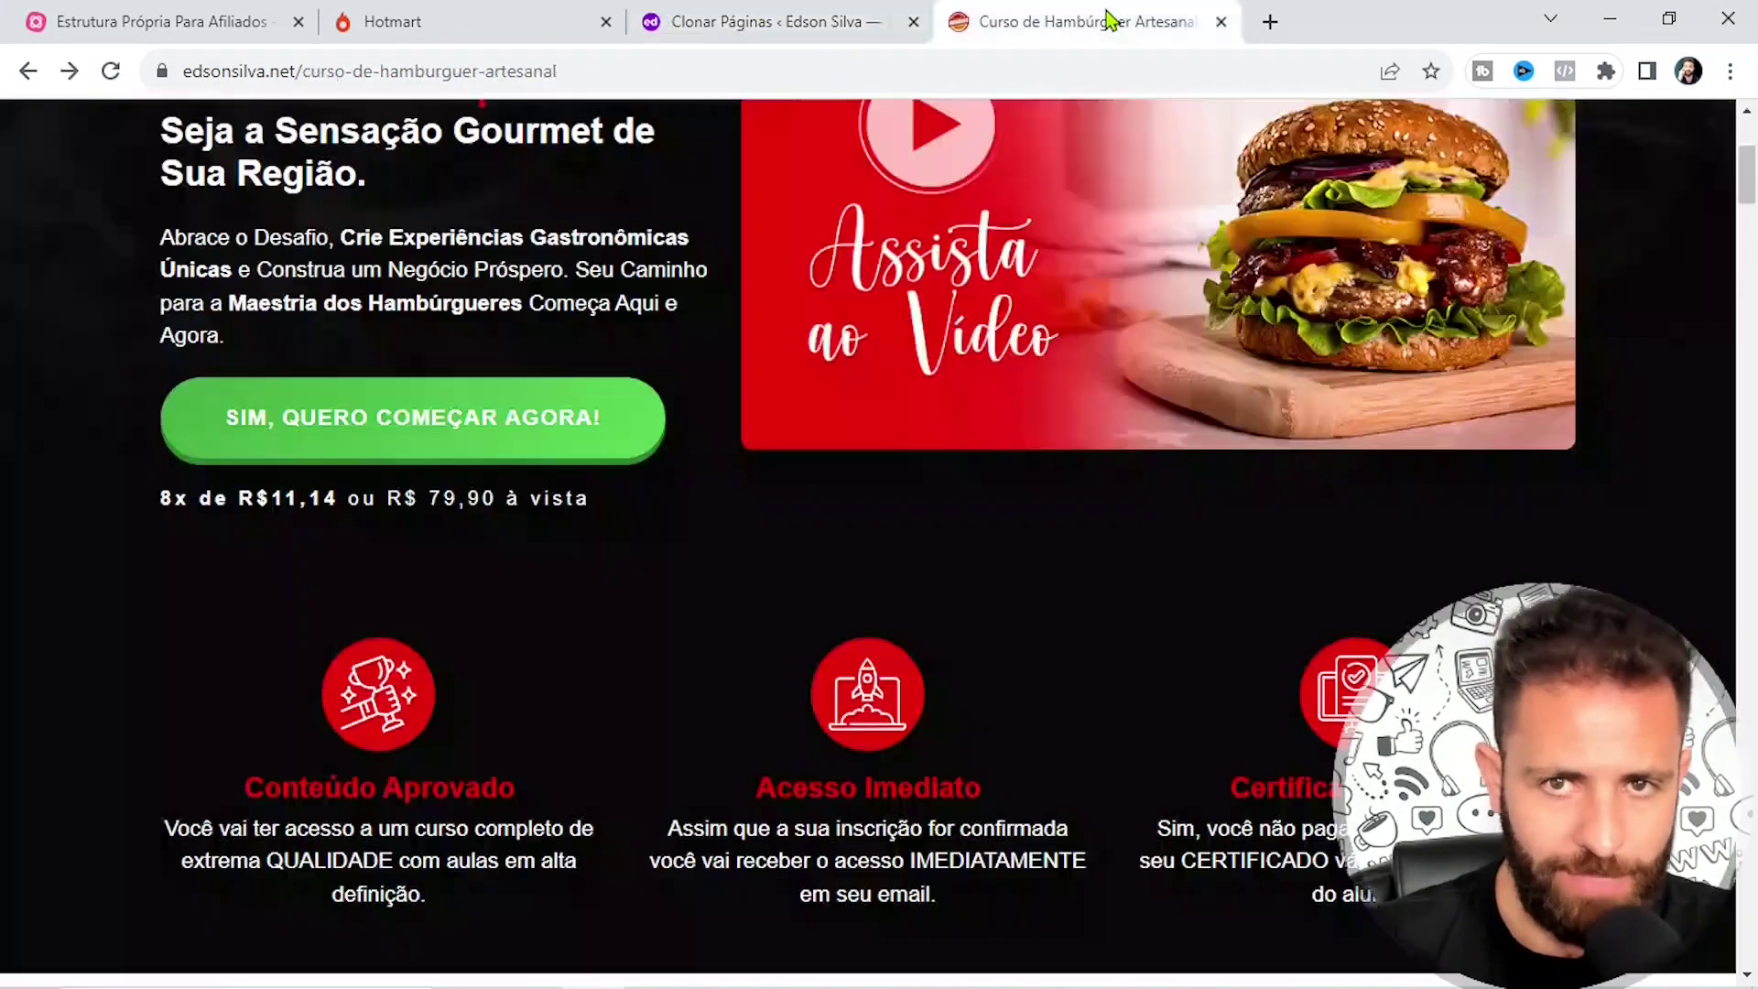
right_click(538, 421)
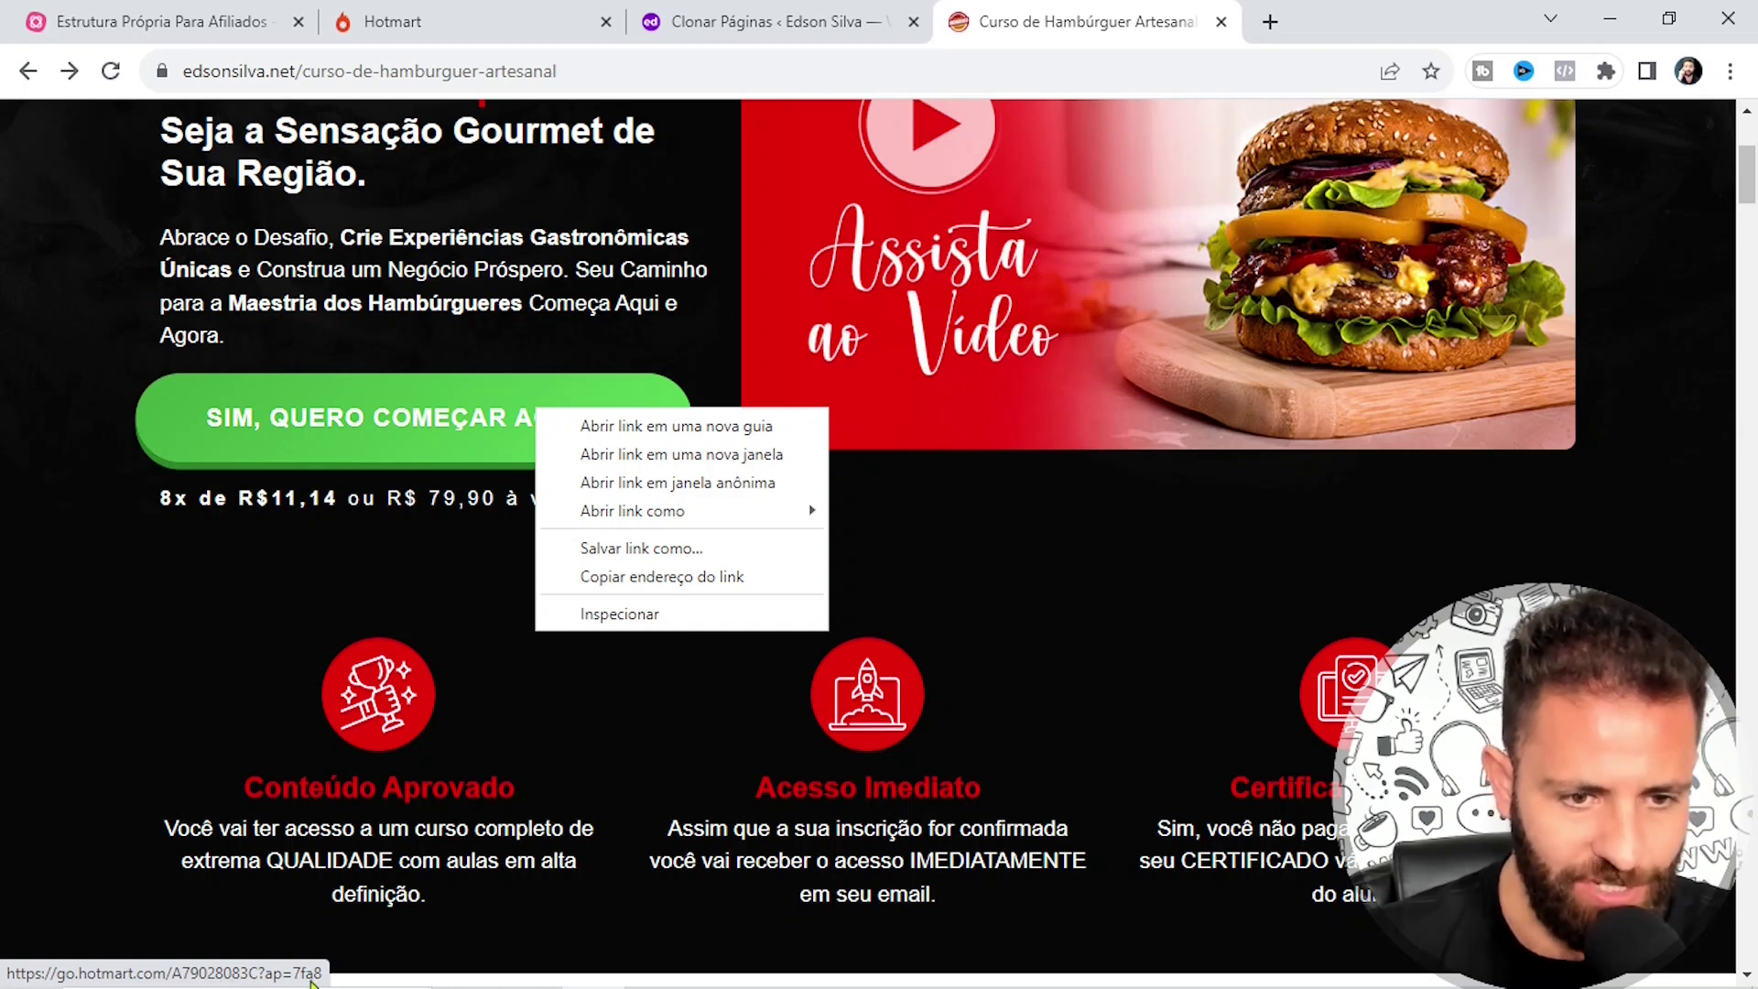
click(546, 13)
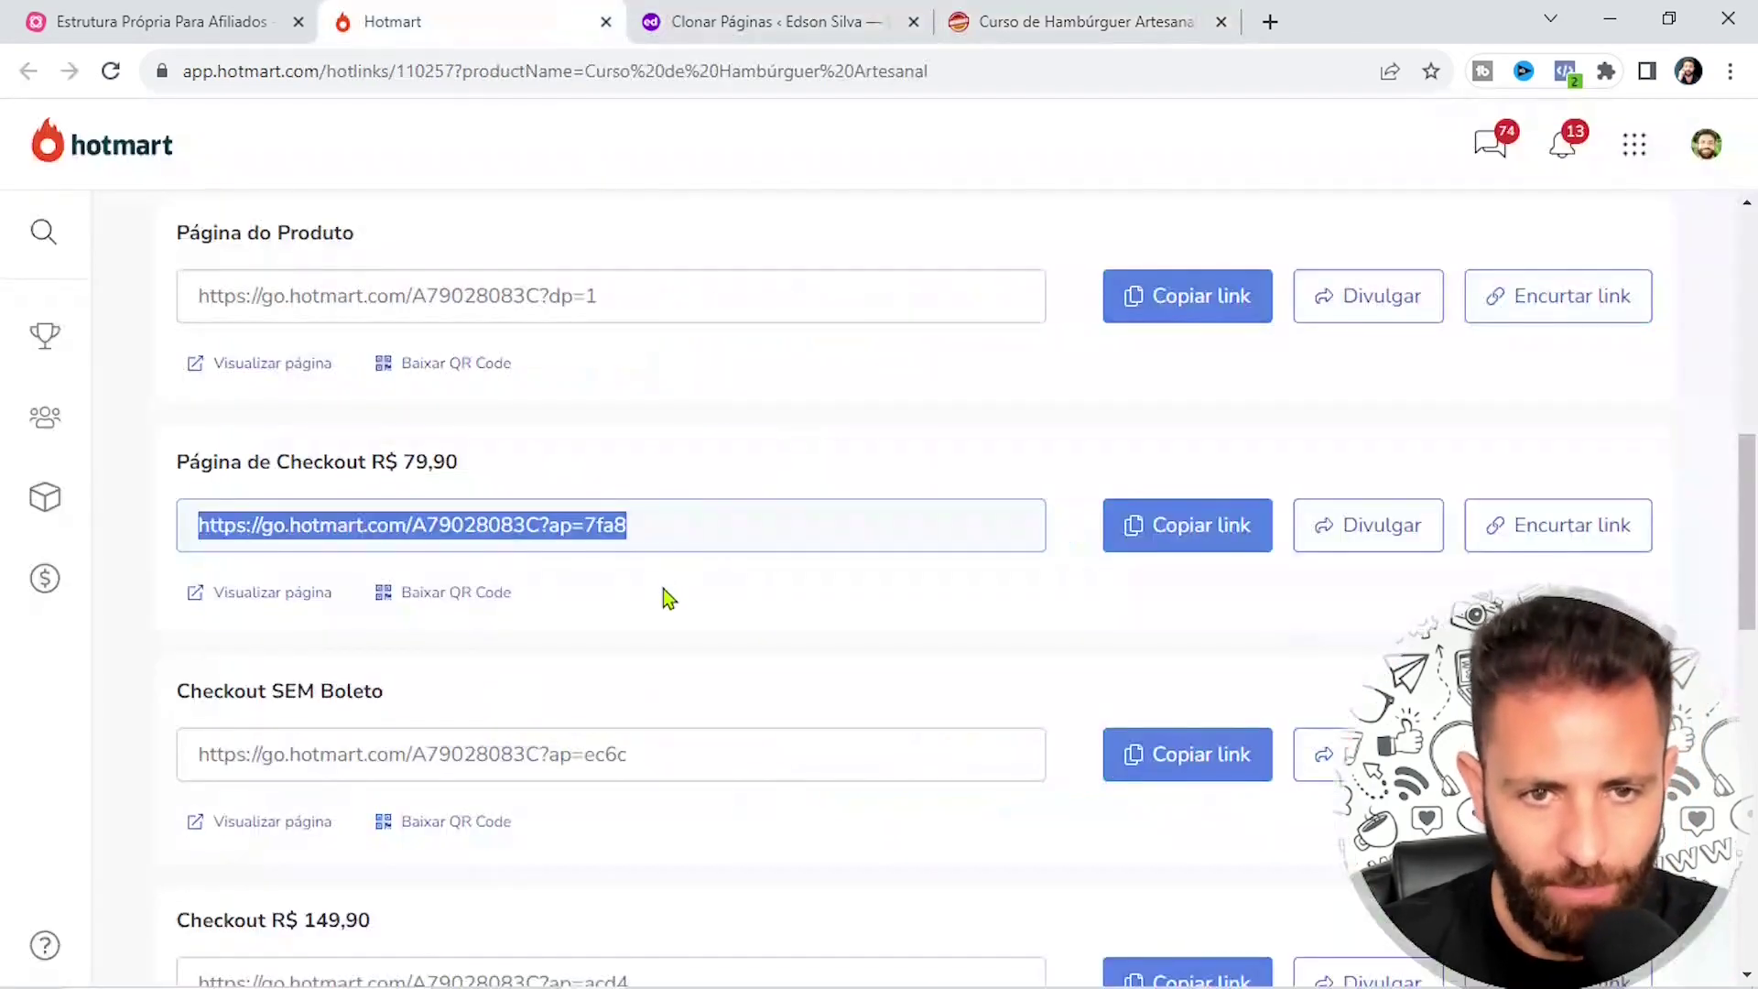
drag(650, 530, 179, 540)
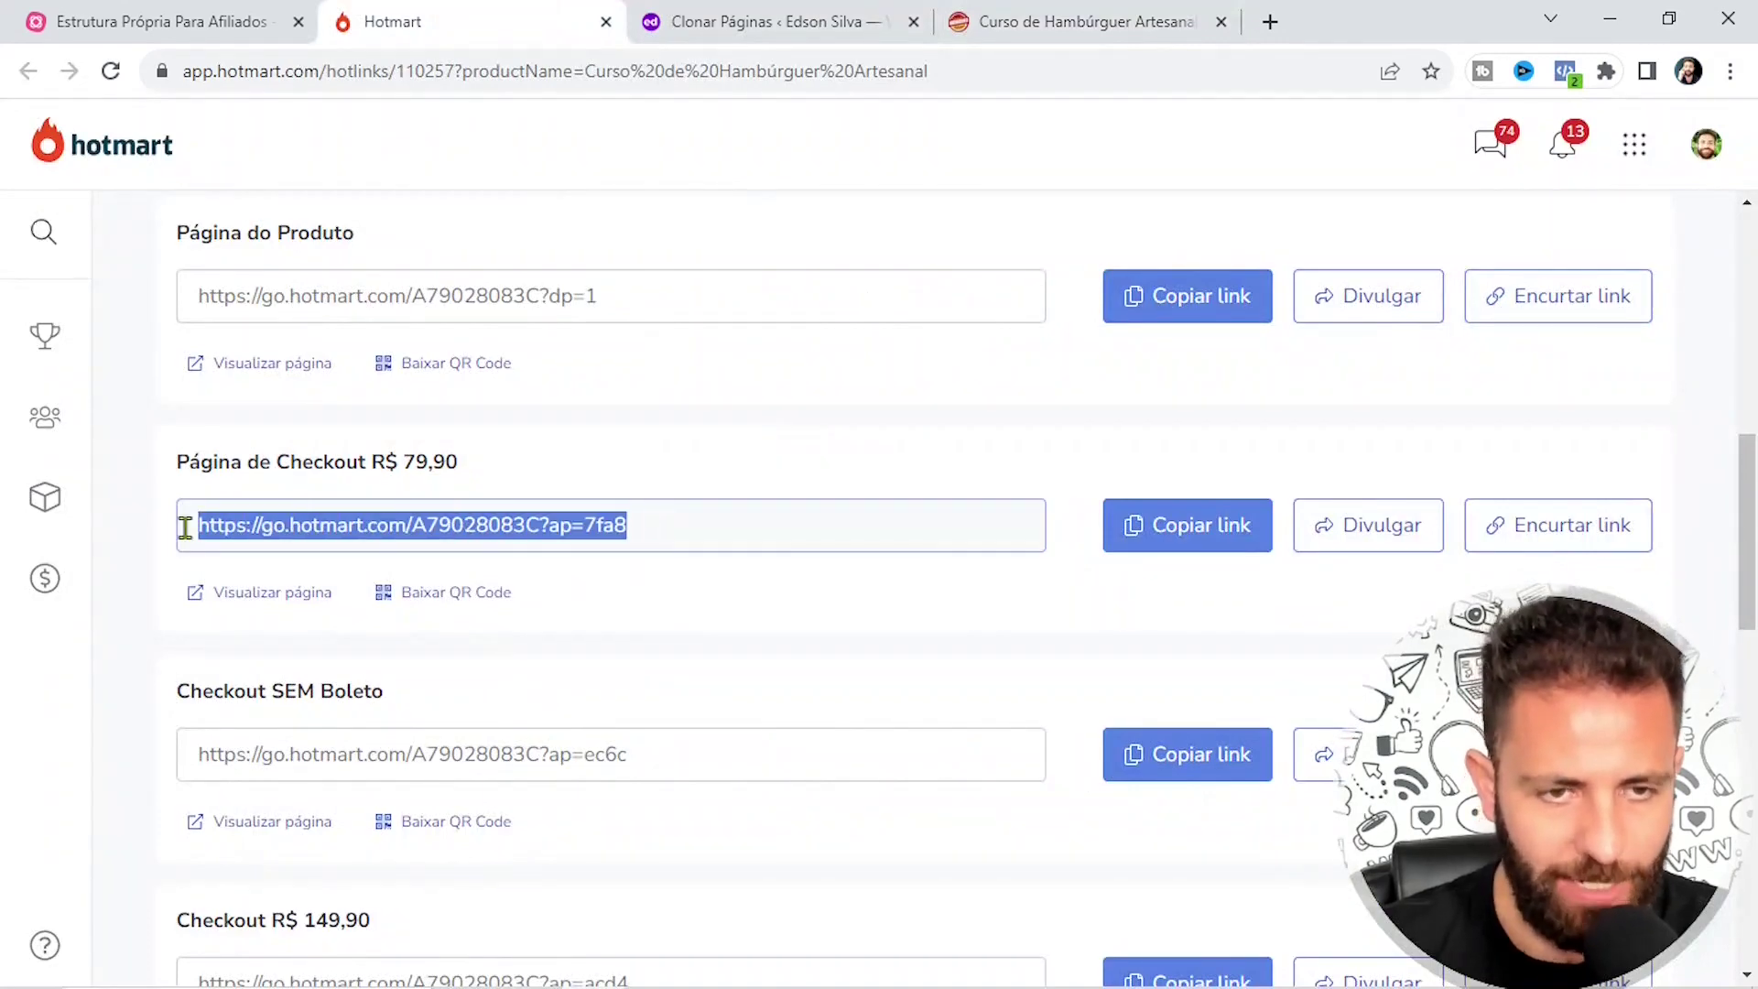
click(1113, 20)
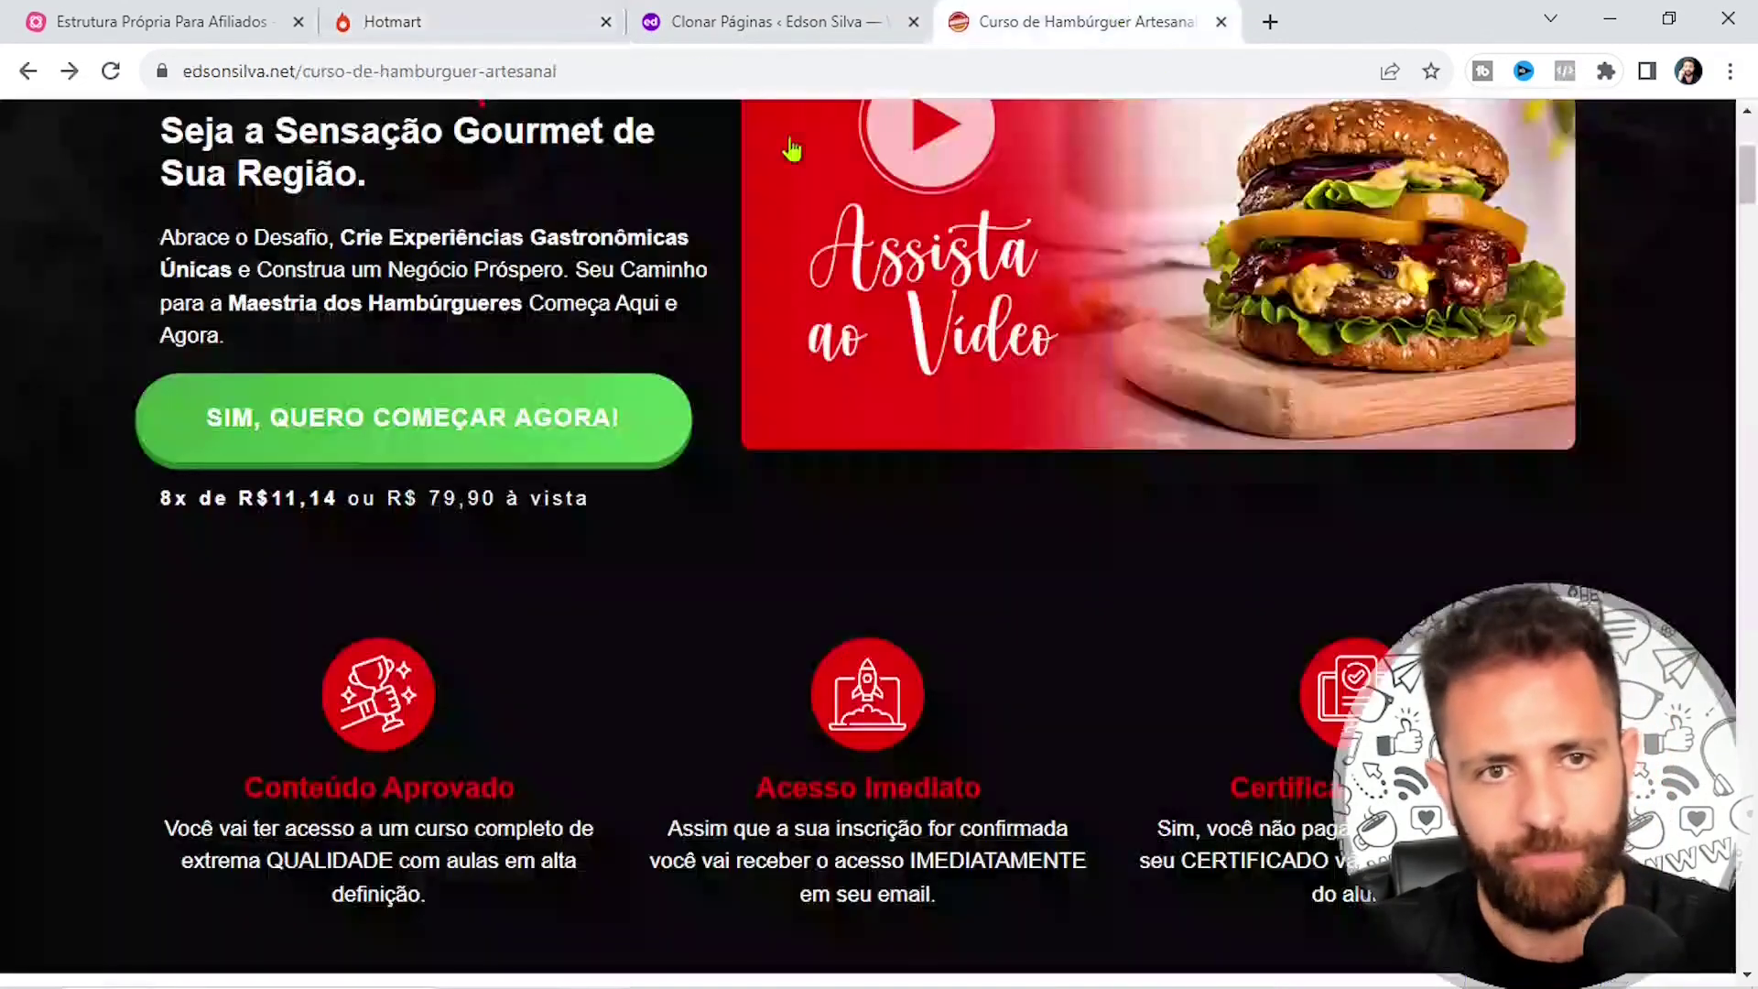
Open the cloned page's address, edsonsilva.net/curso-de-hamburguer-artesanal, in a guest browser window and show its purchase button
click(578, 71)
key(ctrl+c)
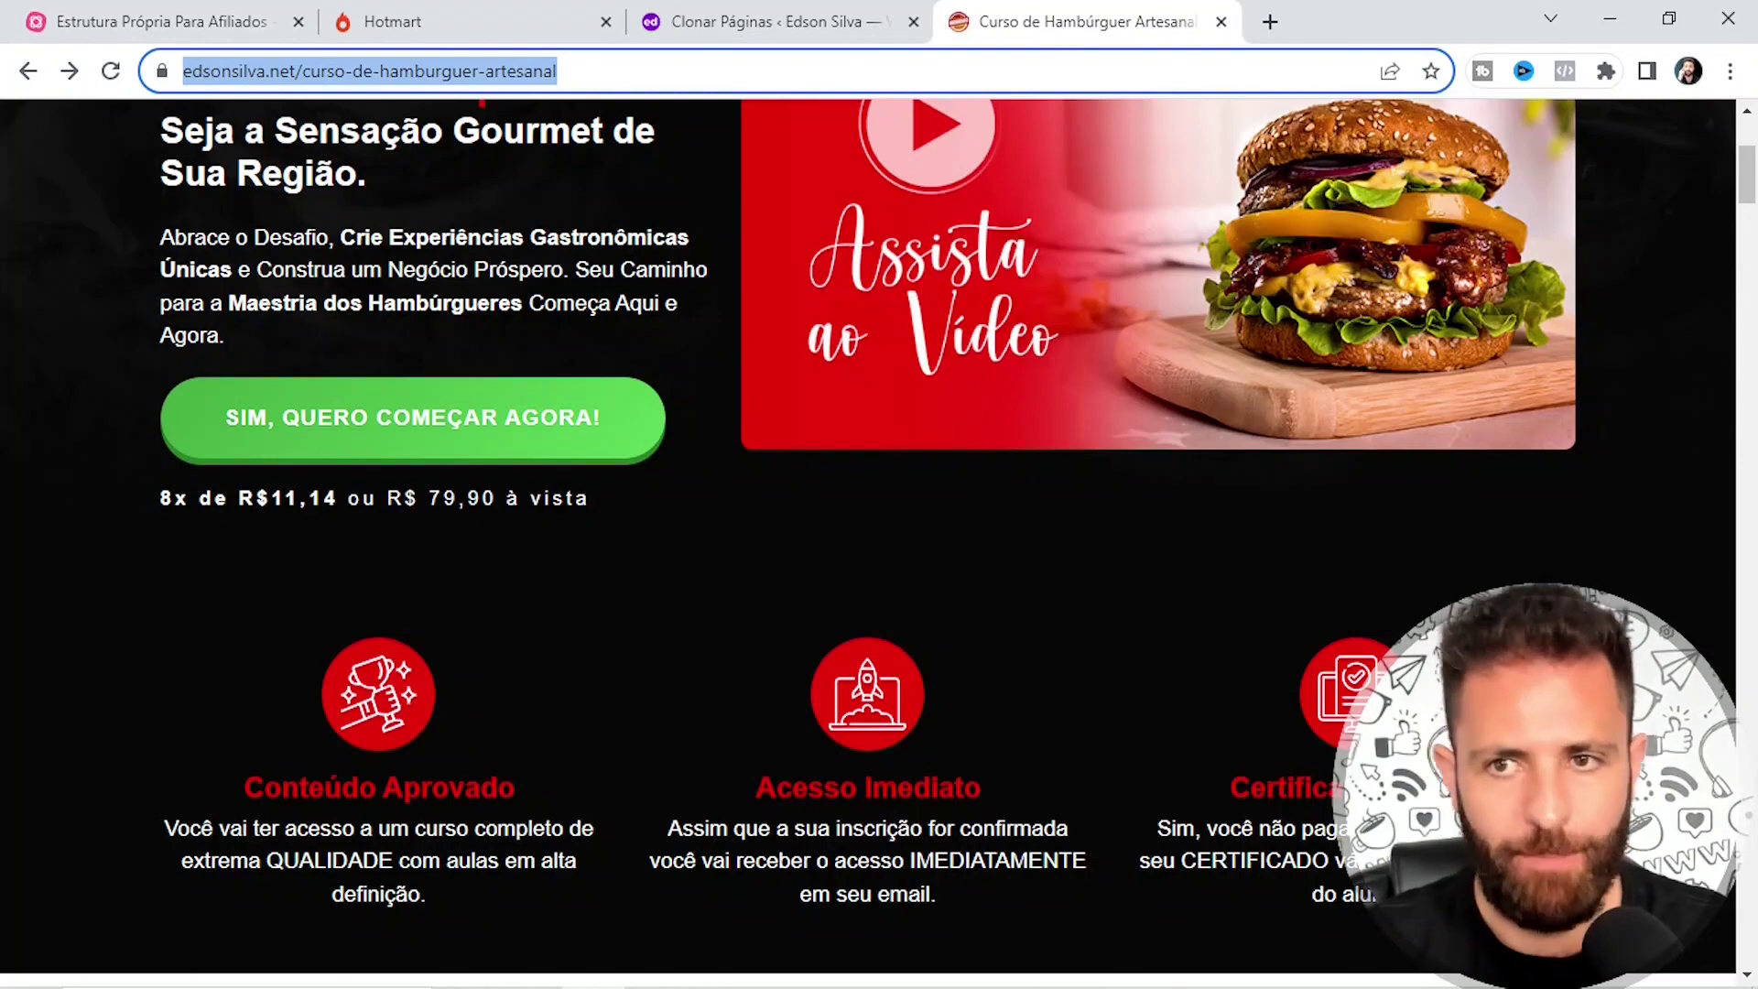
click(1687, 71)
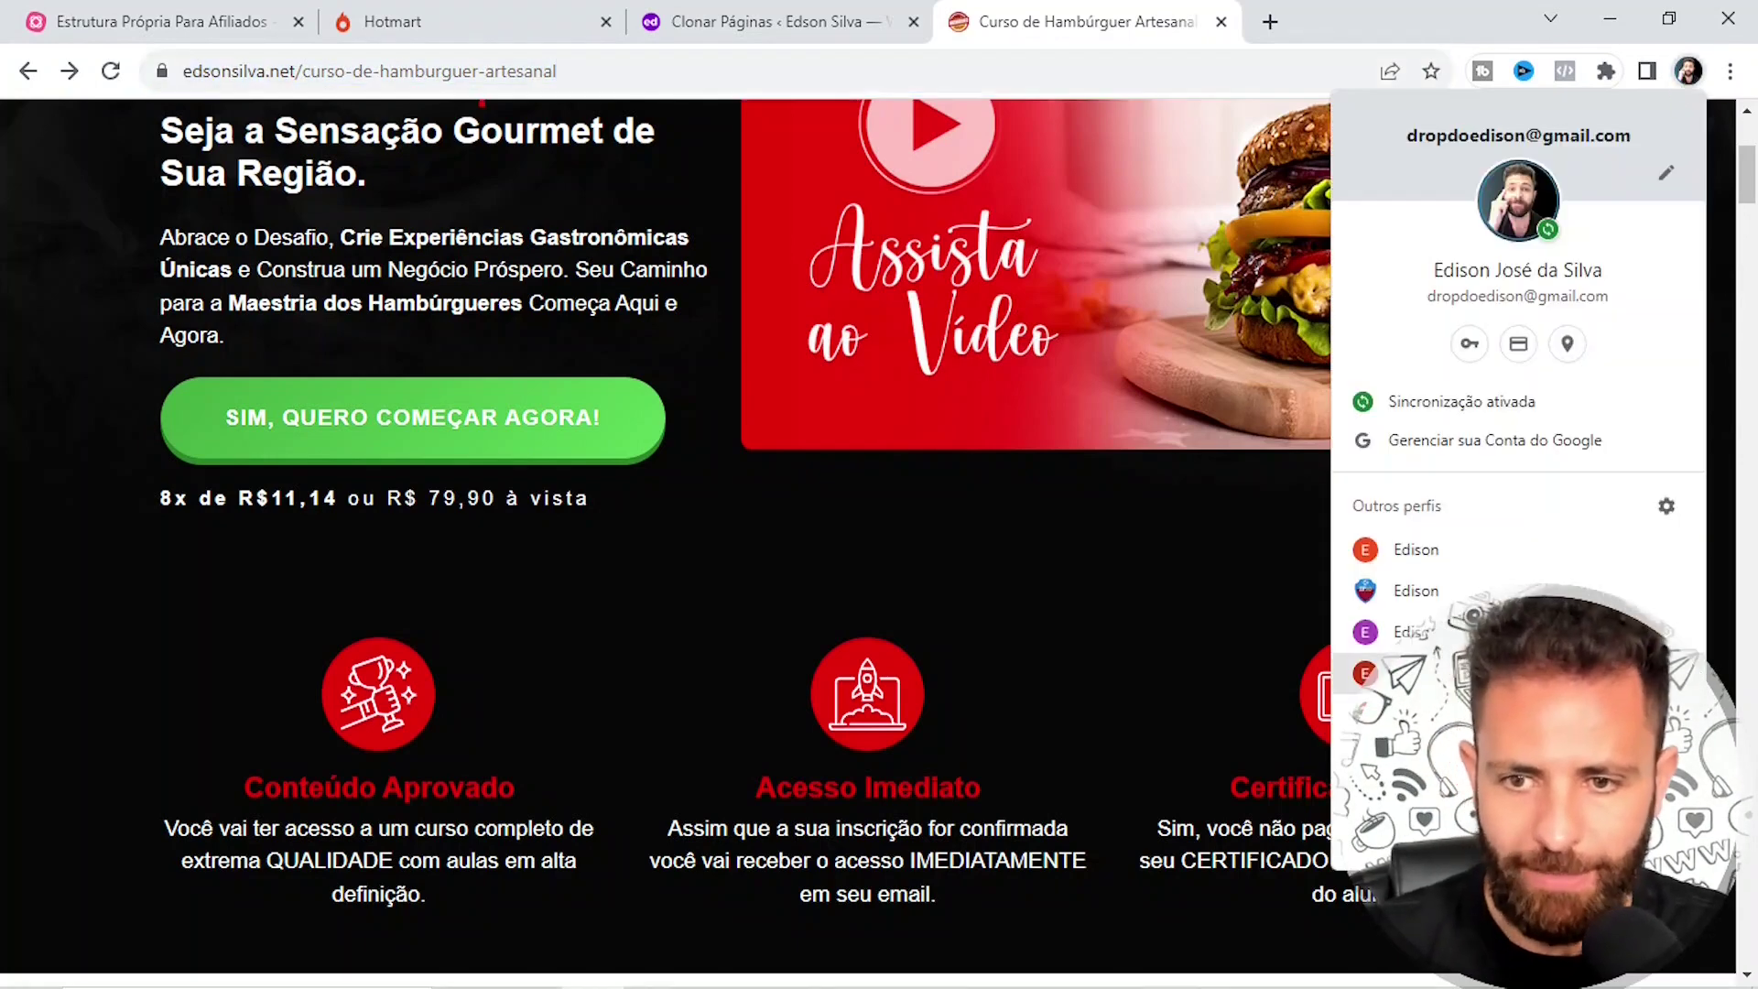
click(1414, 714)
key(ctrl+v)
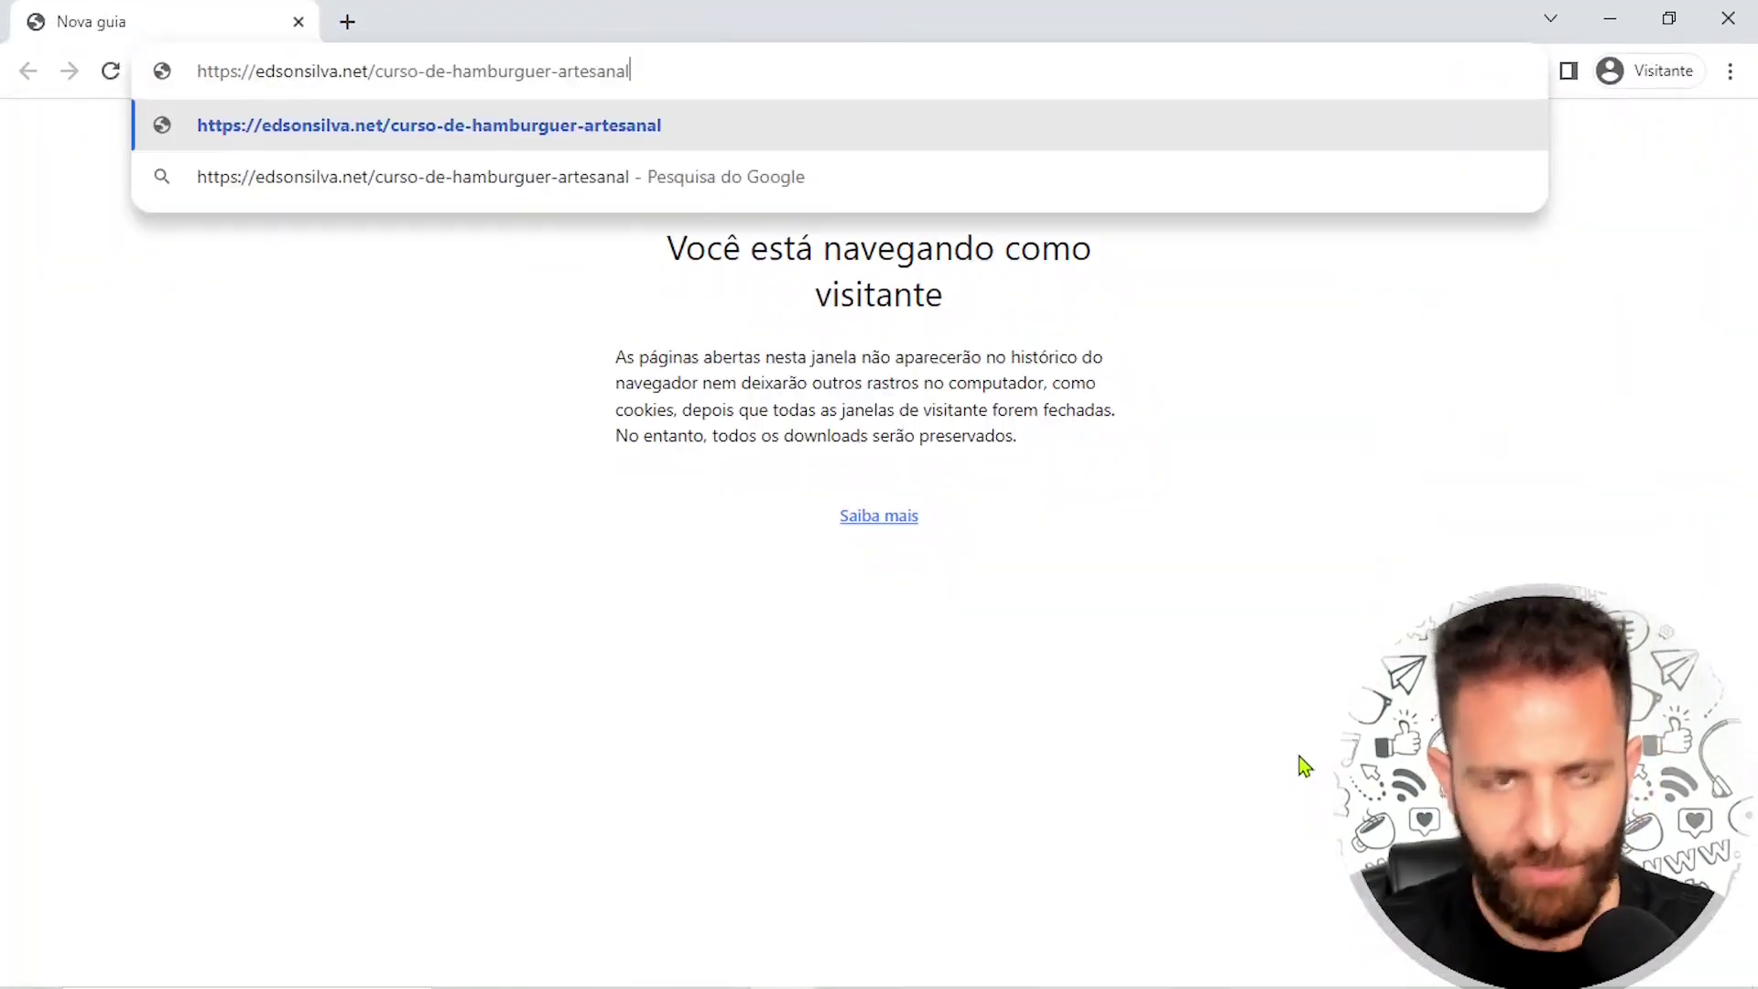
key(Return)
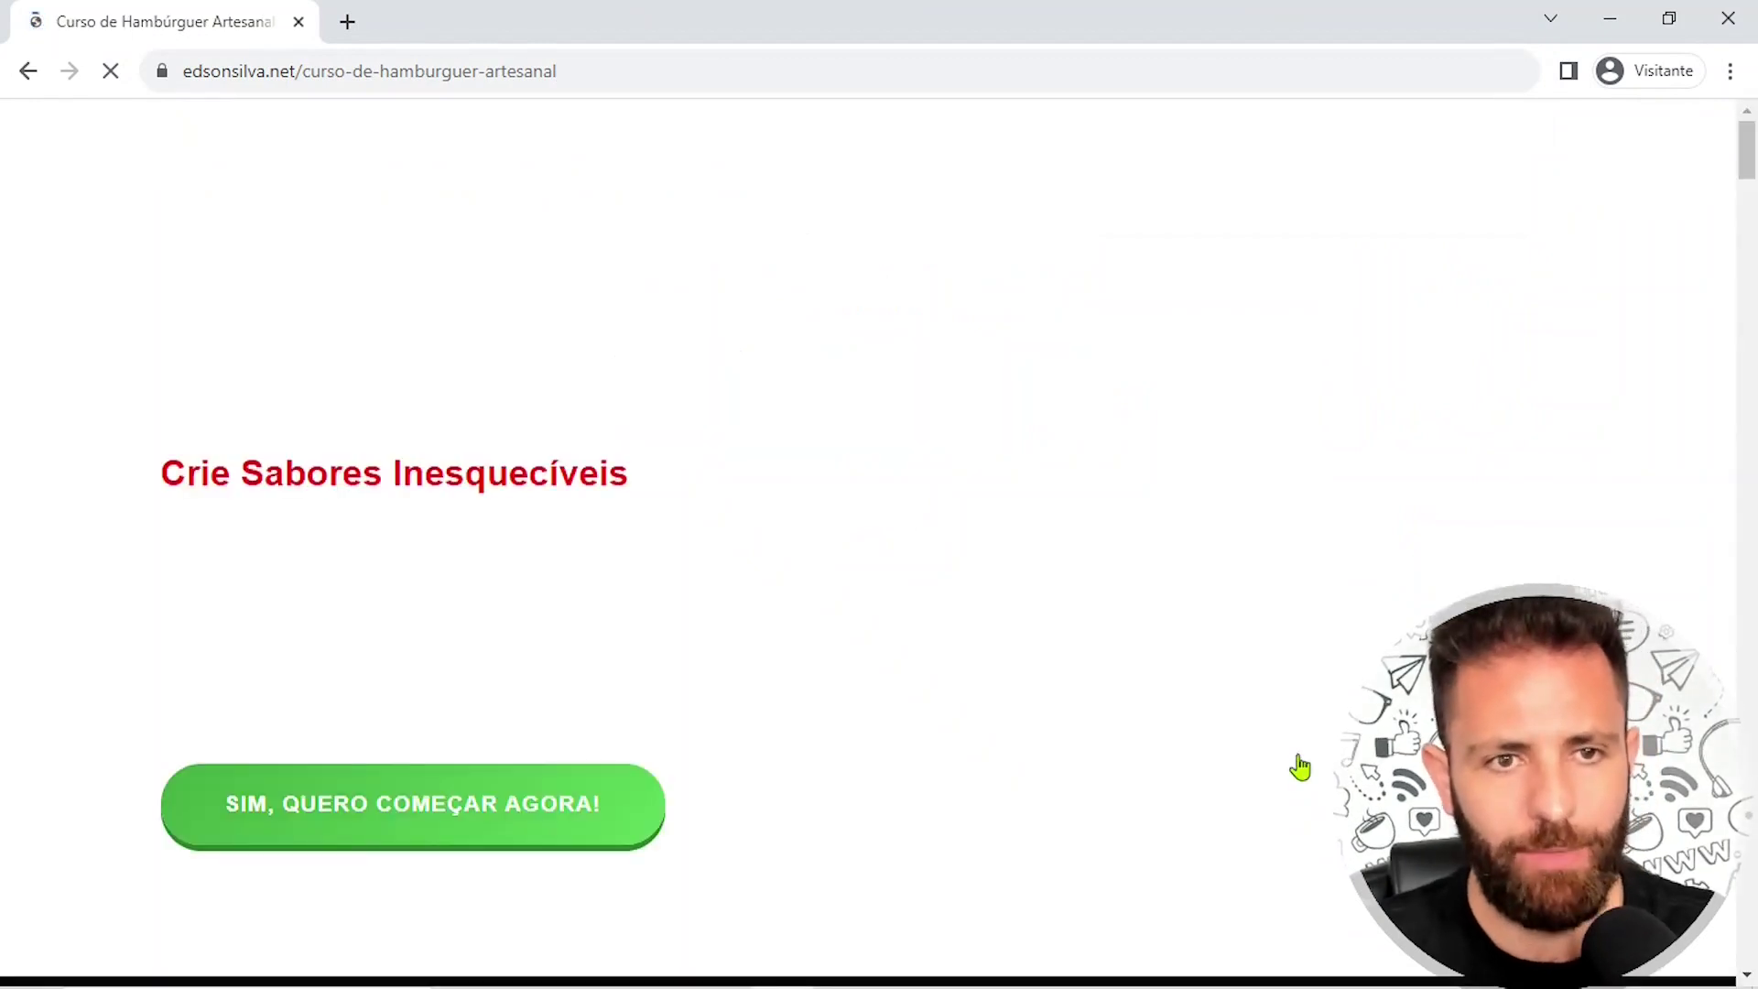
scroll(717, 365, down, 5)
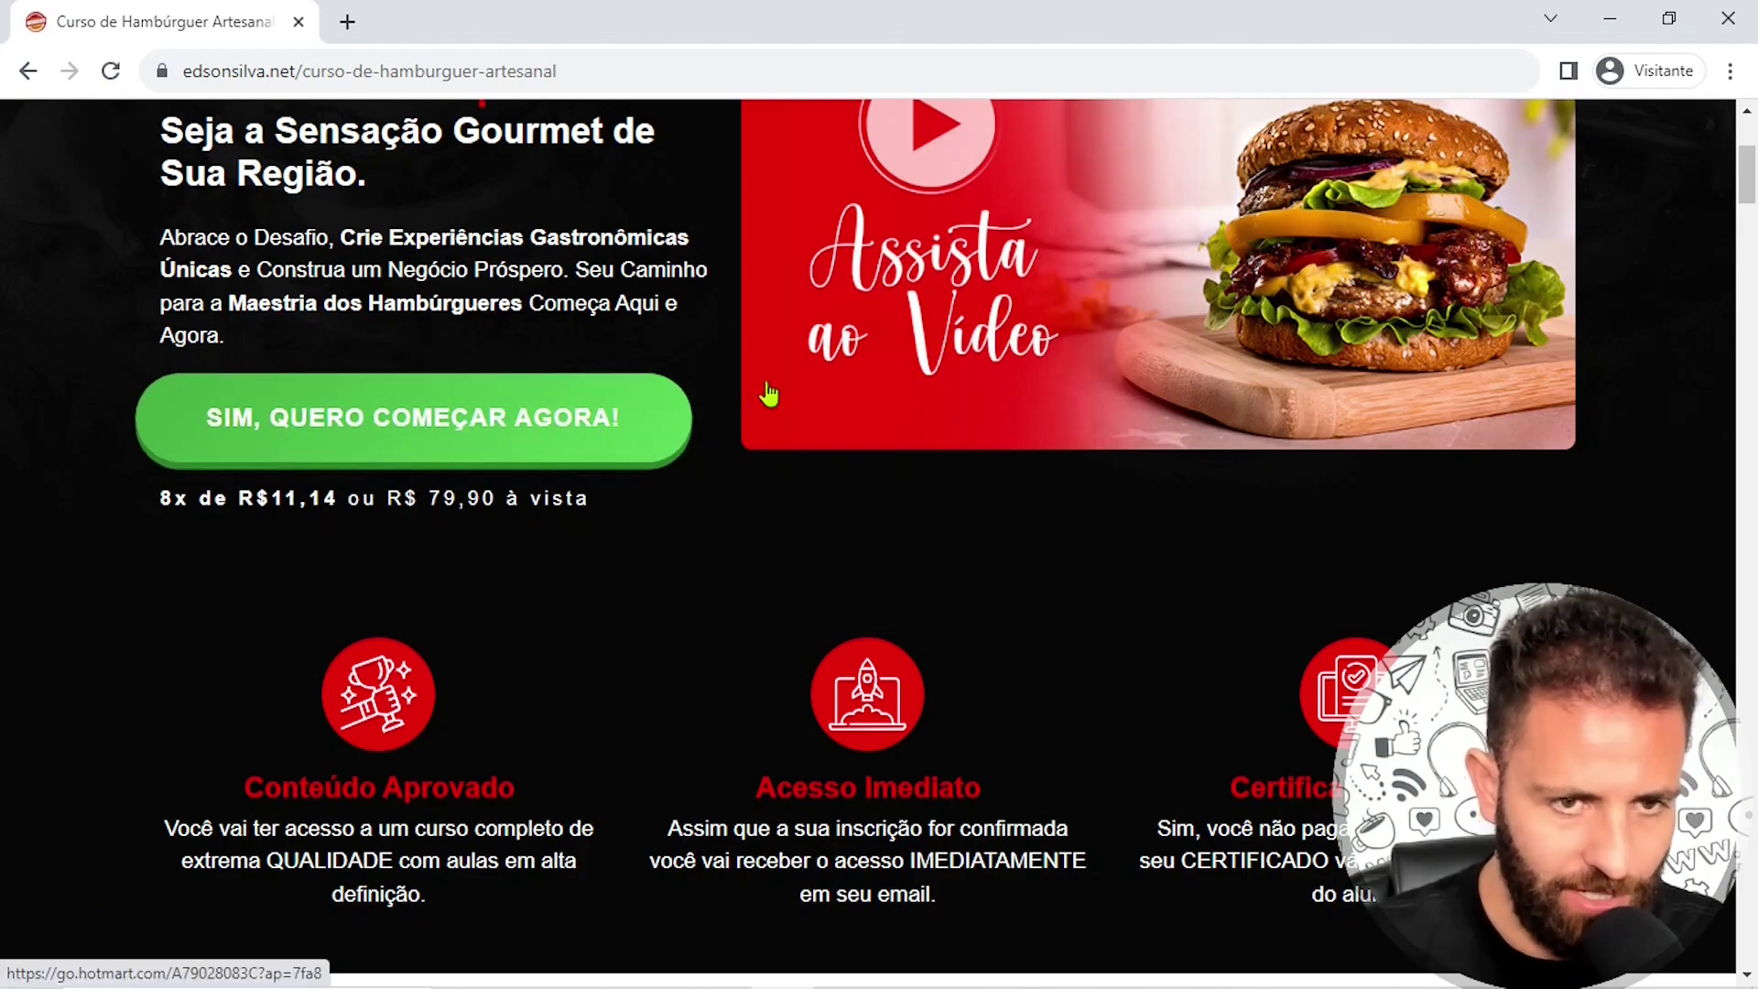
Examine the link behind each "SIM, QUERO COMEÇAR AGORA!" button on the cloned page, from the first section through to the footer
scroll(1460, 424, down, 15)
scroll(711, 404, up, 4)
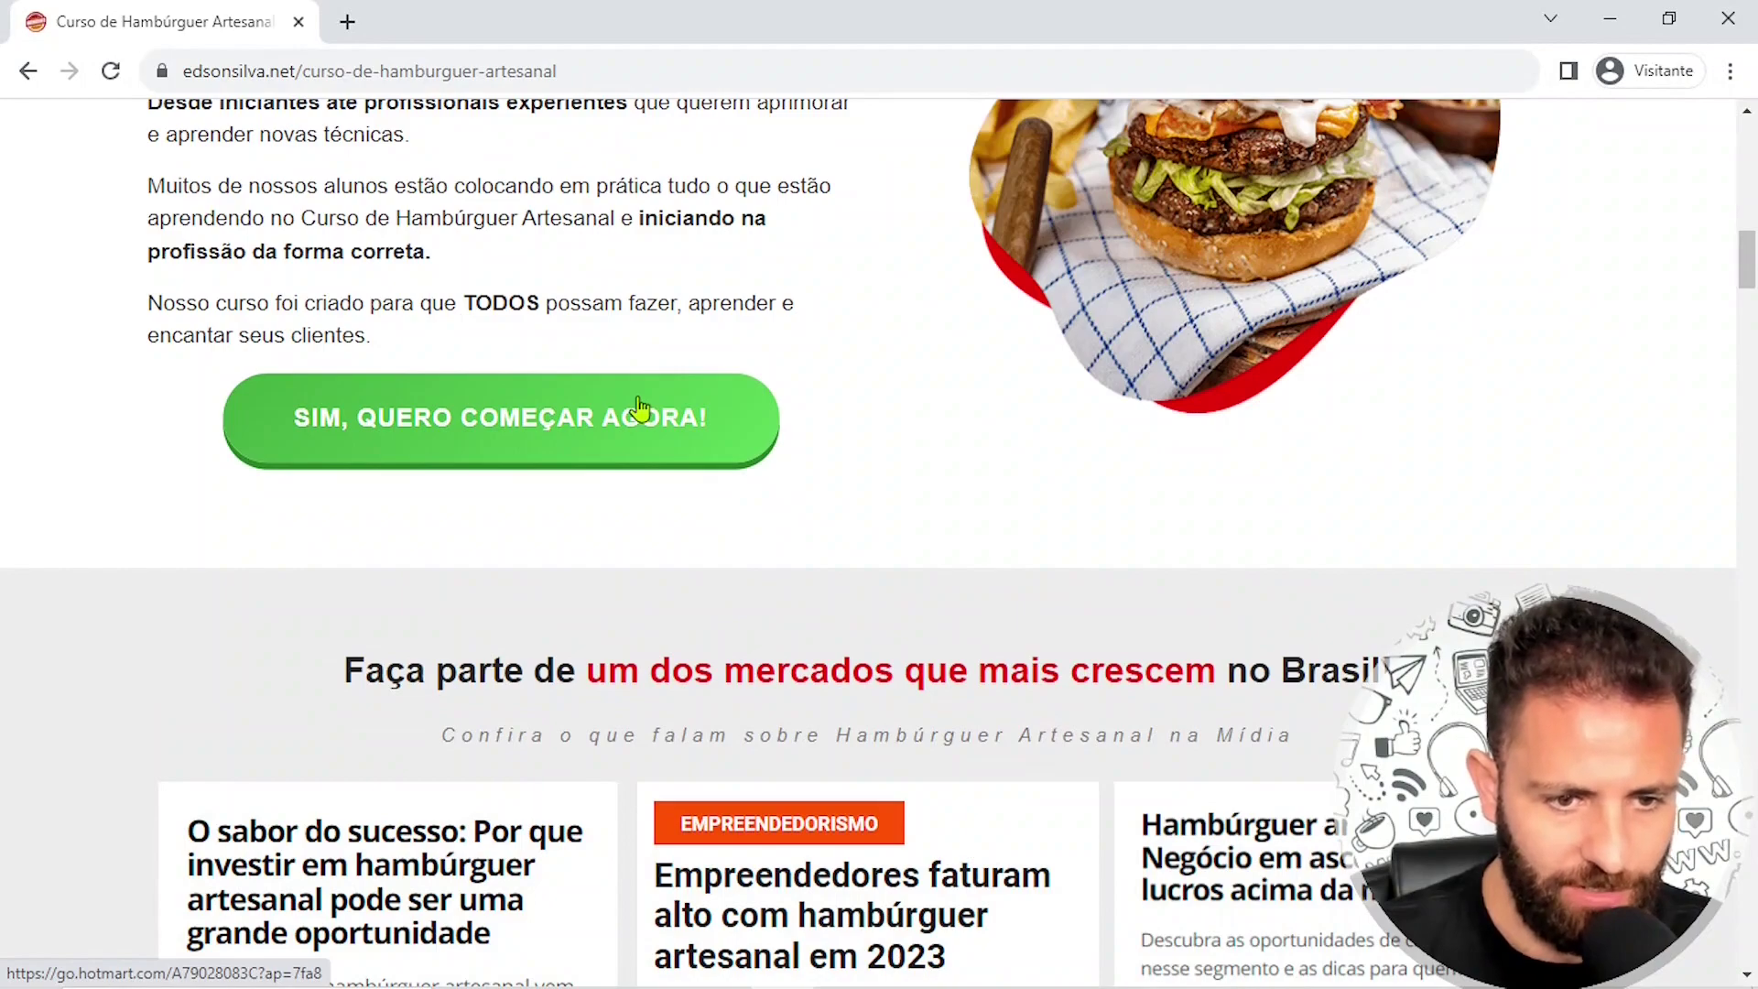
scroll(1684, 497, down, 20)
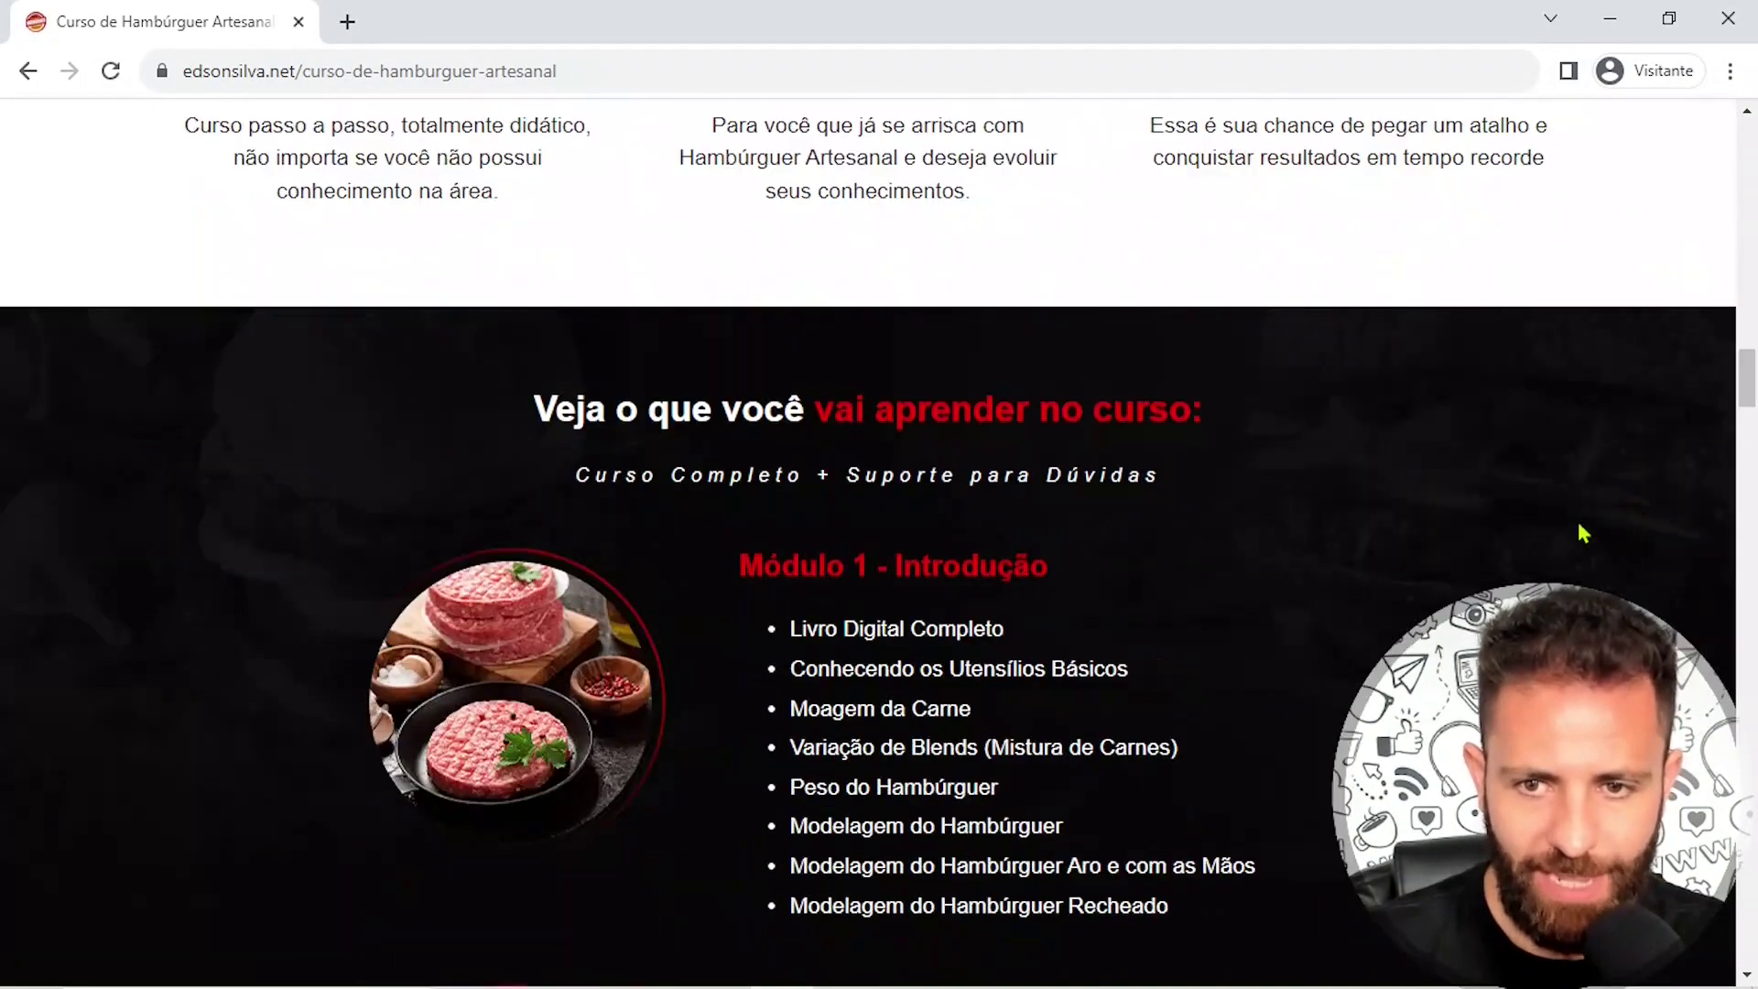
scroll(1583, 532, down, 20)
scroll(1116, 314, up, 3)
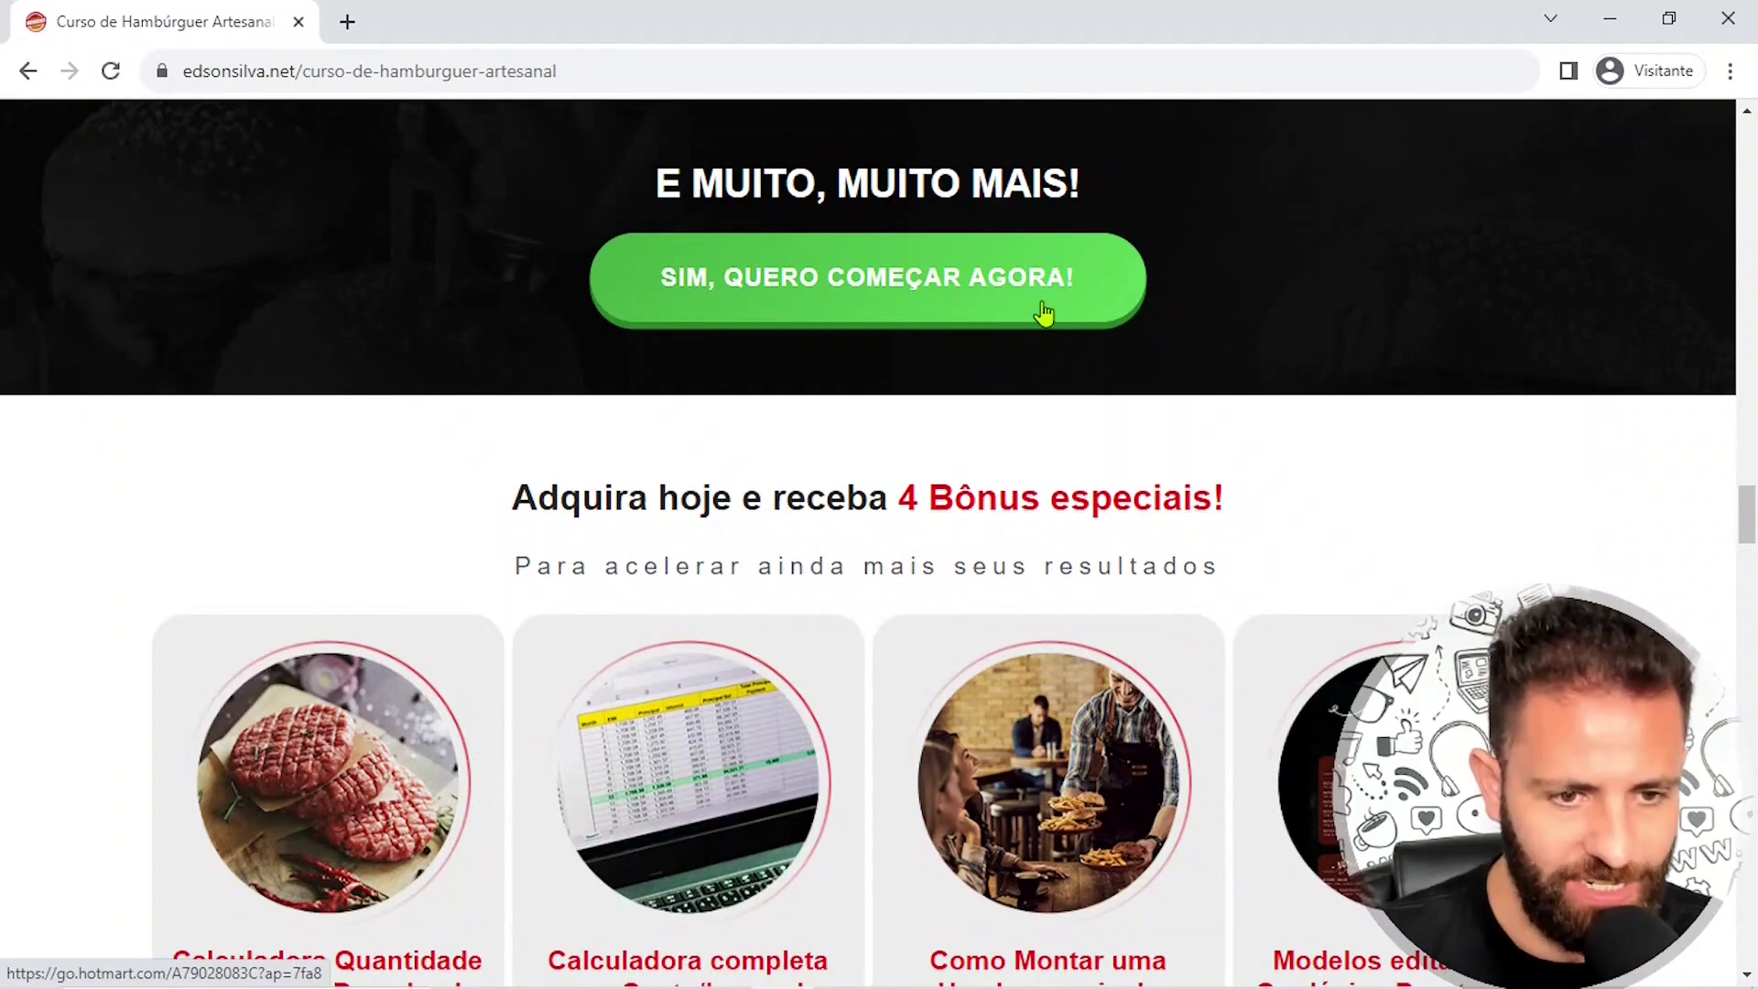
scroll(1264, 361, down, 15)
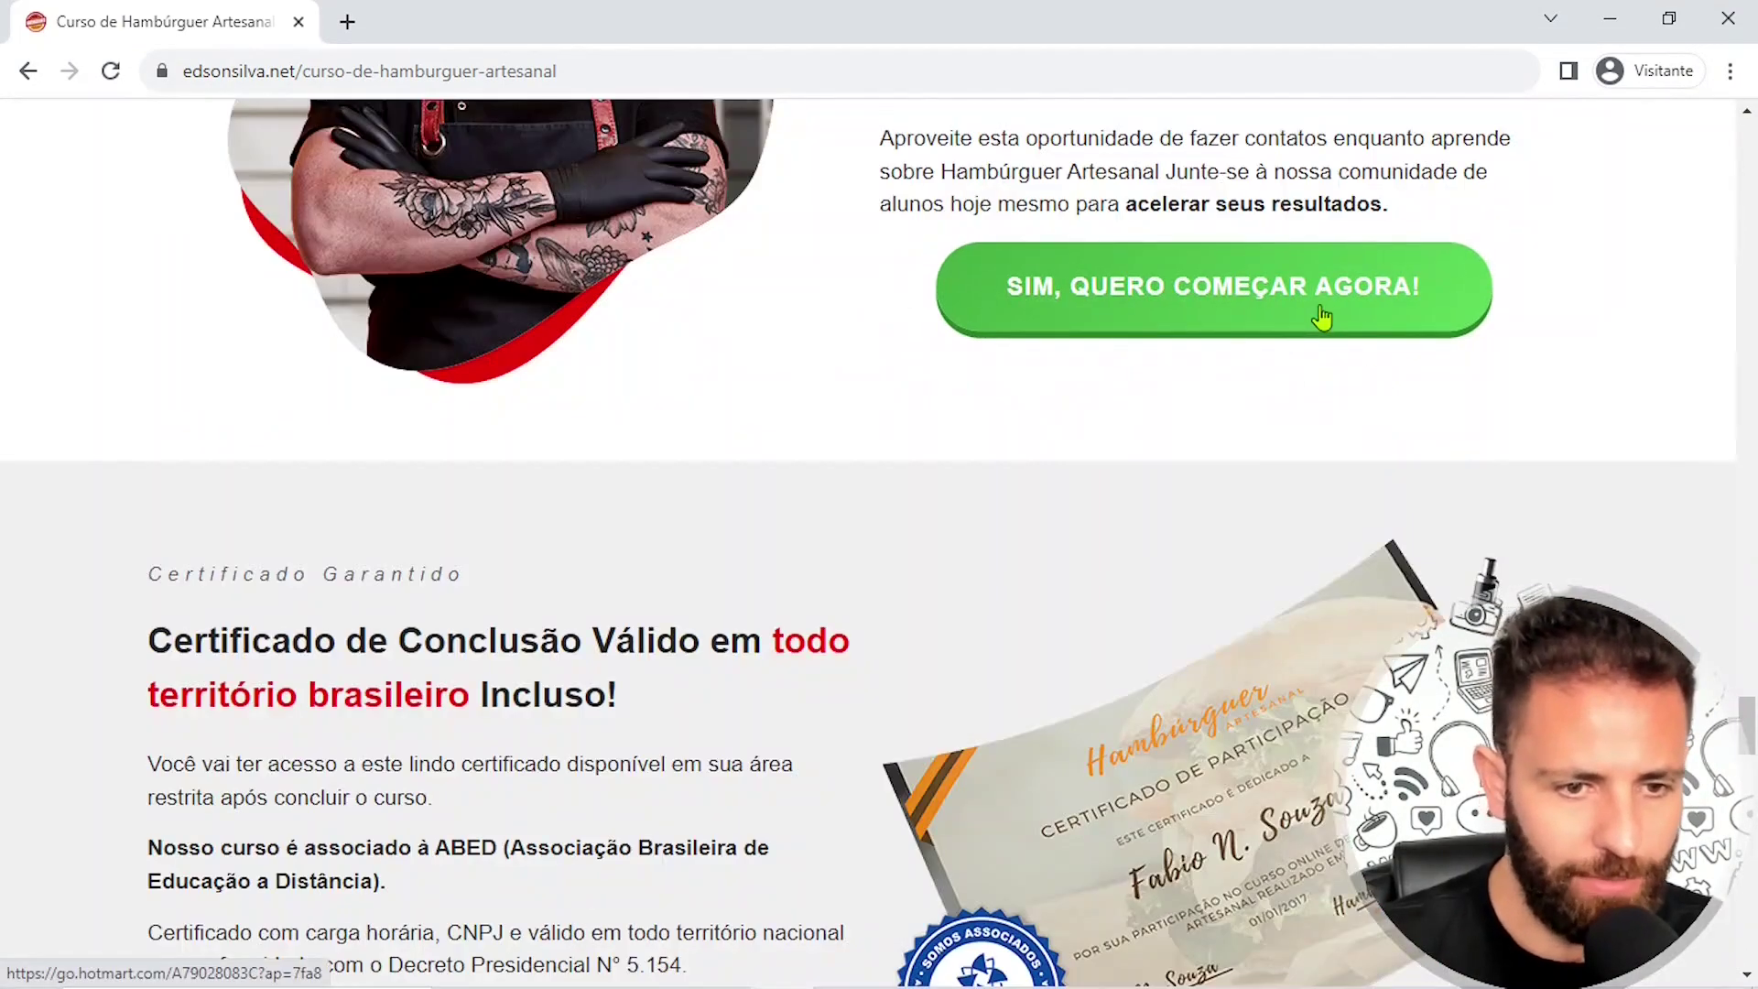
scroll(1320, 316, down, 8)
scroll(1337, 321, up, 3)
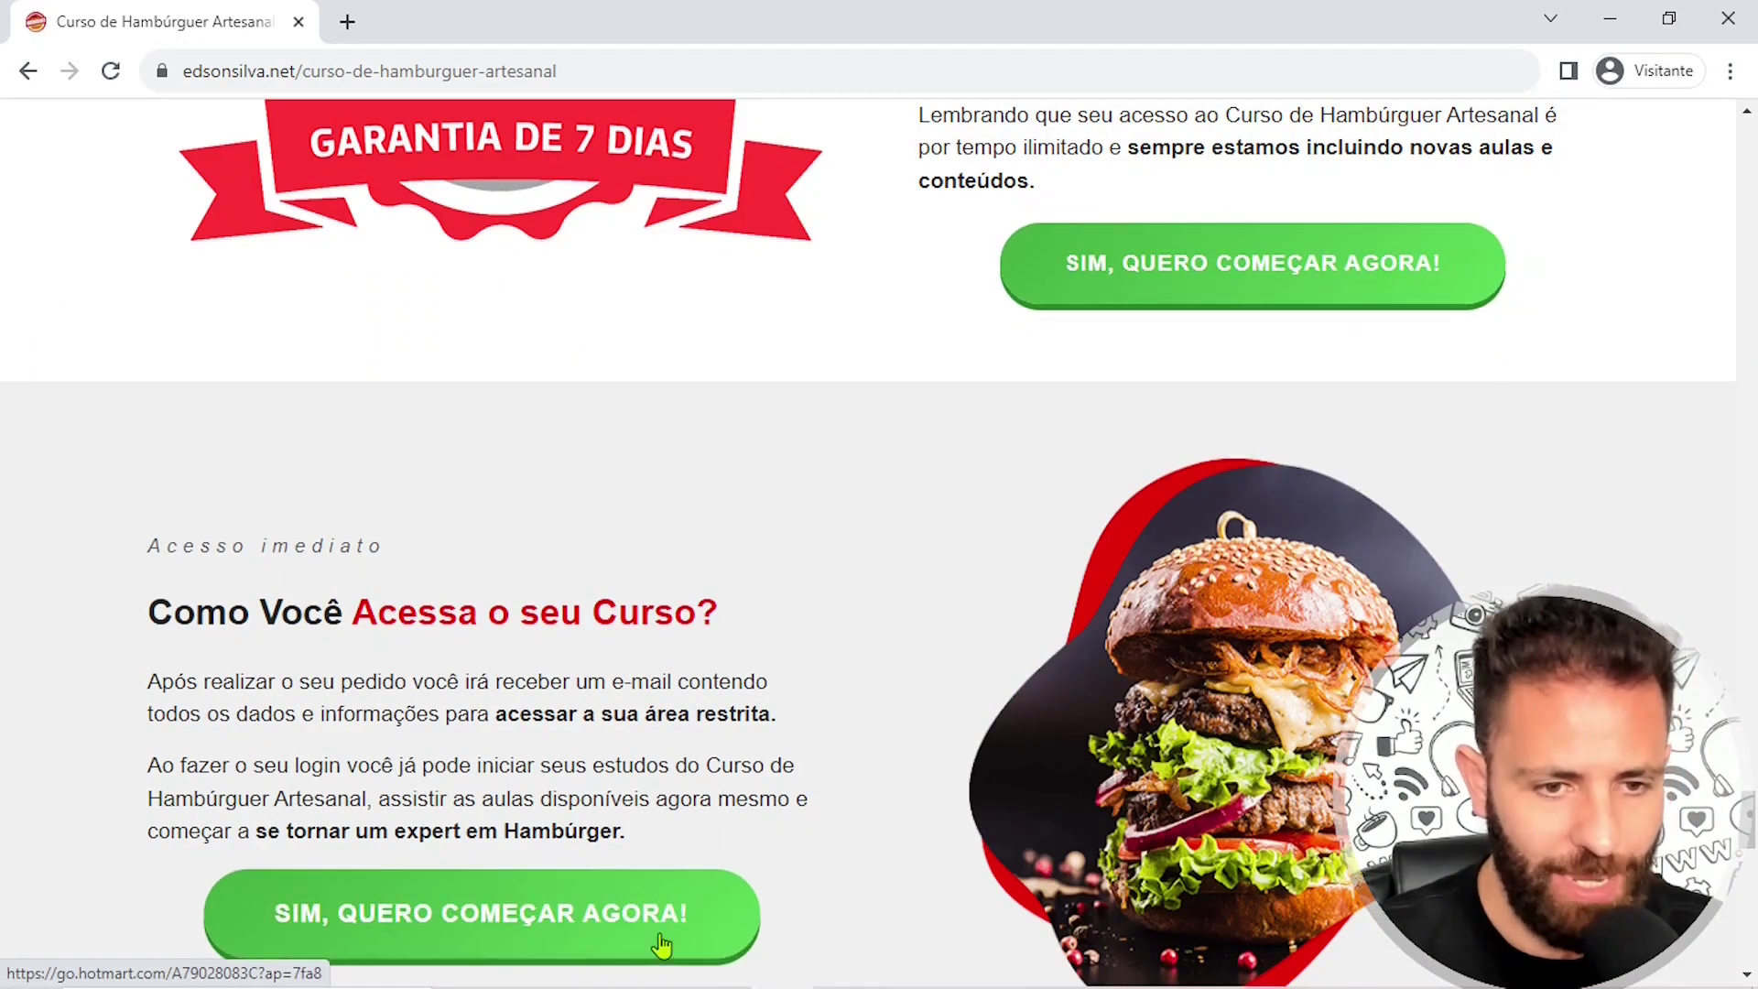
scroll(868, 541, down, 8)
scroll(1236, 567, down, 7)
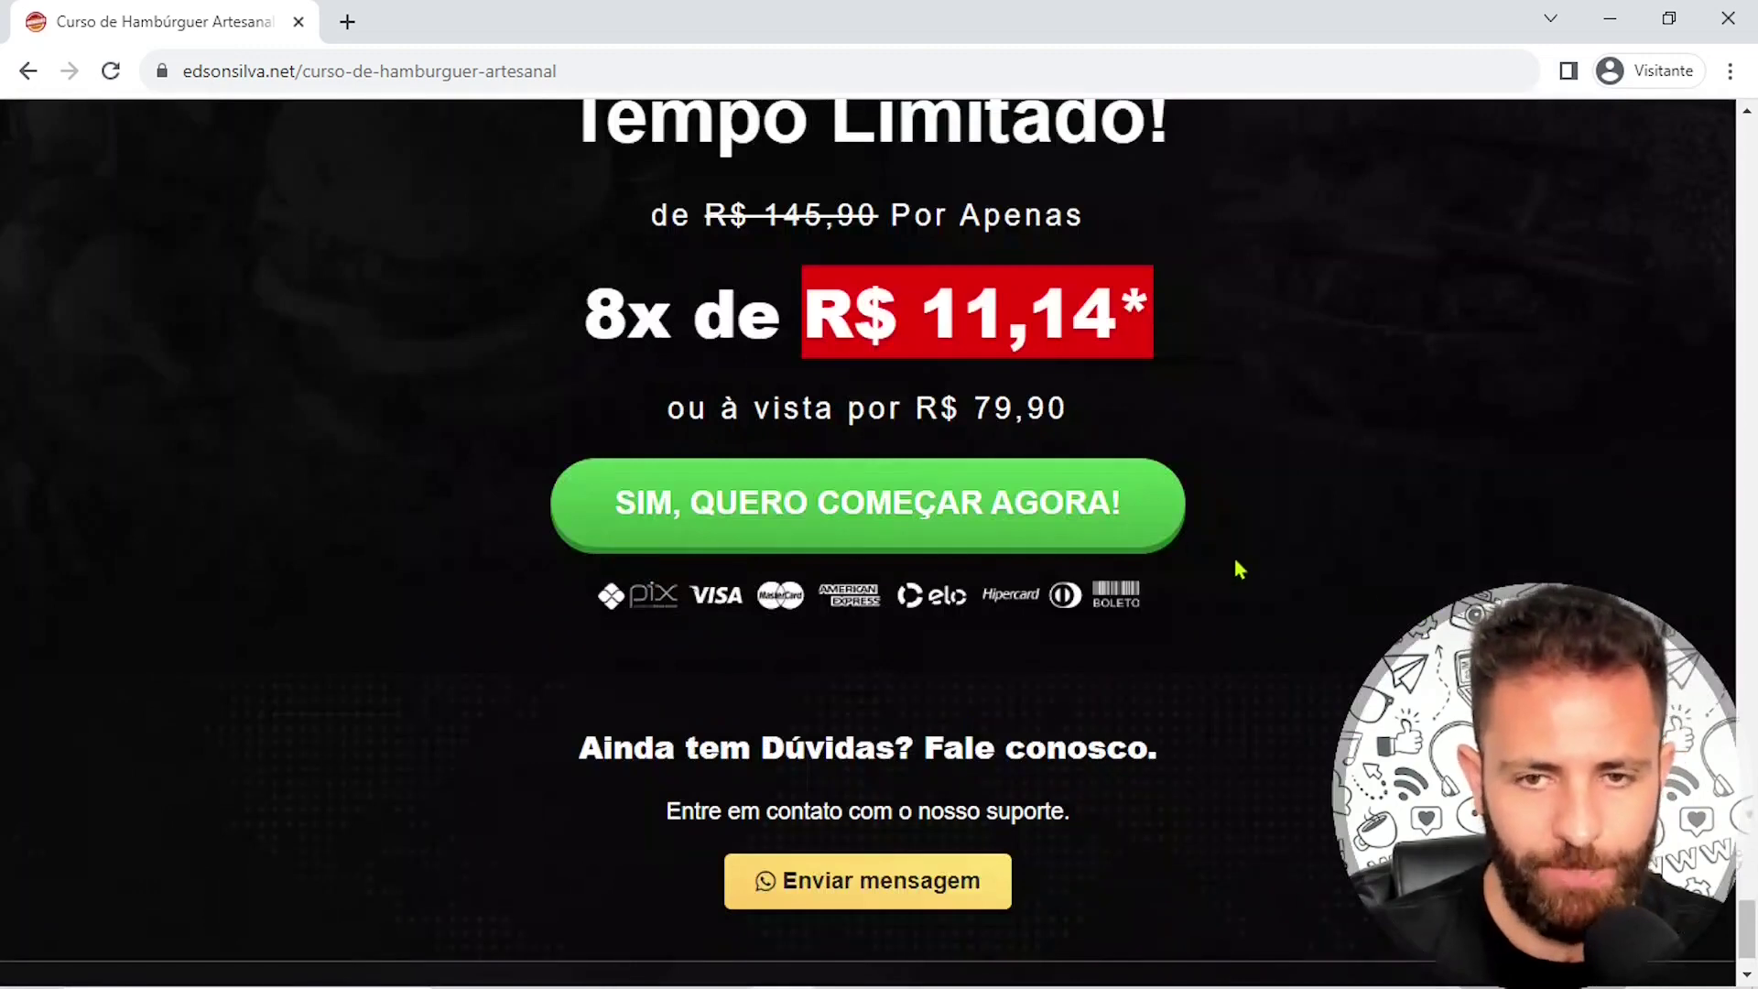
scroll(1099, 503, down, 1)
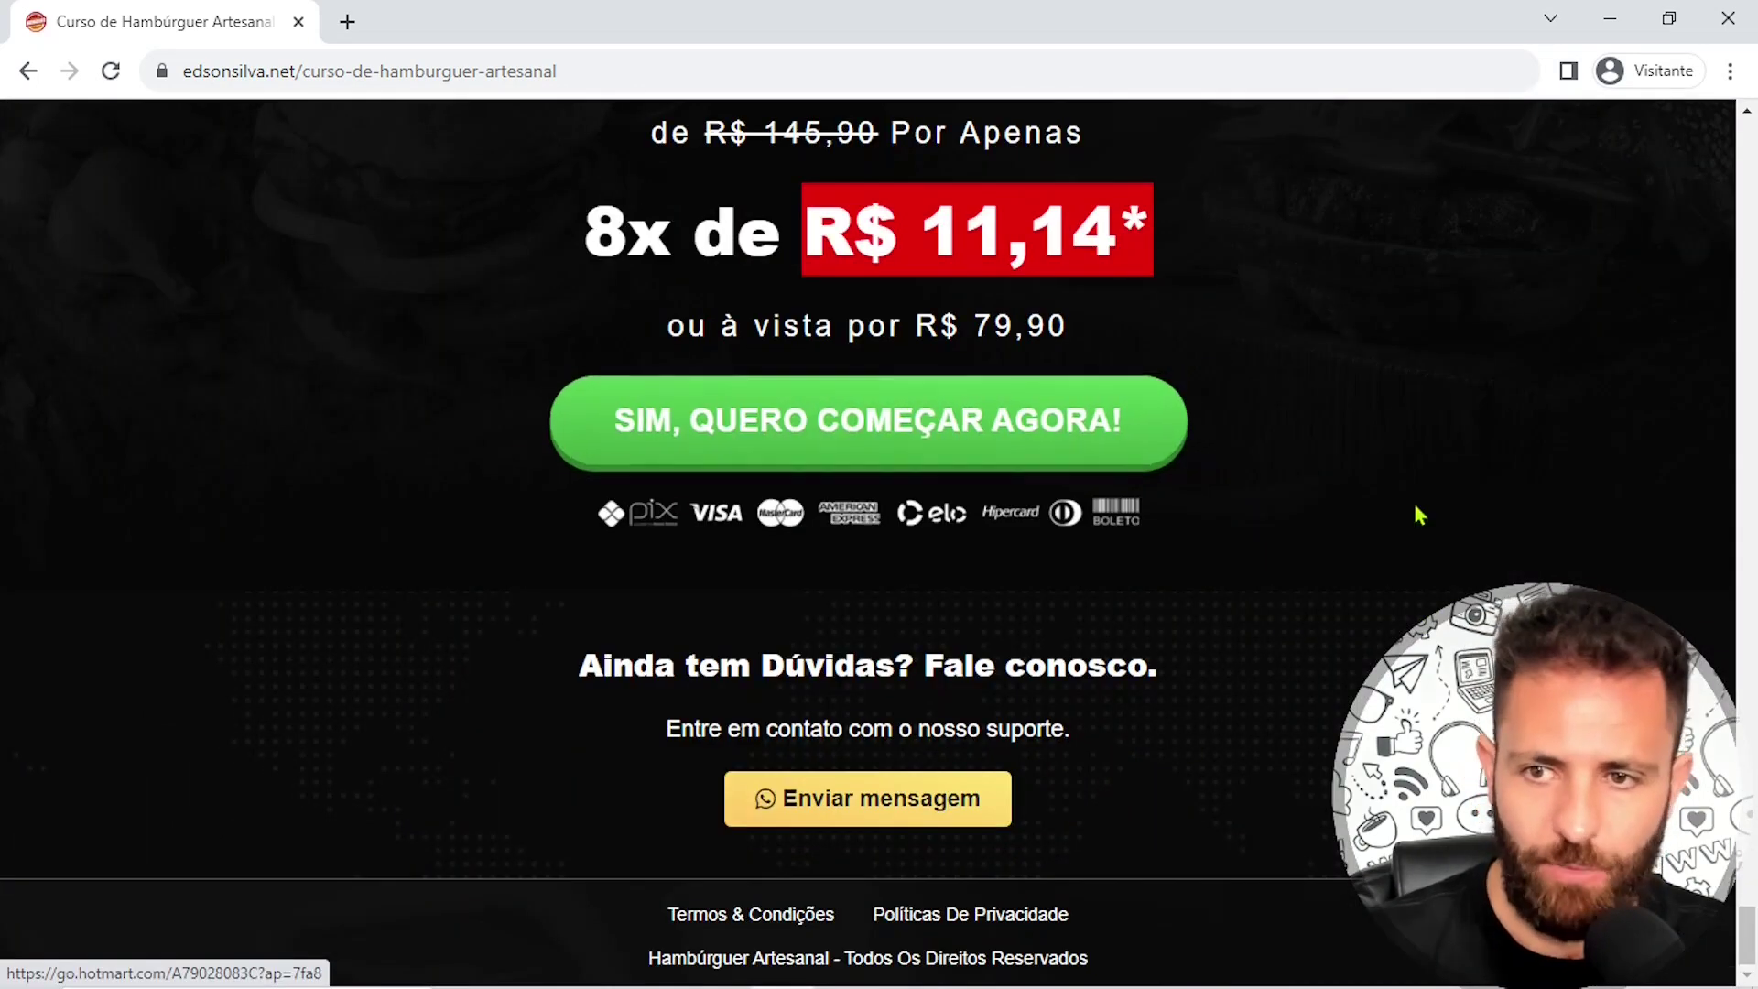
Close the guest browser window and return to the Super Links list of cloned pages in the Curso de Hamburguer Artesanal category
click(1728, 19)
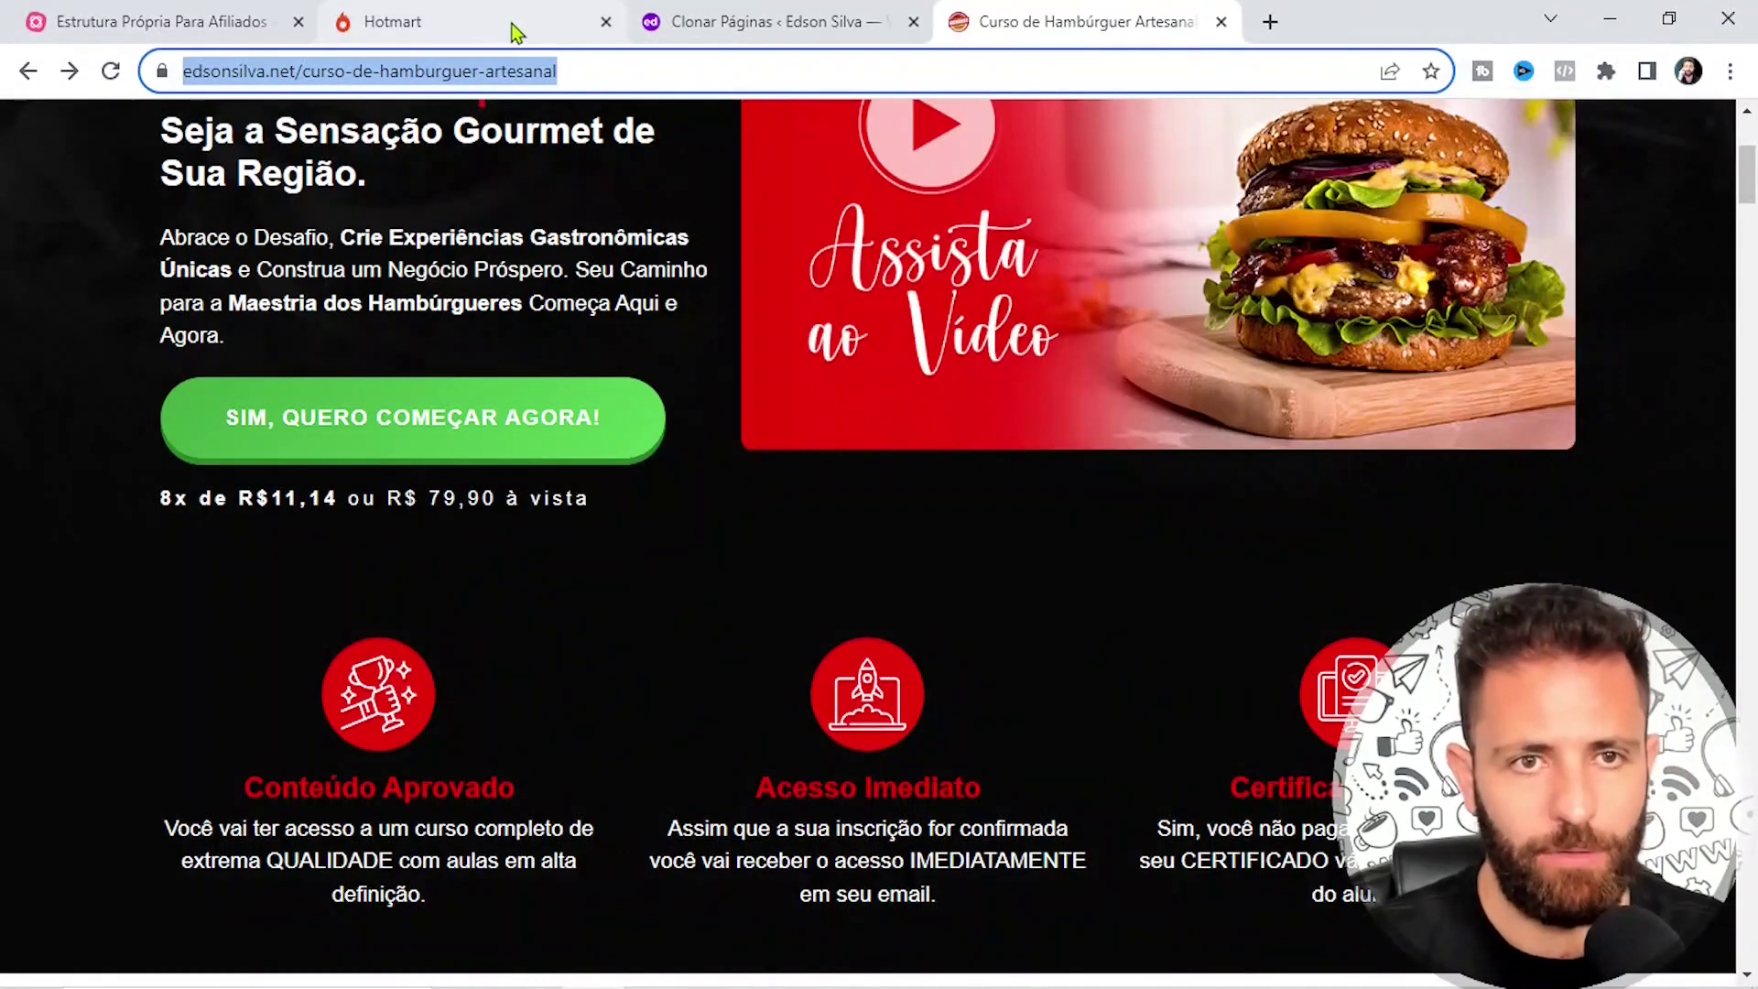
click(732, 24)
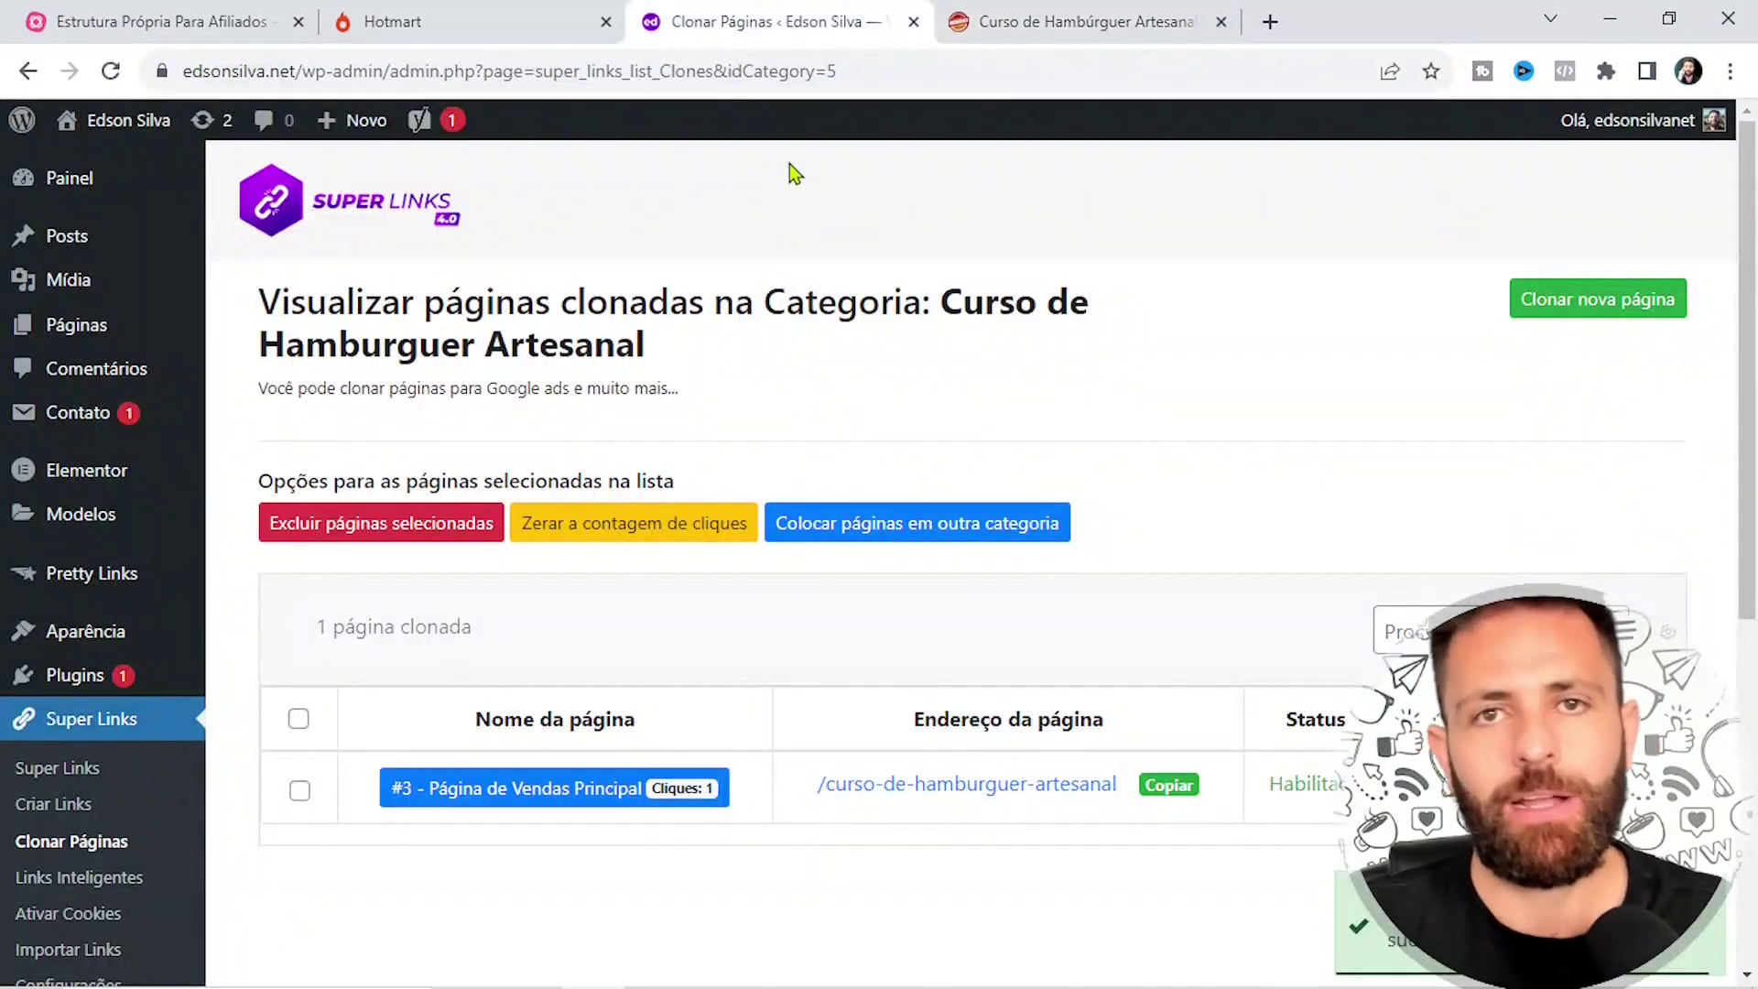